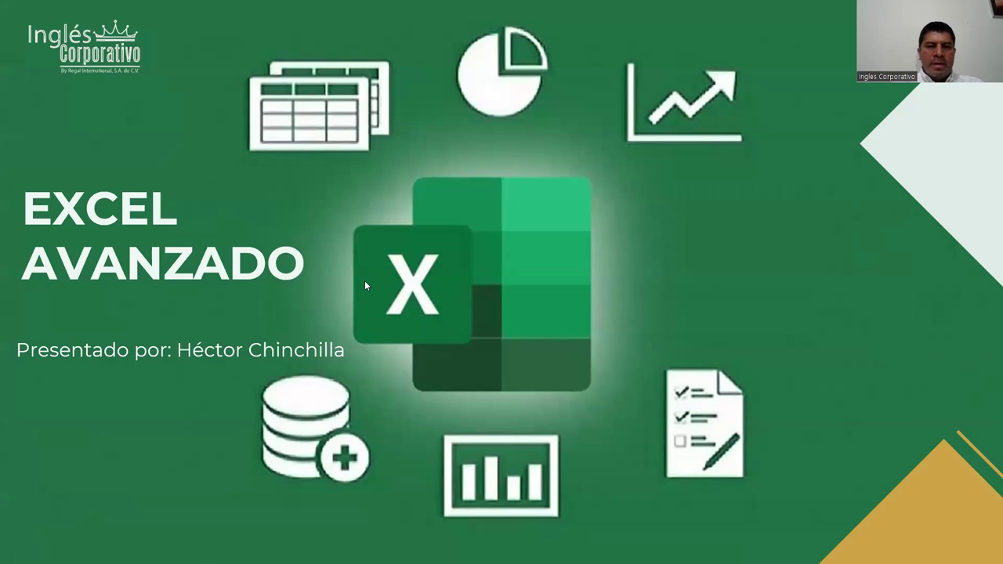
# Advance the slideshow past the Excel Avanzado title slide.
pyautogui.click(315, 303)
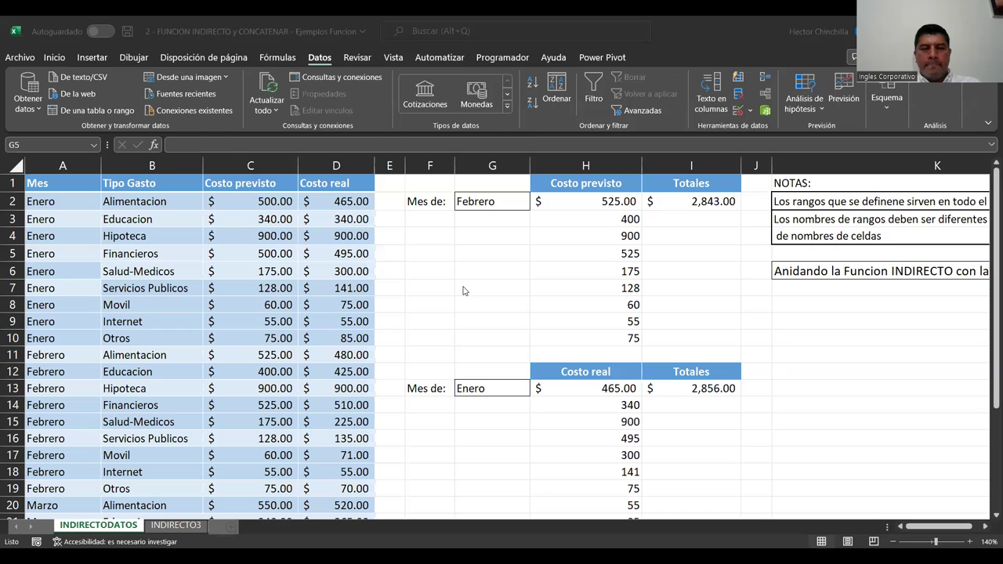
# Step across Enero Movil's planned and real costs (75) to the Febrero month entry.
pyautogui.click(258, 304)
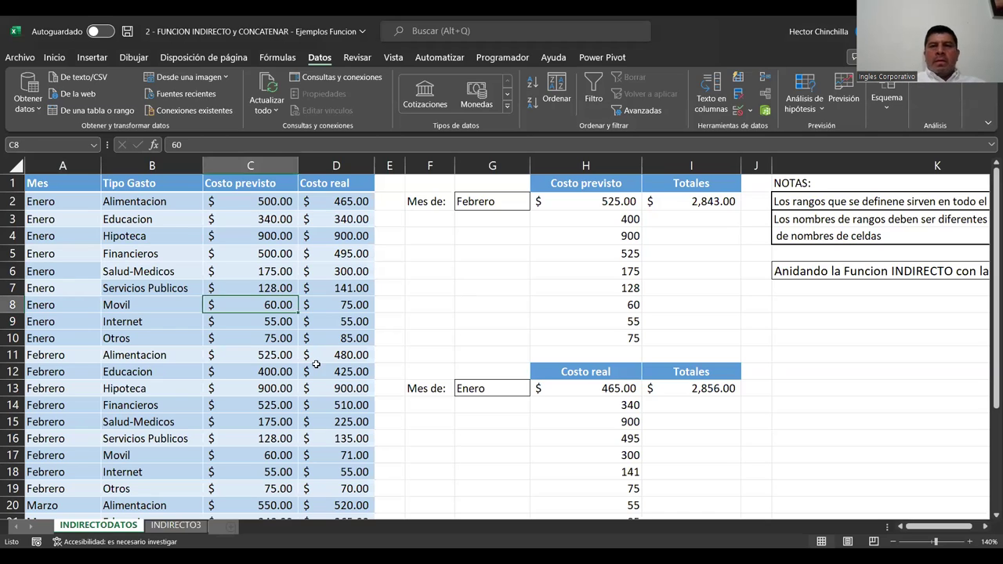
pyautogui.press('Right')
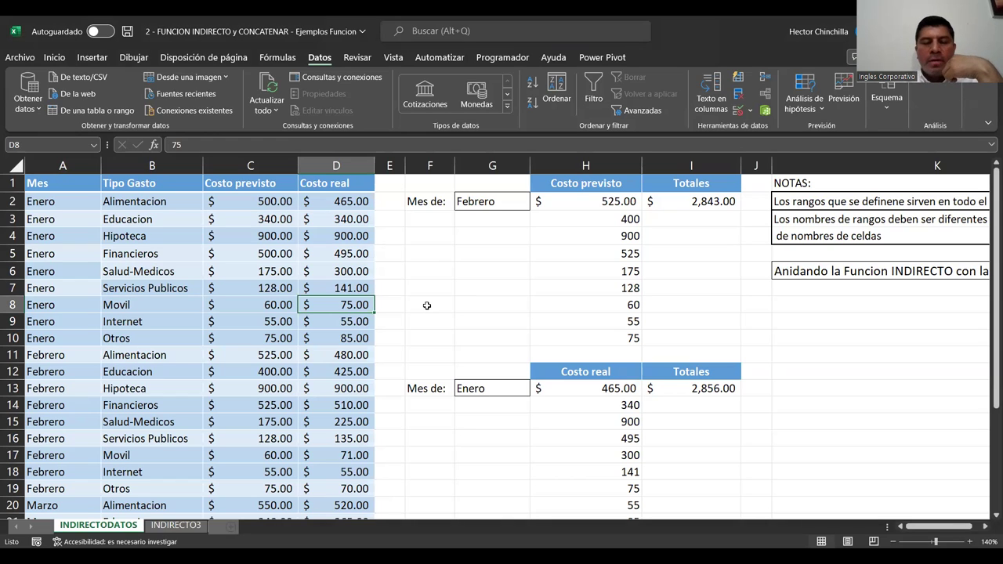
pyautogui.press('Right')
pyautogui.press('Right')
pyautogui.press('Right')
pyautogui.press('Right')
pyautogui.press('Right')
pyautogui.press('Right')
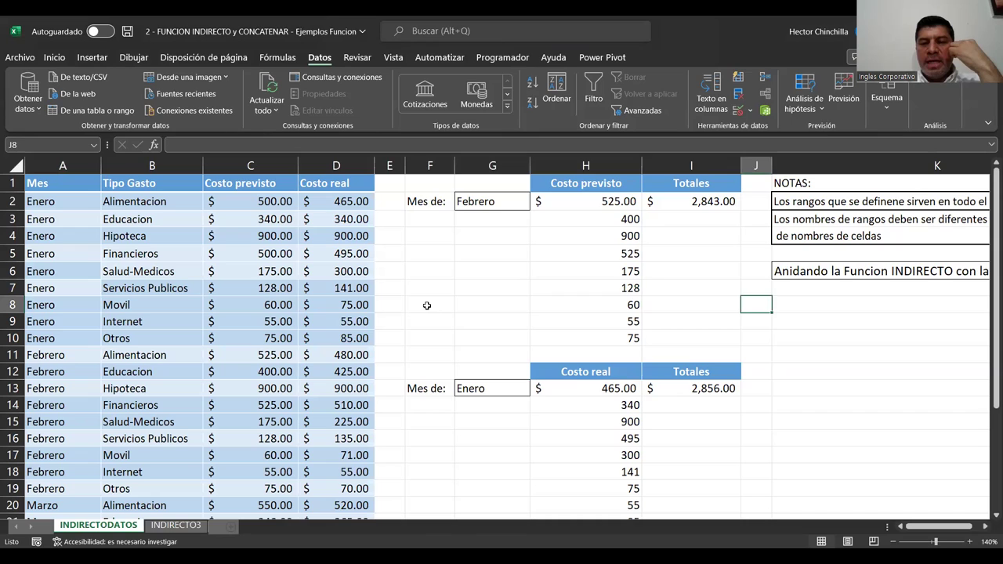
pyautogui.press('Left')
pyautogui.press('Left')
pyautogui.press('Left')
pyautogui.press('Left')
pyautogui.press('Left')
pyautogui.press('Right')
pyautogui.press('Right')
pyautogui.press('Right')
pyautogui.press('Right')
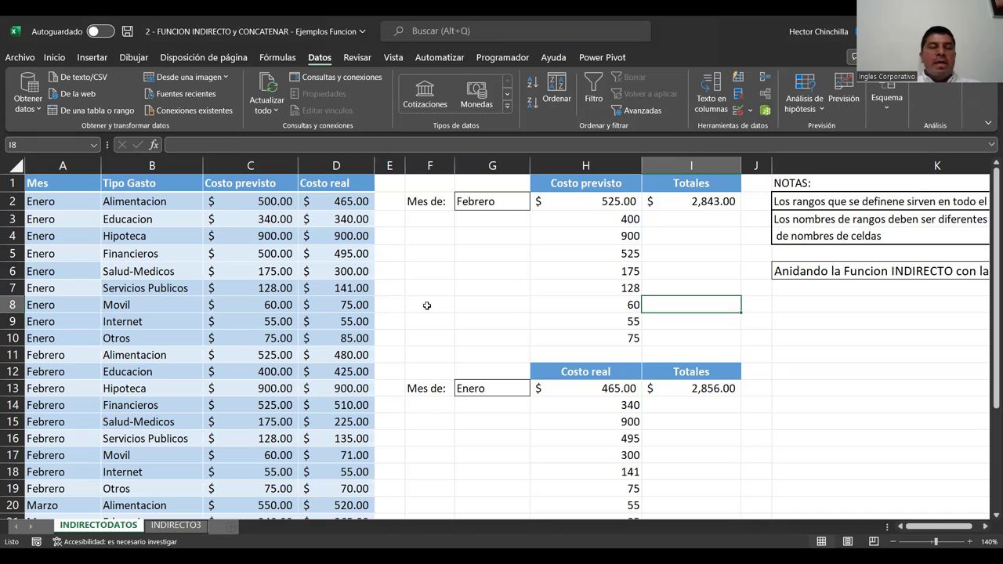
pyautogui.press('Left')
pyautogui.press('Up')
pyautogui.press('Up')
pyautogui.press('Up')
pyautogui.press('Up')
pyautogui.press('Up')
pyautogui.press('Left')
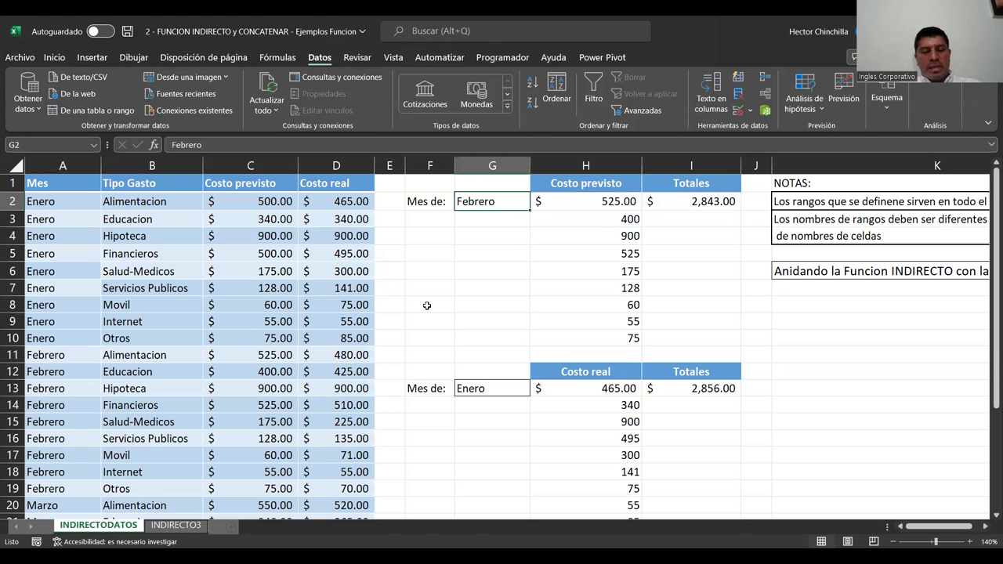
# Check the Costo previsto results in column H, then edit I13's =SUMA(INDIRECTO(G13&"Cr")) formula.
pyautogui.press('Right')
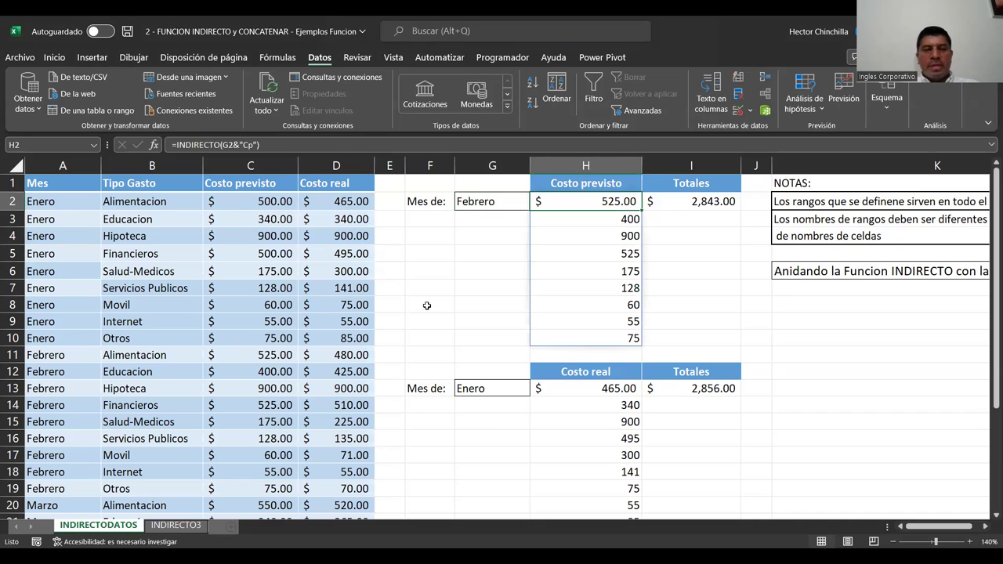
pyautogui.press('Down')
pyautogui.press('Down')
pyautogui.press('Down')
pyautogui.press('Down')
pyautogui.press('Down')
pyautogui.press('Down')
pyautogui.press('Down')
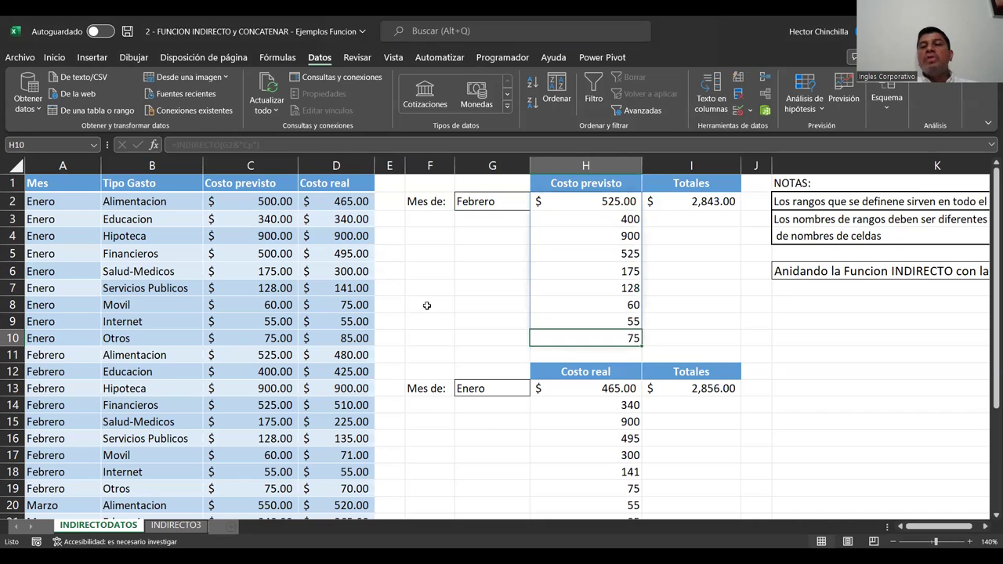
pyautogui.press('Right')
pyautogui.press('Down')
pyautogui.press('Down')
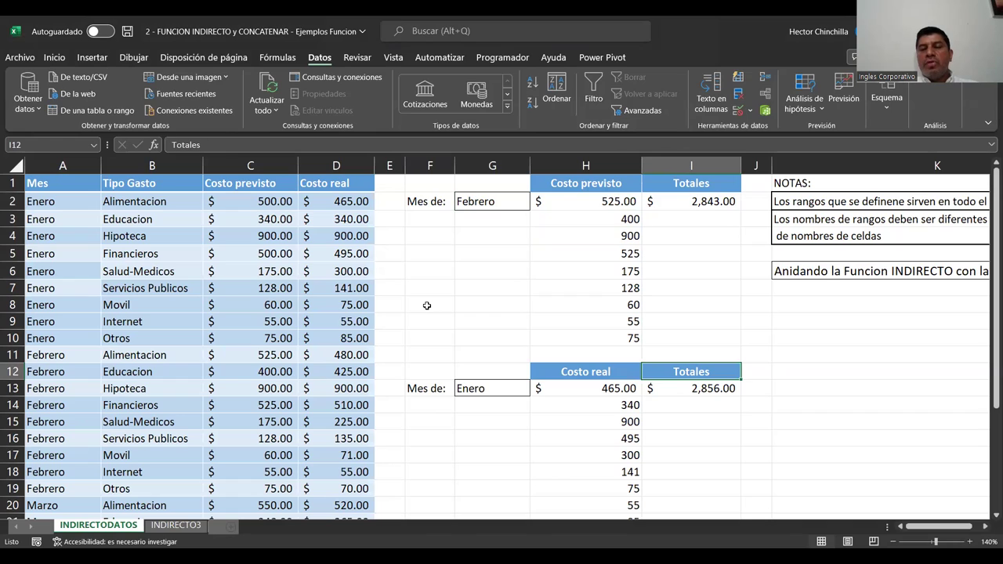
pyautogui.press('Down')
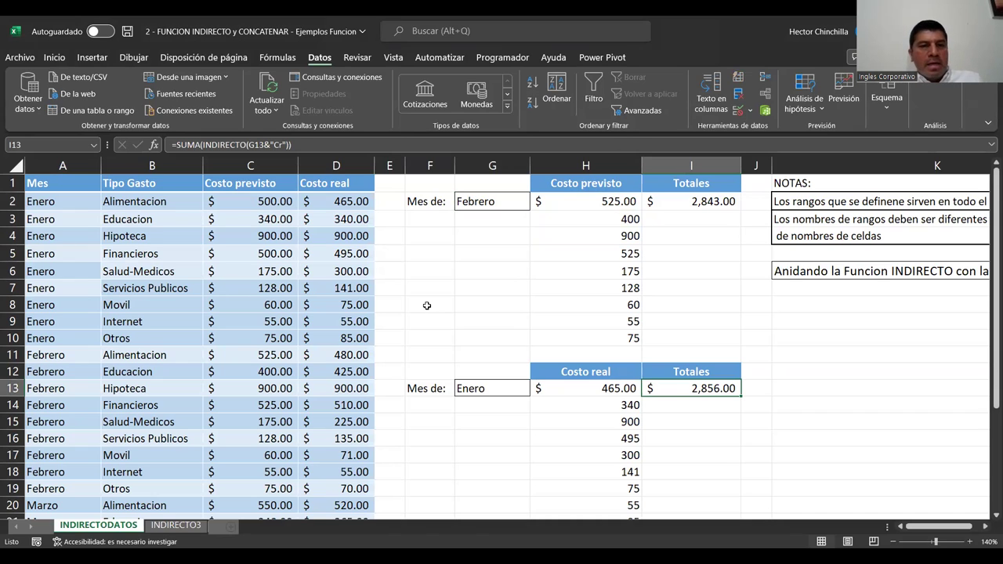
pyautogui.press('F2')
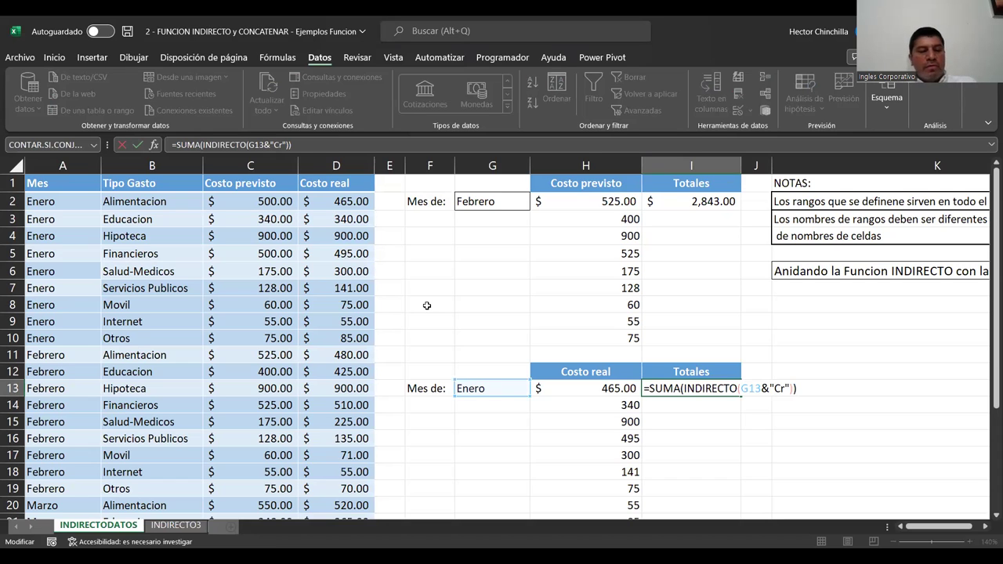
# Leave the Costo real total unchanged at $2,856.00 and move to the Enero entry in G13.
pyautogui.hotkey('ctrl', 'Return')
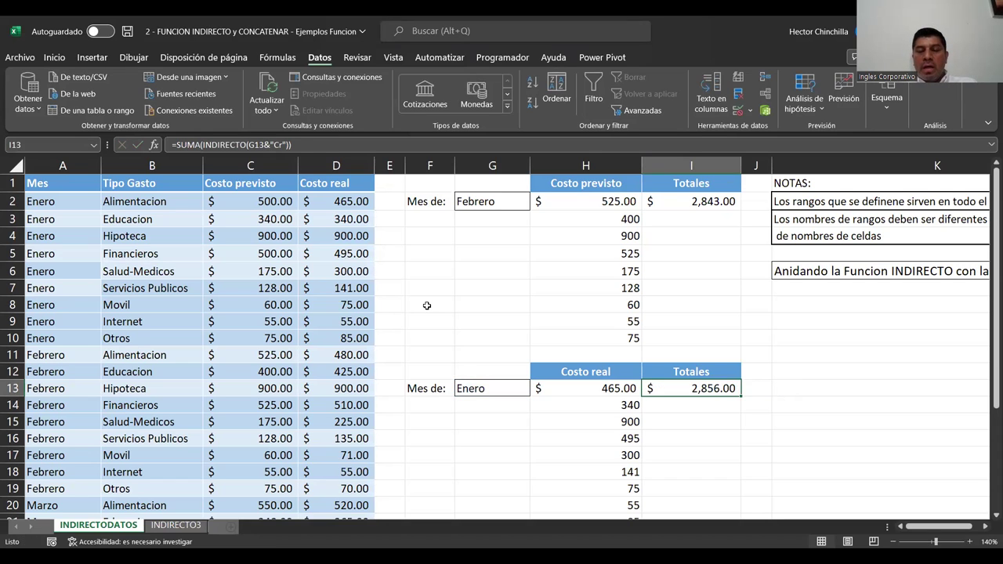
pyautogui.press('Up')
pyautogui.press('Up')
pyautogui.press('Up')
pyautogui.press('Left')
pyautogui.press('Left')
pyautogui.press('Left')
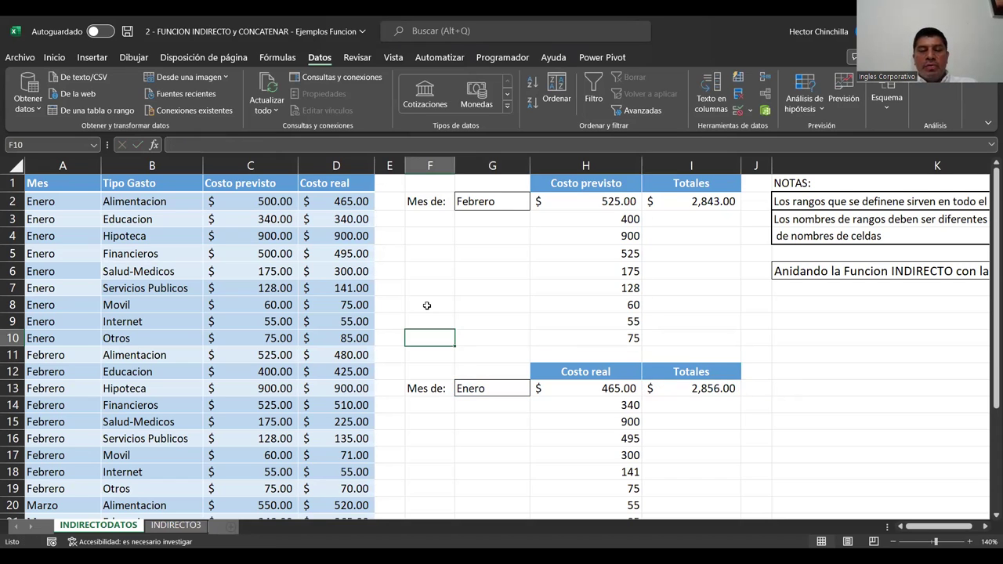
pyautogui.press('Down')
pyautogui.press('Down')
pyautogui.press('Down')
pyautogui.press('Right')
pyautogui.press('Right')
pyautogui.press('Right')
pyautogui.press('Up')
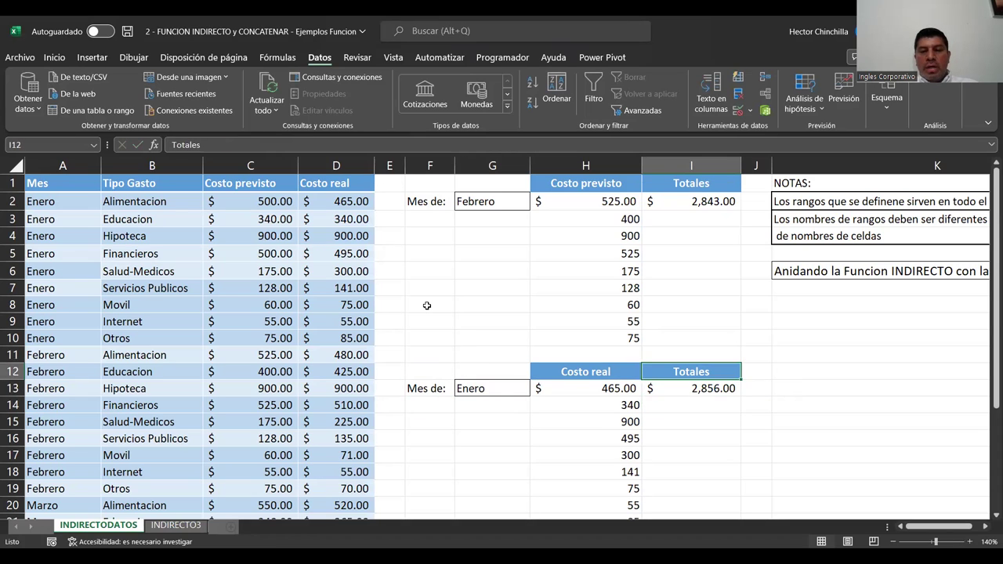
pyautogui.press('Down')
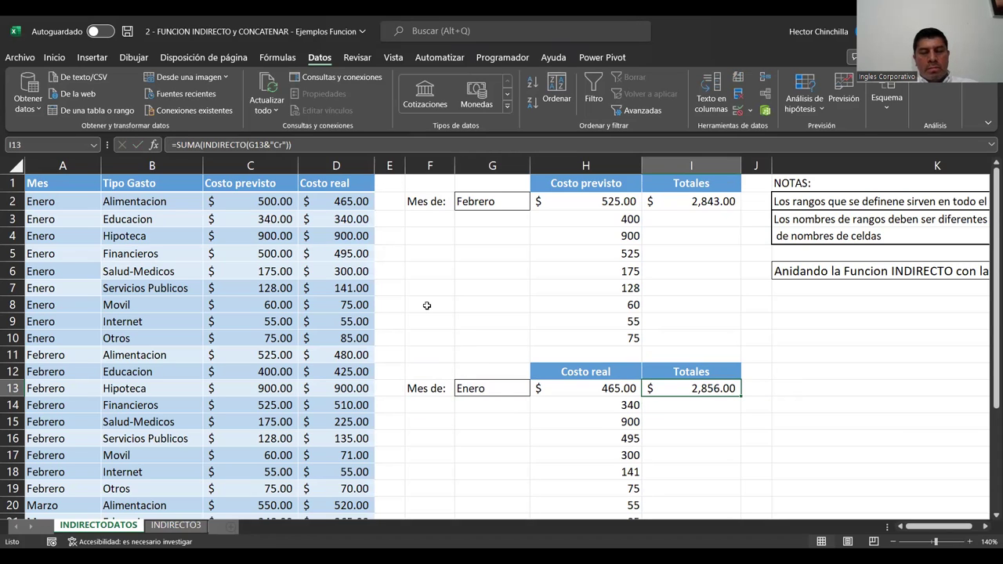
pyautogui.press('Left')
pyautogui.press('Left')
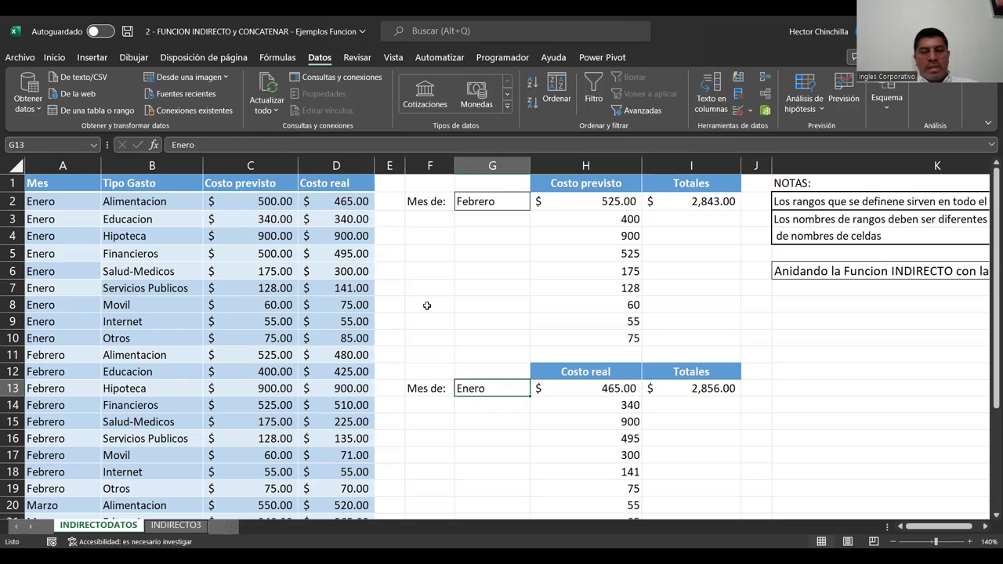
pyautogui.press('Up')
pyautogui.press('Up')
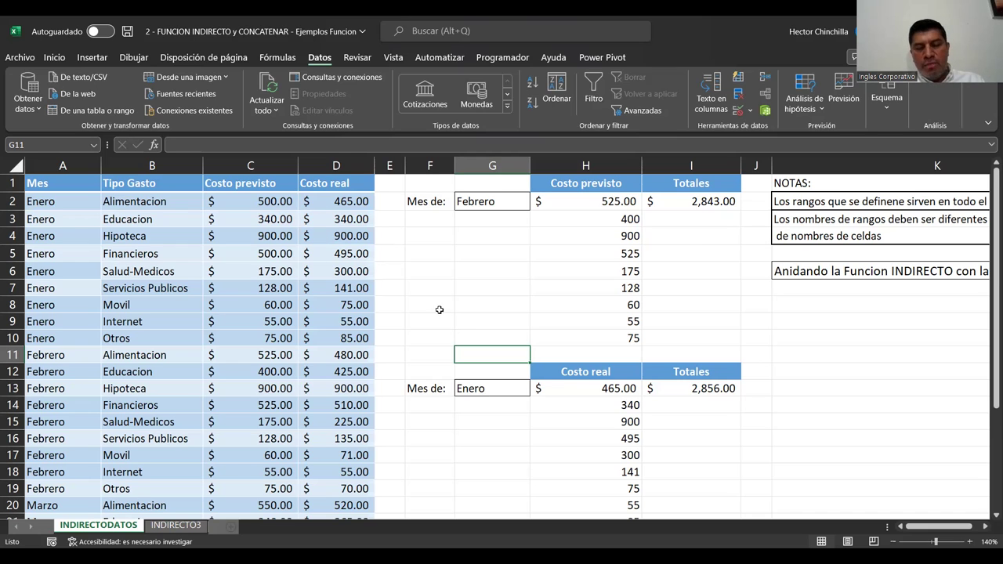
# Review row 11: Febrero Alimentacion with its planned cost of 525.
pyautogui.click(418, 351)
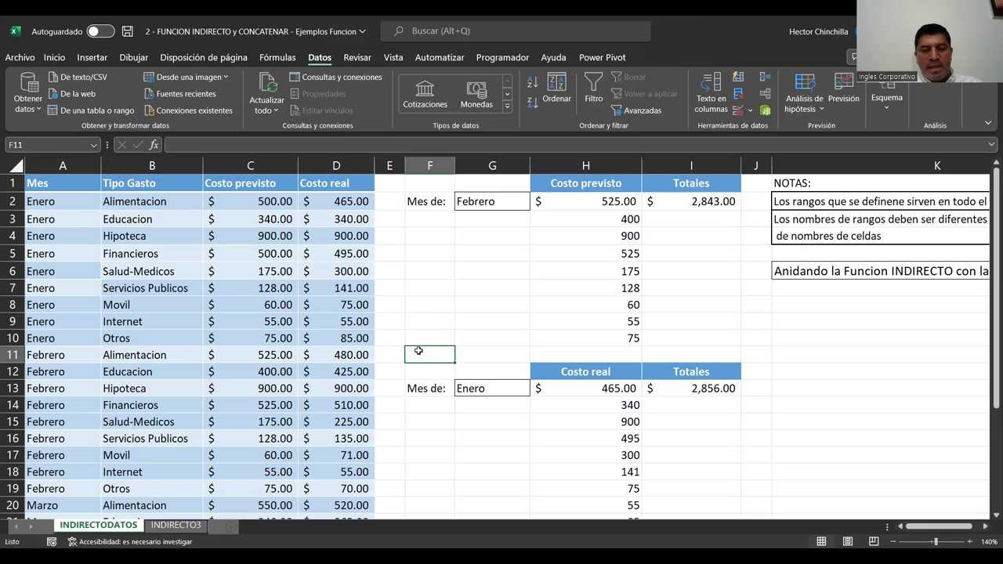
pyautogui.click(220, 359)
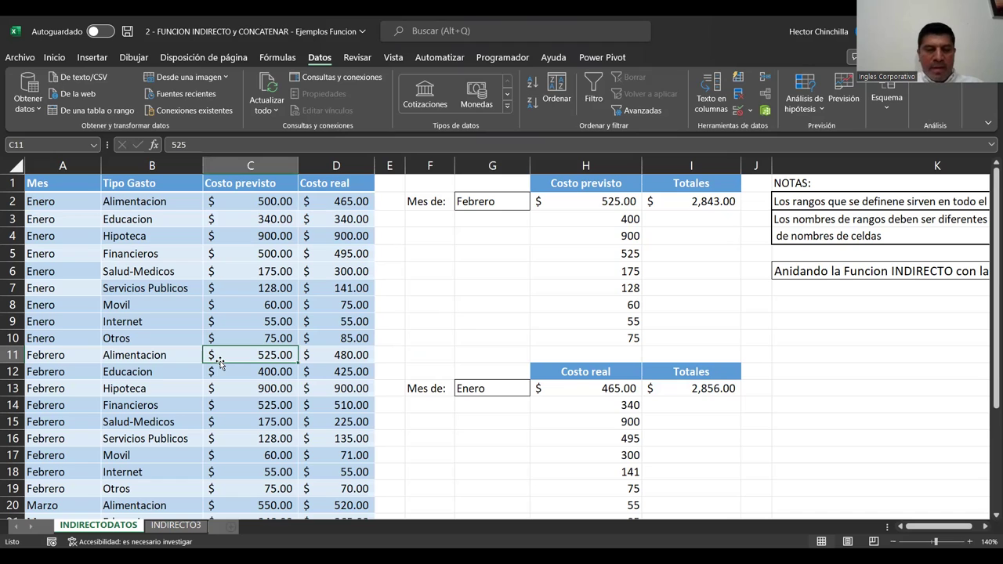
pyautogui.press('Left')
pyautogui.press('Left')
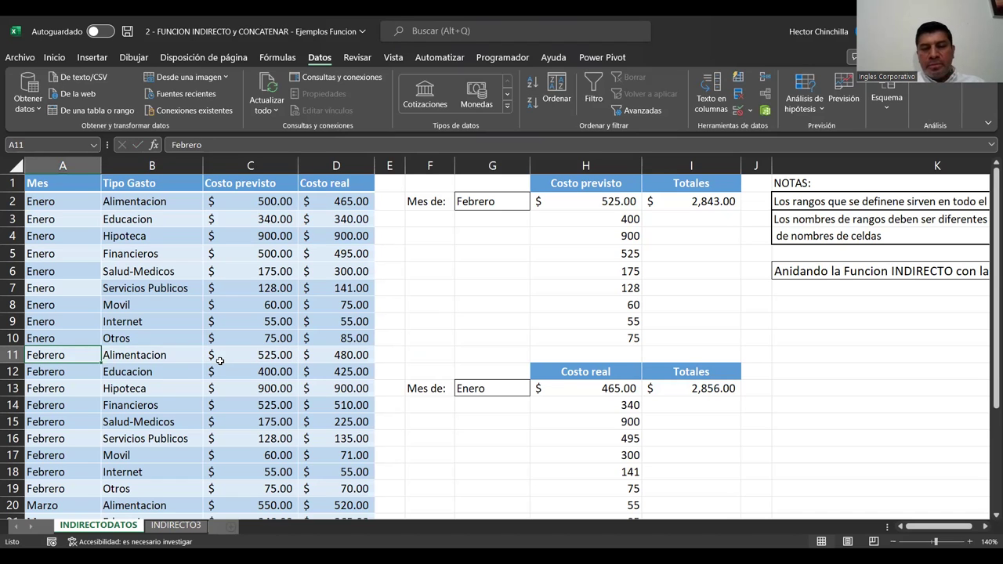
pyautogui.press('Right')
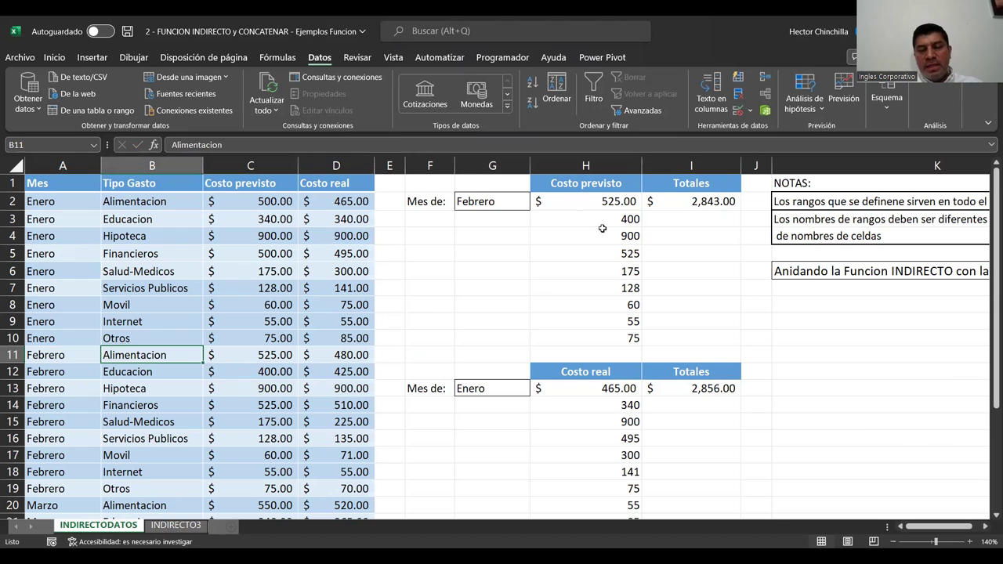
# Switch to the INDIRECTO3 sheet and move up to the Mes input cell C3.
pyautogui.click(180, 526)
pyautogui.click(139, 326)
pyautogui.press('Up')
pyautogui.press('Up')
pyautogui.press('Up')
pyautogui.press('Up')
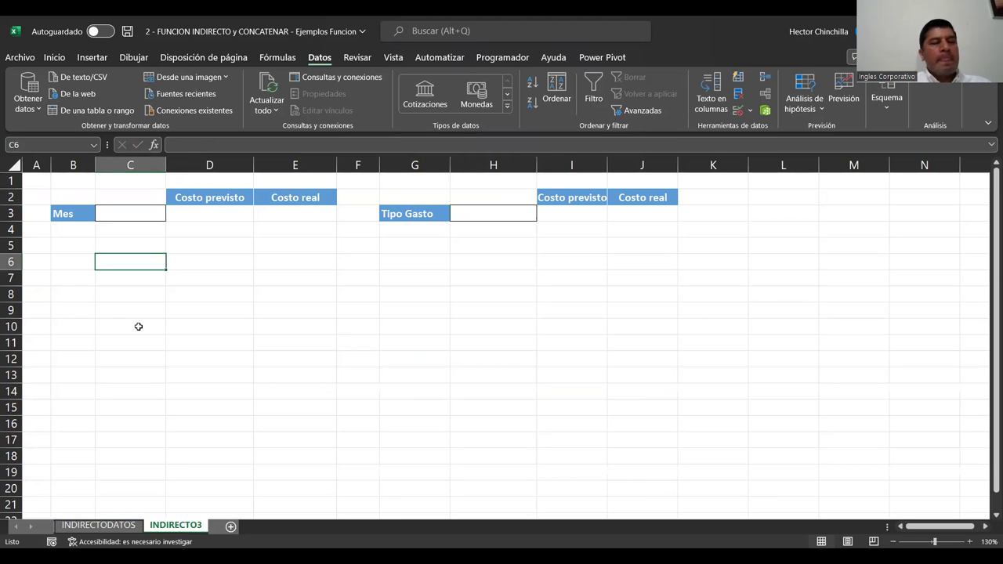
pyautogui.press('Up')
pyautogui.press('Up')
pyautogui.press('Up')
pyautogui.hotkey('shift', 'Left')
pyautogui.hotkey('shift', 'Right')
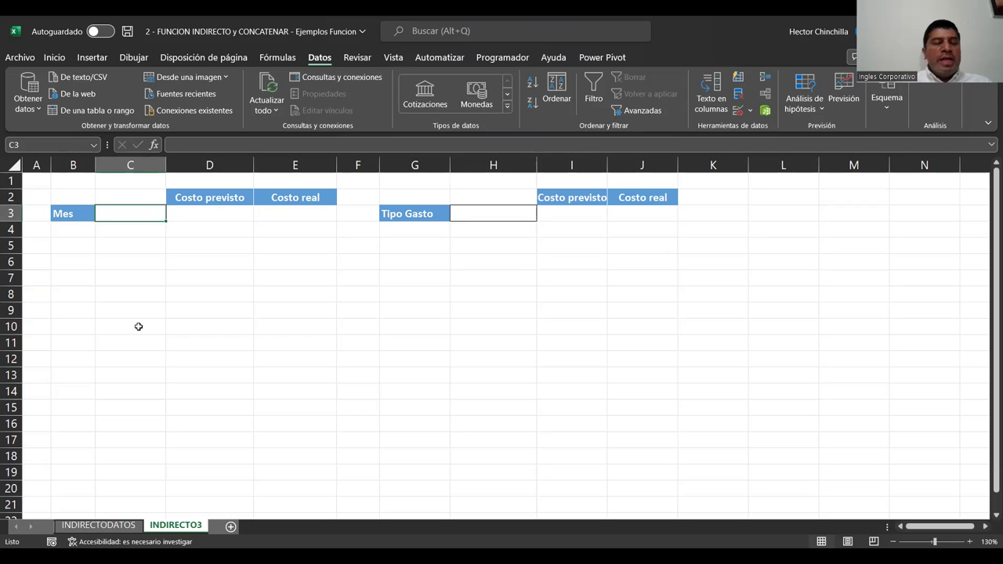
pyautogui.hotkey('shift', 'Left')
pyautogui.hotkey('shift', 'Right')
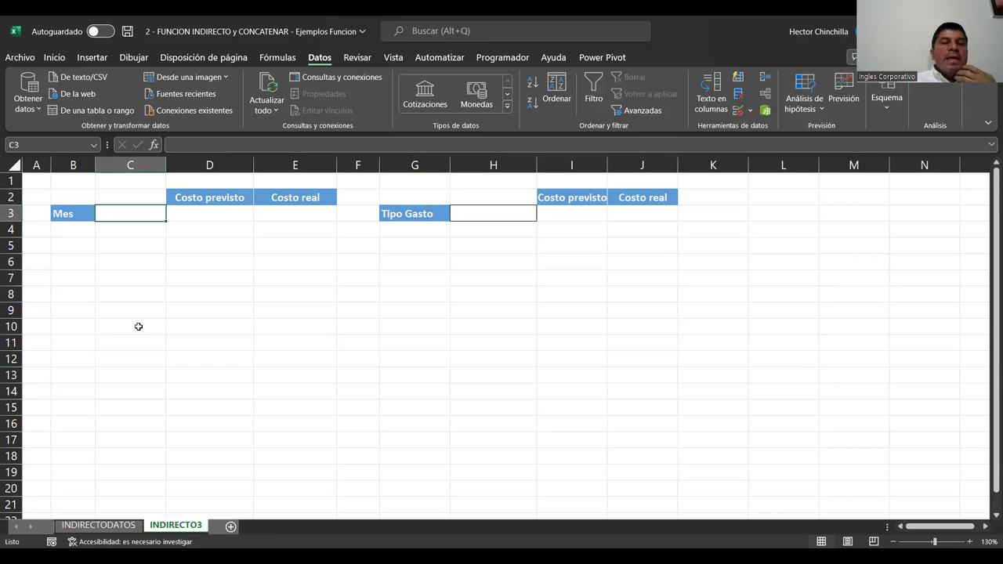
pyautogui.press('Right')
pyautogui.press('Left')
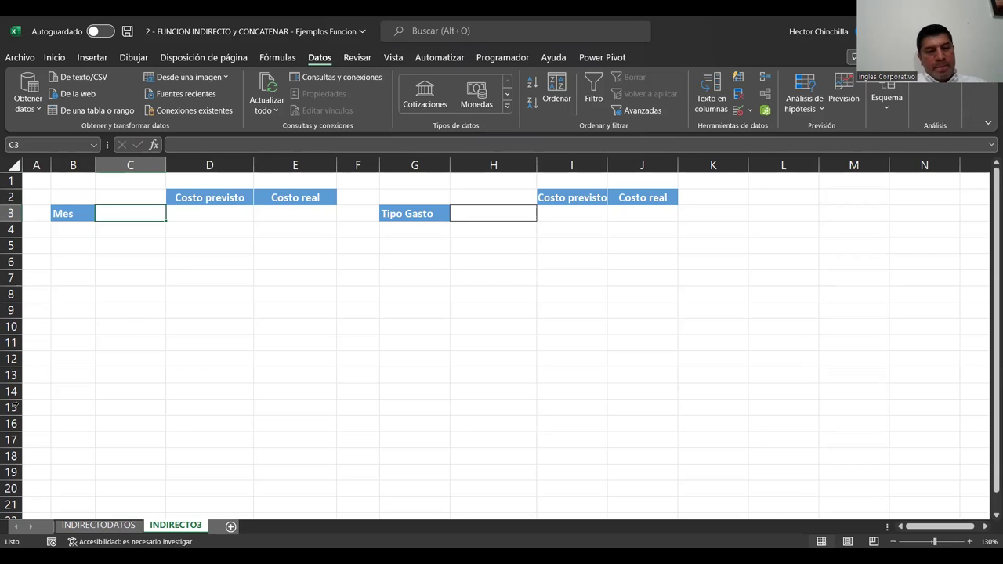
pyautogui.click(99, 525)
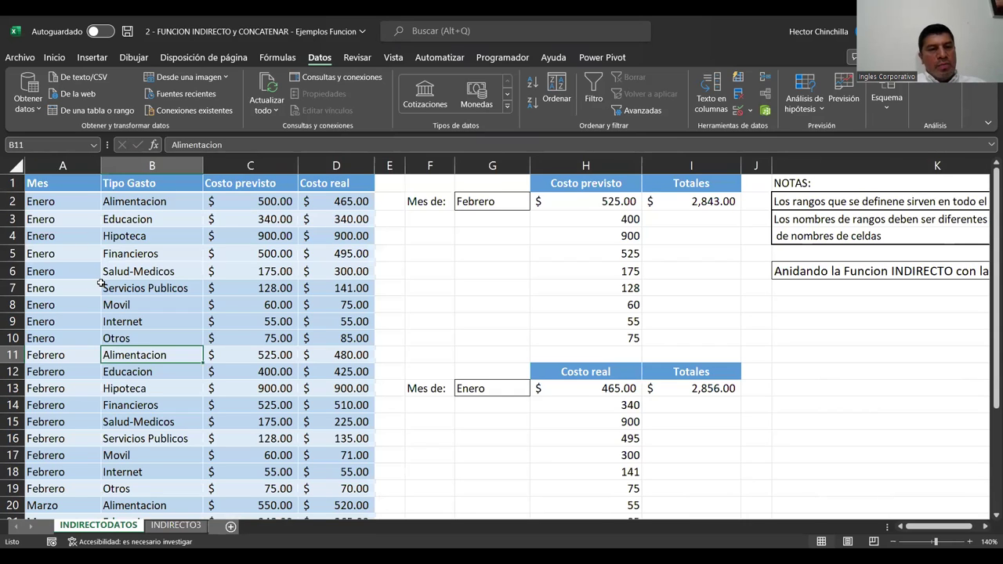
pyautogui.click(76, 202)
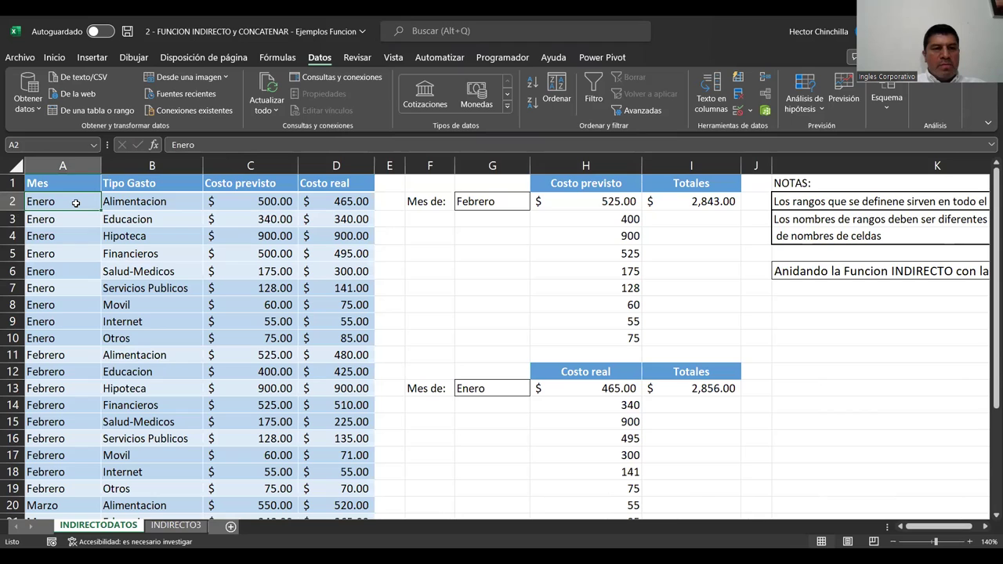
pyautogui.press('Right')
pyautogui.hotkey('shift', 'Down')
pyautogui.hotkey('shift', 'Down')
pyautogui.hotkey('shift', 'Down')
pyautogui.hotkey('shift', 'Down')
pyautogui.hotkey('shift', 'Down')
pyautogui.hotkey('shift', 'Down')
pyautogui.hotkey('shift', 'Up')
pyautogui.hotkey('shift', 'Up')
pyautogui.press('Left')
pyautogui.press('Down')
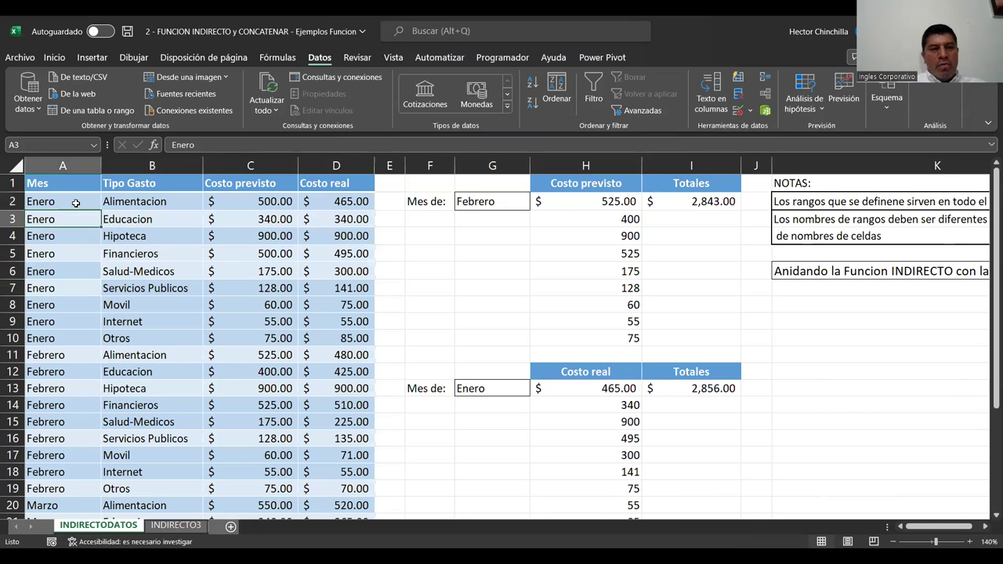
pyautogui.press('Up')
pyautogui.hotkey('shift', 'Right')
pyautogui.hotkey('shift', 'Left')
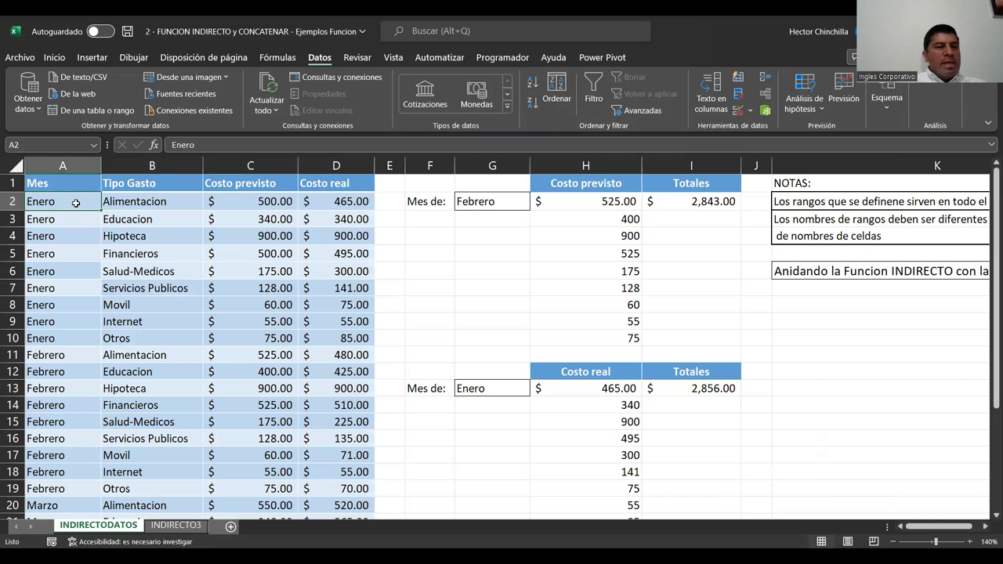
pyautogui.press('Down')
pyautogui.press('Down')
pyautogui.press('Right')
pyautogui.press('Down')
pyautogui.press('Down')
pyautogui.press('Down')
pyautogui.press('Down')
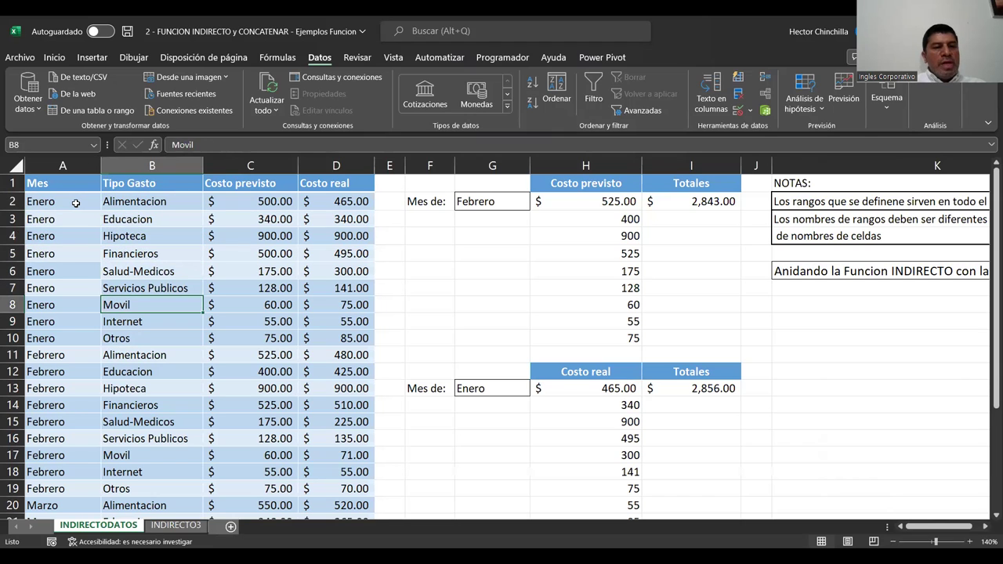
pyautogui.press('Right')
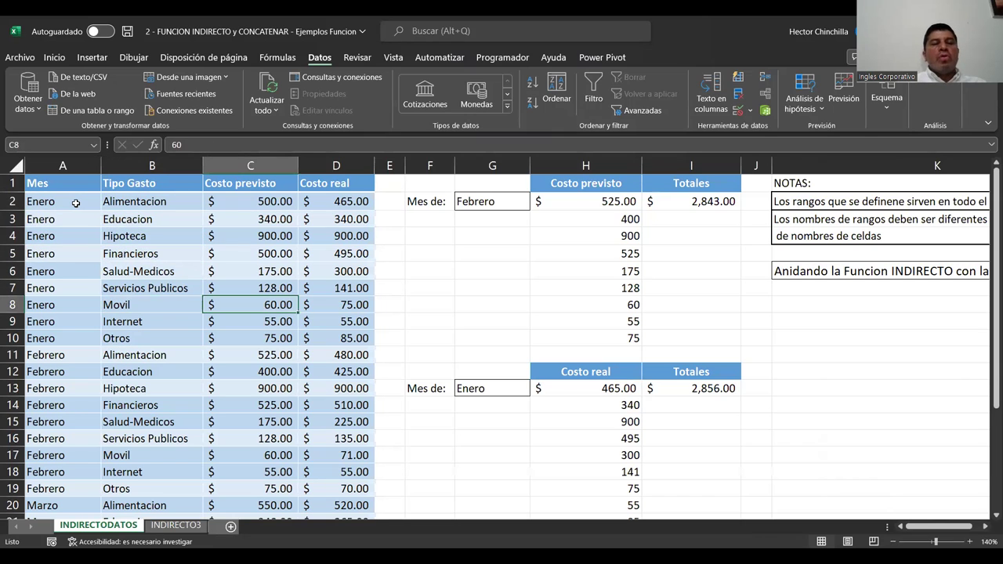
pyautogui.press('Left')
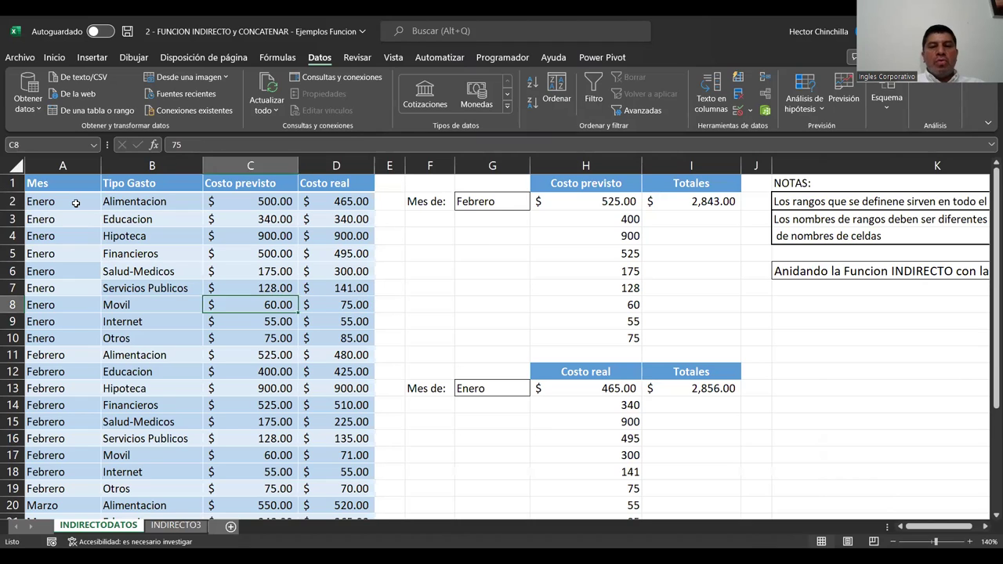
pyautogui.press('Left')
pyautogui.press('Left')
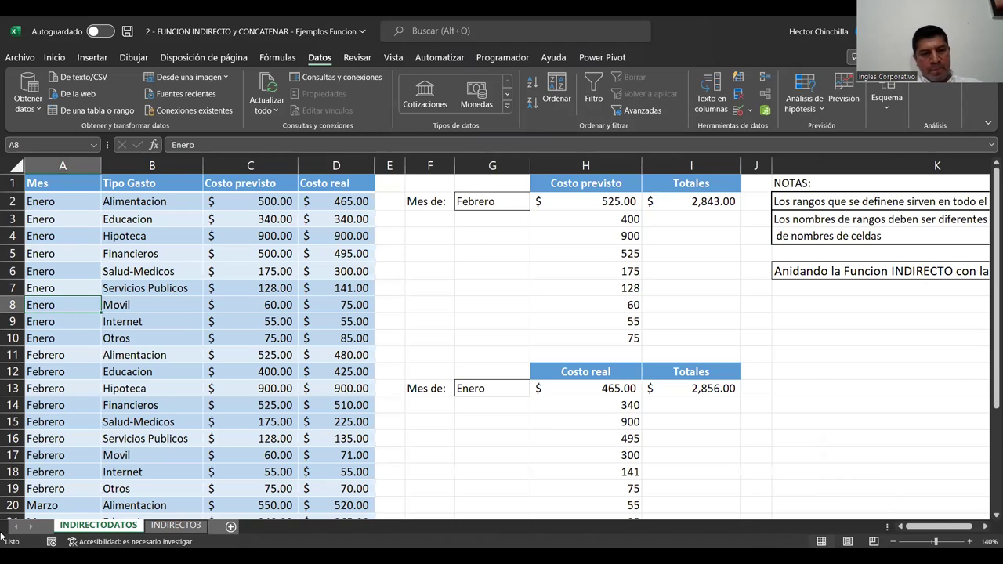
# Switch to the INDIRECTO3 sheet and select the empty month input cell C3.
pyautogui.click(162, 531)
pyautogui.click(86, 292)
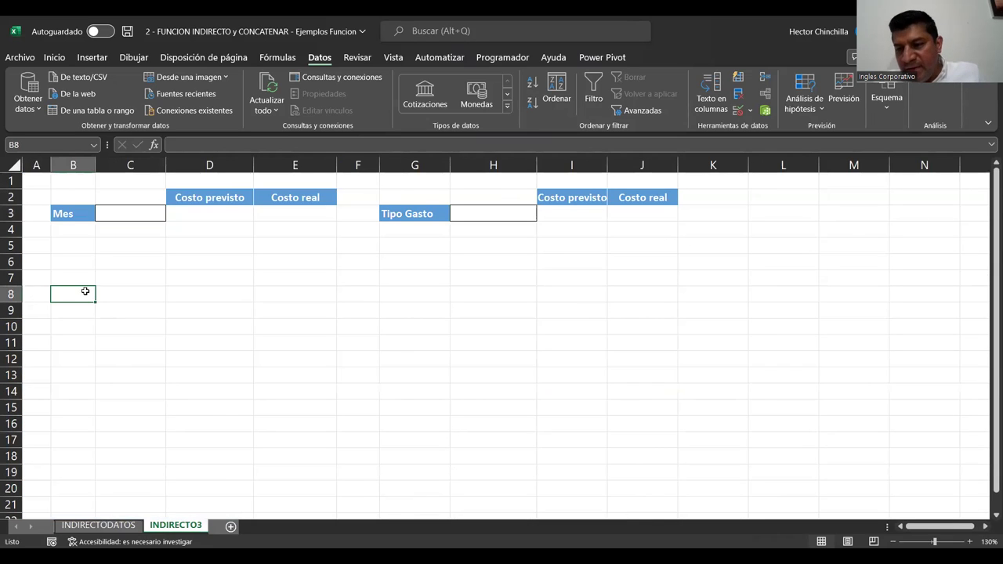
pyautogui.press('Up')
pyautogui.press('Up')
pyautogui.press('Up')
pyautogui.press('Up')
pyautogui.press('Up')
pyautogui.press('Right')
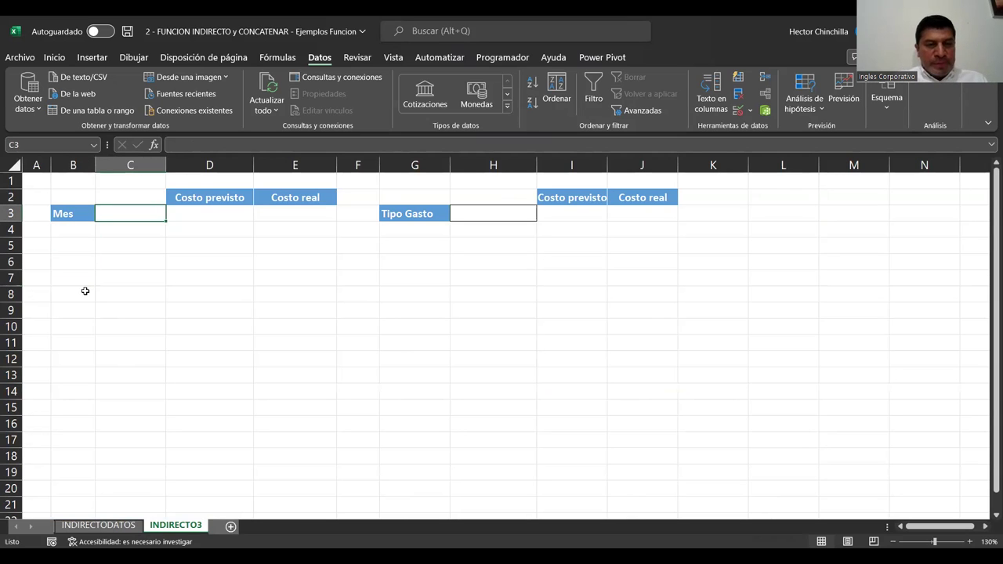
pyautogui.click(86, 291)
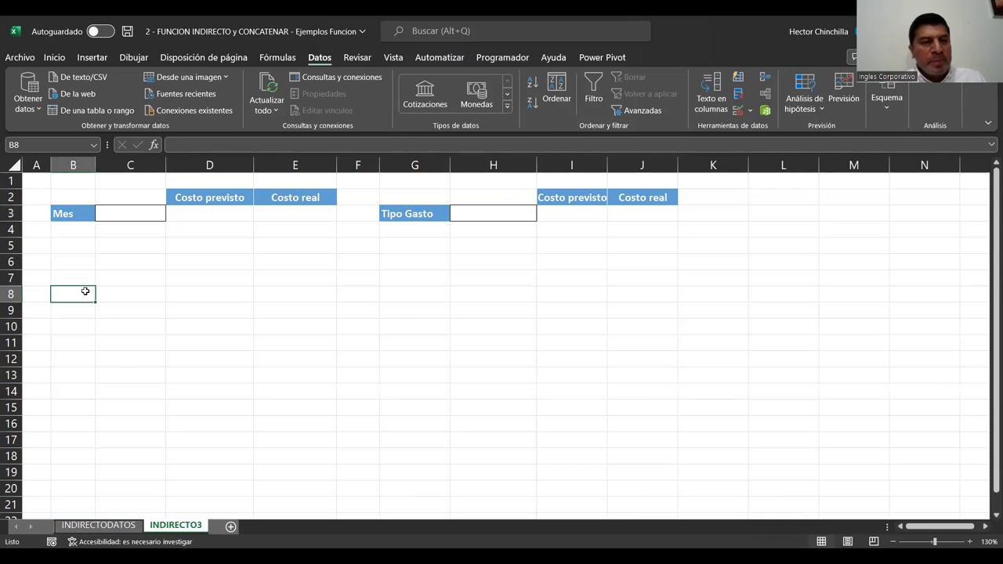
pyautogui.press('Up')
pyautogui.press('Up')
pyautogui.press('Up')
pyautogui.press('Up')
pyautogui.press('Up')
pyautogui.press('Right')
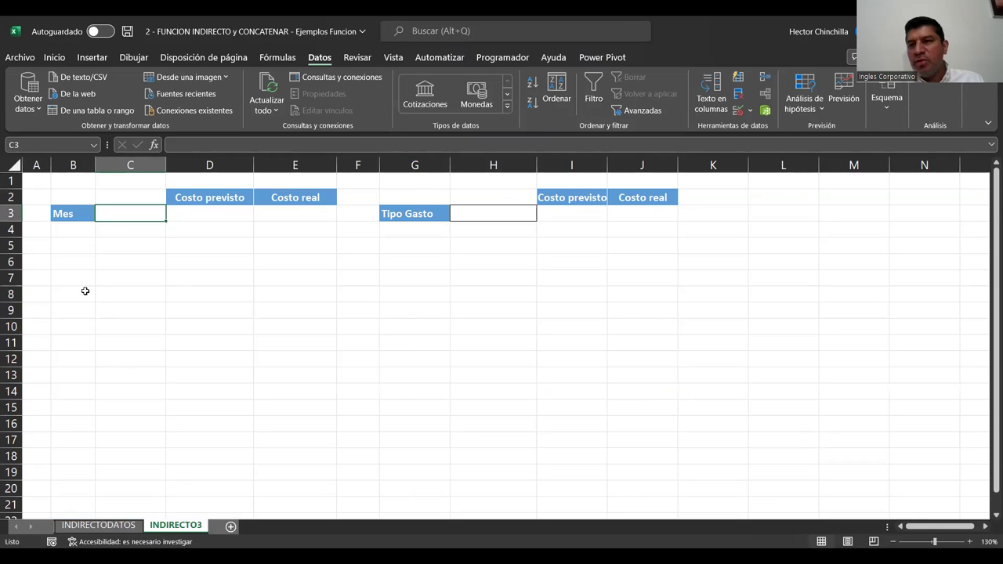
# Point out the Mes label B3, the Costo previsto cell D3 and the Tipo Gasto label.
pyautogui.press('Right')
pyautogui.press('Left')
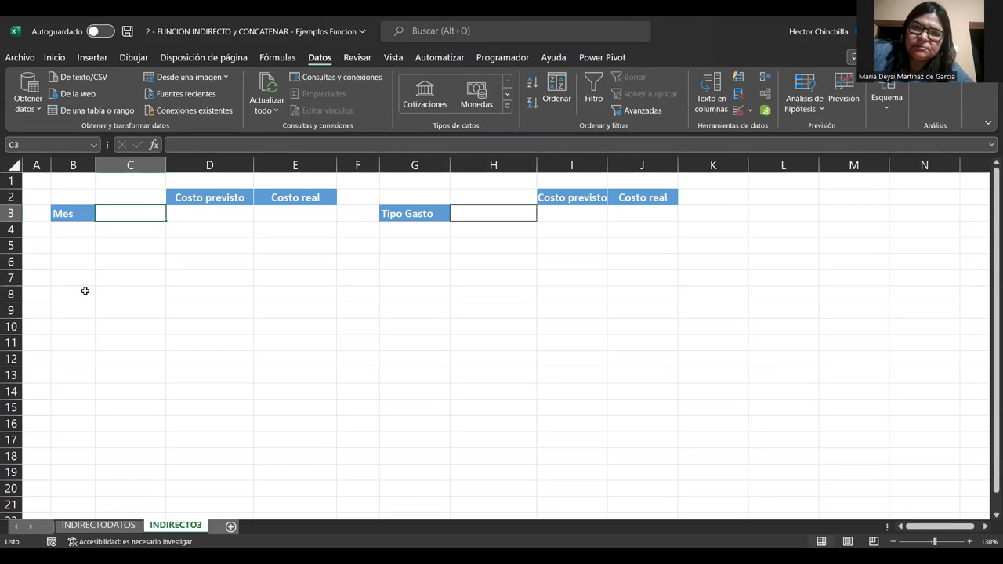
pyautogui.press('Up')
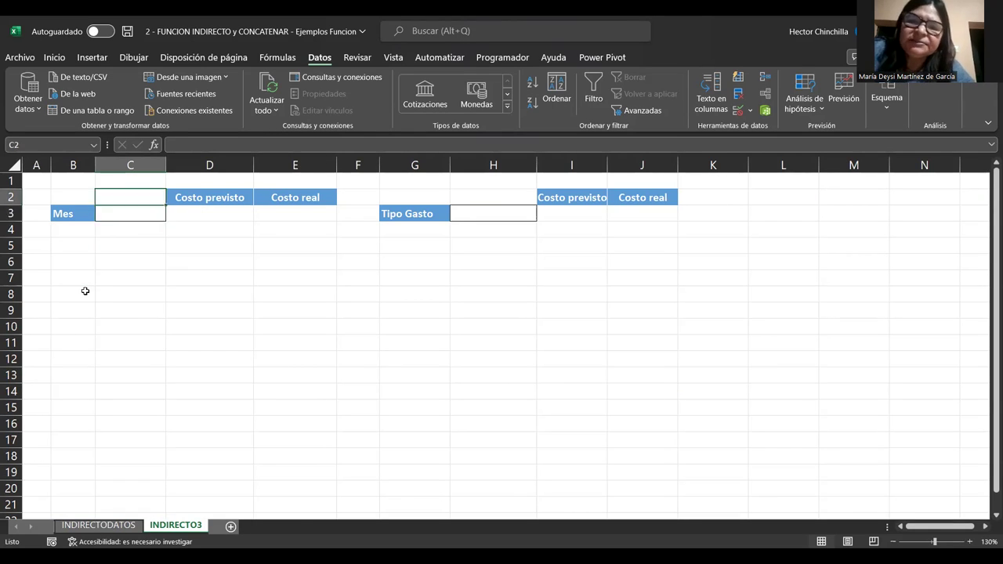
pyautogui.press('Down')
pyautogui.press('Right')
pyautogui.press('Left')
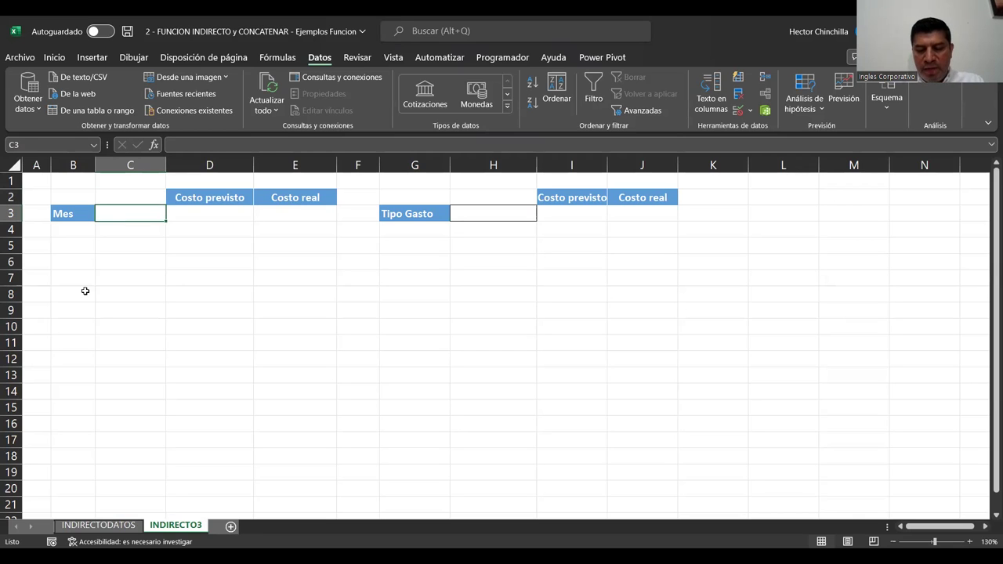
pyautogui.press('Right')
pyautogui.press('Left')
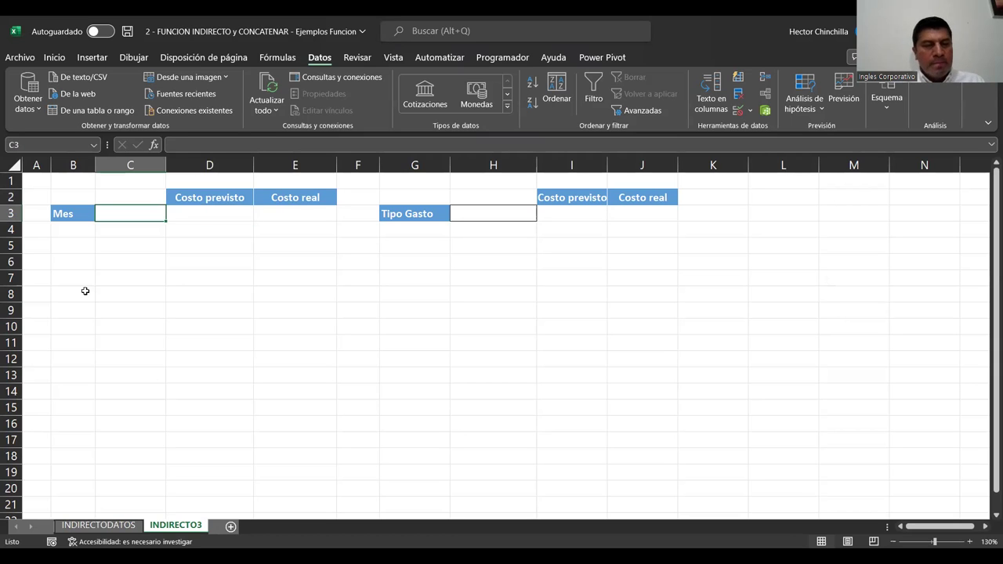
pyautogui.press('Right')
pyautogui.press('Left')
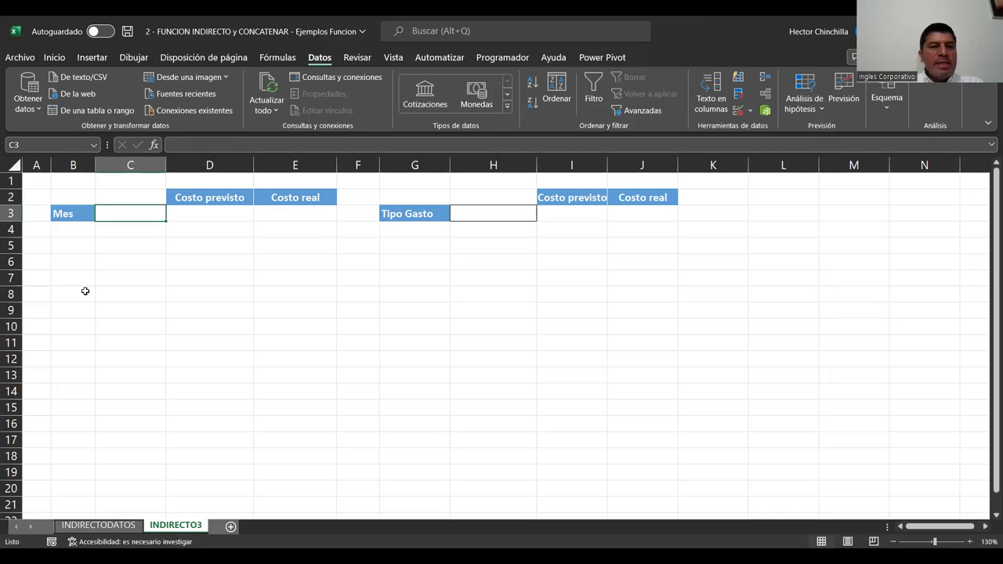
pyautogui.press('Left')
pyautogui.press('Right')
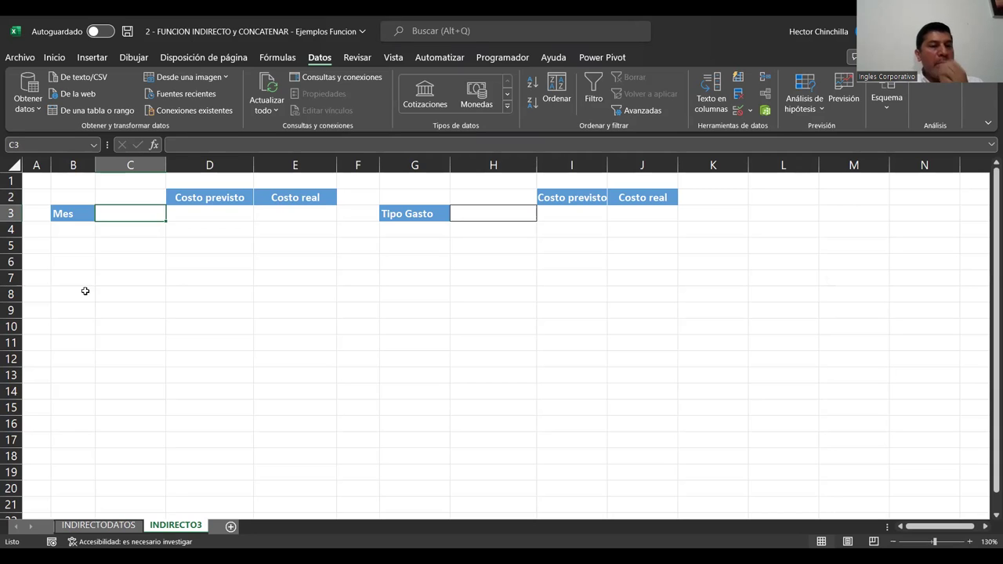
pyautogui.press('Right')
pyautogui.press('Right')
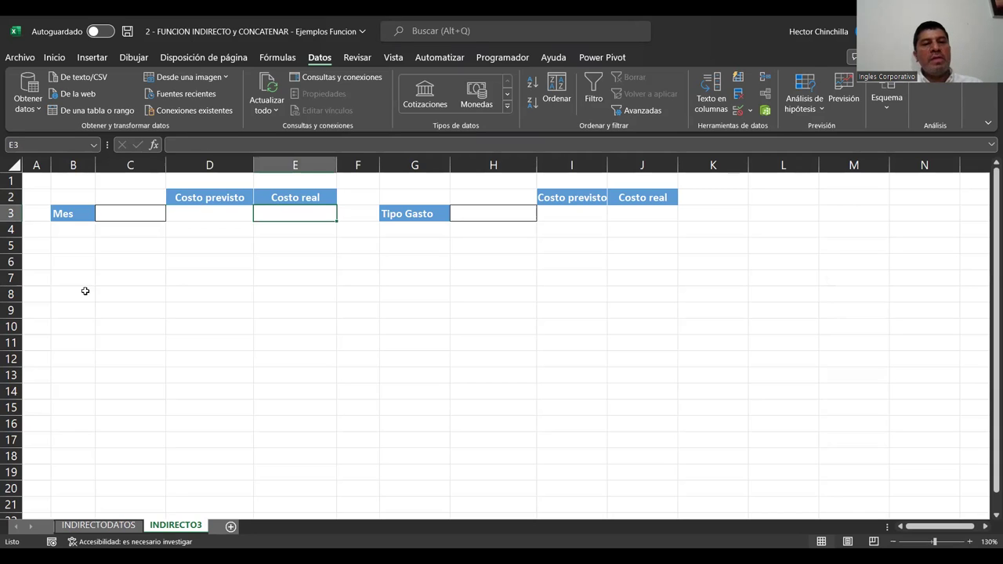
pyautogui.press('Left')
pyautogui.press('Left')
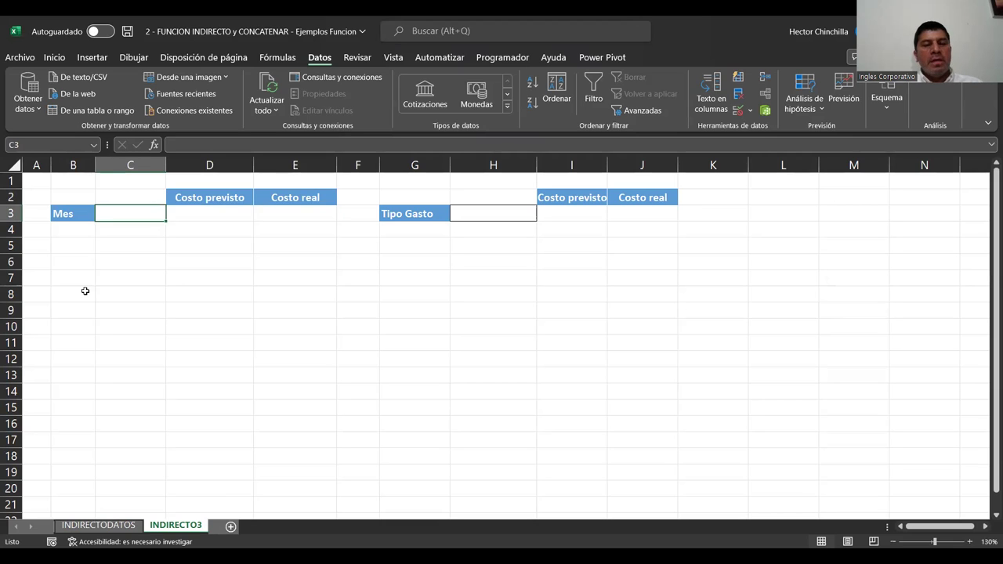
pyautogui.press('Right')
pyautogui.press('Right')
pyautogui.press('Right')
pyautogui.press('Right')
pyautogui.press('Right')
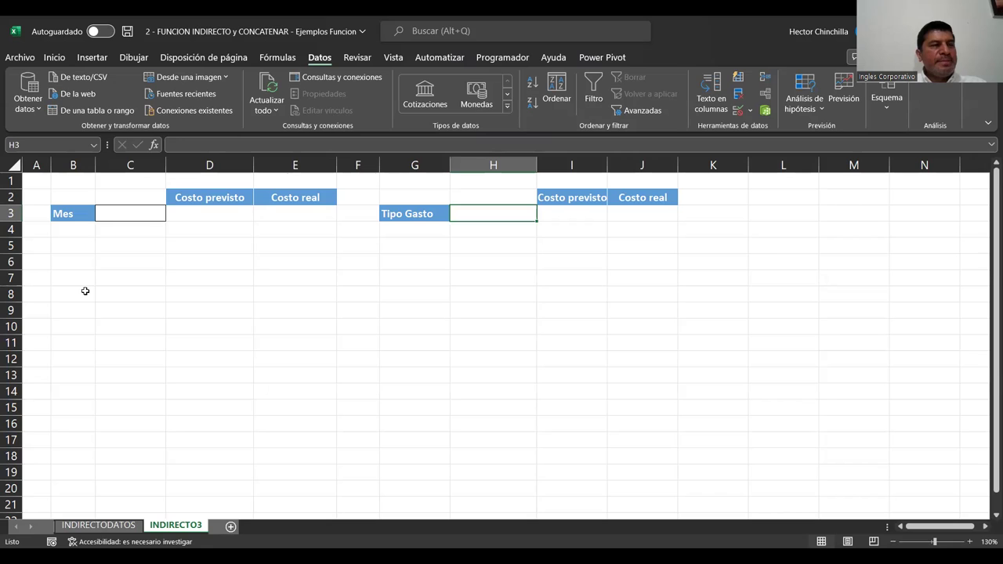
pyautogui.press('Left')
pyautogui.press('Left')
pyautogui.press('Left')
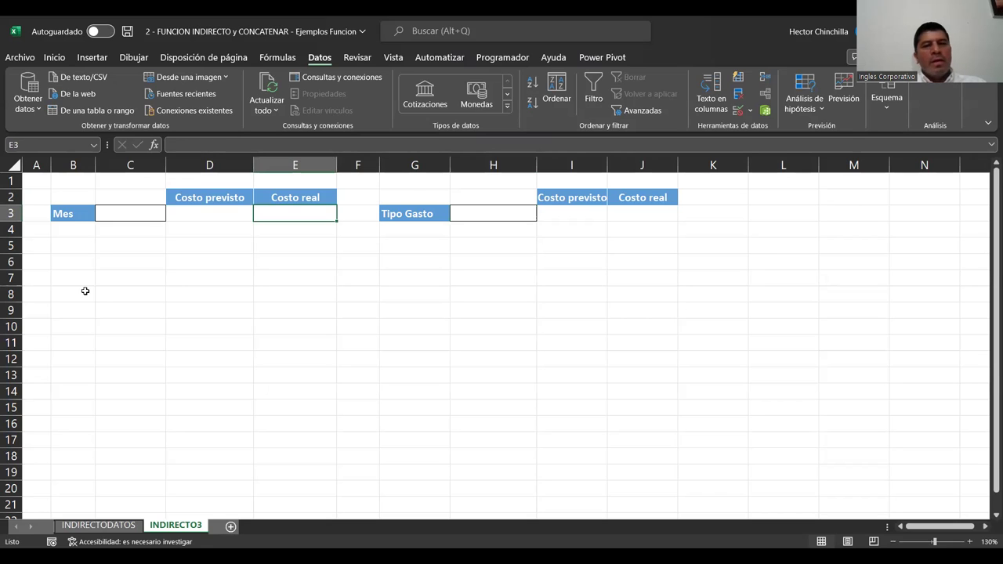
pyautogui.press('Left')
pyautogui.press('Left')
pyautogui.press('Right')
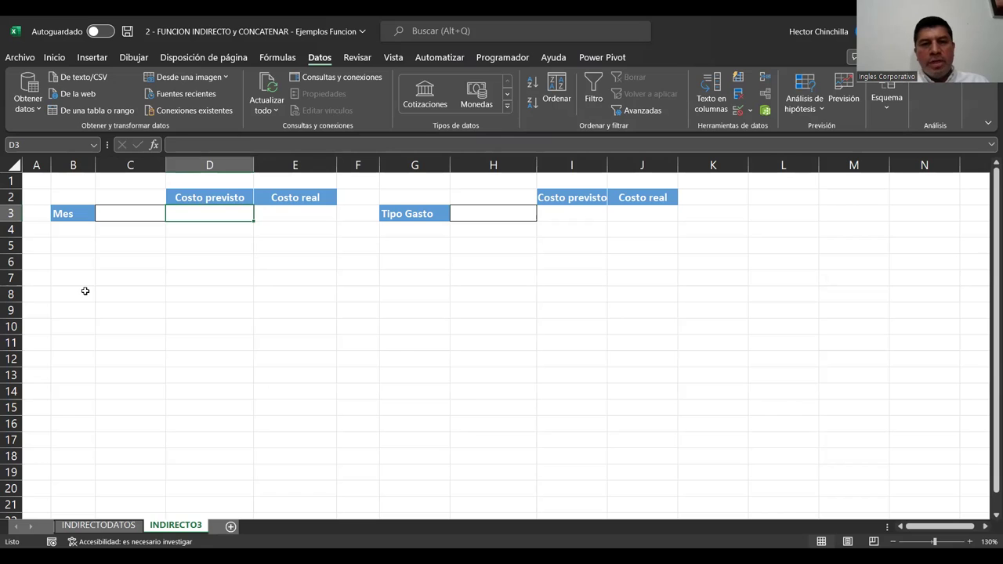
# Walk along row 3 through the Costo previsto and Costo real cells to the expense-type input H3.
pyautogui.press('Right')
pyautogui.press('Right')
pyautogui.press('Right')
pyautogui.press('Right')
pyautogui.press('Left')
pyautogui.press('Left')
pyautogui.press('Left')
pyautogui.press('Left')
pyautogui.press('Left')
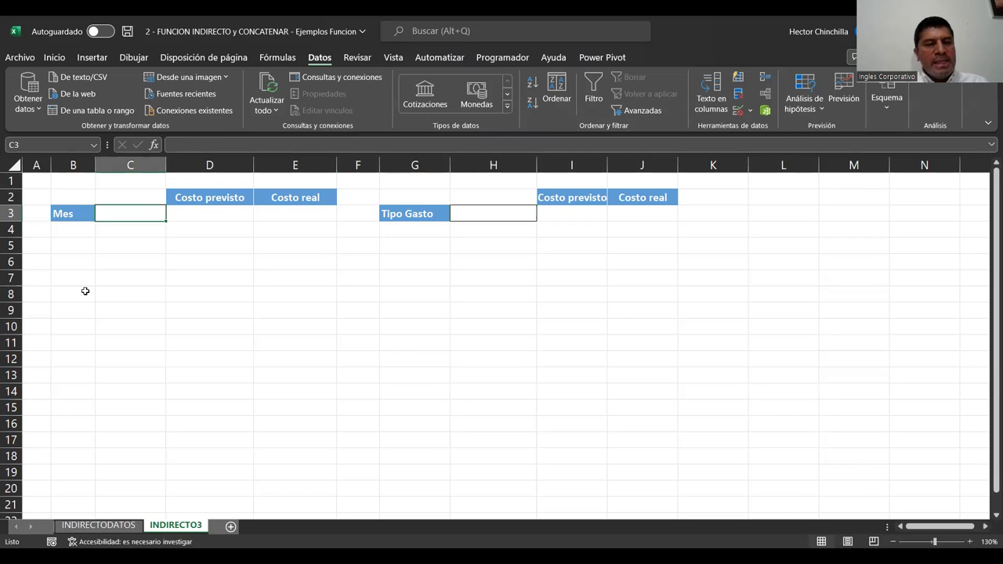
pyautogui.press('Right')
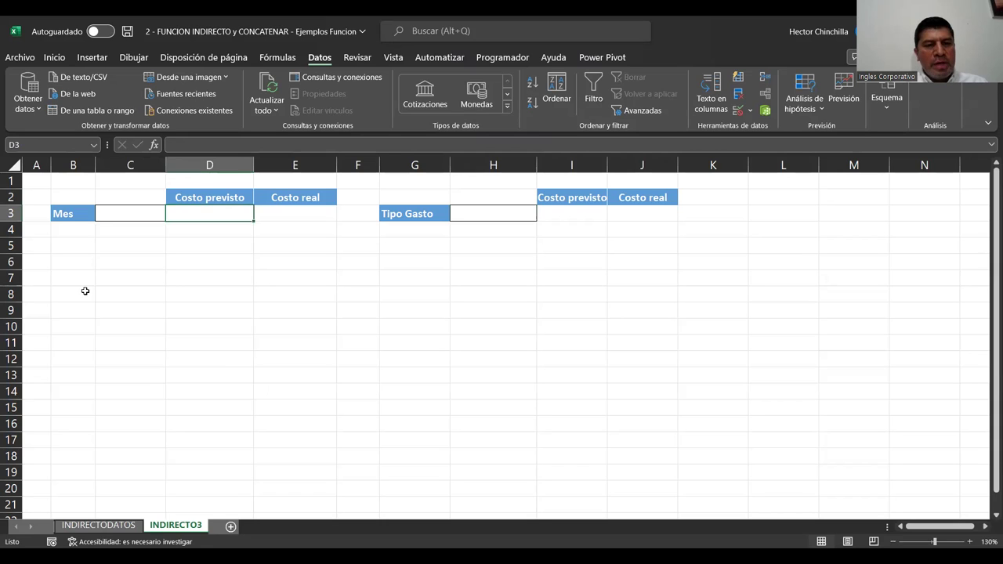
pyautogui.press('Right')
pyautogui.press('Right')
pyautogui.press('Right')
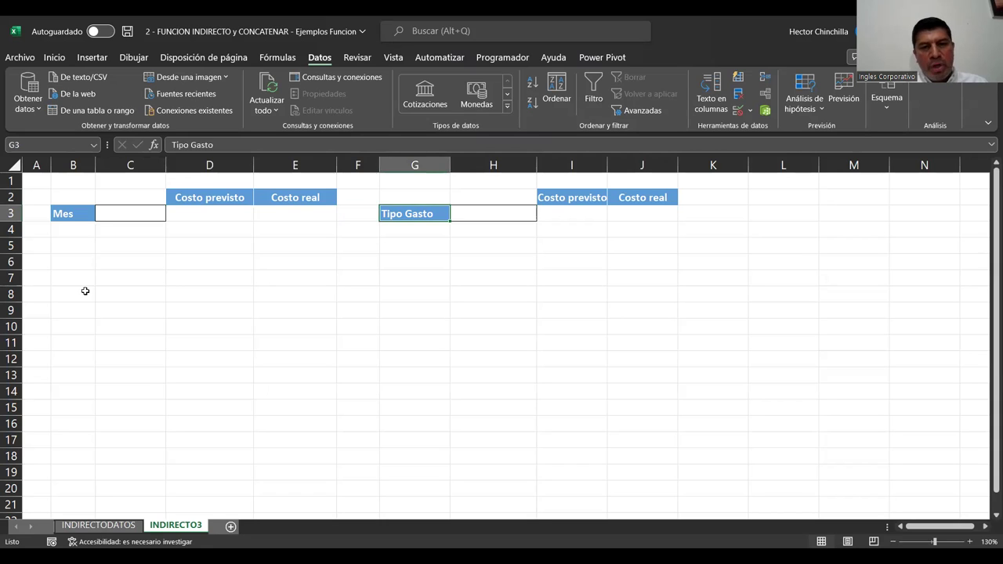
pyautogui.press('Right')
pyautogui.press('Right')
pyautogui.press('Left')
pyautogui.press('Right')
pyautogui.press('Right')
pyautogui.press('Left')
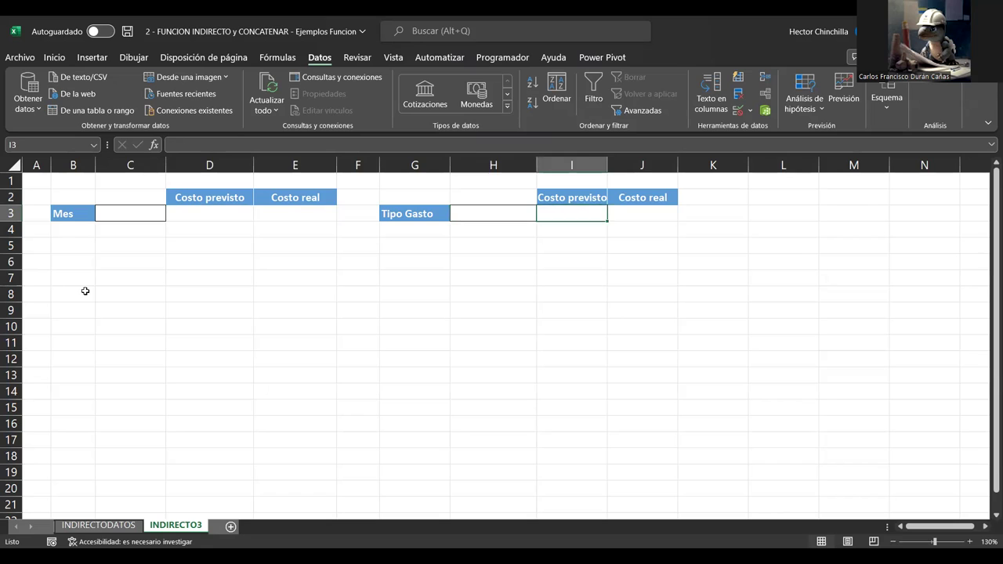
pyautogui.press('Left')
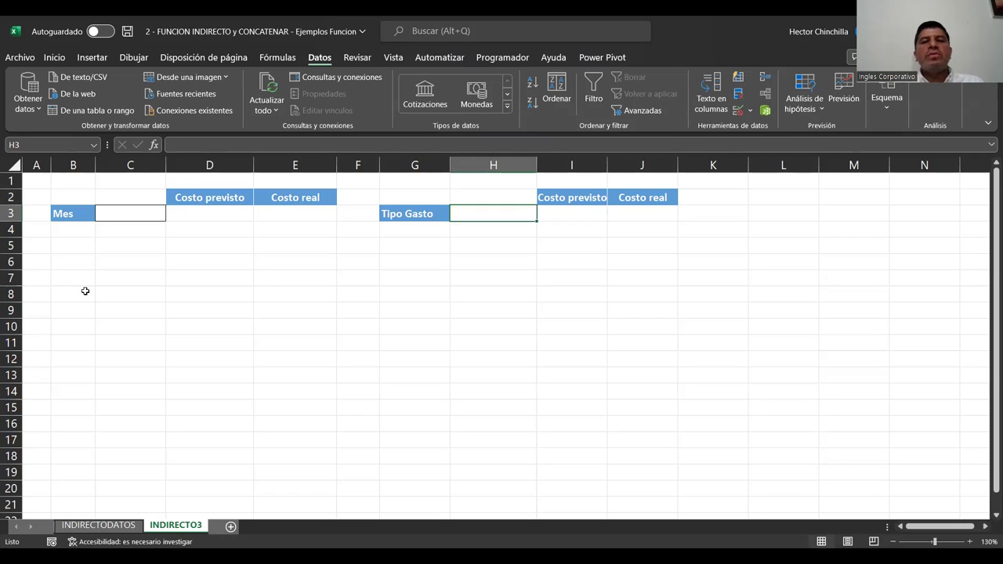
pyautogui.write('3')
pyautogui.hotkey('ctrl', 'Return')
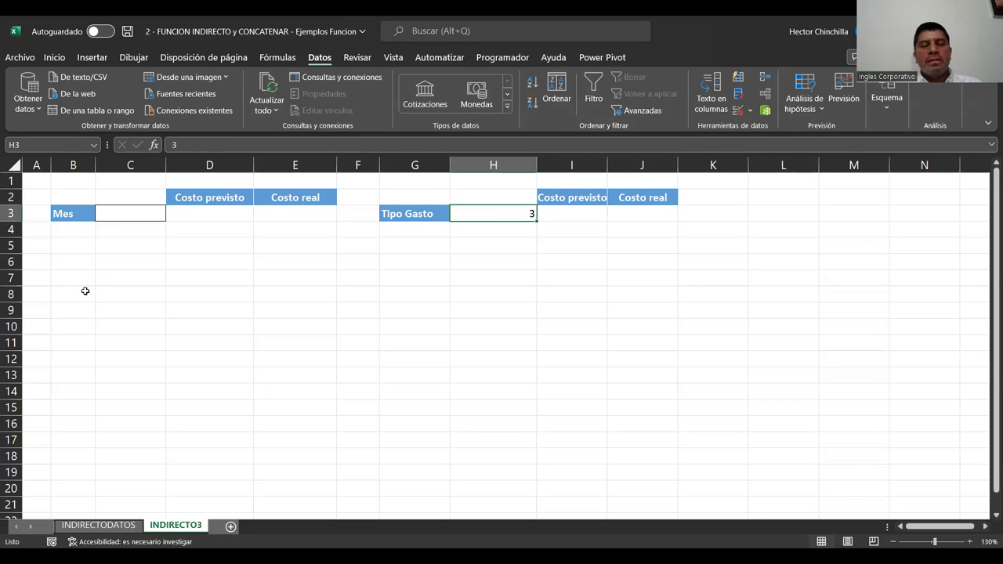
pyautogui.press('Delete')
pyautogui.press('Down')
pyautogui.press('Up')
pyautogui.press('Left')
pyautogui.press('Left')
pyautogui.press('Left')
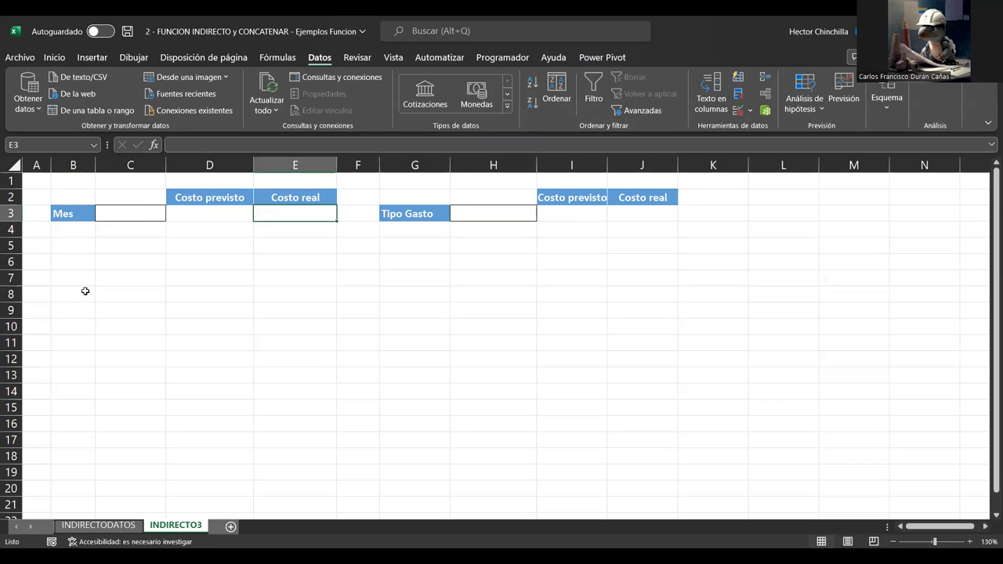
pyautogui.press('Left')
pyautogui.press('Left')
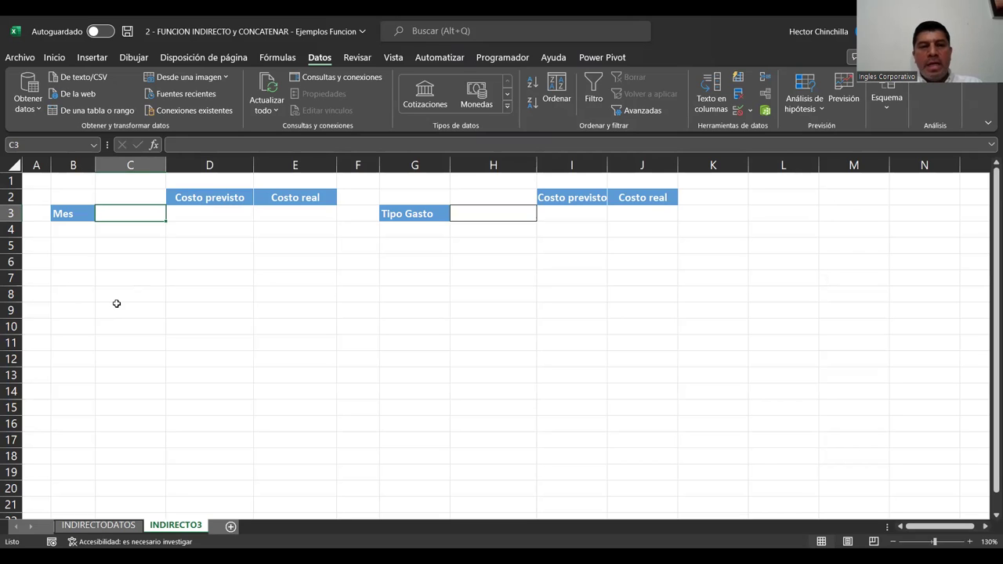
# On INDIRECTO3, alternate between the month input C3 and the Costo previsto result cell D3.
pyautogui.click(154, 328)
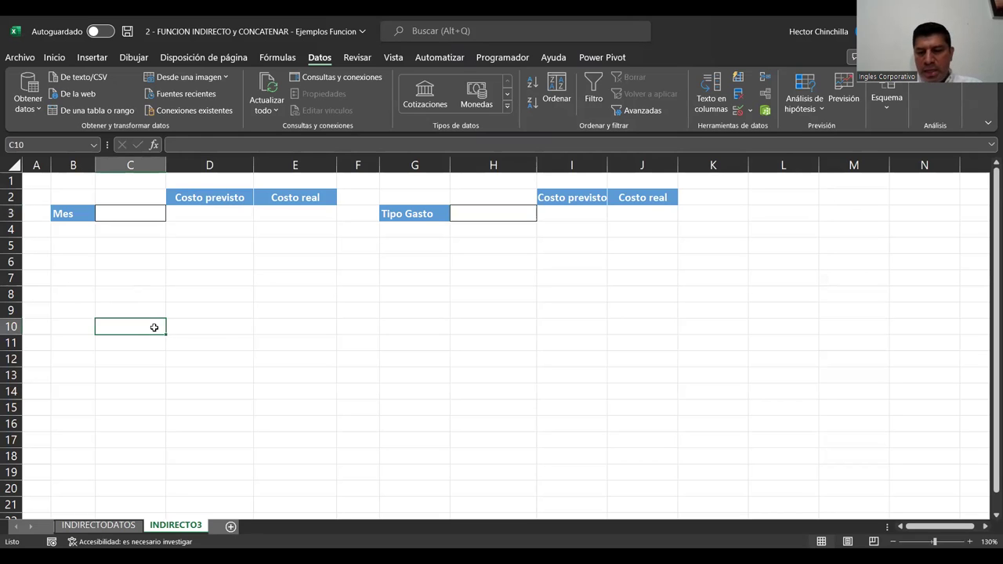
pyautogui.press('Up')
pyautogui.press('Up')
pyautogui.press('Up')
pyautogui.press('Up')
pyautogui.press('Up')
pyautogui.press('Up')
pyautogui.press('Down')
pyautogui.press('Right')
pyautogui.press('Left')
pyautogui.press('Right')
pyautogui.press('Left')
pyautogui.press('Right')
pyautogui.press('Left')
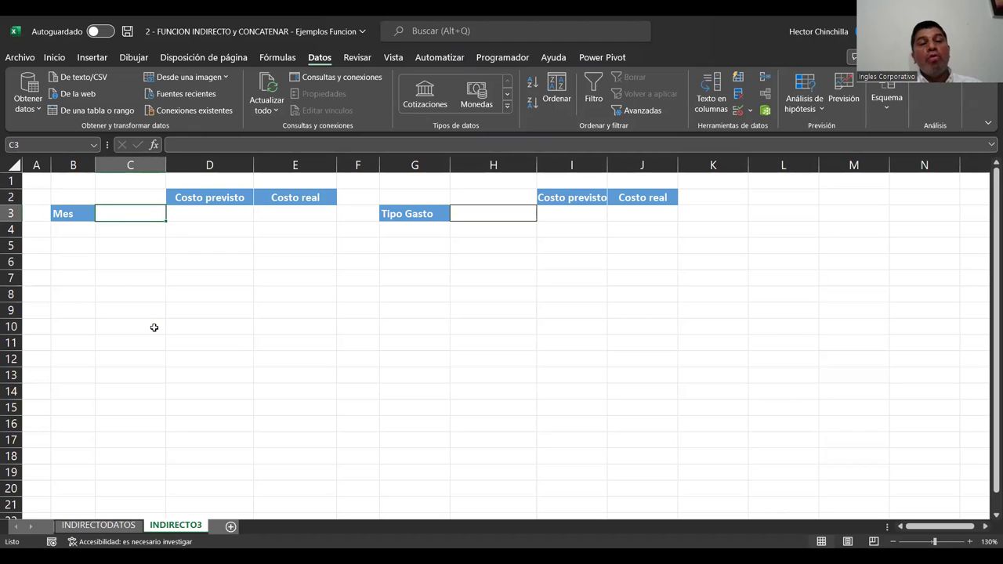
pyautogui.press('Right')
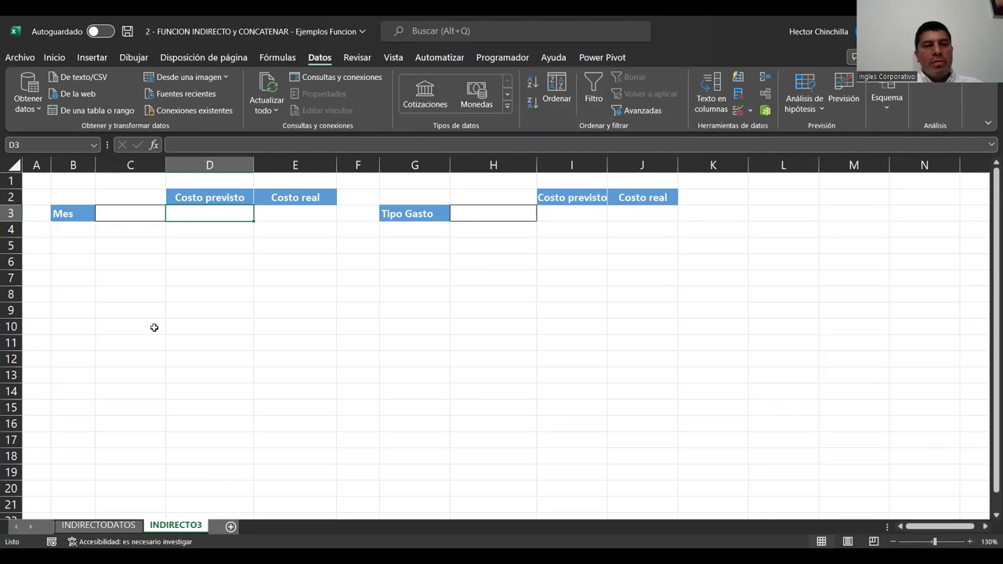
pyautogui.press('Left')
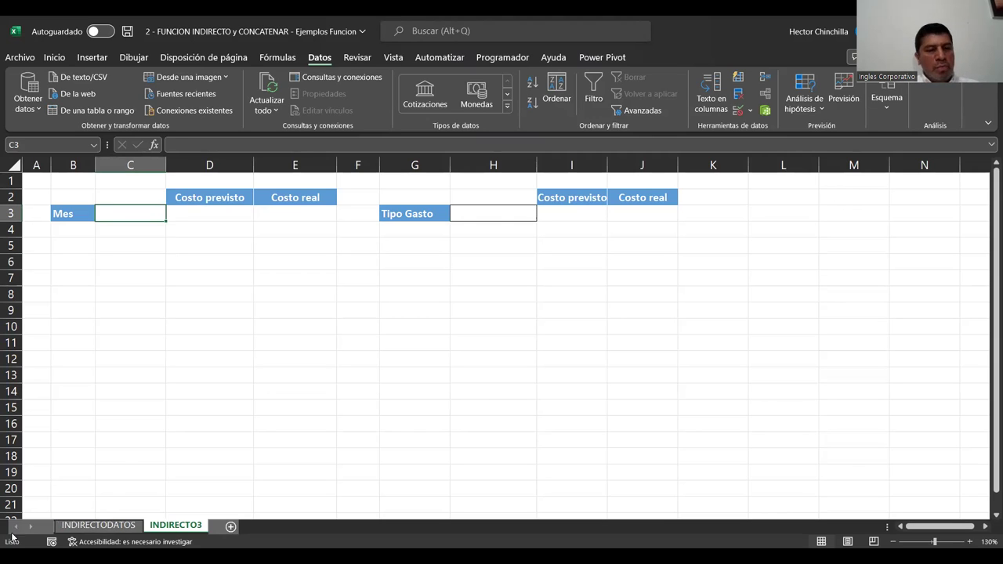
pyautogui.click(87, 530)
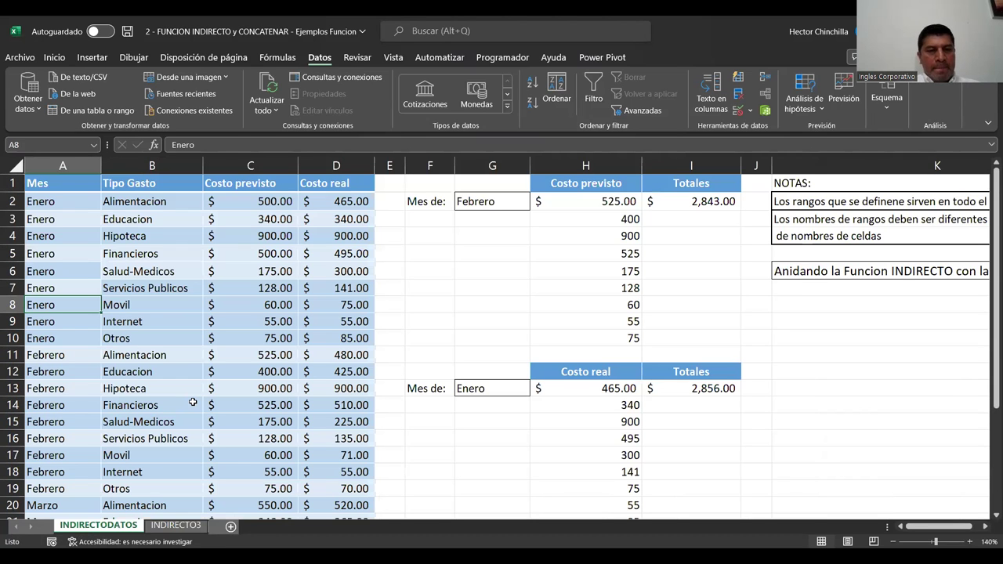
pyautogui.click(193, 401)
pyautogui.press('Left')
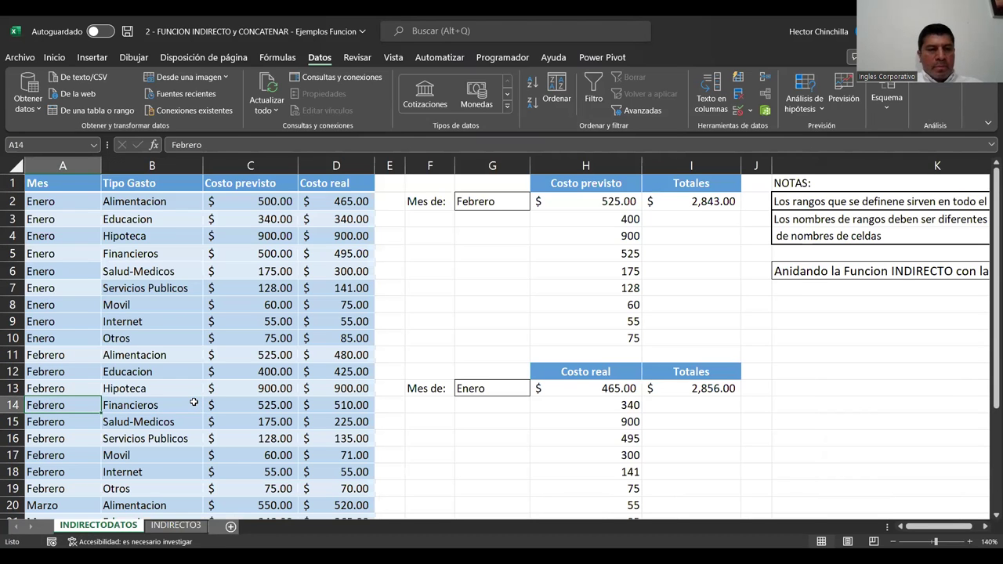
pyautogui.press('Up')
pyautogui.press('Up')
pyautogui.press('Up')
pyautogui.press('Up')
pyautogui.press('Up')
pyautogui.press('Up')
pyautogui.press('Up')
pyautogui.press('Up')
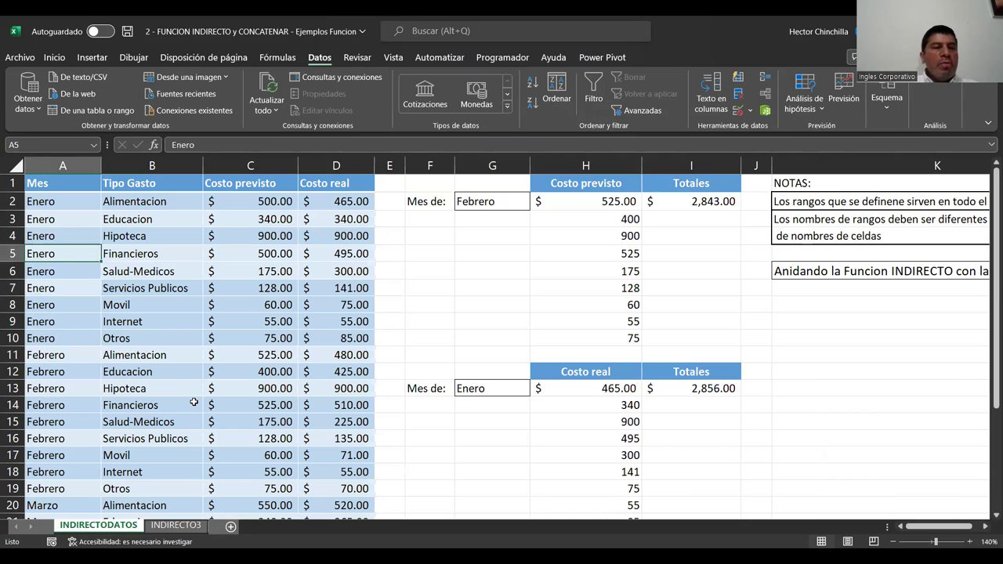
pyautogui.press('Up')
pyautogui.press('Up')
pyautogui.press('Up')
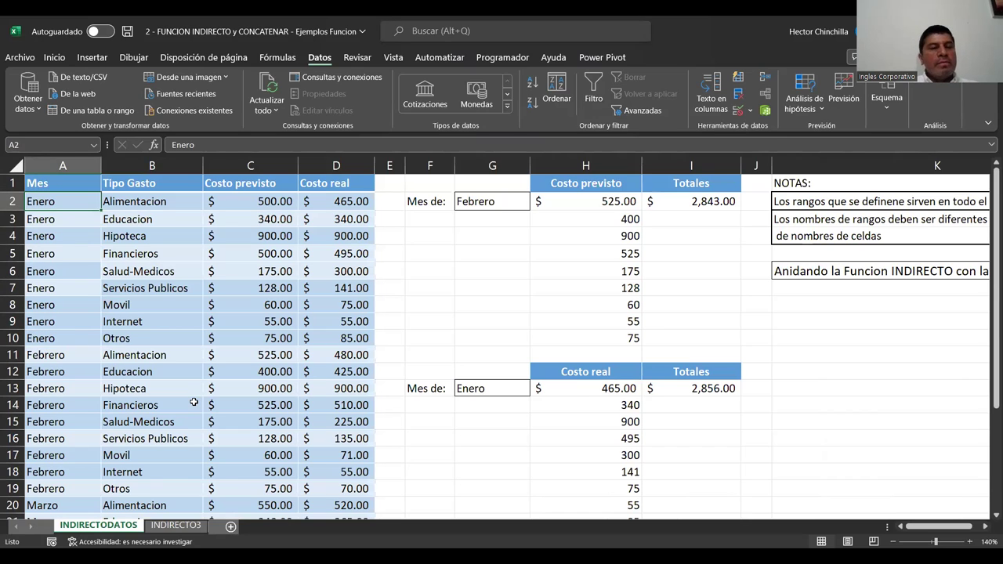
pyautogui.press('Right')
pyautogui.press('Right')
pyautogui.press('Left')
pyautogui.press('Right')
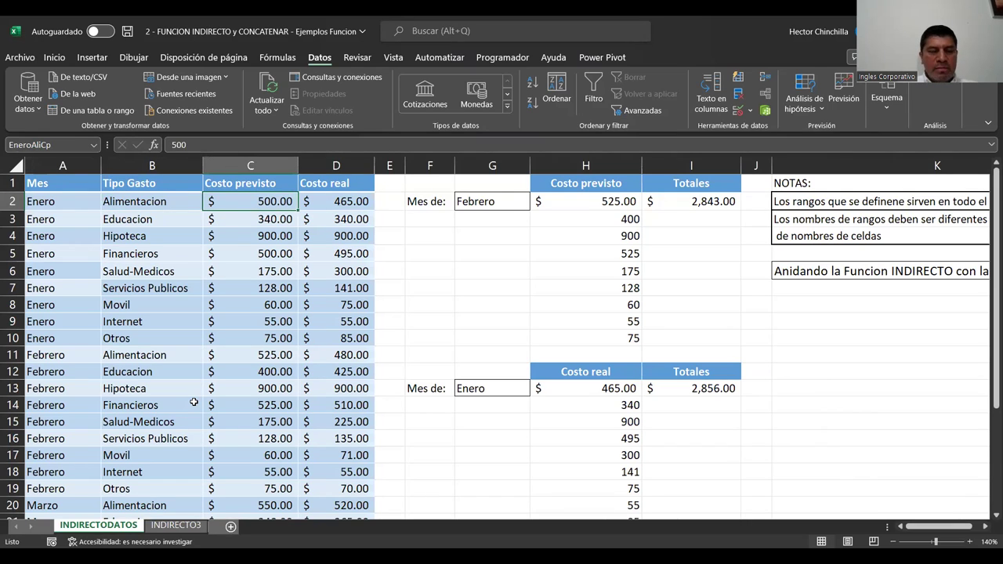
pyautogui.press('Down')
pyautogui.press('Up')
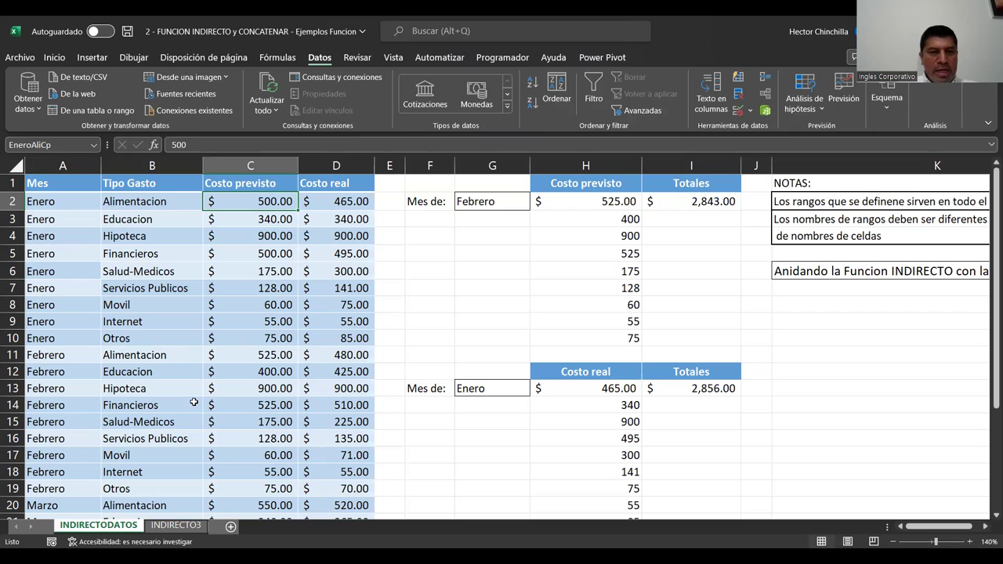
pyautogui.press('Left')
pyautogui.press('Left')
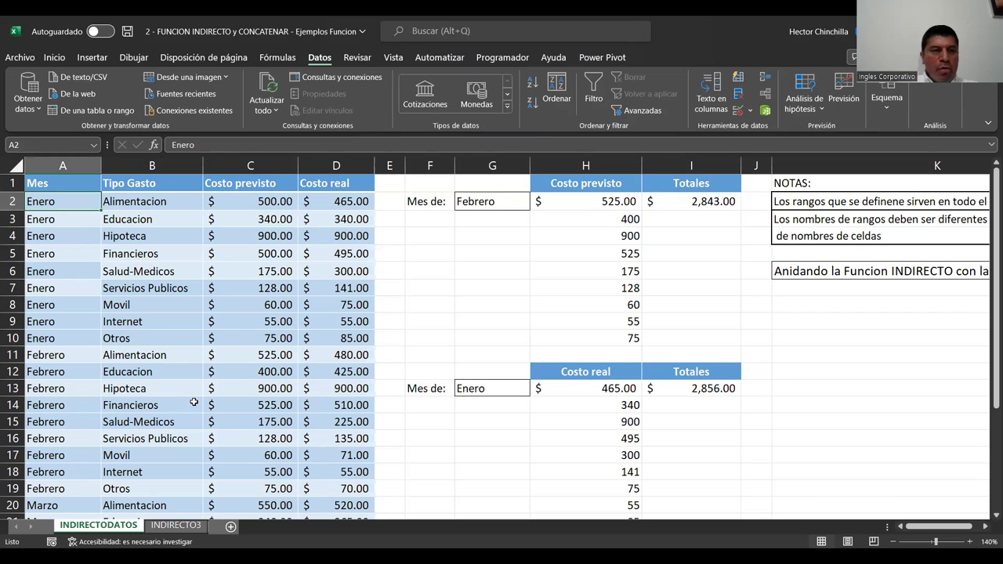
pyautogui.press('Right')
pyautogui.press('Right')
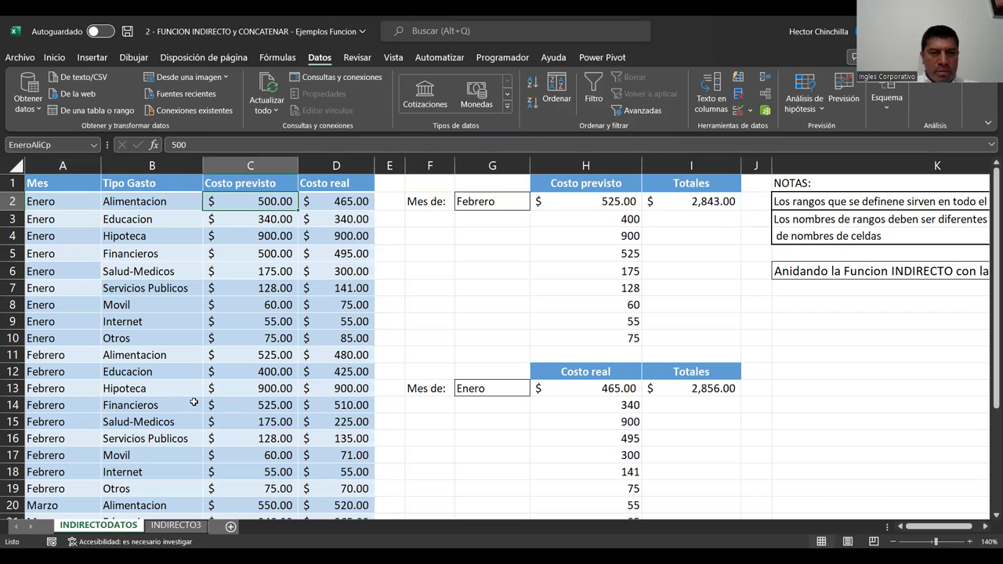
pyautogui.hotkey('shift', 'Down')
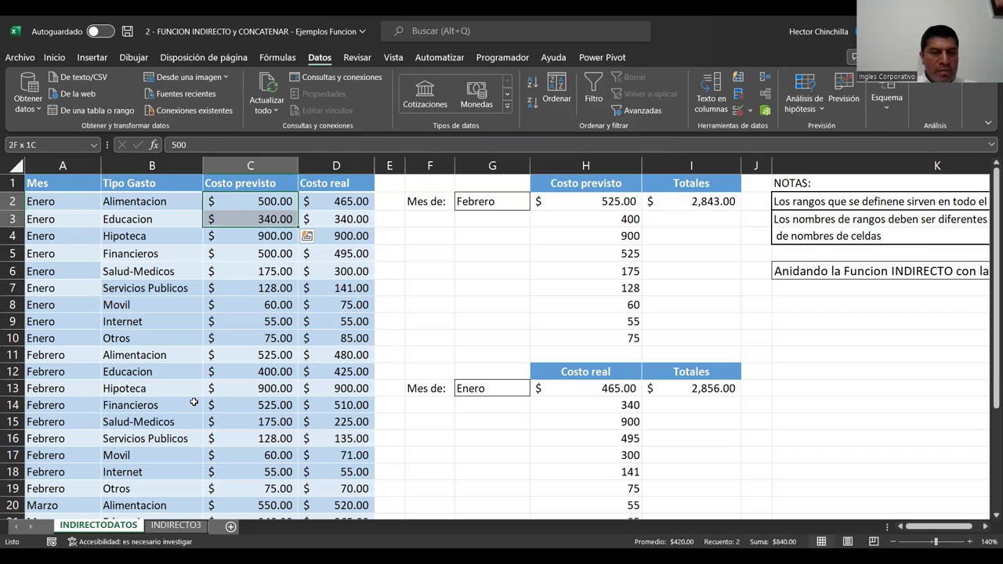
pyautogui.hotkey('shift', 'Down')
pyautogui.hotkey('shift', 'Down')
pyautogui.hotkey('shift', 'Down')
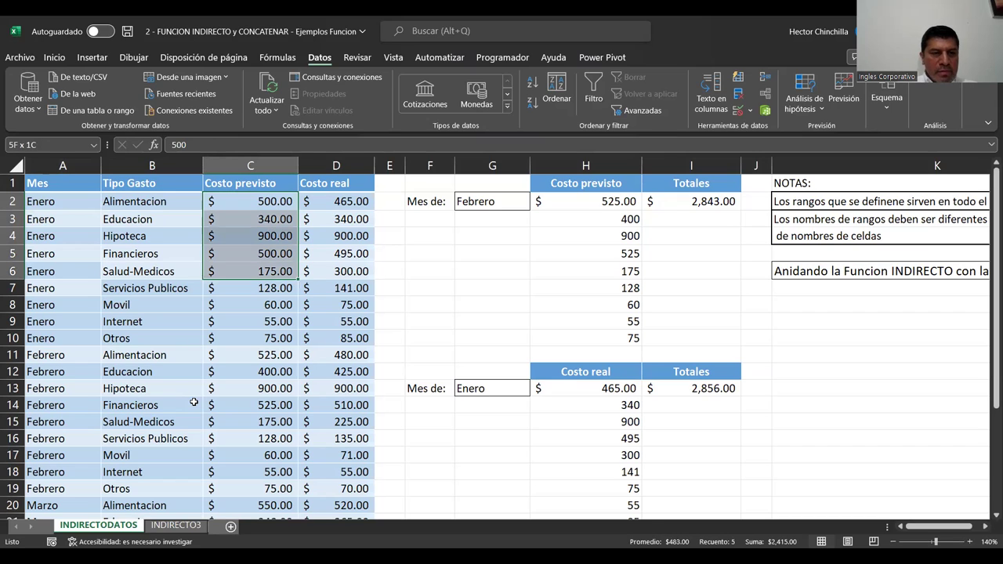
pyautogui.hotkey('shift', 'Down')
pyautogui.hotkey('shift', 'Down')
pyautogui.hotkey('shift', 'Down')
pyautogui.hotkey('shift', 'Down')
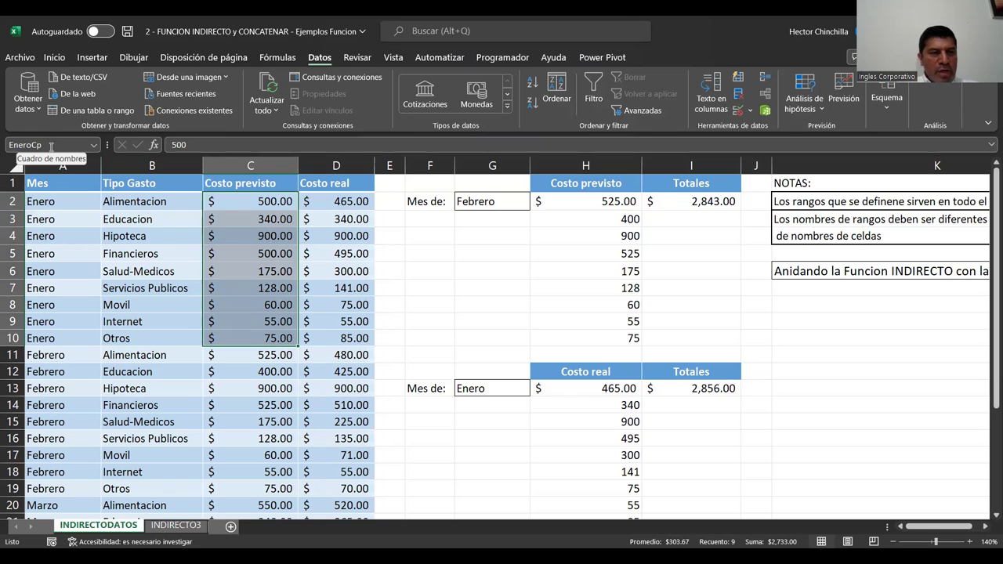
pyautogui.click(50, 145)
pyautogui.press('Return')
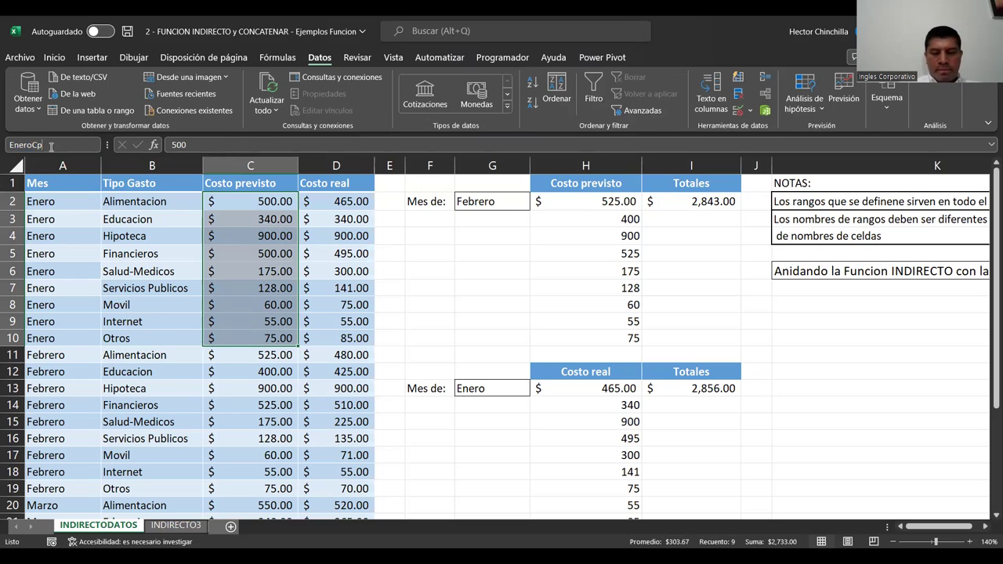
pyautogui.press('Return')
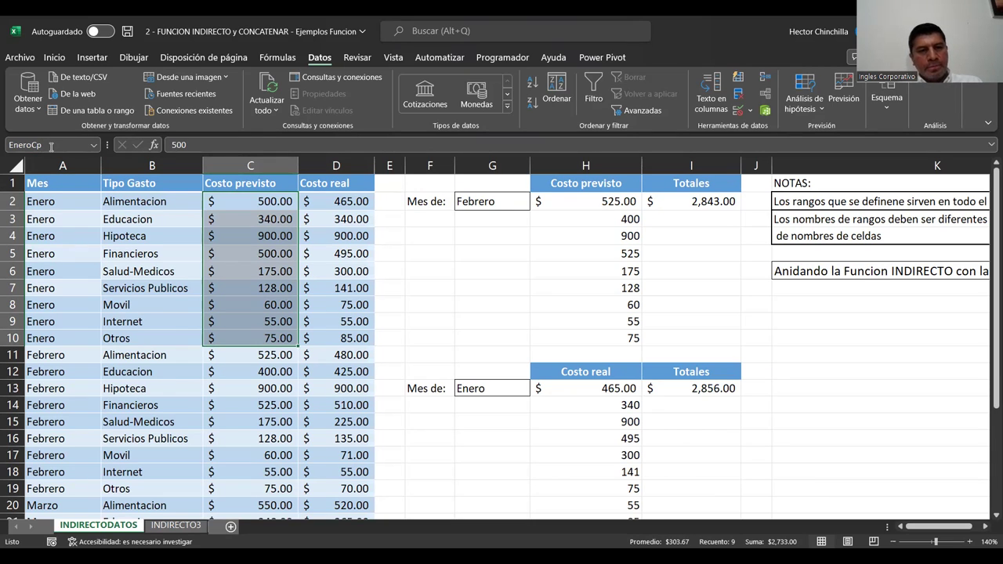
pyautogui.press('Down')
# Compare the cell names of Enero Alimentacion's planned cost C2 and real cost D2.
pyautogui.press('Up')
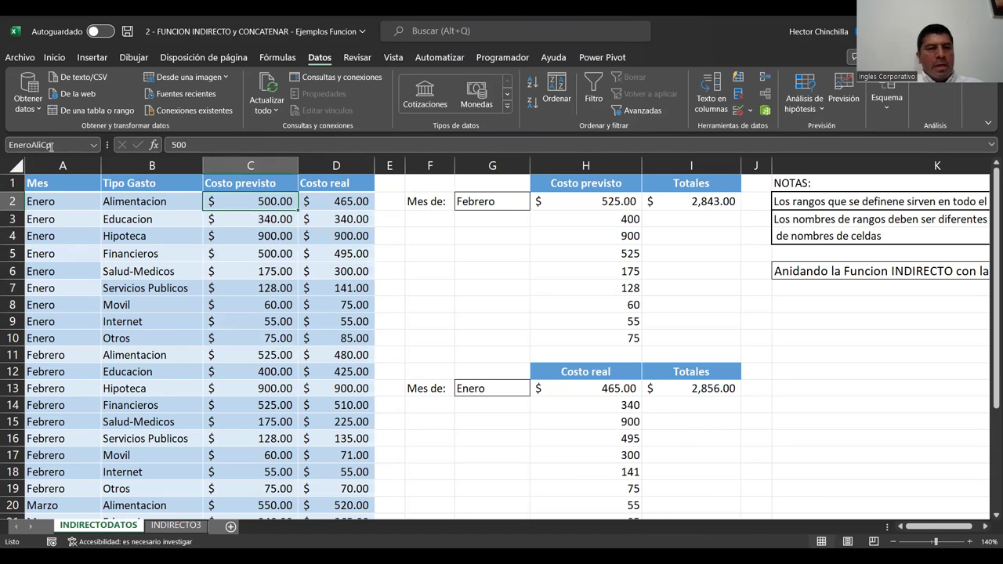
pyautogui.press('Right')
pyautogui.press('Left')
pyautogui.press('Right')
pyautogui.press('Left')
pyautogui.press('Right')
pyautogui.press('Left')
pyautogui.press('Right')
pyautogui.press('Left')
pyautogui.press('Right')
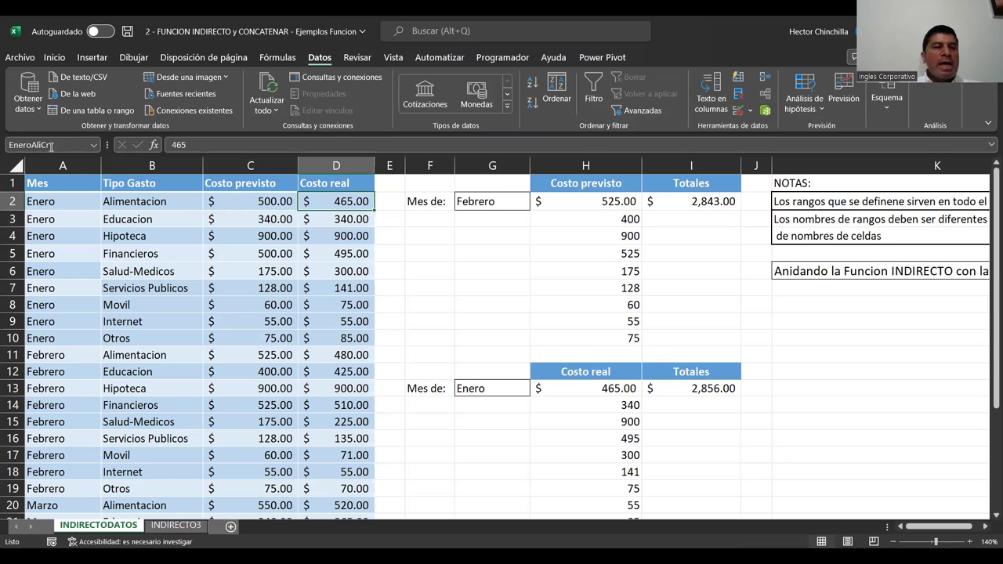
pyautogui.press('Left')
pyautogui.press('Right')
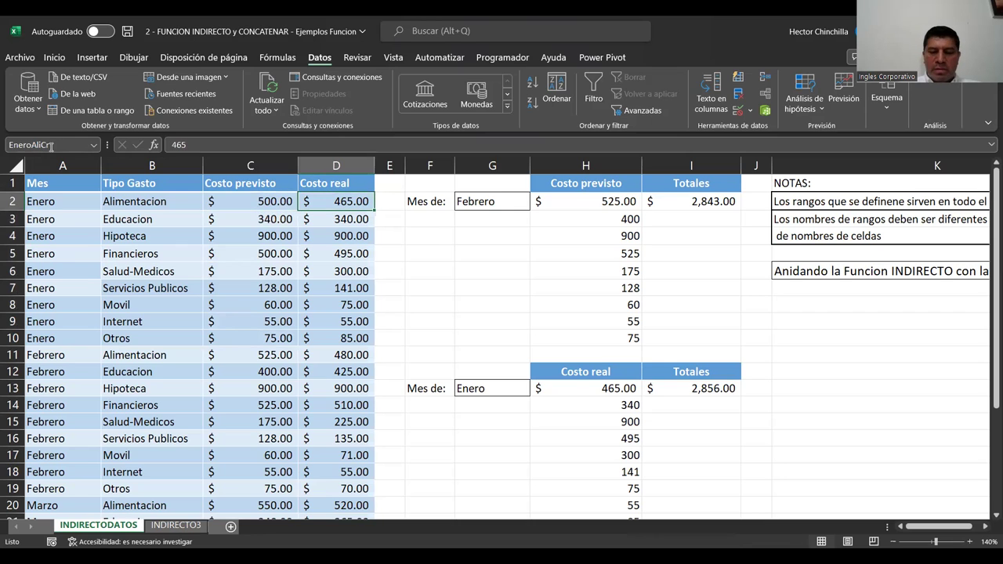
# Name the Enero real costs D2:D10 as EneroCr in the Name Box.
pyautogui.hotkey('shift', 'Down')
pyautogui.hotkey('shift', 'Down')
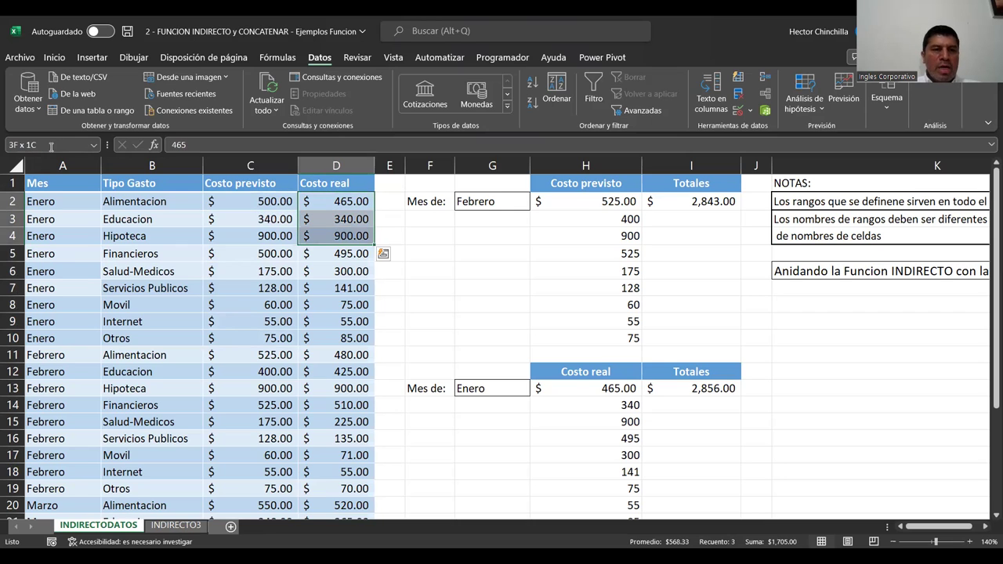
pyautogui.hotkey('shift', 'Down')
pyautogui.hotkey('shift', 'Down')
pyautogui.hotkey('shift', 'Down')
pyautogui.hotkey('shift', 'Down')
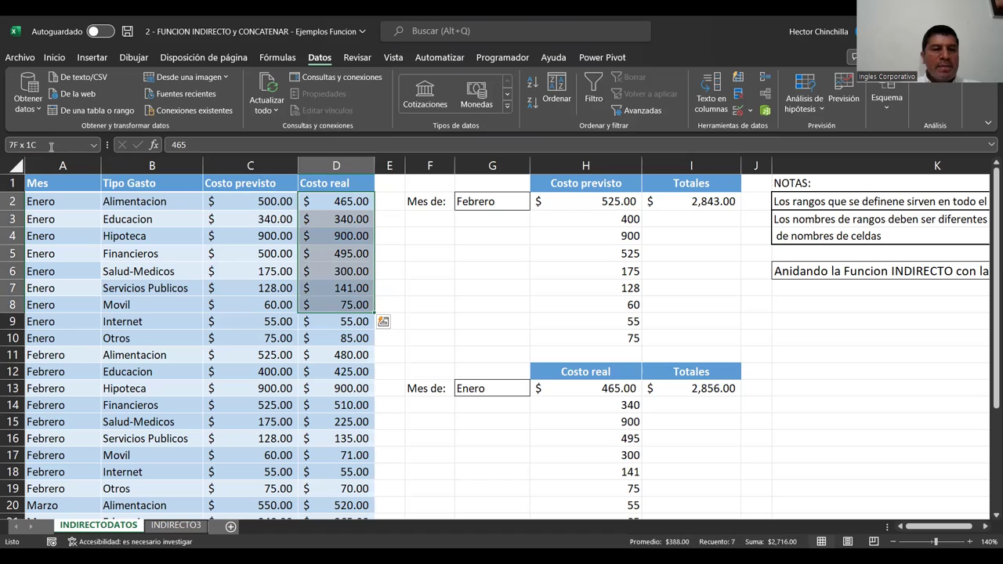
pyautogui.hotkey('shift', 'Down')
pyautogui.hotkey('shift', 'Down')
pyautogui.click(51, 147)
pyautogui.write('EneroCr')
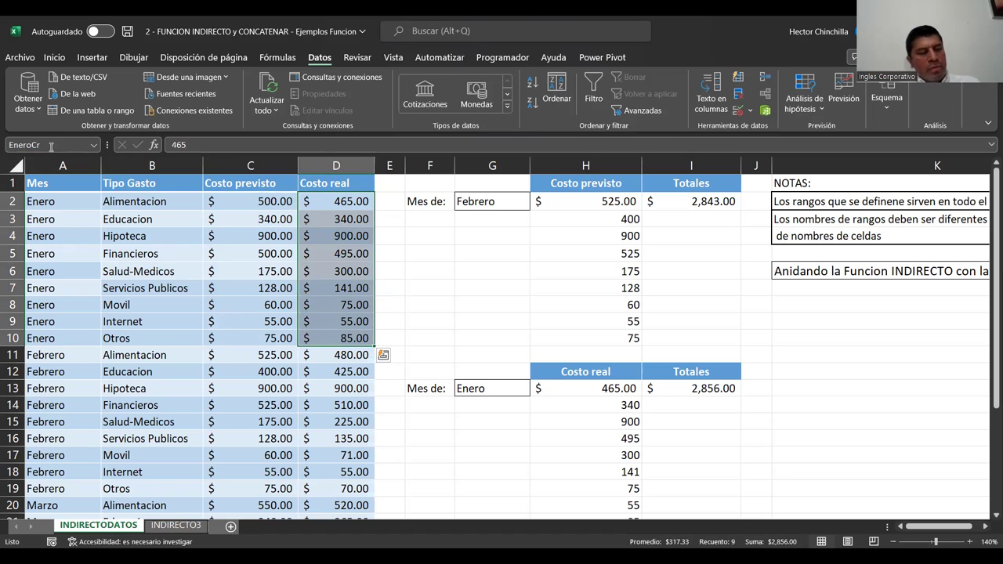
pyautogui.press('Return')
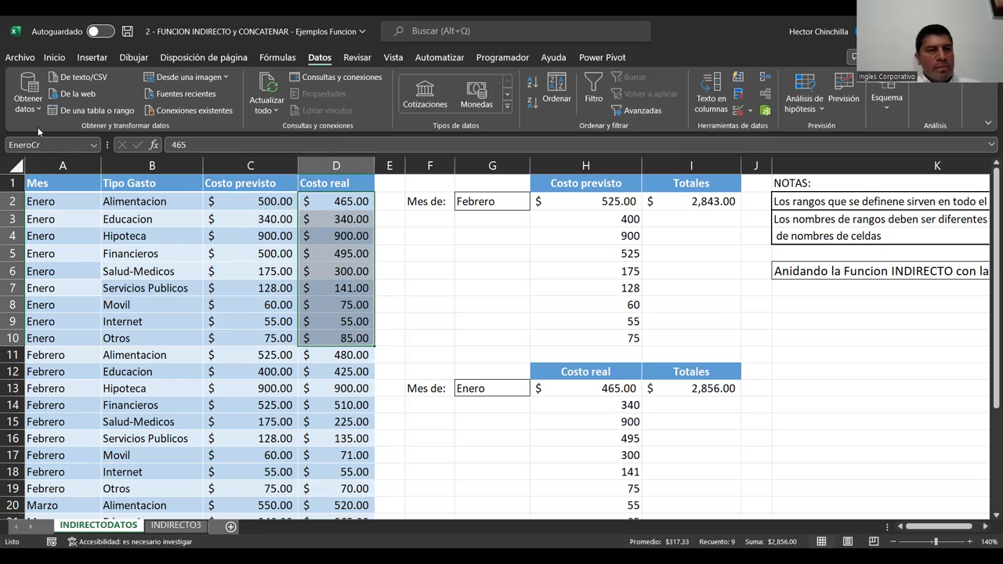
pyautogui.click(51, 144)
pyautogui.click(51, 144)
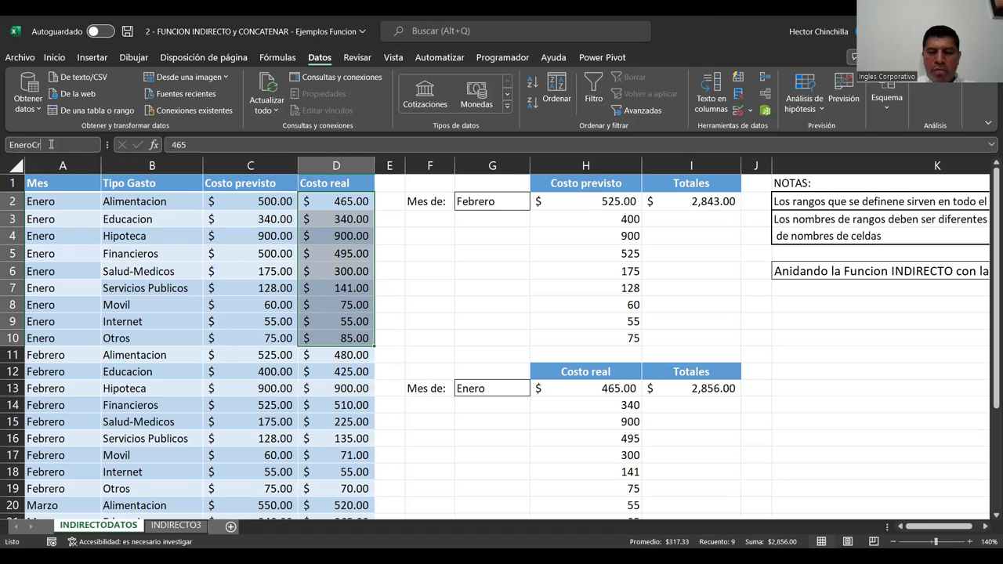
pyautogui.click(51, 144)
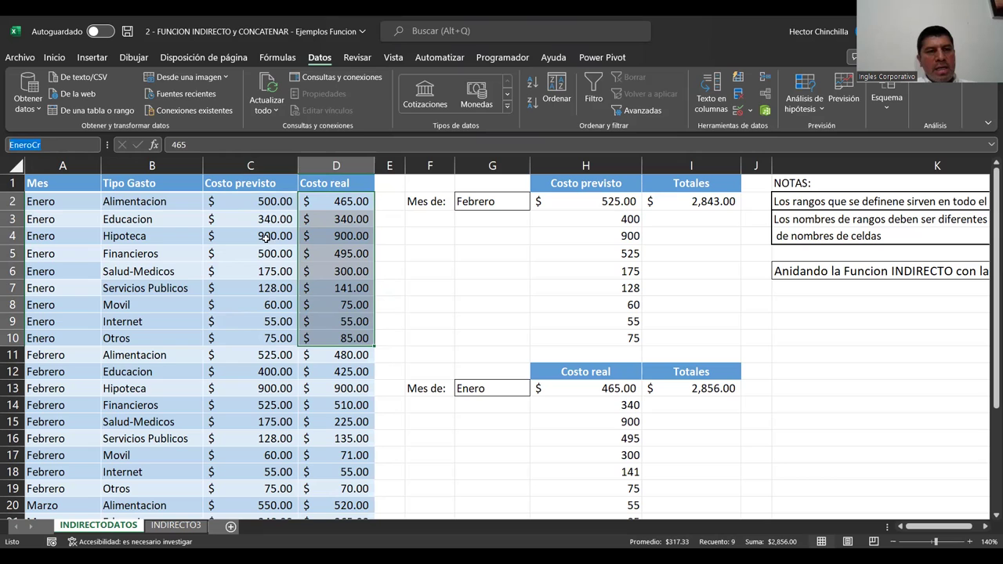
# Reselect the Enero planned costs C2:C10.
pyautogui.moveTo(235, 202)
pyautogui.mouseDown()
pyautogui.moveTo(238, 337)
pyautogui.moveTo(231, 323)
pyautogui.mouseUp()
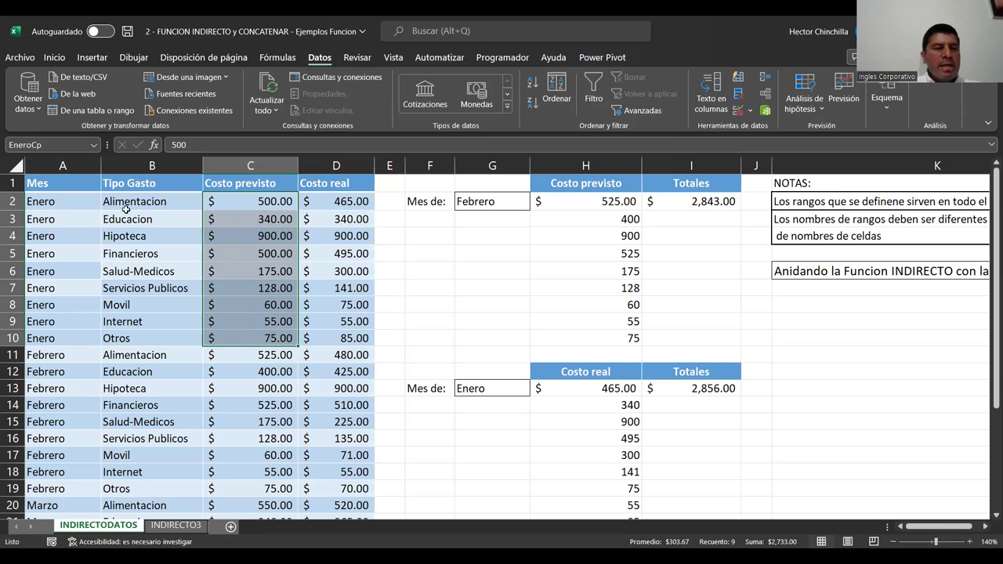
pyautogui.click(328, 203)
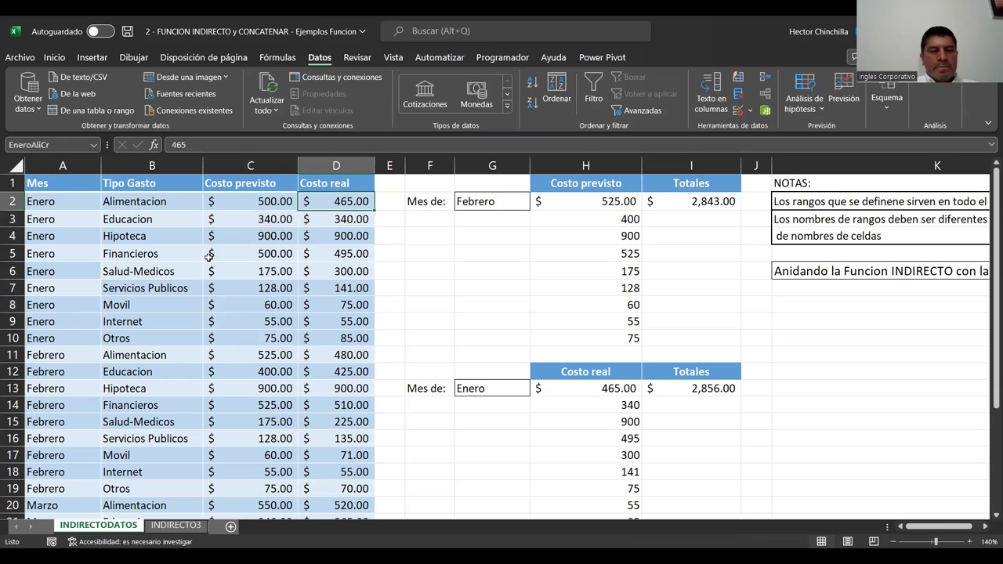
pyautogui.press('Left')
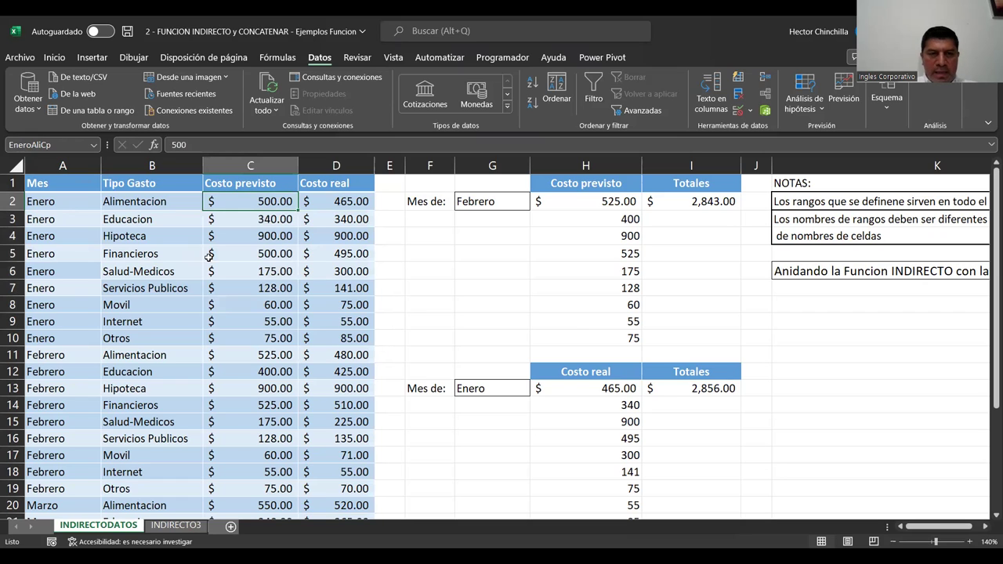
pyautogui.press('Up')
pyautogui.press('Down')
pyautogui.hotkey('shift', 'Down')
pyautogui.hotkey('shift', 'Down')
pyautogui.hotkey('shift', 'Down')
pyautogui.hotkey('shift', 'Down')
pyautogui.hotkey('shift', 'Down')
pyautogui.hotkey('shift', 'Down')
pyautogui.hotkey('shift', 'Down')
pyautogui.hotkey('shift', 'Down')
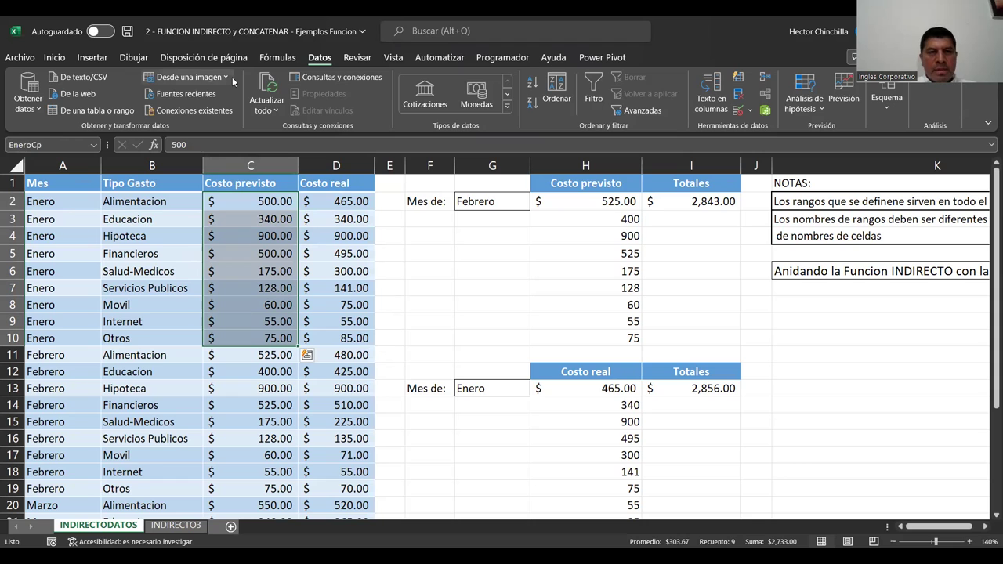
pyautogui.scroll(1, 310, 73)
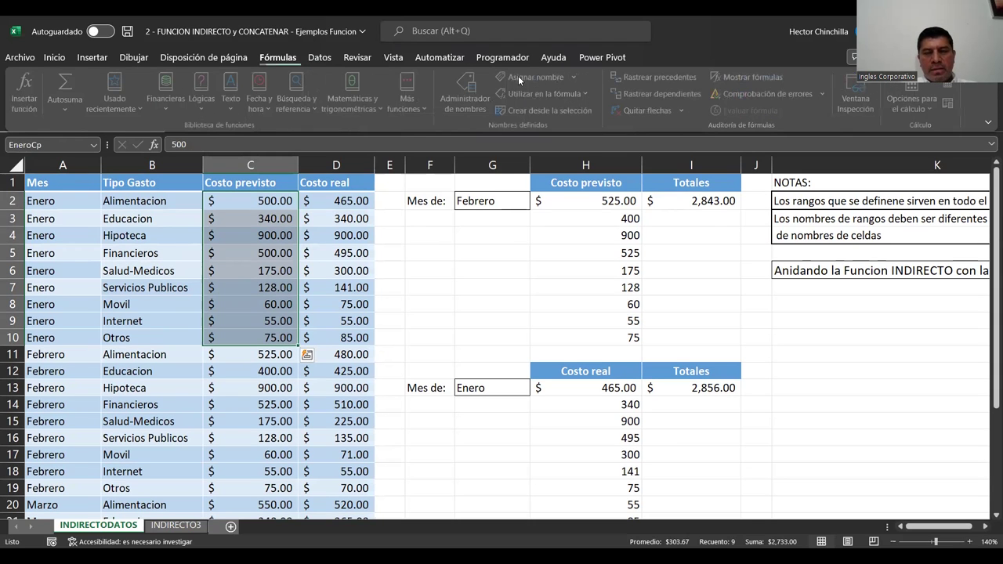
pyautogui.click(518, 76)
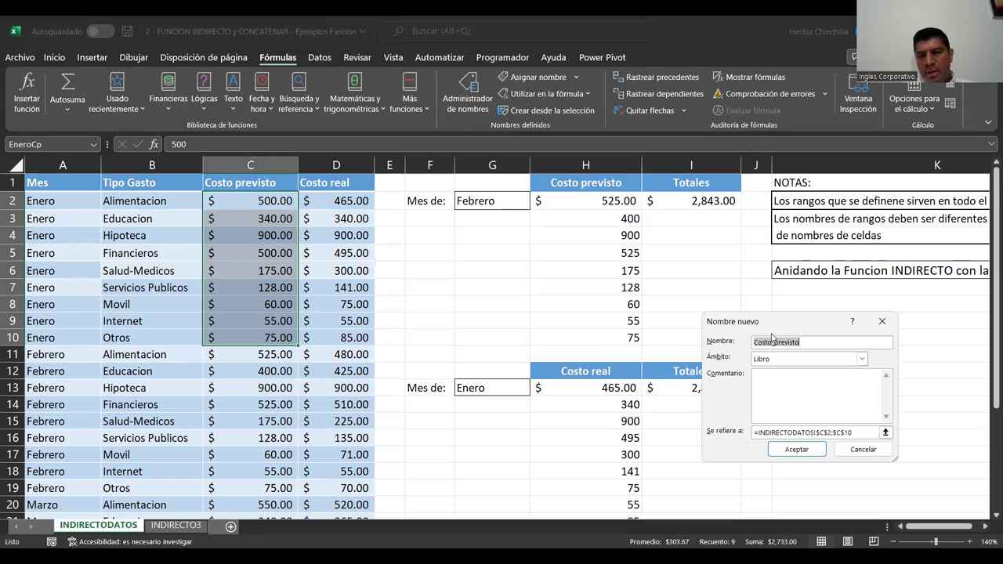
pyautogui.moveTo(772, 328); pyautogui.dragTo(456, 238)
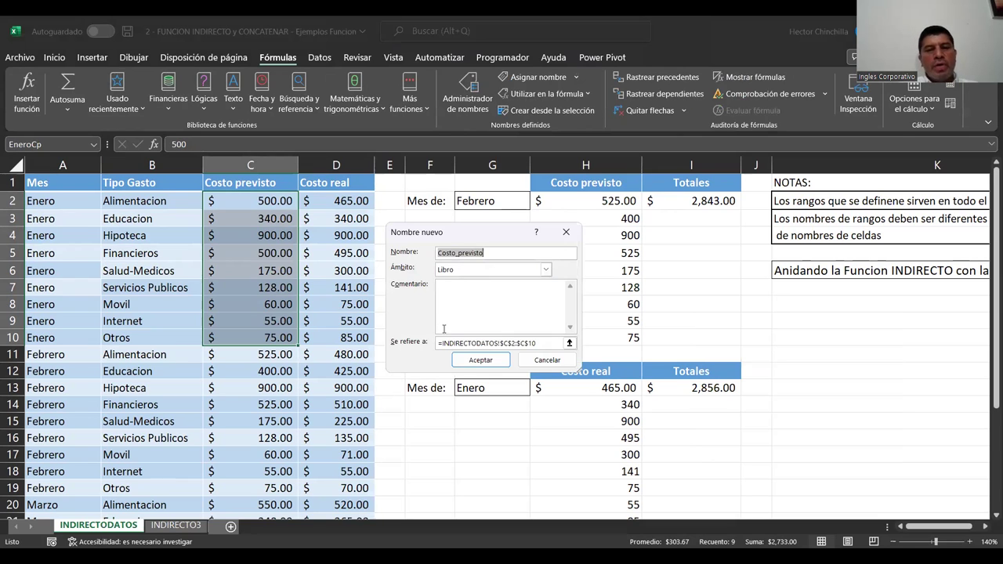
pyautogui.click(481, 343)
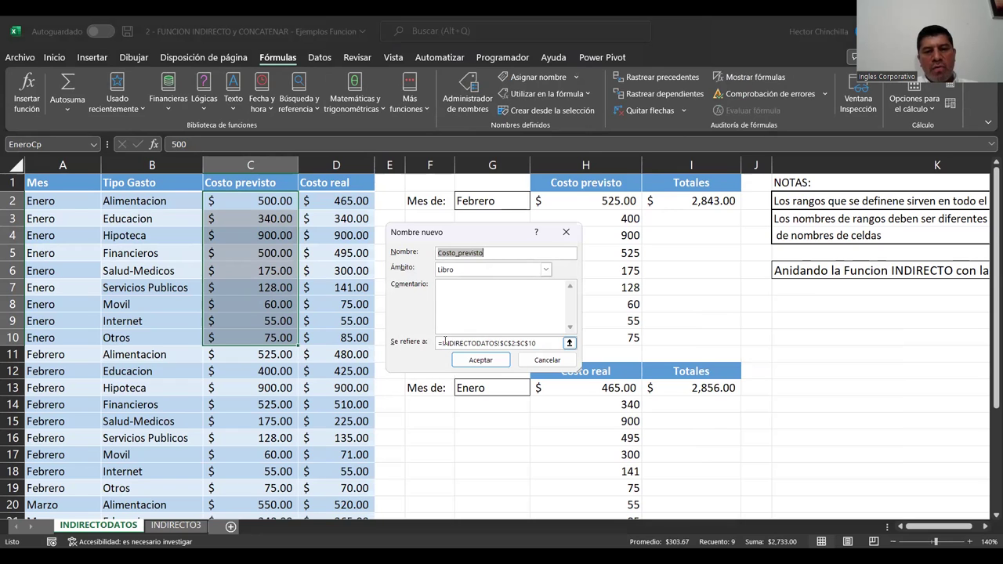
pyautogui.click(541, 361)
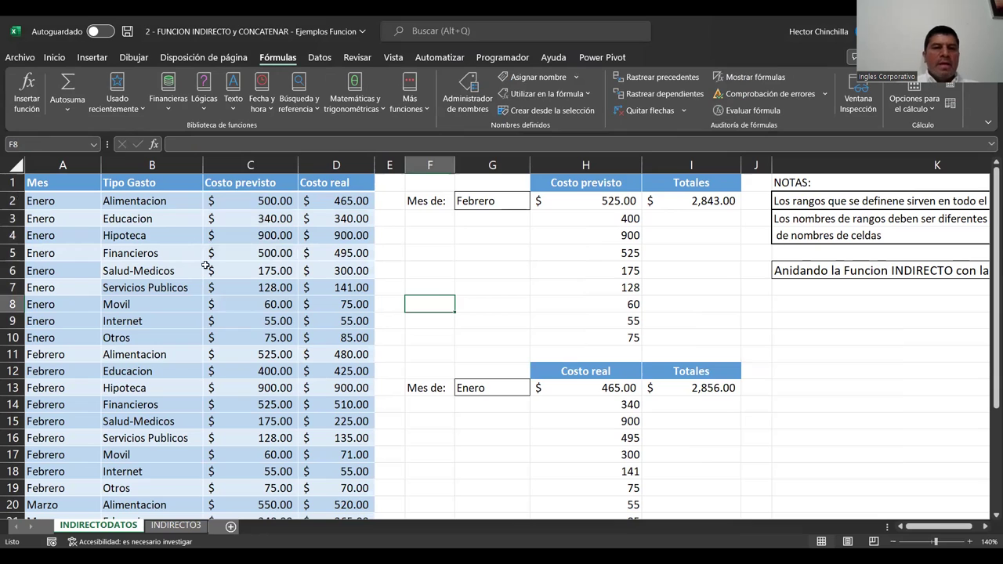
pyautogui.click(236, 218)
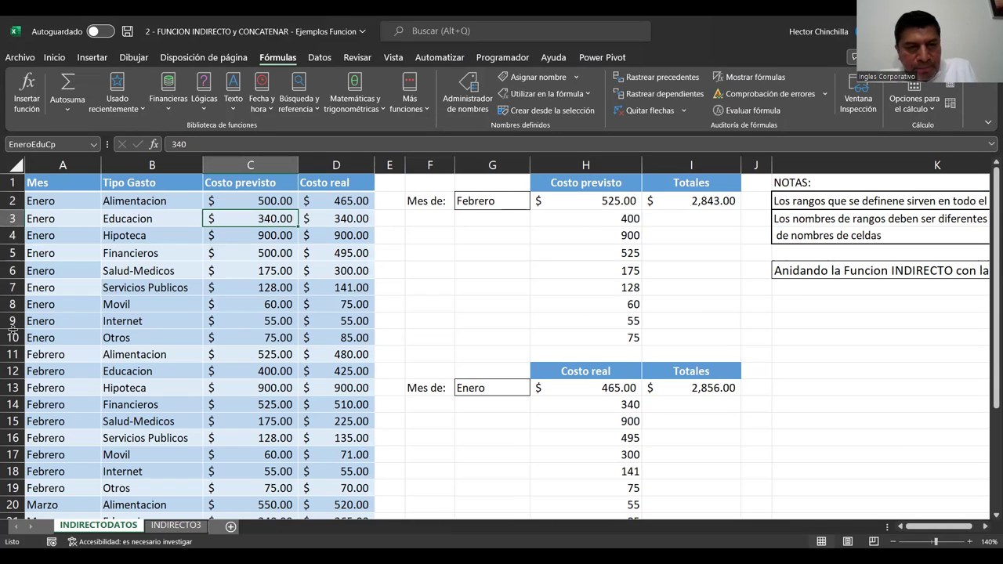
pyautogui.press('Down')
pyautogui.press('Down')
pyautogui.press('Down')
pyautogui.press('Down')
pyautogui.press('Down')
pyautogui.press('Down')
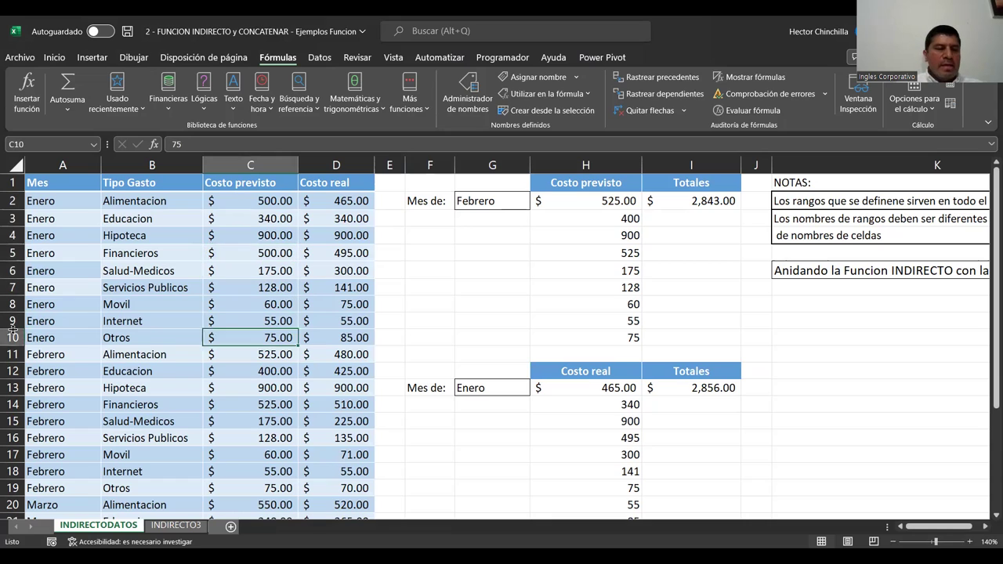
pyautogui.press('Down')
pyautogui.press('Down')
pyautogui.press('Down')
pyautogui.press('Down')
pyautogui.press('Down')
pyautogui.press('Up')
pyautogui.press('Up')
pyautogui.press('Up')
pyautogui.press('Up')
pyautogui.press('Left')
pyautogui.press('Right')
pyautogui.press('Down')
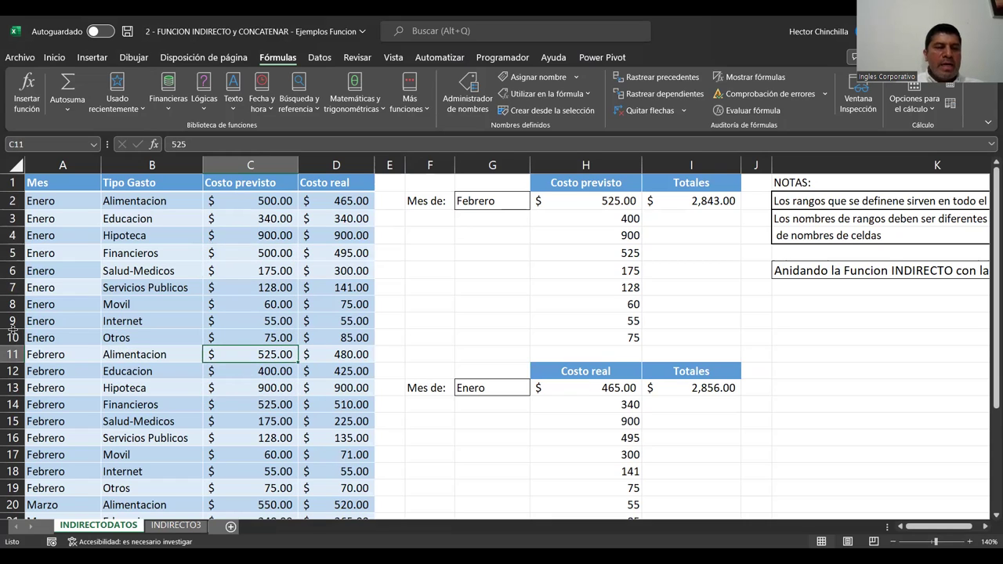
pyautogui.press('Right')
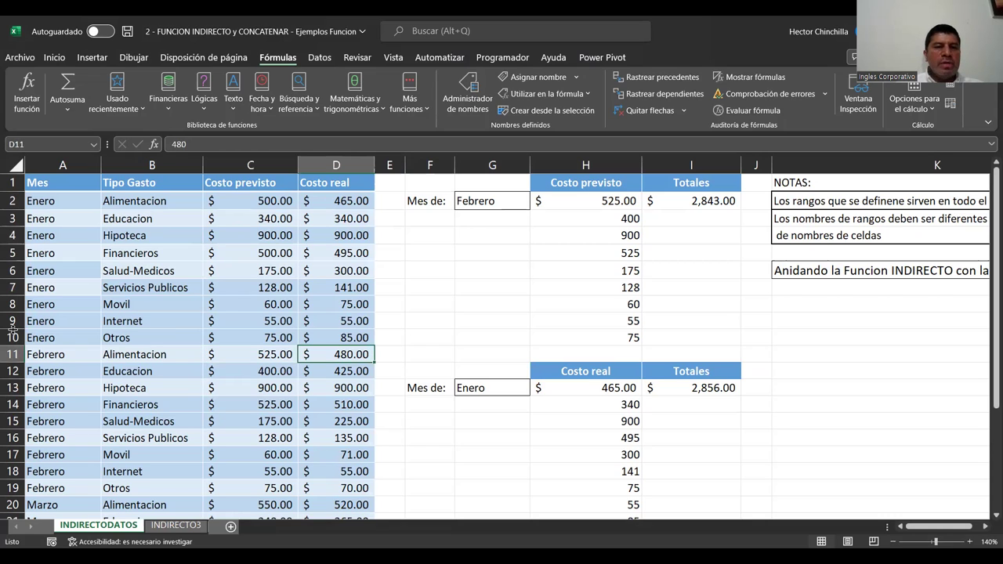
pyautogui.press('Left')
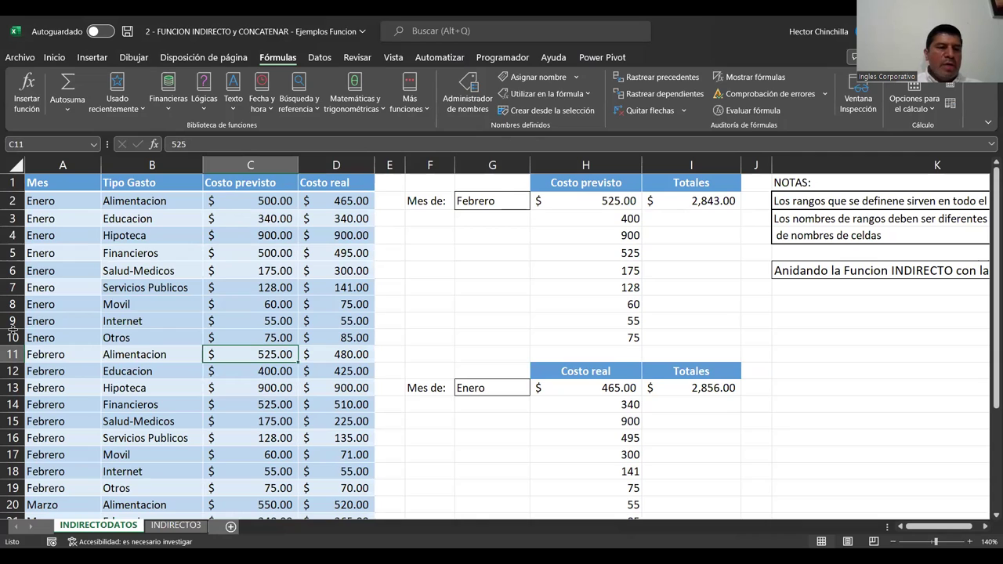
pyautogui.hotkey('shift', 'Down')
pyautogui.hotkey('shift', 'Down')
pyautogui.hotkey('shift', 'Down')
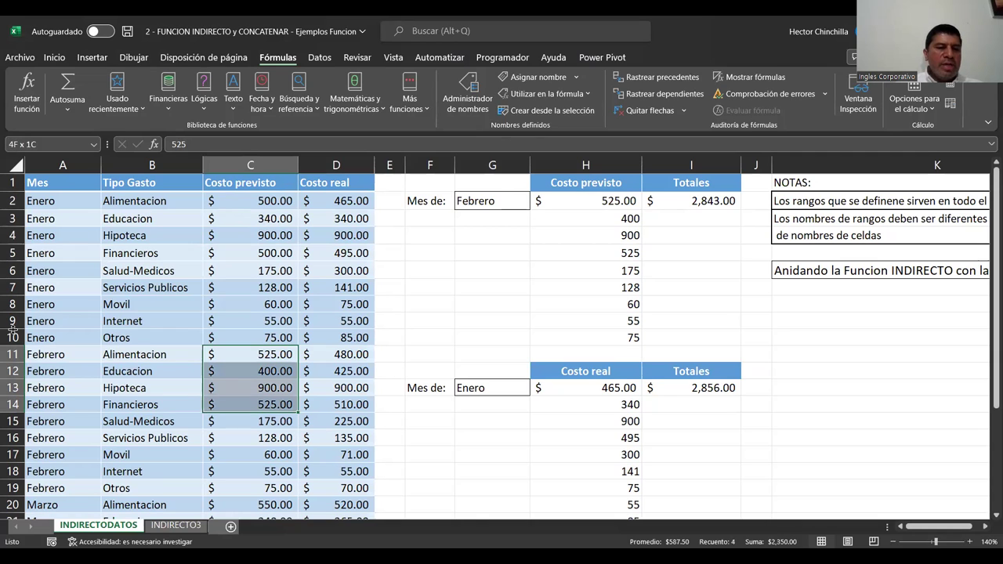
pyautogui.hotkey('shift', 'Down')
pyautogui.hotkey('shift', 'Down')
pyautogui.hotkey('shift', 'Down')
pyautogui.hotkey('shift', 'Down')
pyautogui.hotkey('shift', 'Down')
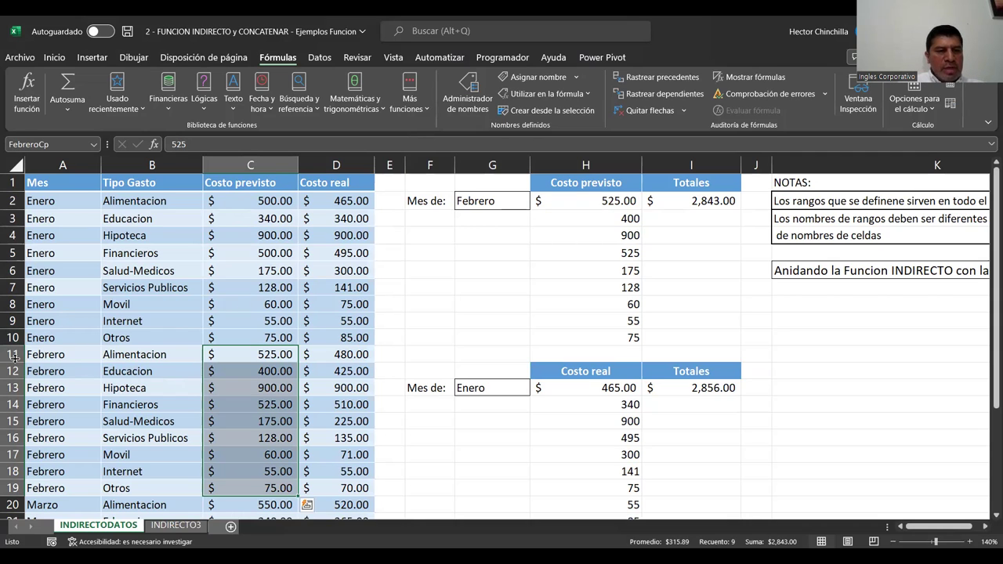
pyautogui.click(60, 143)
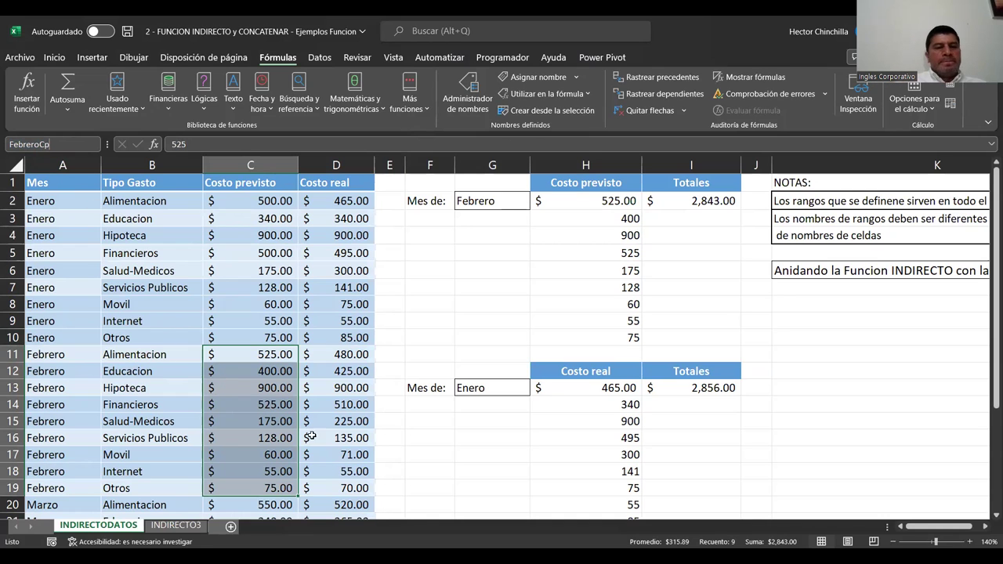
pyautogui.click(317, 391)
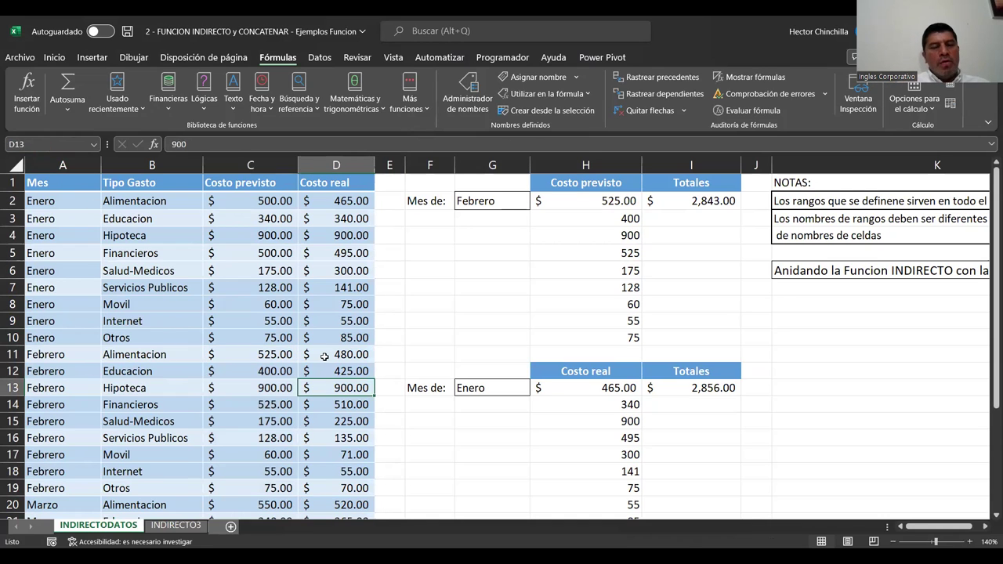
pyautogui.moveTo(324, 357); pyautogui.dragTo(326, 463)
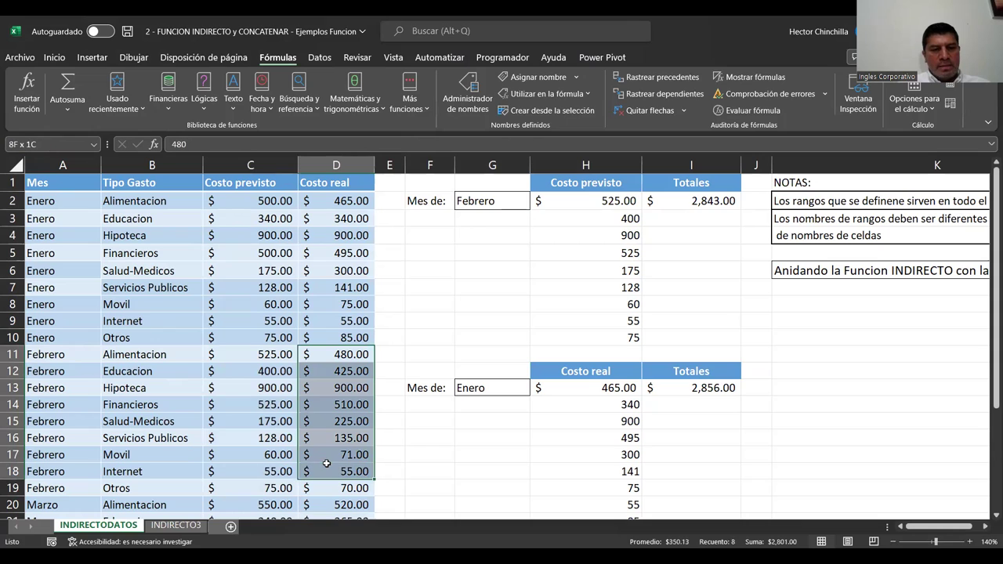
pyautogui.moveTo(326, 471); pyautogui.dragTo(326, 491)
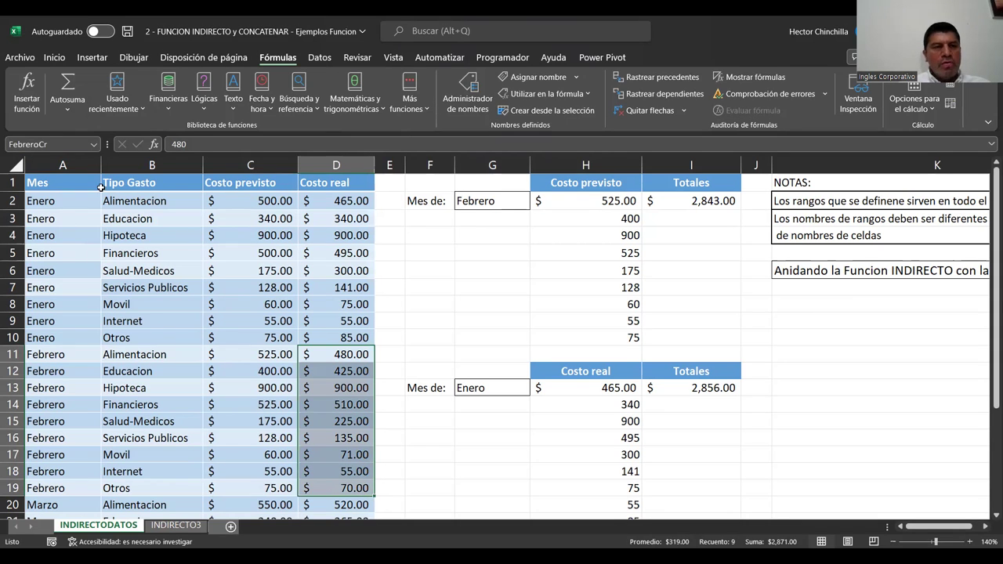
pyautogui.click(177, 373)
pyautogui.press('Down')
pyautogui.press('Down')
pyautogui.press('Down')
pyautogui.press('Down')
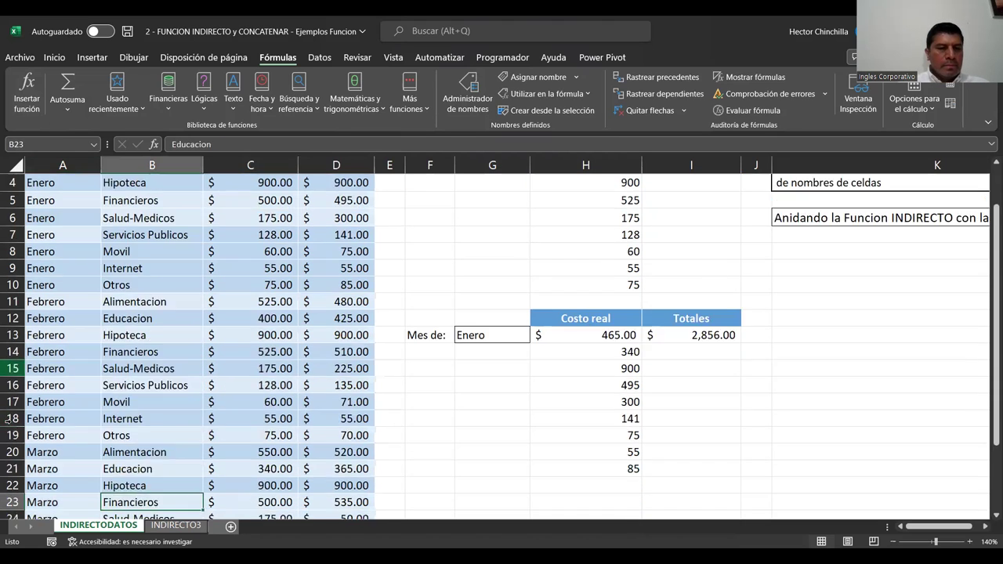
pyautogui.press('Down')
pyautogui.press('Down')
pyautogui.press('Down')
pyautogui.click(115, 283)
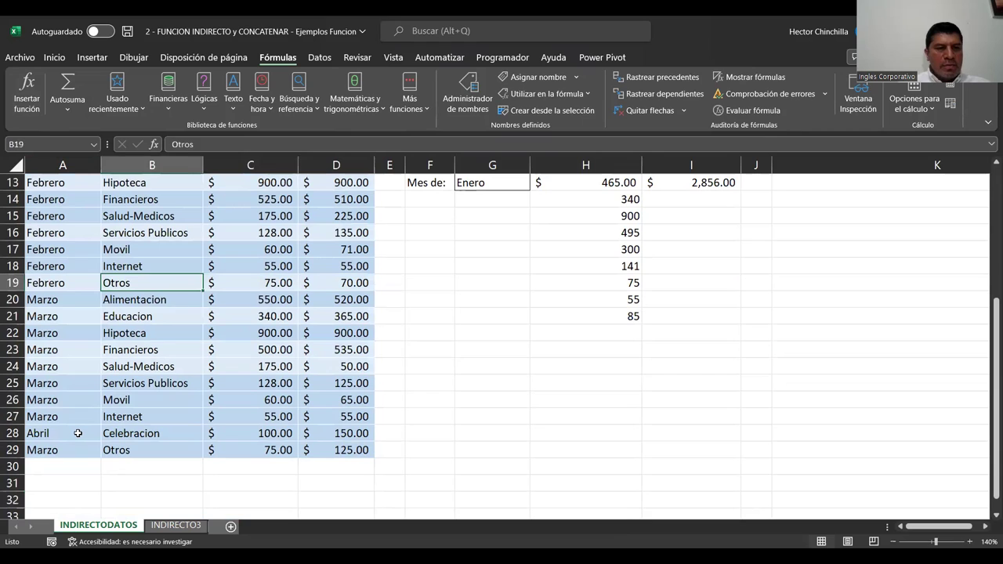
pyautogui.press('Down')
pyautogui.press('Right')
pyautogui.hotkey('shift', 'Down')
pyautogui.hotkey('shift', 'Down')
pyautogui.hotkey('shift', 'Down')
pyautogui.hotkey('shift', 'Down')
pyautogui.hotkey('shift', 'Down')
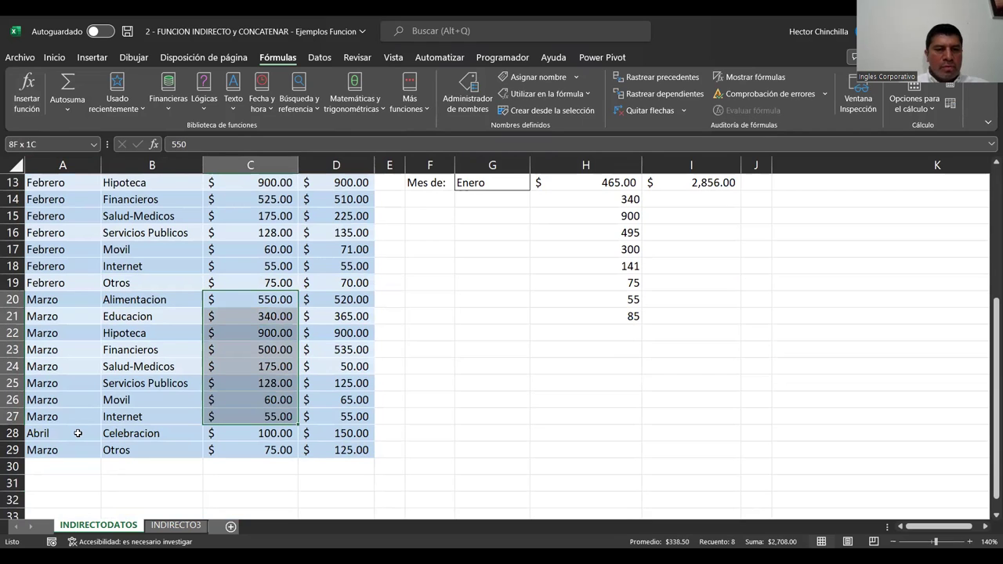
pyautogui.hotkey('shift', 'Down')
pyautogui.hotkey('shift', 'Down')
pyautogui.hotkey('shift', 'Down')
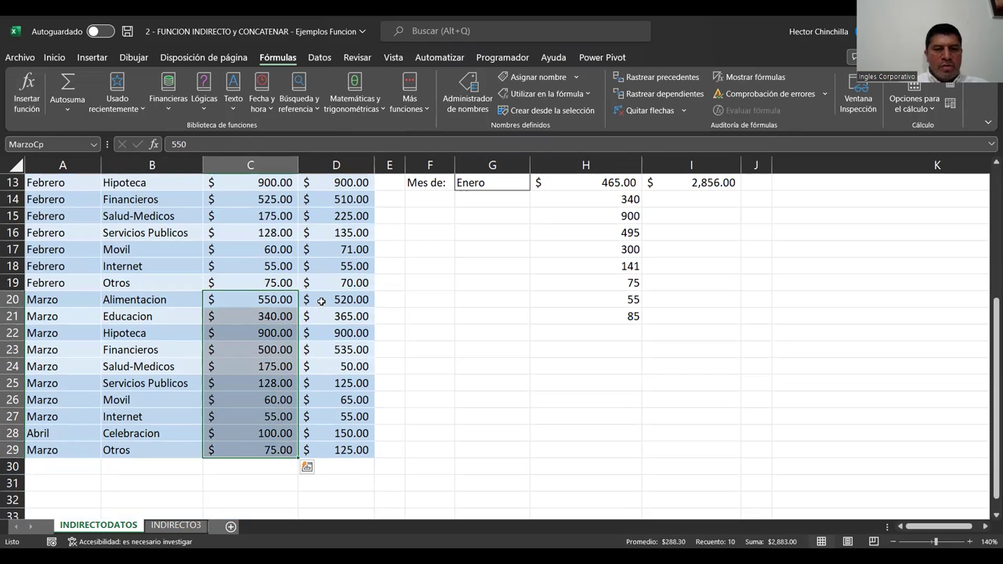
pyautogui.click(320, 302)
pyautogui.hotkey('shift', 'Down')
pyautogui.hotkey('shift', 'Down')
pyautogui.hotkey('shift', 'Down')
pyautogui.hotkey('shift', 'Down')
pyautogui.hotkey('shift', 'Down')
pyautogui.hotkey('shift', 'Down')
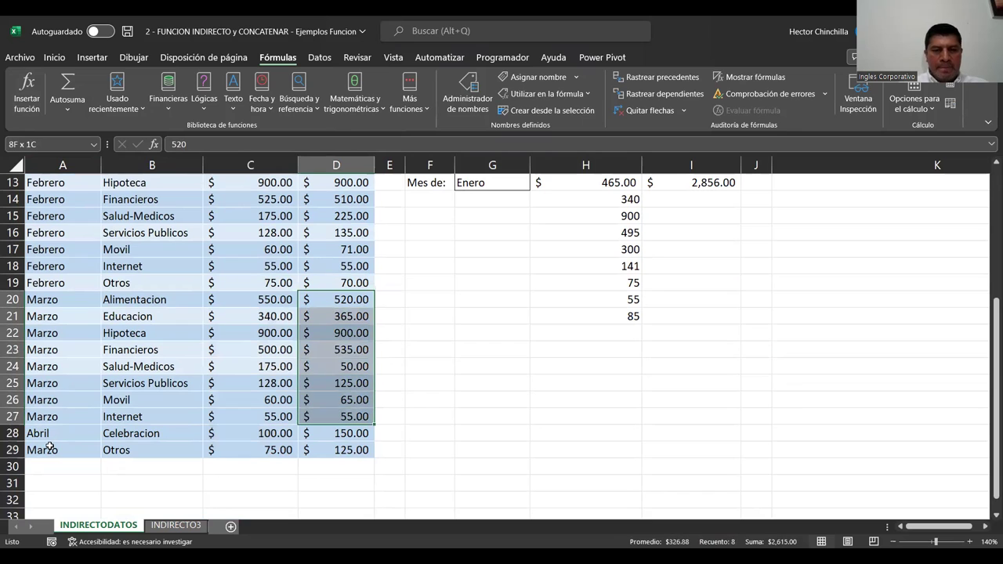
pyautogui.hotkey('shift', 'Down')
pyautogui.hotkey('shift', 'Down')
pyautogui.click(286, 353)
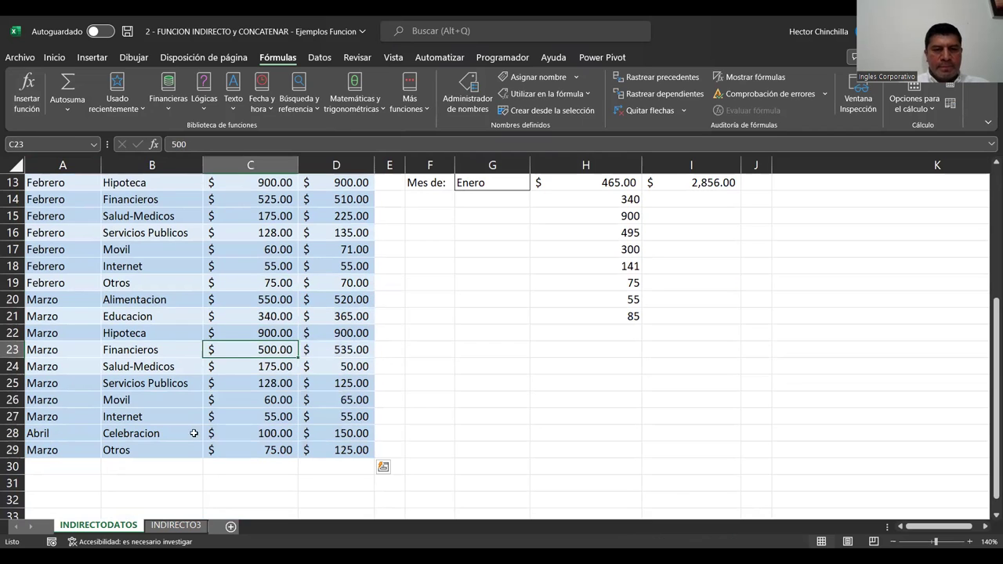
pyautogui.press('Up')
pyautogui.press('Up')
pyautogui.press('Up')
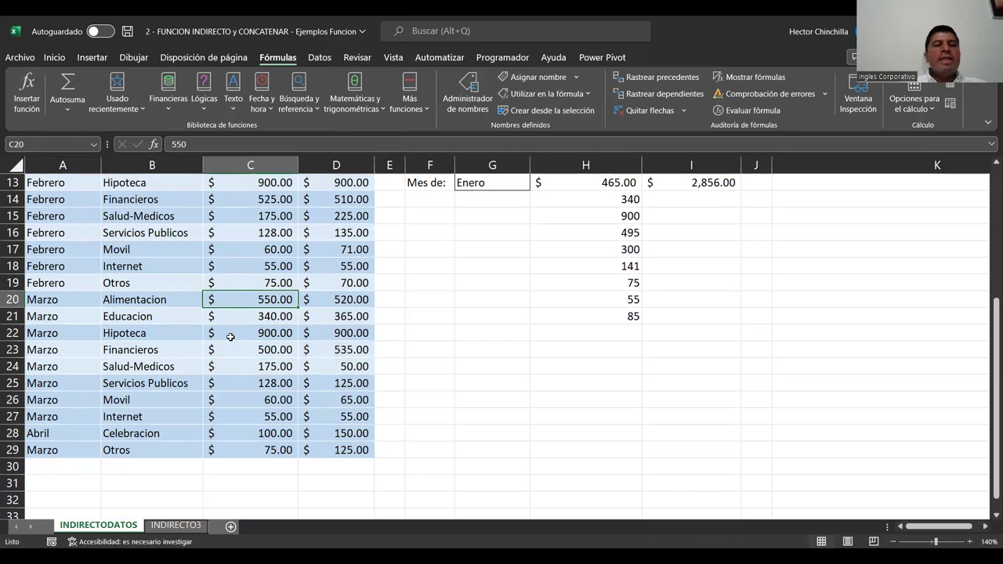
pyautogui.scroll(4, 233, 336)
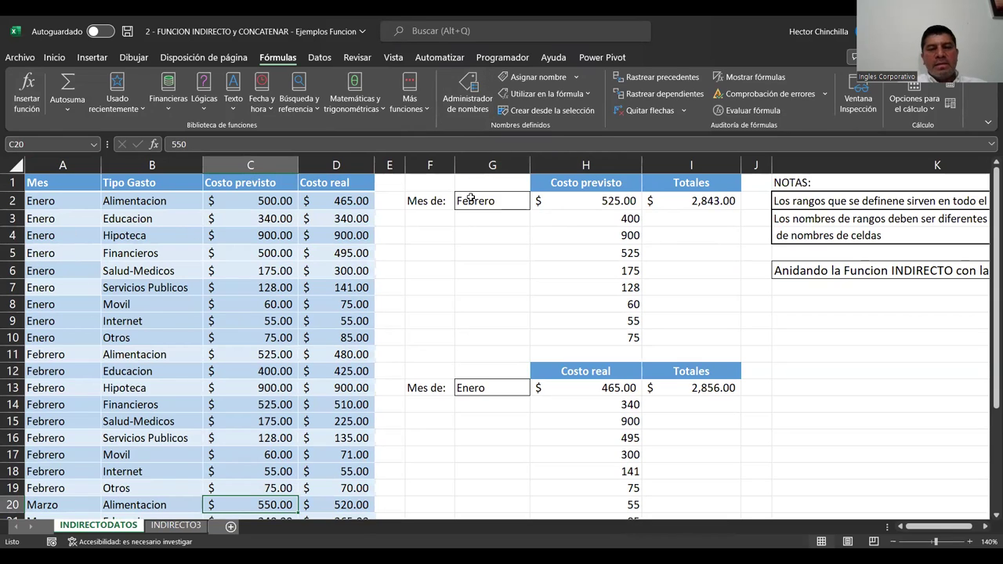
pyautogui.click(462, 100)
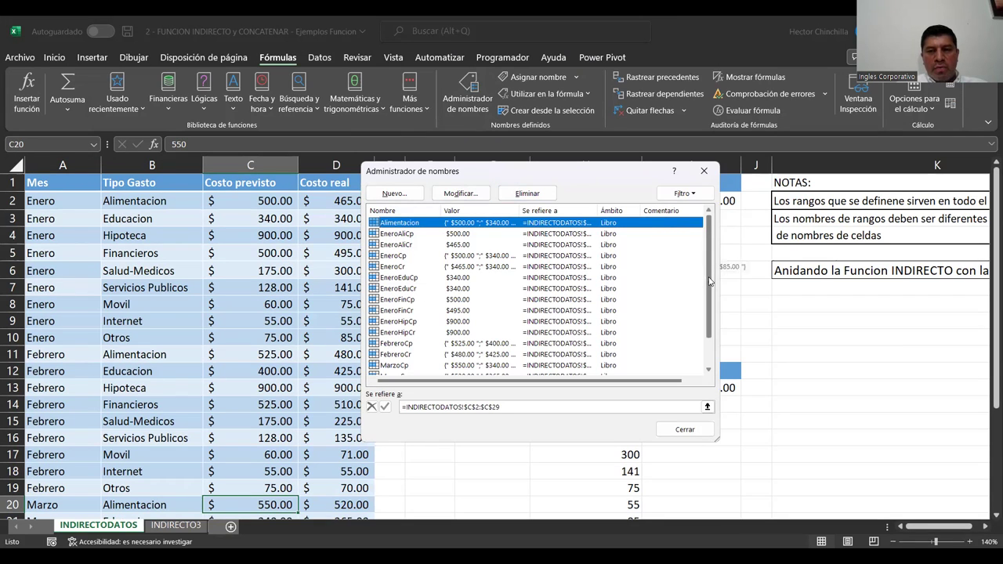
pyautogui.moveTo(708, 282); pyautogui.dragTo(705, 310)
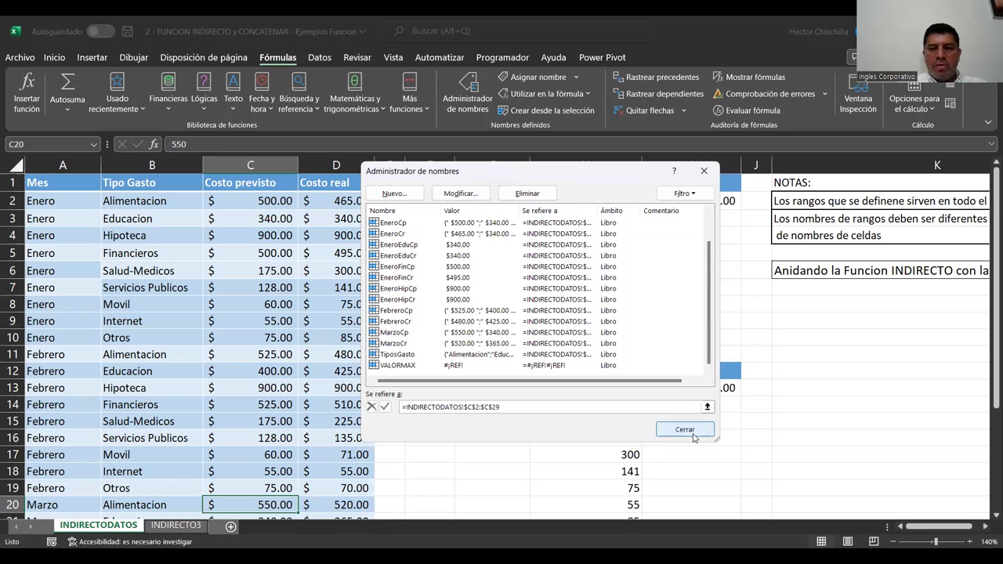
# Close the Name Manager and look over the NOTAS notes beside the INDIRECTODATOS table.
pyautogui.press('Escape')
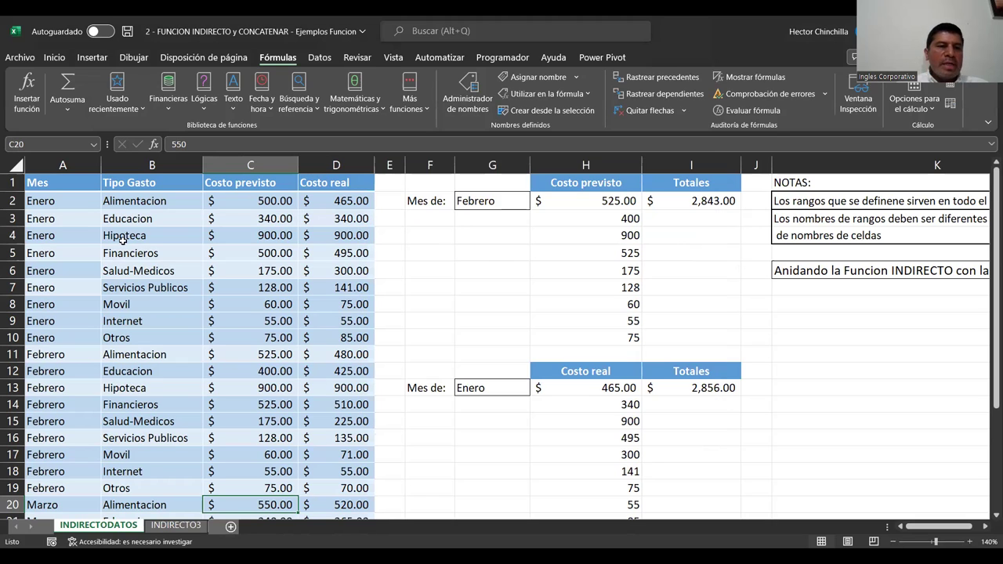
pyautogui.click(123, 240)
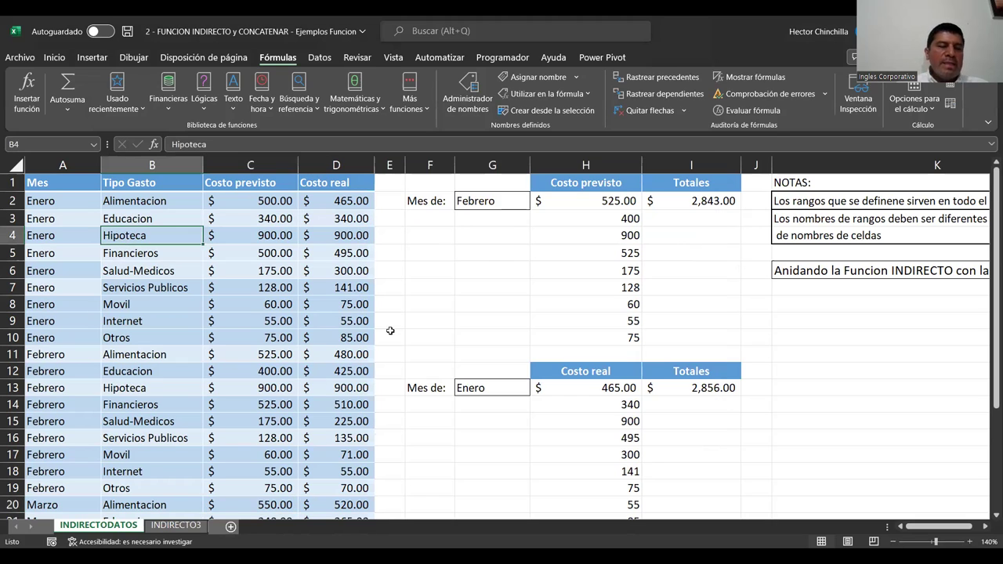
pyautogui.click(446, 265)
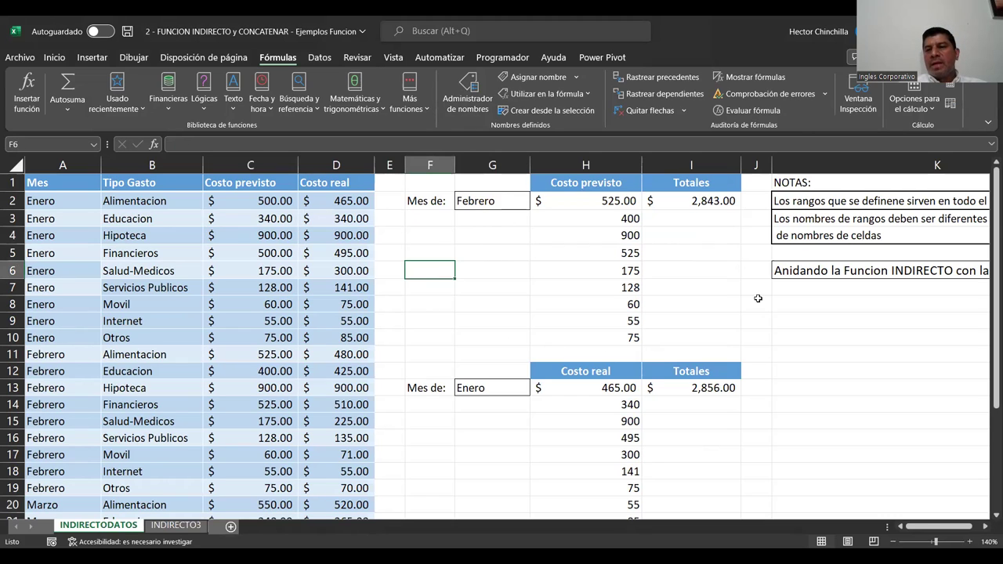
pyautogui.click(720, 255)
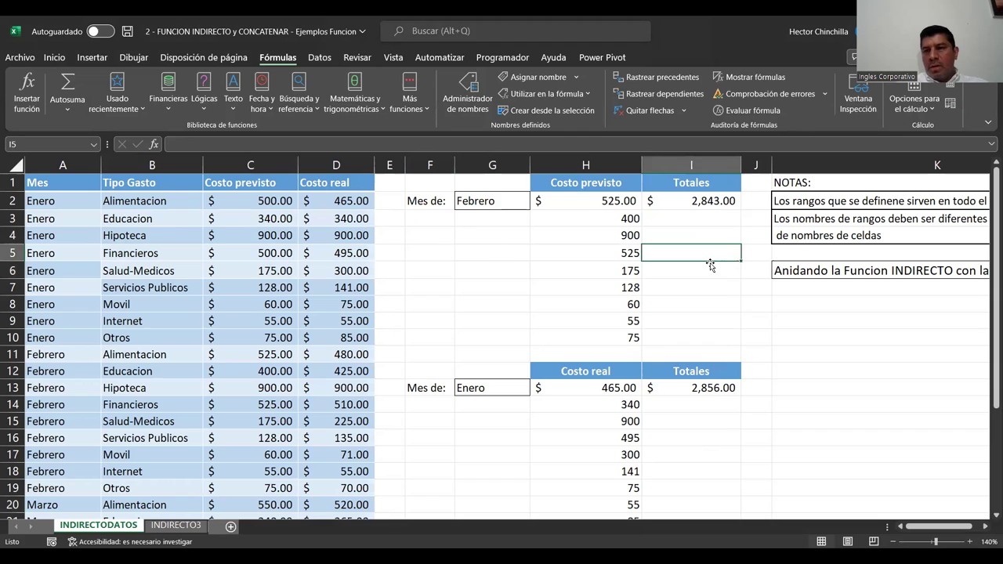
pyautogui.press('Right')
pyautogui.hscroll(3, 705, 262)
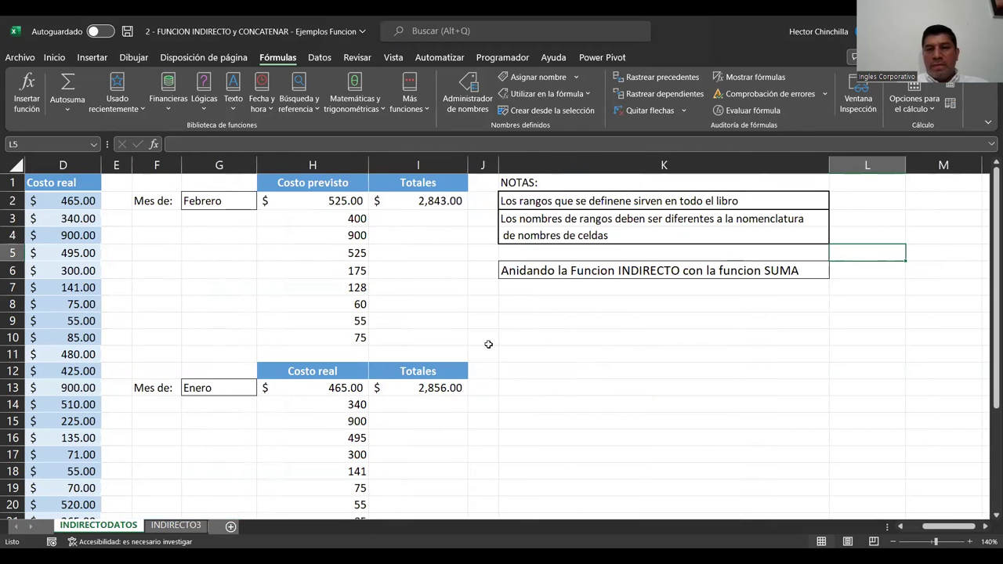
pyautogui.press('Right')
pyautogui.press('Up')
pyautogui.press('Up')
pyautogui.press('Up')
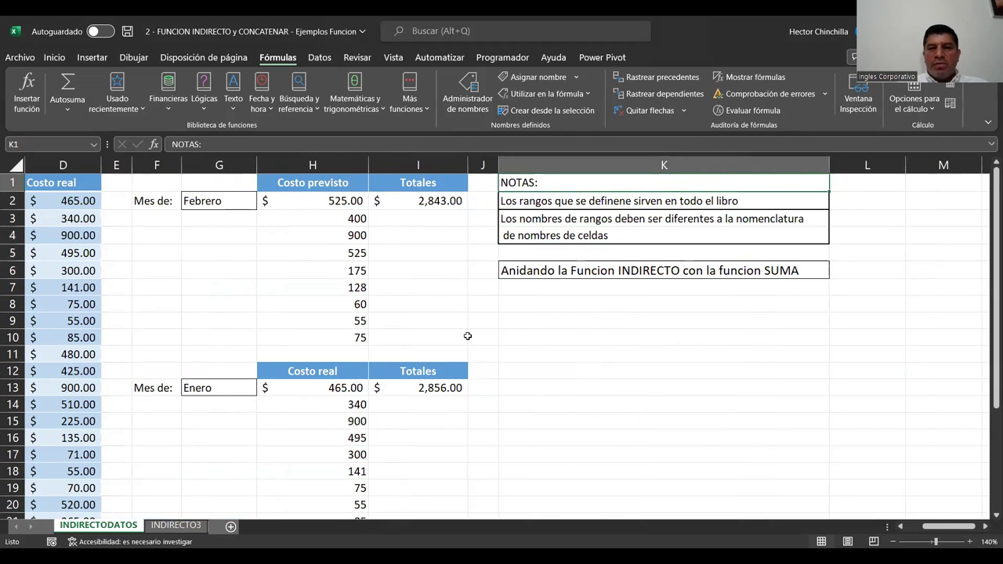
pyautogui.press('Down')
pyautogui.click(454, 264)
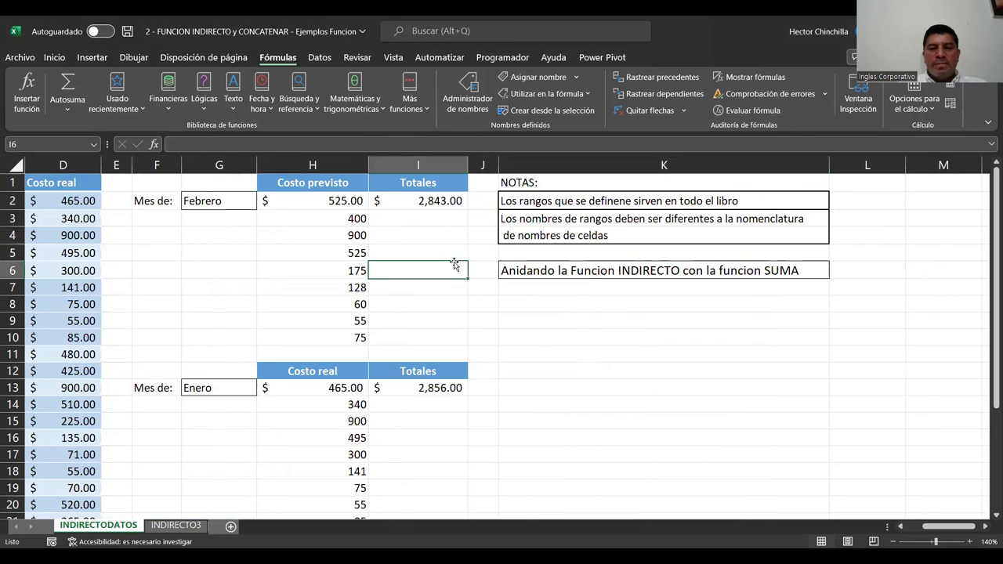
# Check the Febrero month cell and the INDIRECTO formula in H2.
pyautogui.click(151, 253)
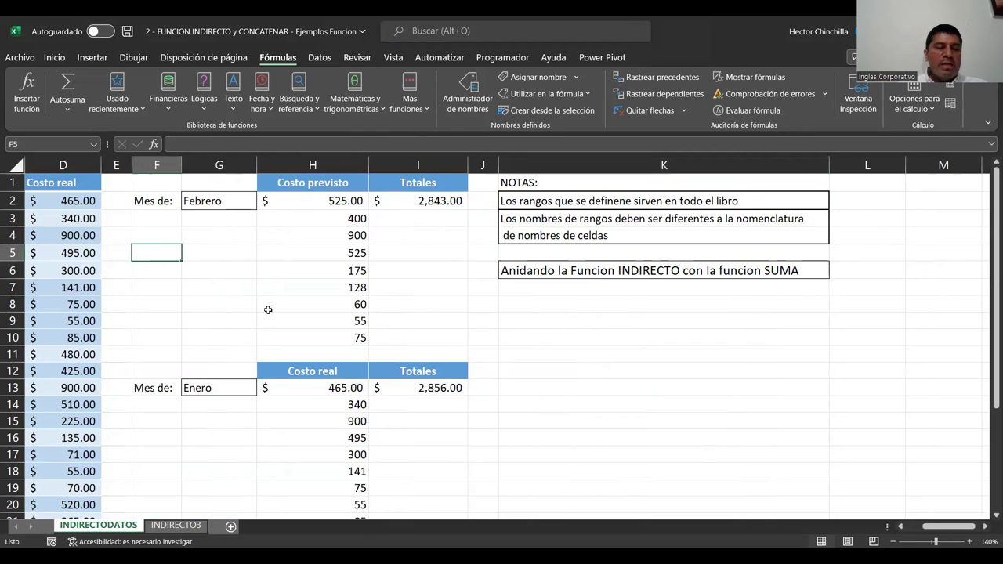
pyautogui.press('Left')
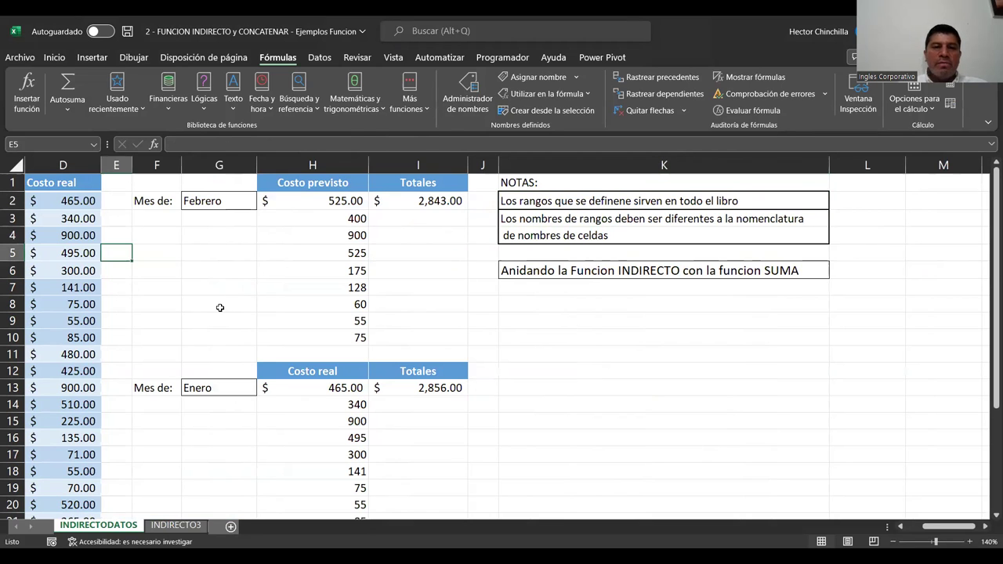
pyautogui.press('Left')
pyautogui.press('Left')
pyautogui.press('Left')
pyautogui.press('Left')
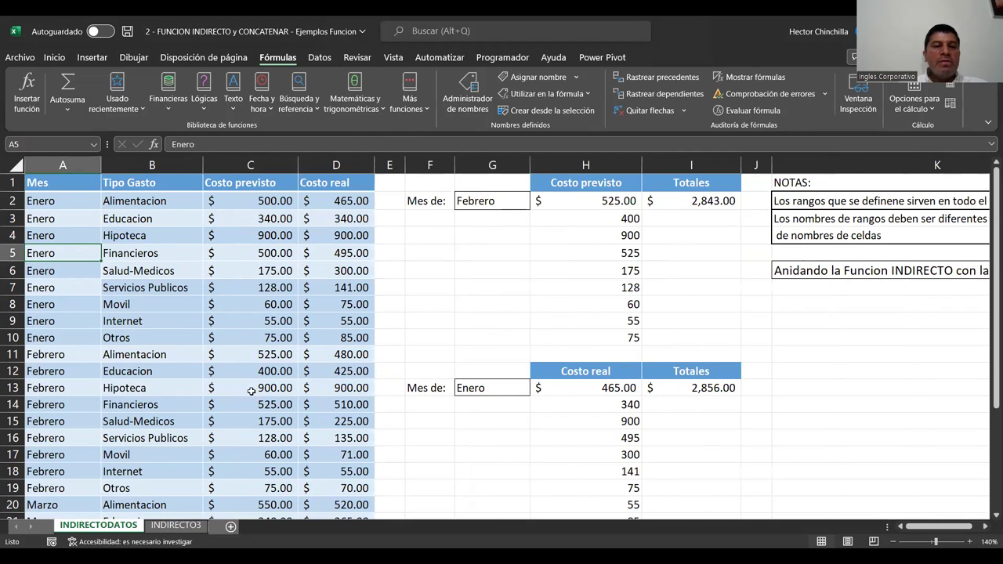
pyautogui.click(407, 254)
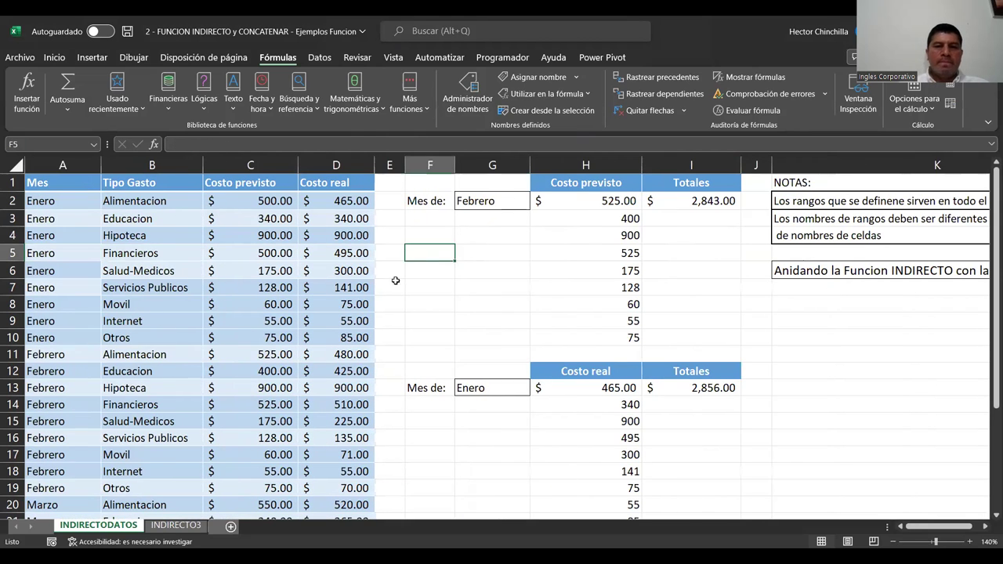
pyautogui.press('Up')
pyautogui.press('Up')
pyautogui.press('Up')
pyautogui.press('Right')
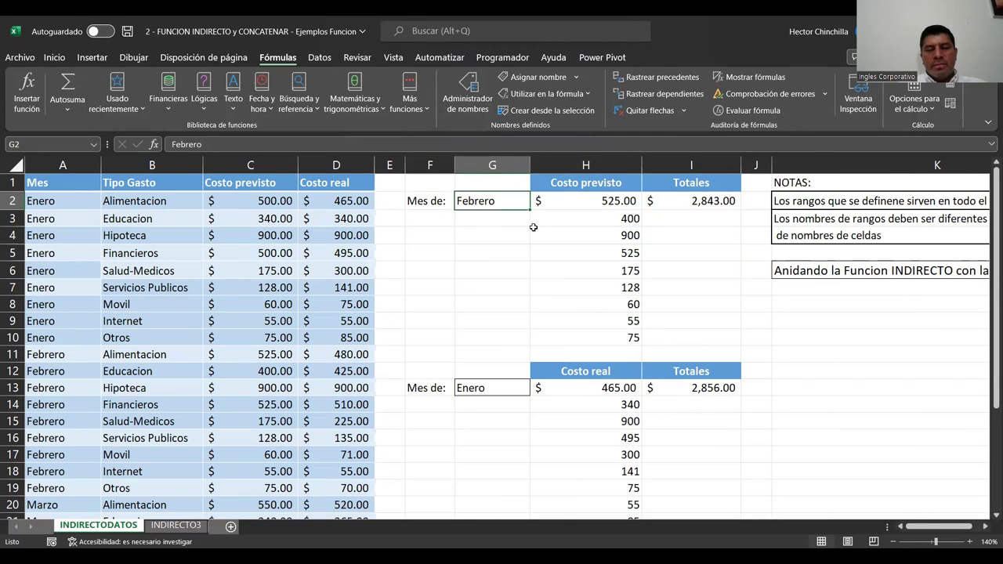
pyautogui.click(556, 203)
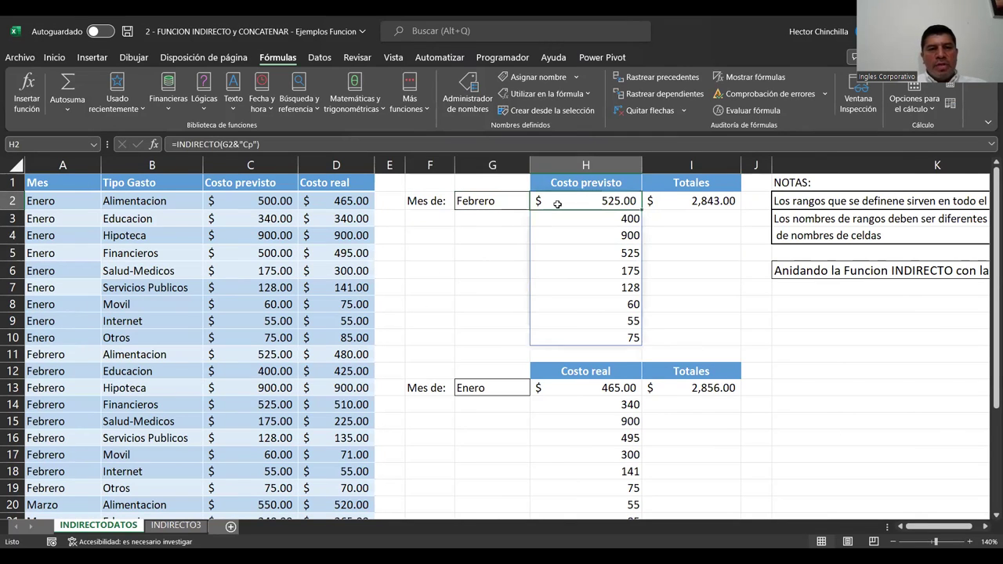
pyautogui.click(470, 236)
pyautogui.click(479, 200)
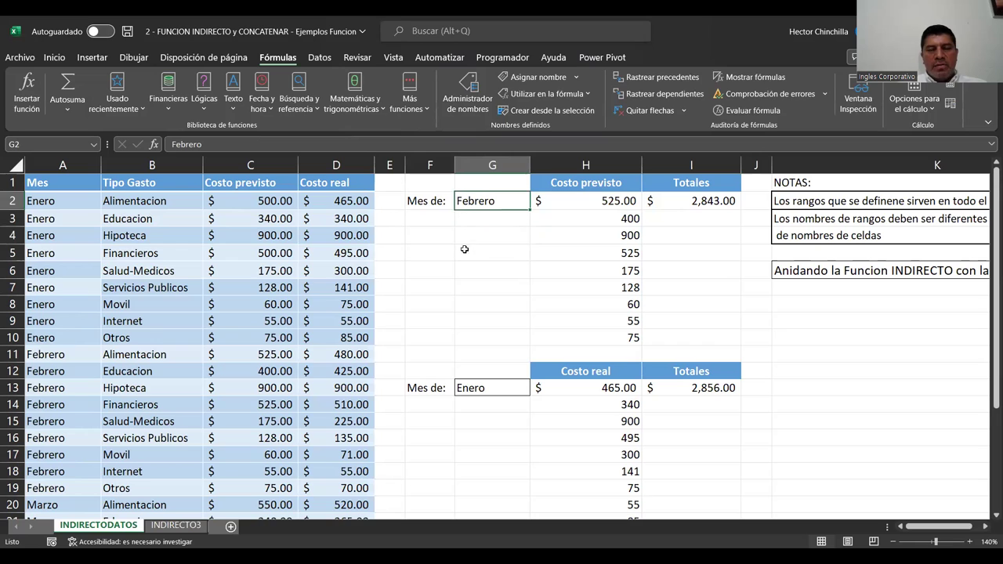
# Switch to INDIRECTO3 and select the Mes input cell C3.
pyautogui.click(177, 525)
pyautogui.click(125, 288)
pyautogui.press('Up')
pyautogui.press('Up')
pyautogui.press('Up')
pyautogui.press('Up')
pyautogui.press('Up')
pyautogui.press('Down')
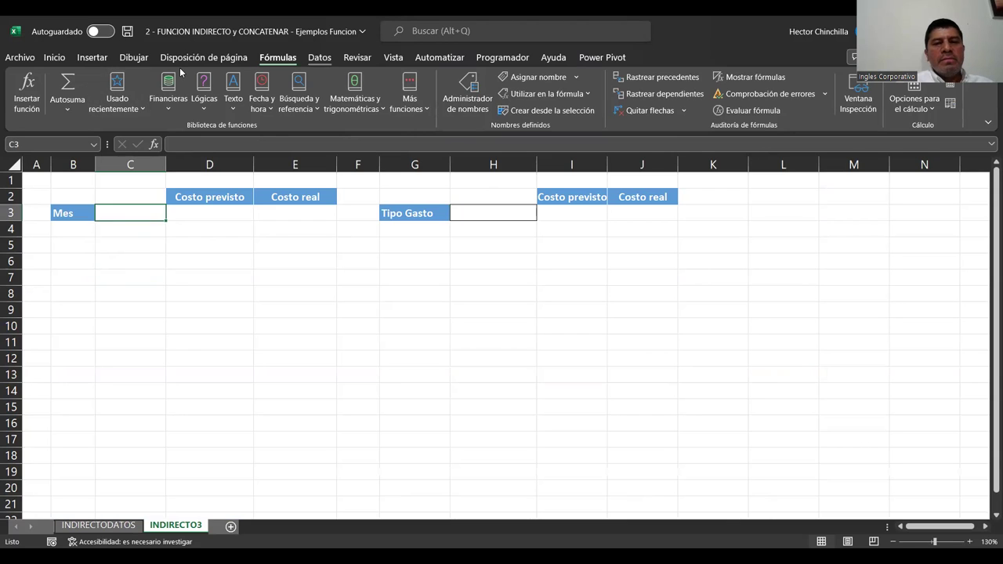
# Set C3's data validation to a List with source Enero;Febrero;Marzo.
pyautogui.scroll(-2, 181, 72)
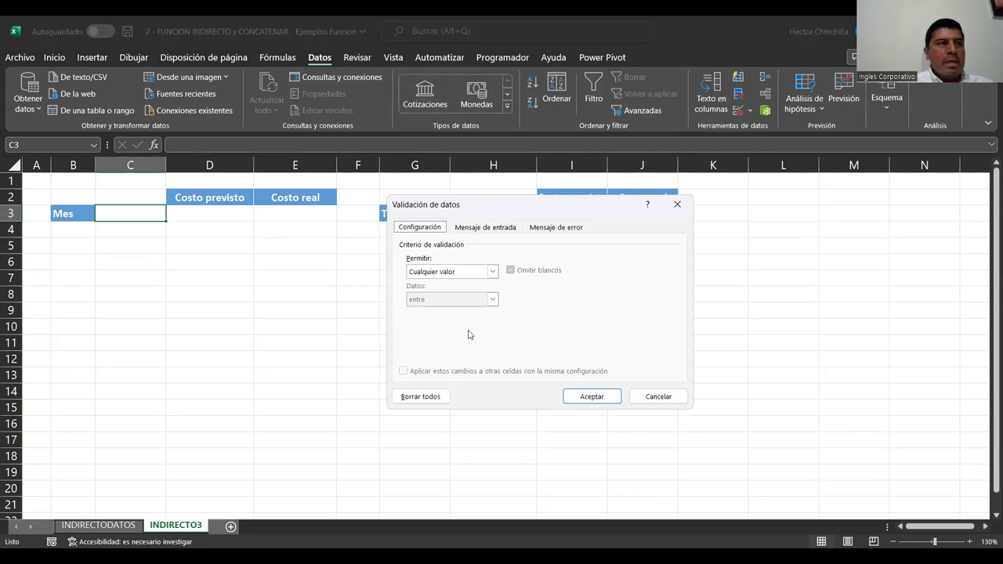
pyautogui.click(491, 271)
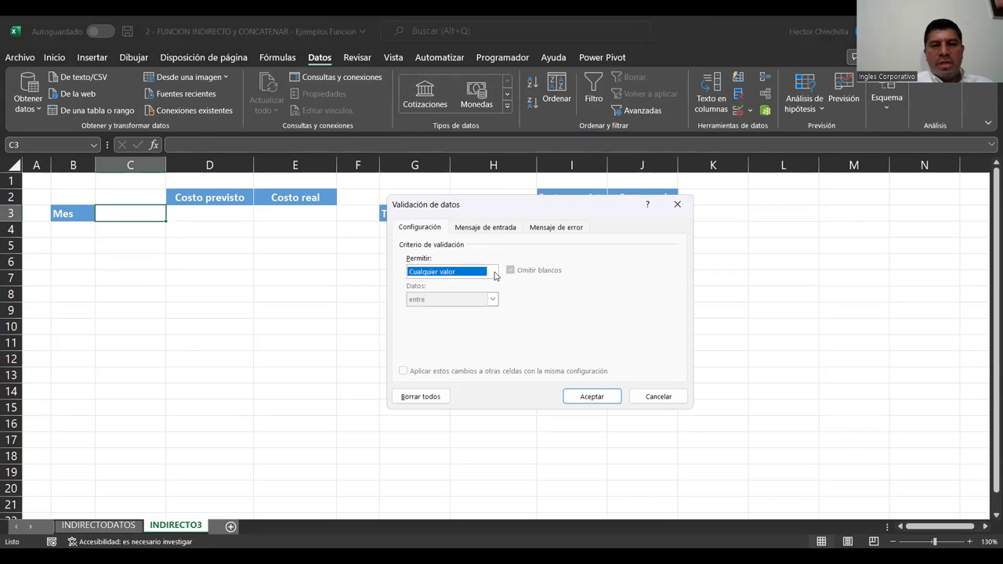
pyautogui.click(437, 311)
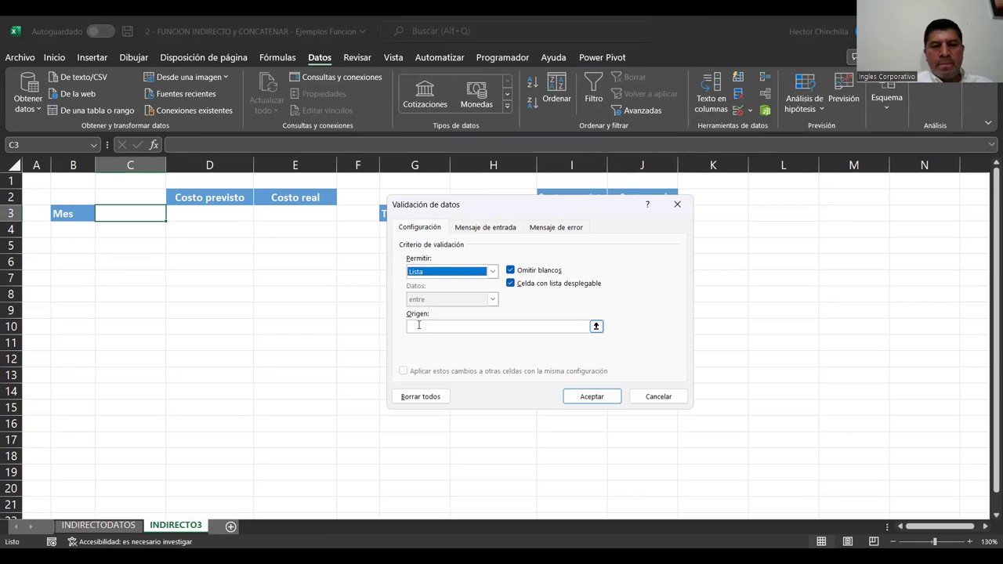
pyautogui.click(419, 325)
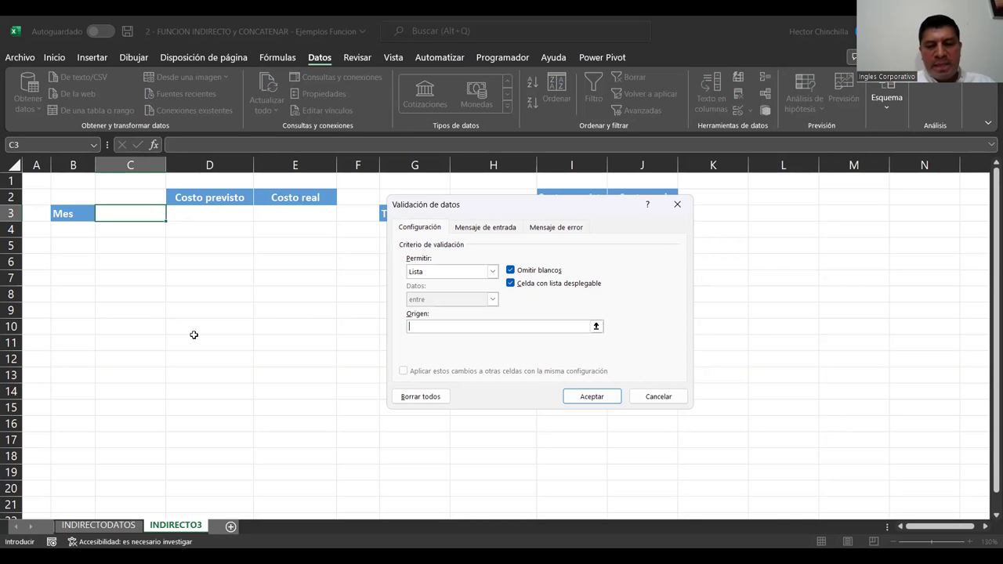
pyautogui.write('Enero;Febrero;Marzo')
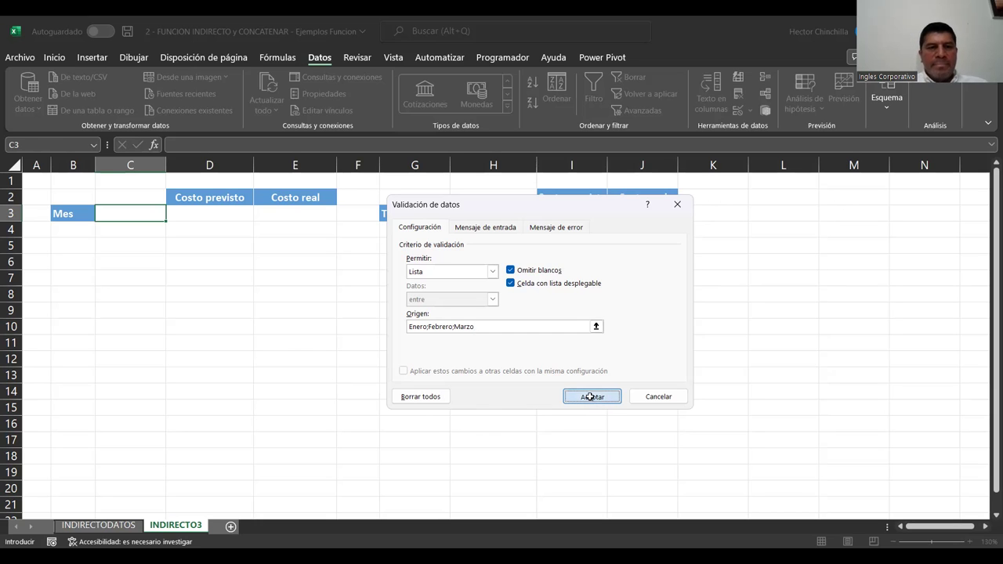
pyautogui.click(591, 396)
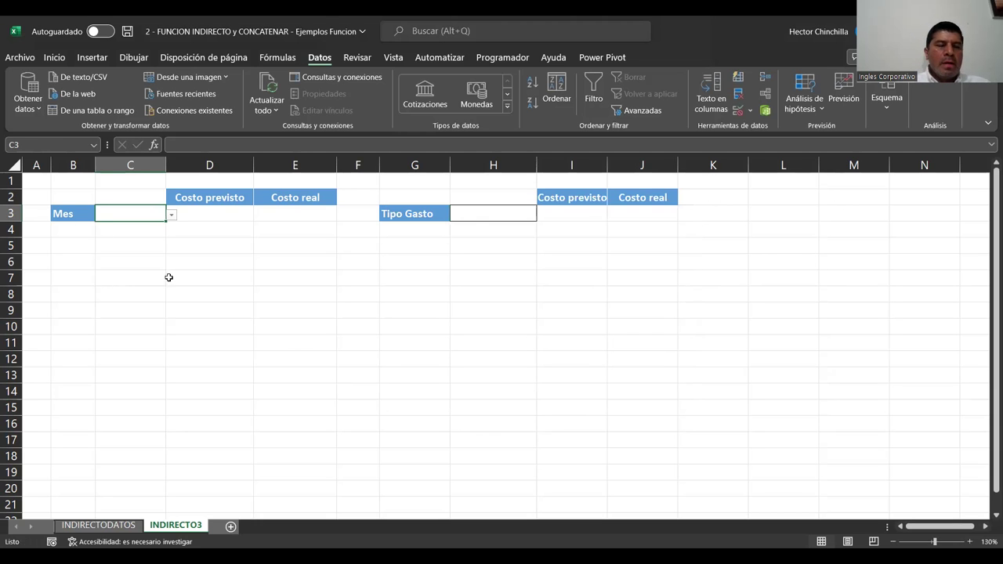
pyautogui.click(109, 280)
pyautogui.click(129, 208)
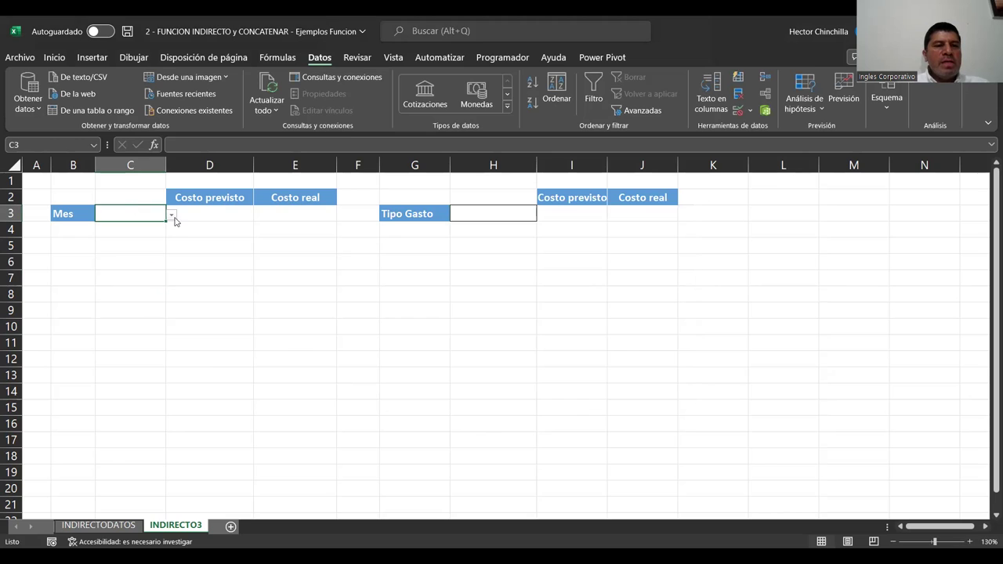
pyautogui.click(172, 215)
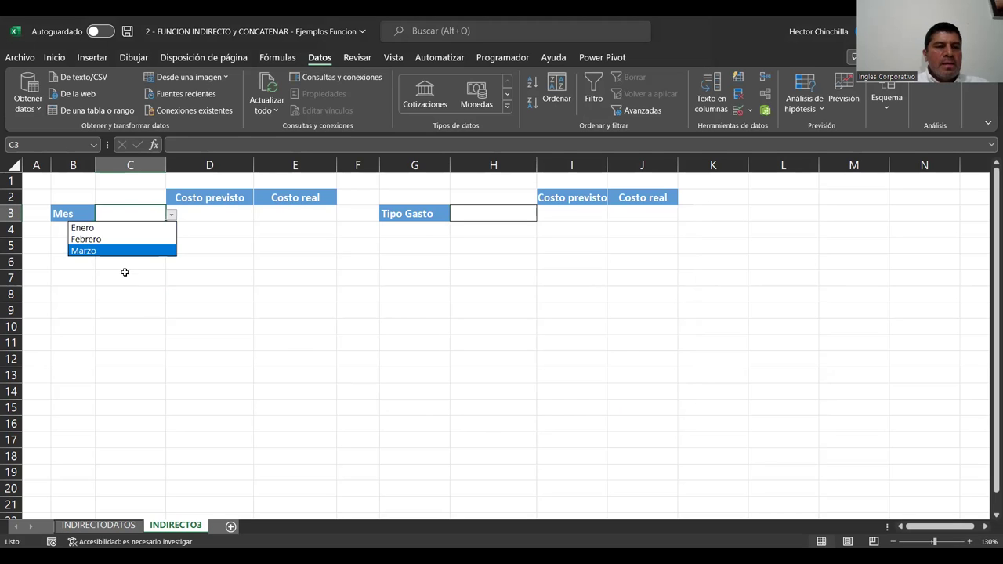
pyautogui.click(126, 275)
pyautogui.click(173, 215)
pyautogui.click(120, 308)
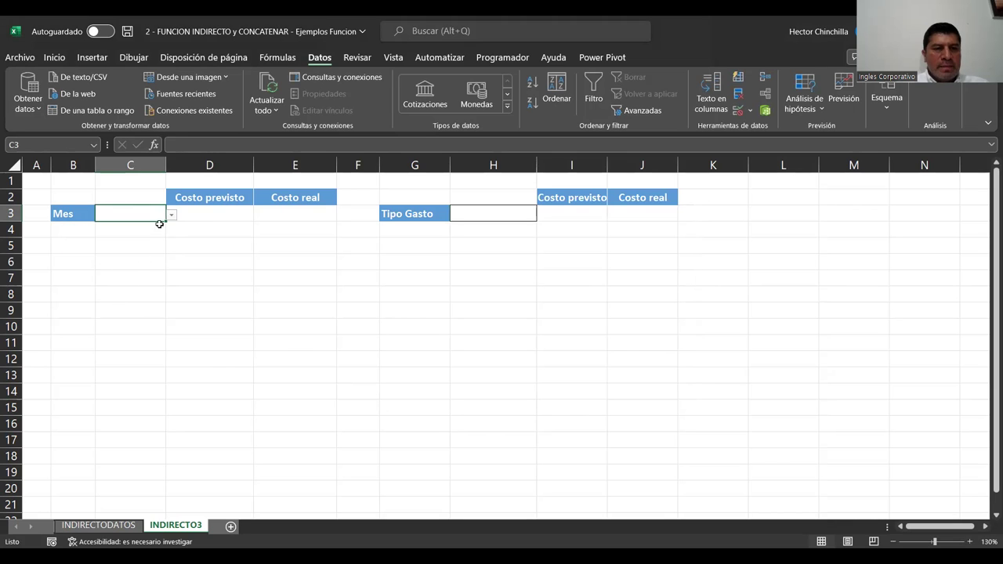
pyautogui.click(198, 215)
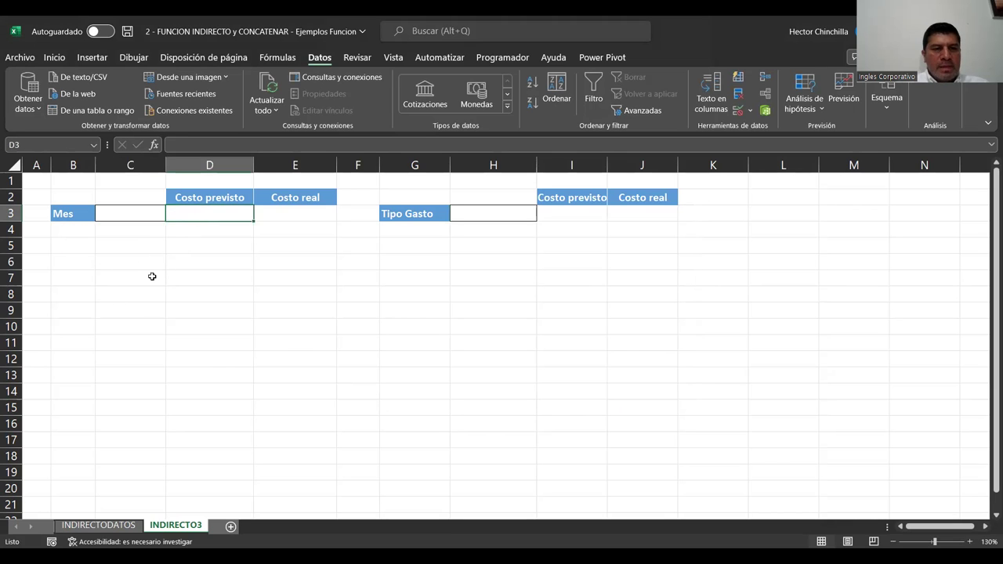
pyautogui.click(133, 214)
pyautogui.click(197, 213)
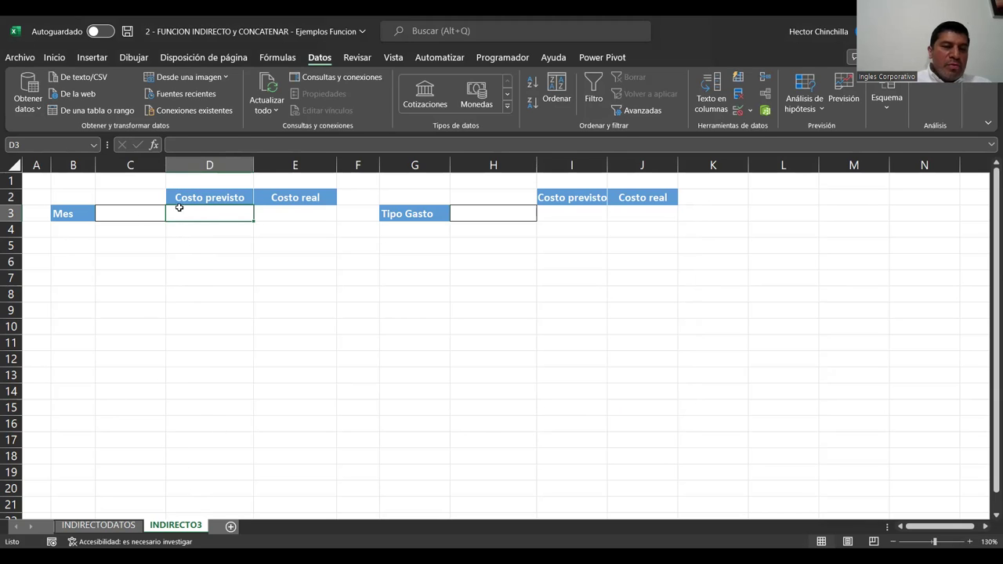
pyautogui.click(115, 217)
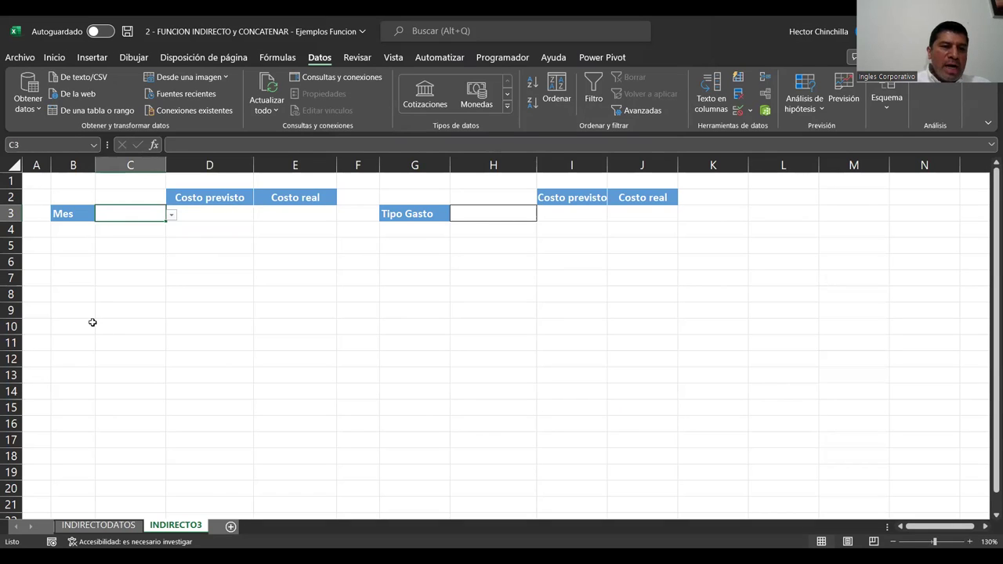
pyautogui.press('Right')
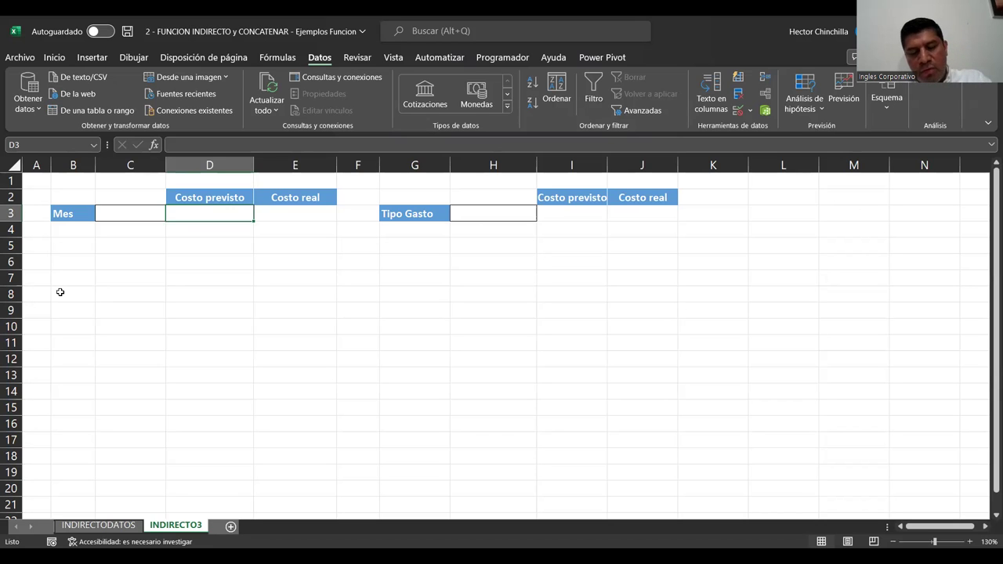
# Enter =INDIRECTO(C3&"Cp") in D3, which shows #¡REF! while the month cell C3 is empty.
pyautogui.write('=I')
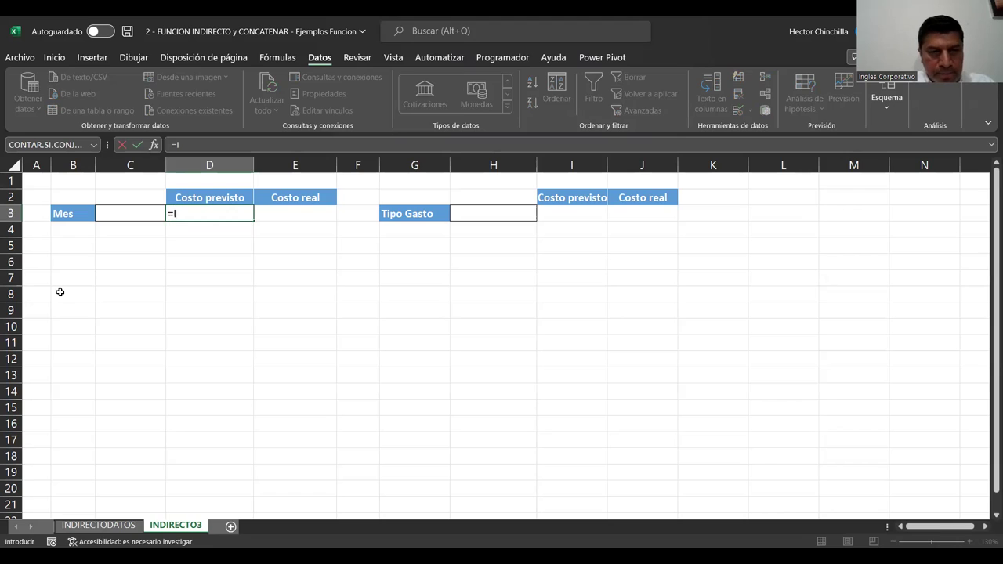
pyautogui.write('NDIRECTO')
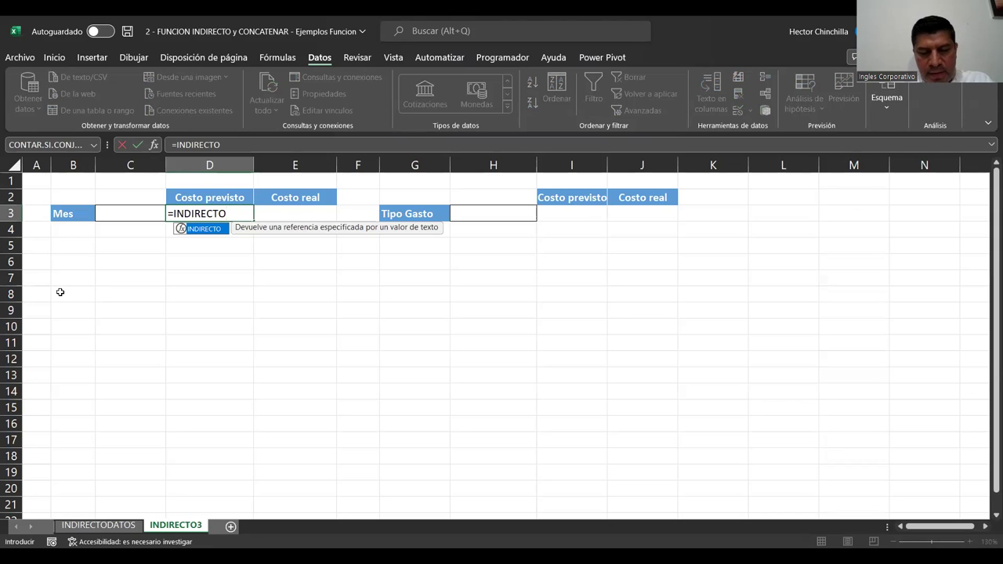
pyautogui.write('(')
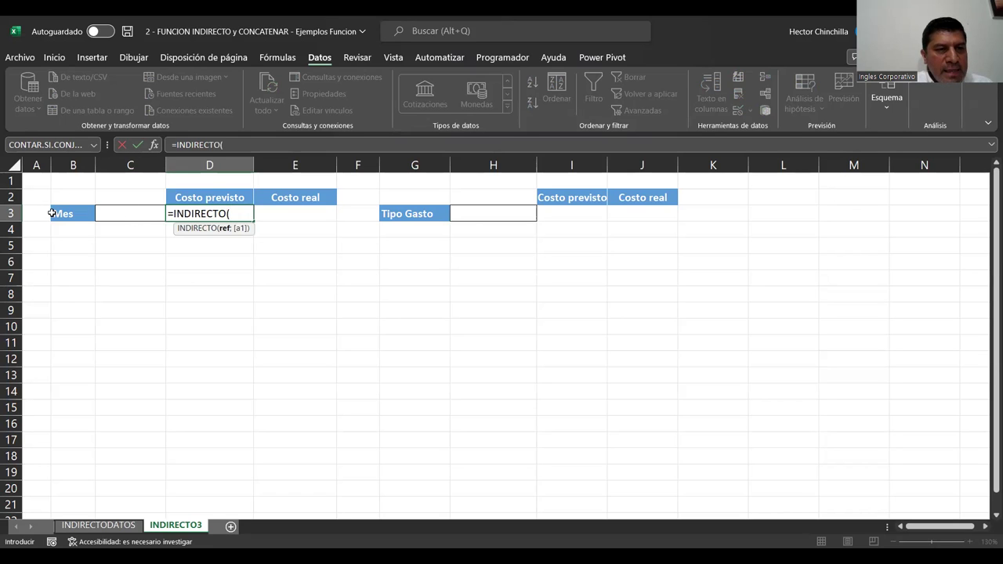
pyautogui.click(148, 216)
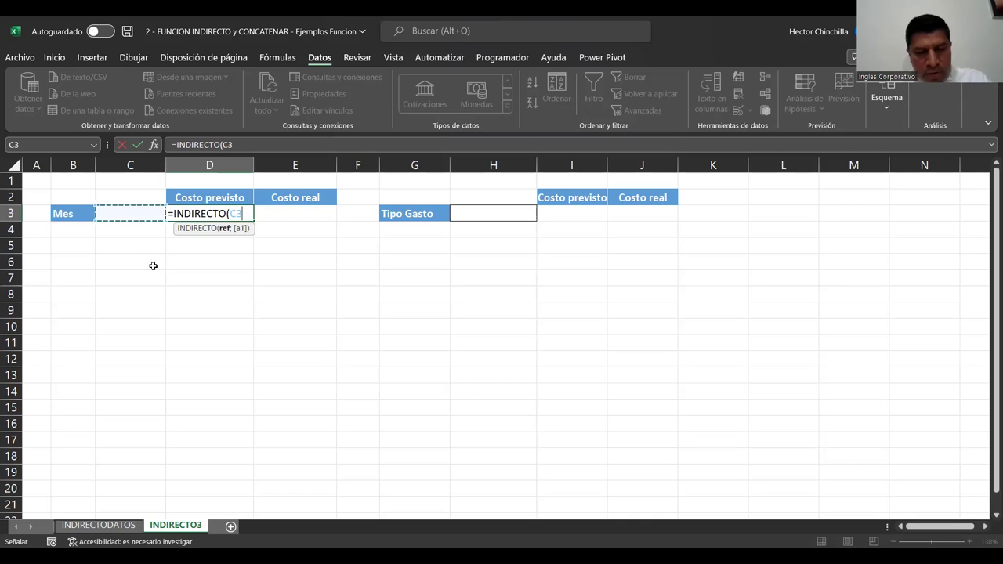
pyautogui.write('&')
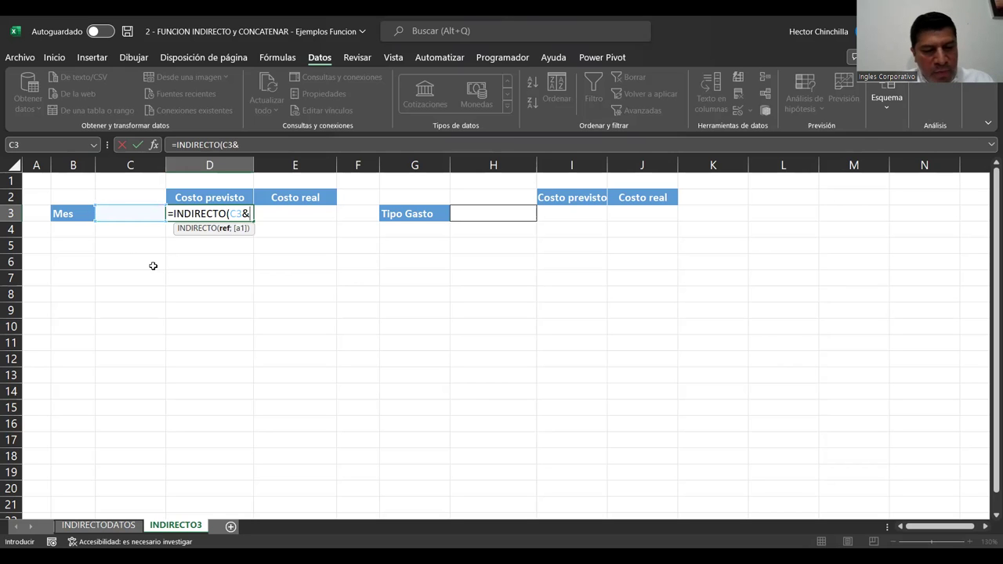
pyautogui.write('"Cp')
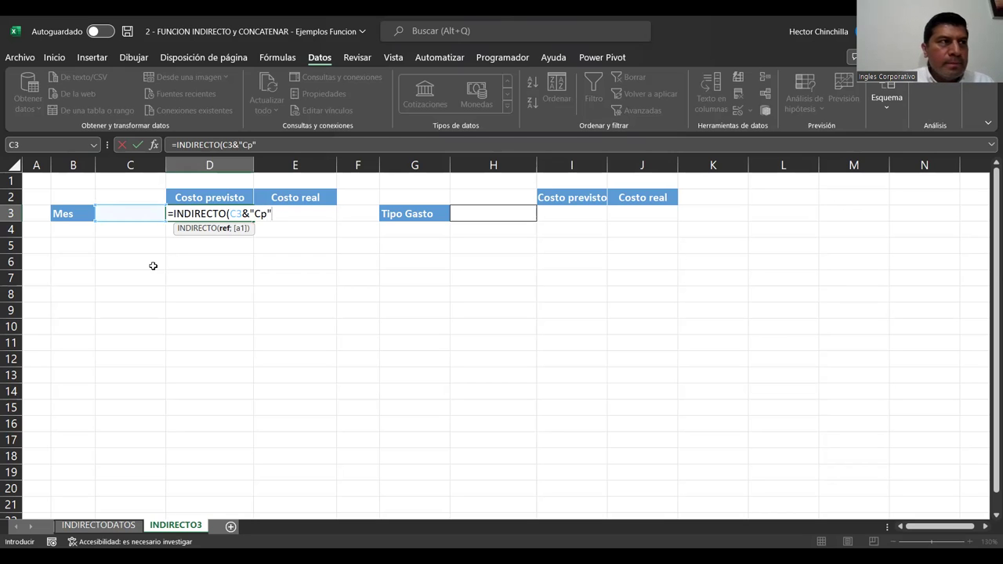
pyautogui.write(')')
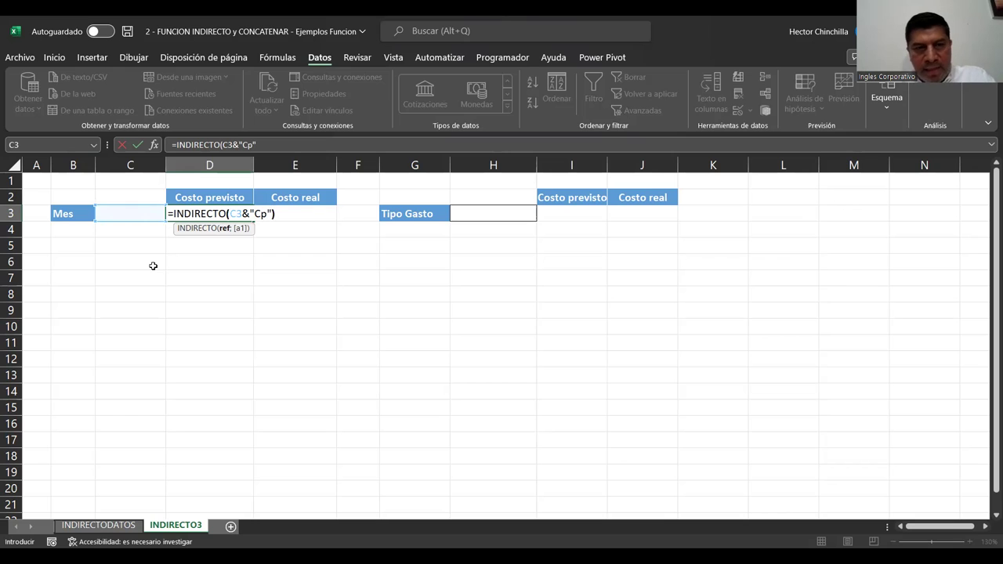
pyautogui.press('Return')
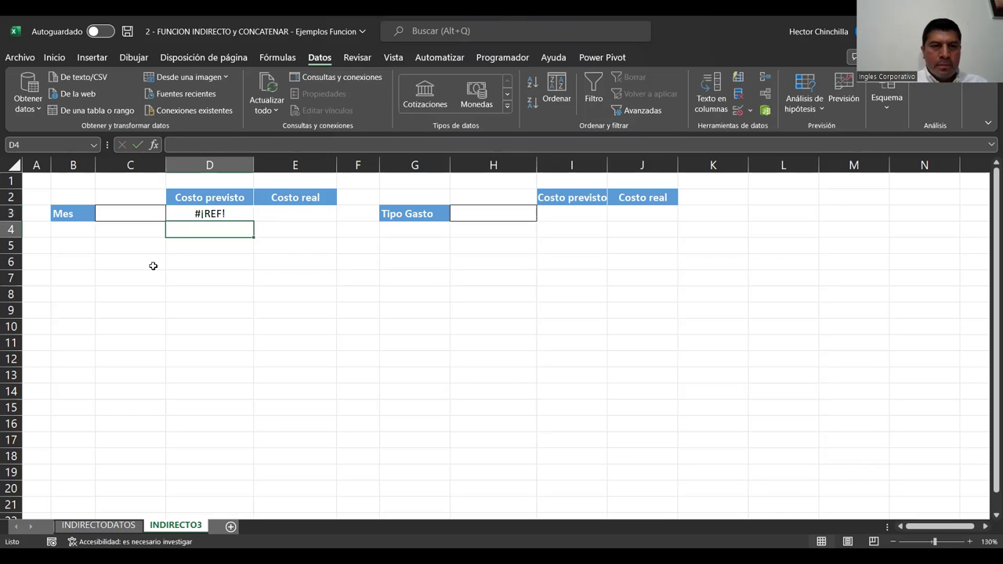
pyautogui.press('Up')
pyautogui.press('Down')
pyautogui.press('Up')
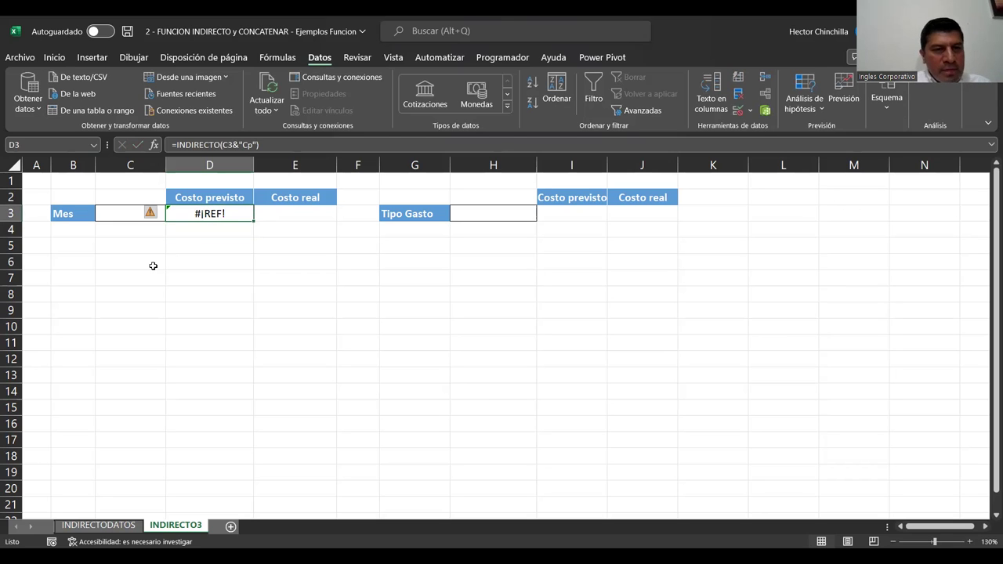
pyautogui.press('Left')
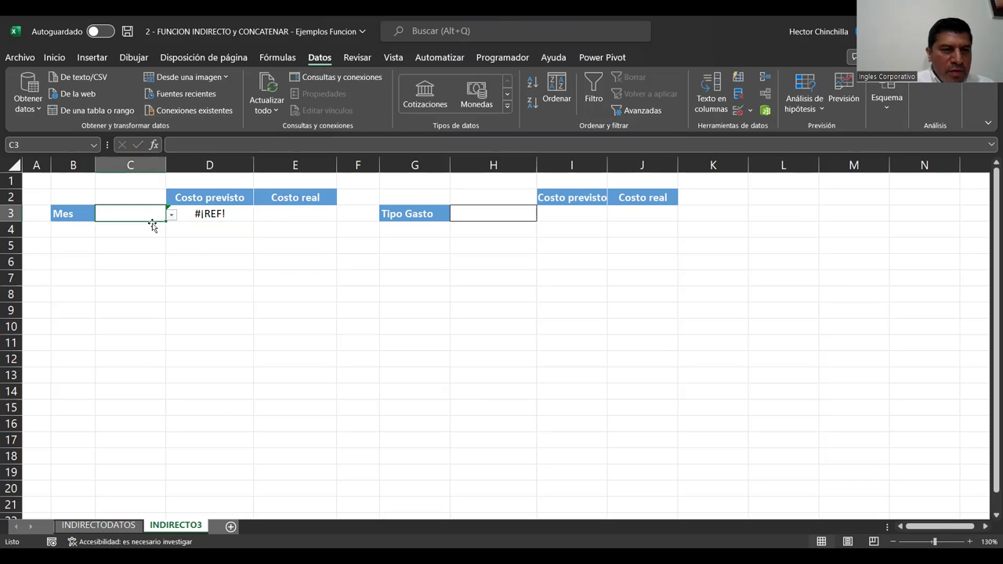
# Choose Marzo as the month in C3 and check the planned costs spilled into column D.
pyautogui.click(171, 214)
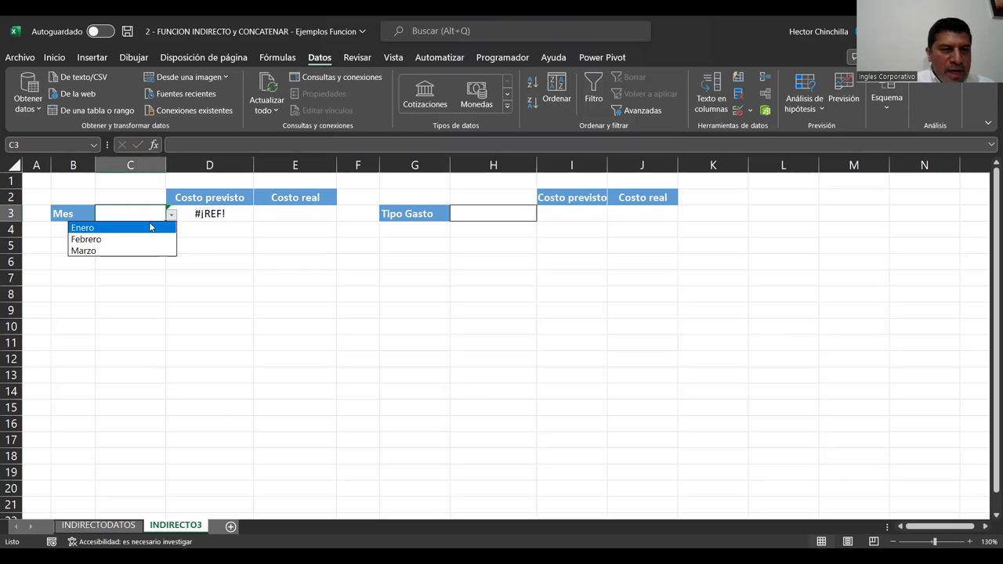
pyautogui.click(94, 251)
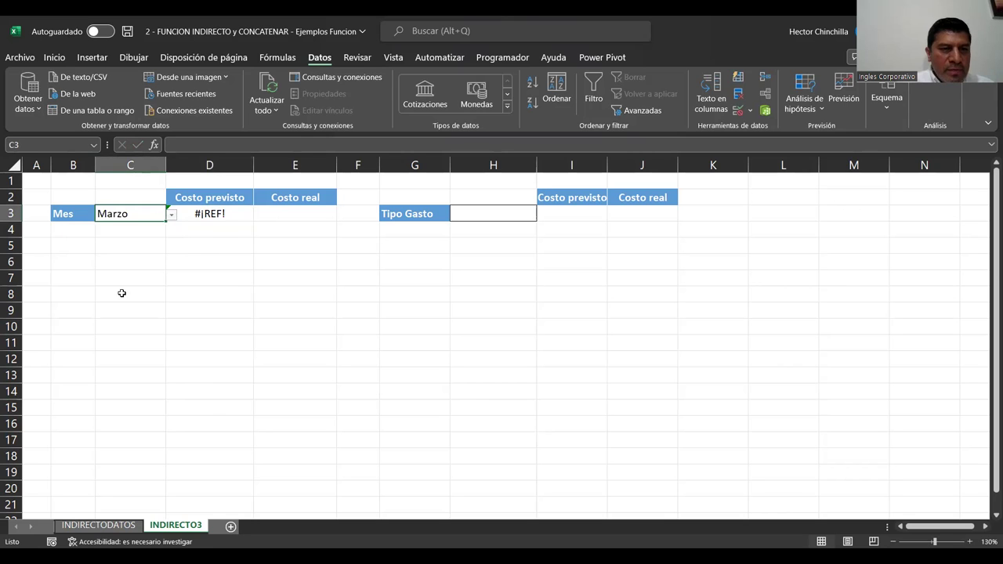
pyautogui.click(208, 246)
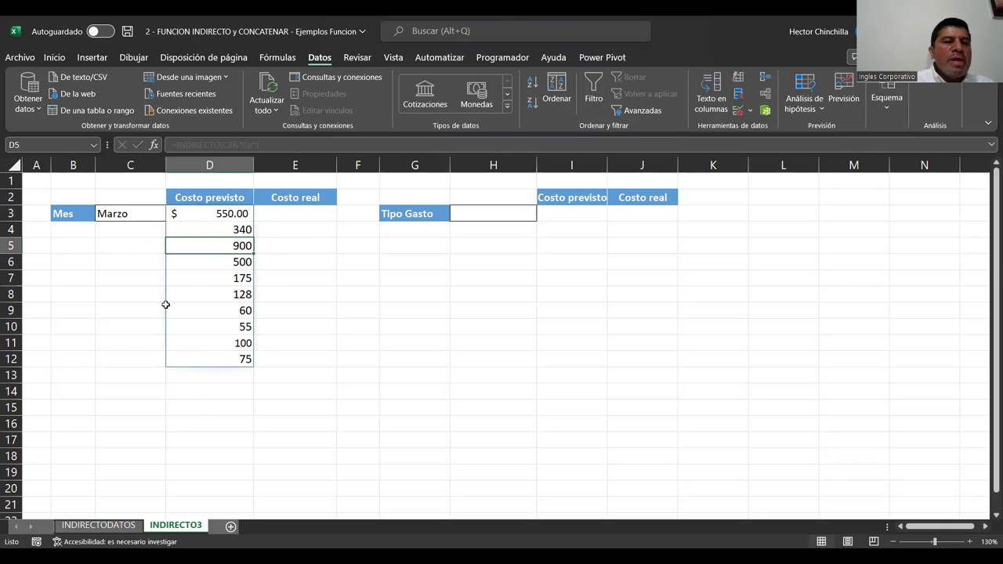
pyautogui.click(137, 279)
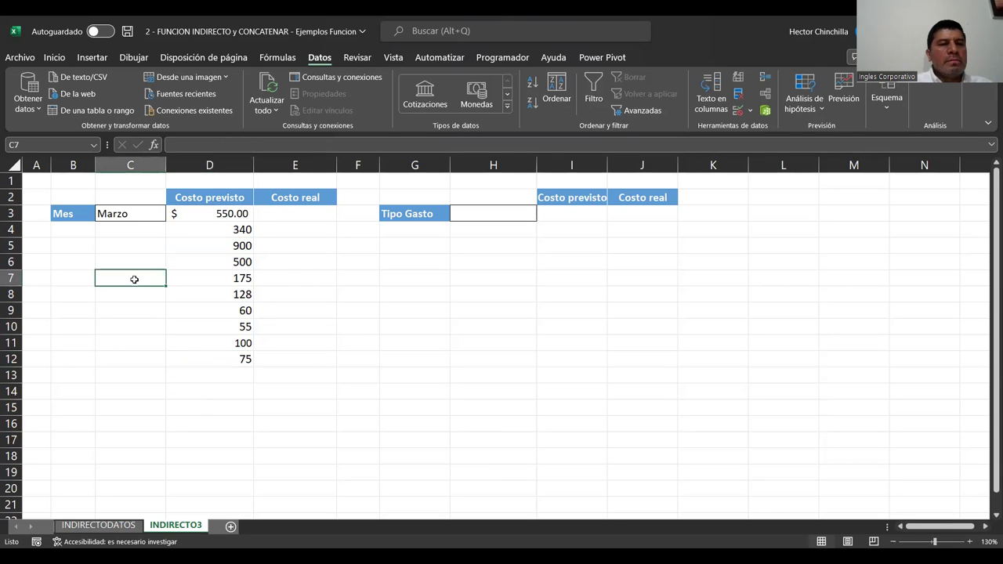
pyautogui.click(189, 216)
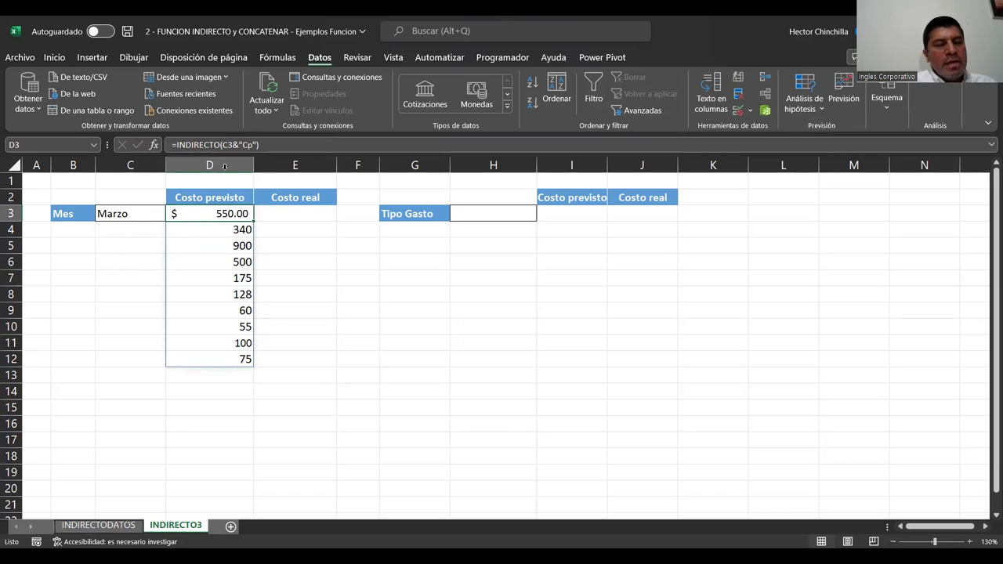
pyautogui.click(129, 241)
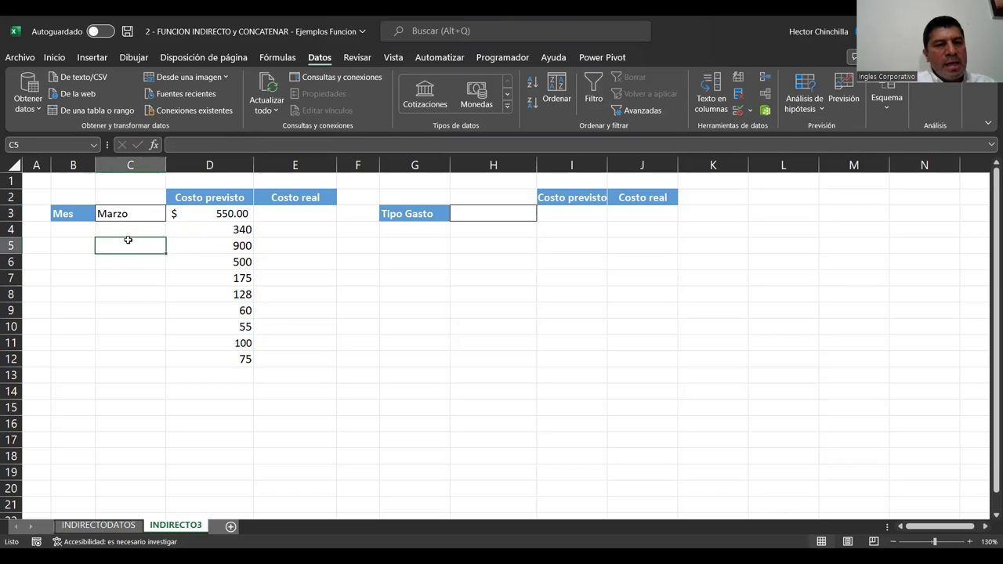
pyautogui.click(178, 215)
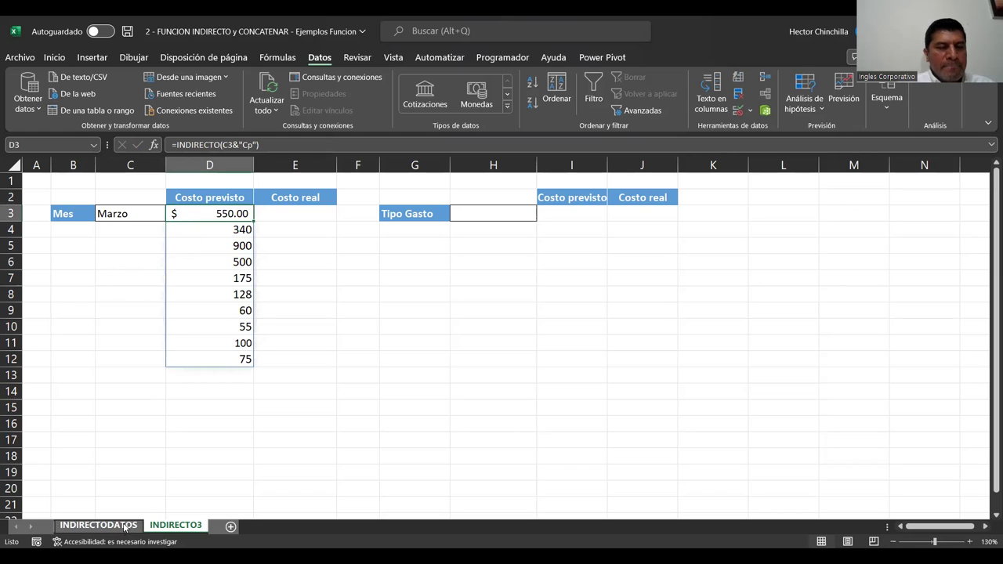
# Set the month in C3 to Enero and go to the INDIRECTODATOS sheet.
pyautogui.click(149, 213)
pyautogui.click(171, 213)
pyautogui.click(110, 229)
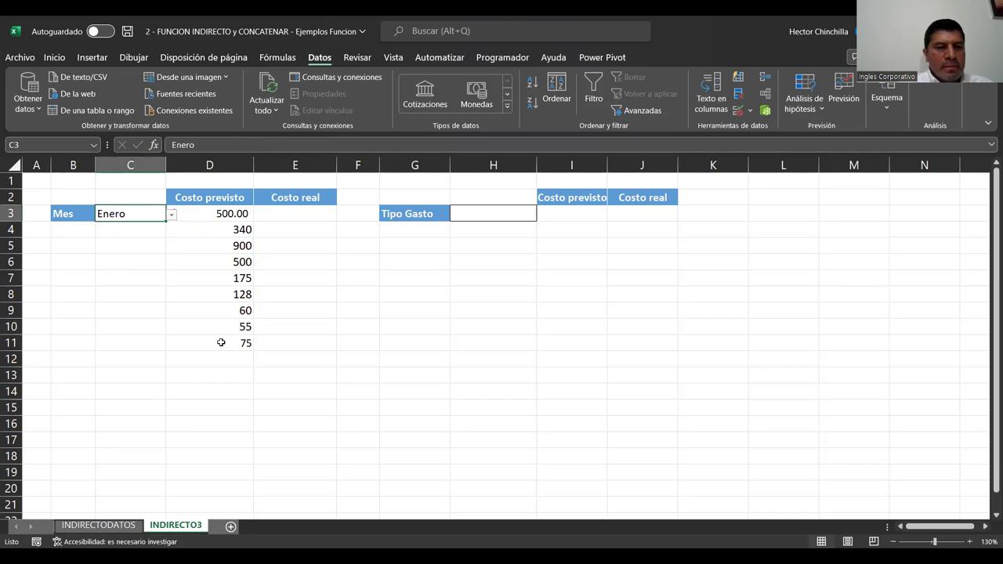
pyautogui.click(102, 524)
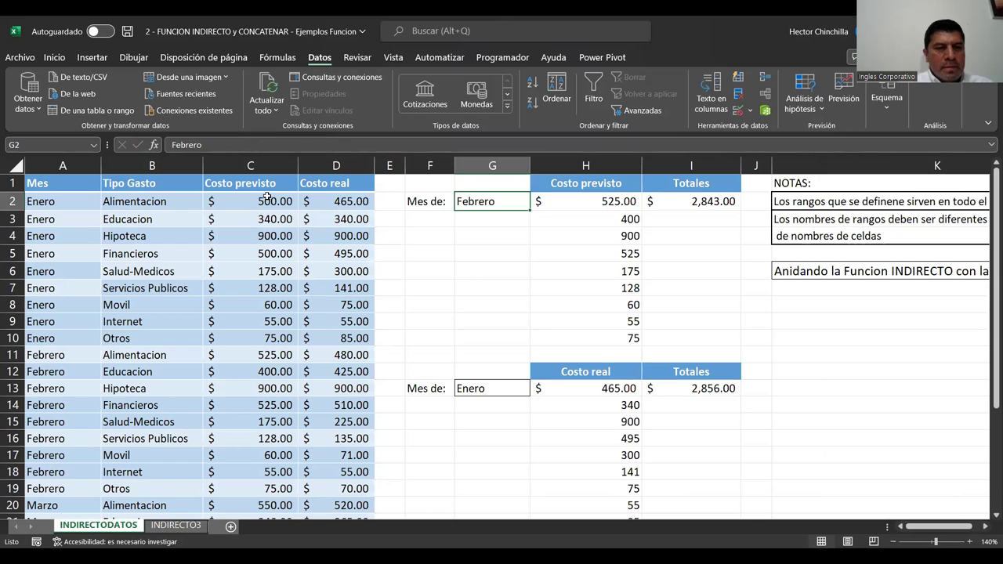
# Back on INDIRECTO3, apply the dollar accounting format to the Costo previsto range D3:D11.
pyautogui.click(181, 524)
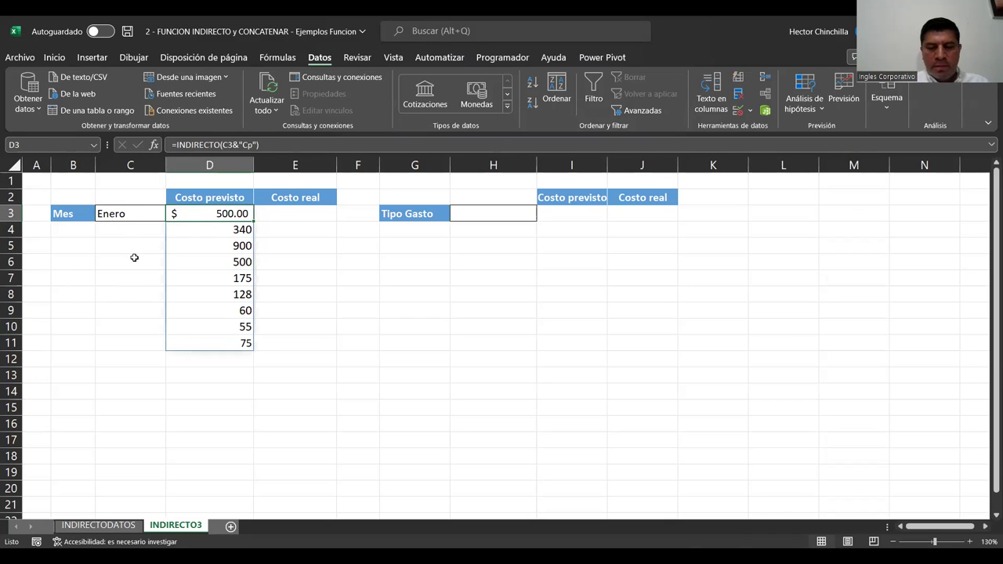
pyautogui.hotkey('shift', 'Down')
pyautogui.hotkey('shift', 'Down')
pyautogui.hotkey('shift', 'Down')
pyautogui.hotkey('shift', 'Down')
pyautogui.hotkey('shift', 'Down')
pyautogui.hotkey('shift', 'Down')
pyautogui.hotkey('shift', 'Down')
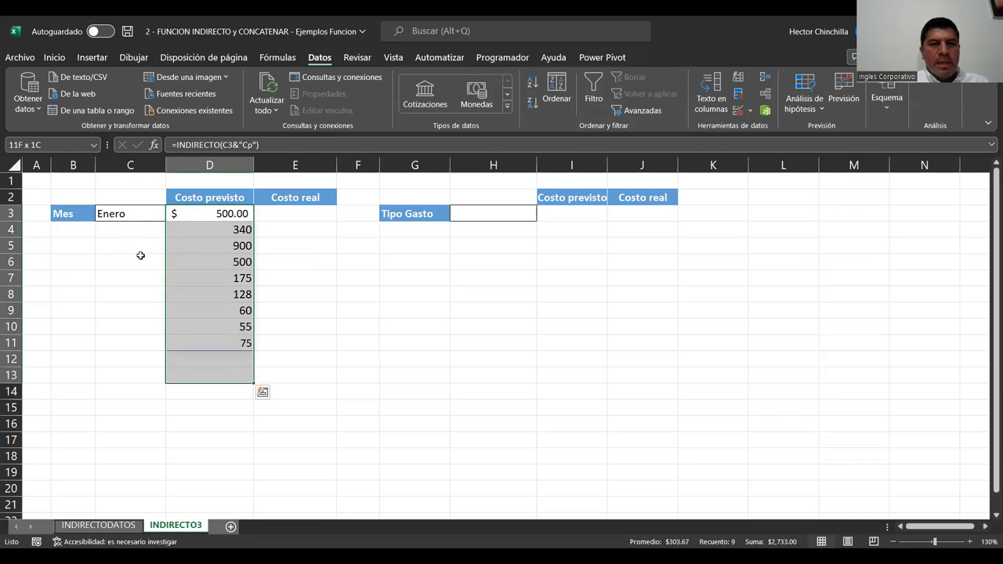
pyautogui.hotkey('shift', 'Down')
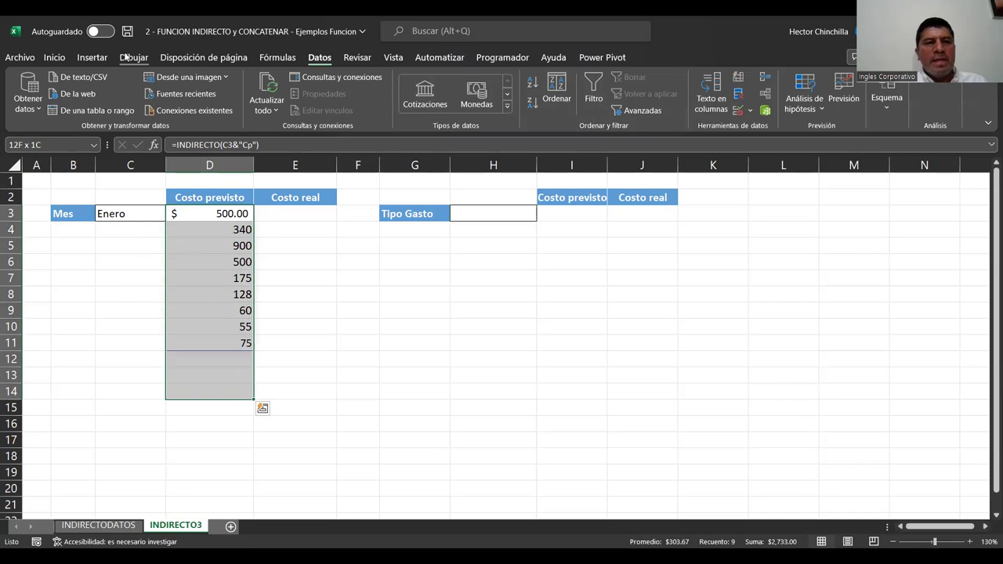
pyautogui.click(57, 61)
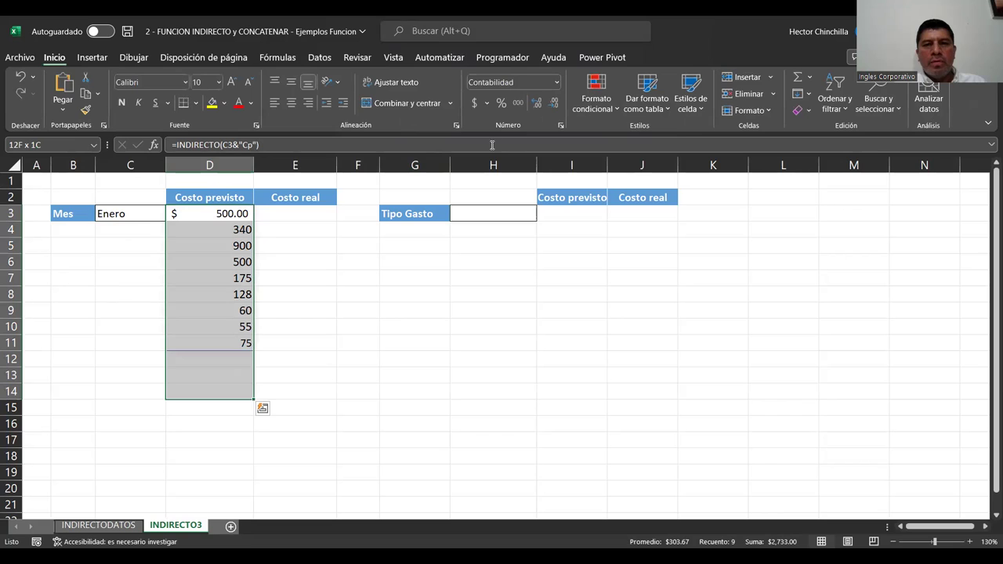
pyautogui.click(474, 103)
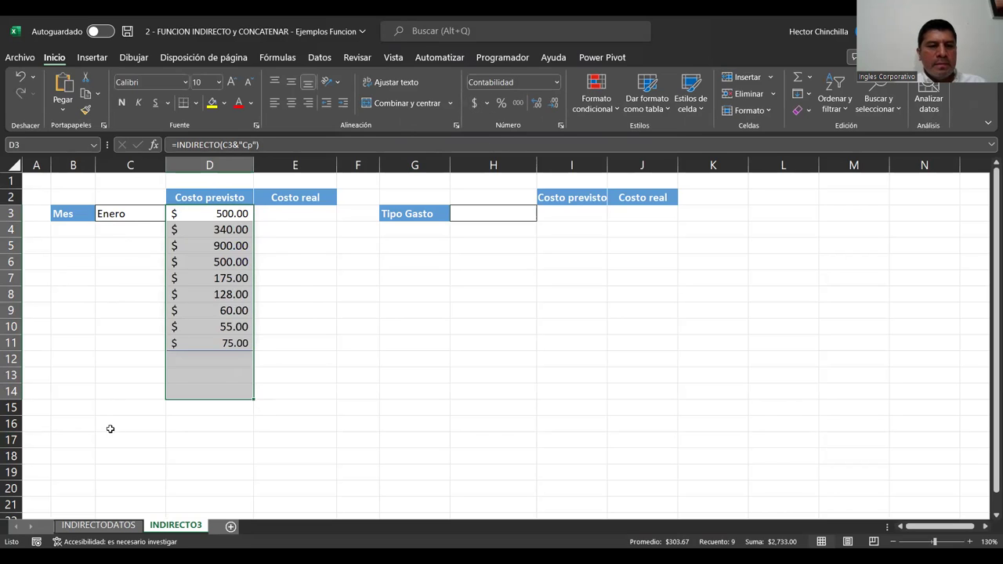
pyautogui.click(109, 396)
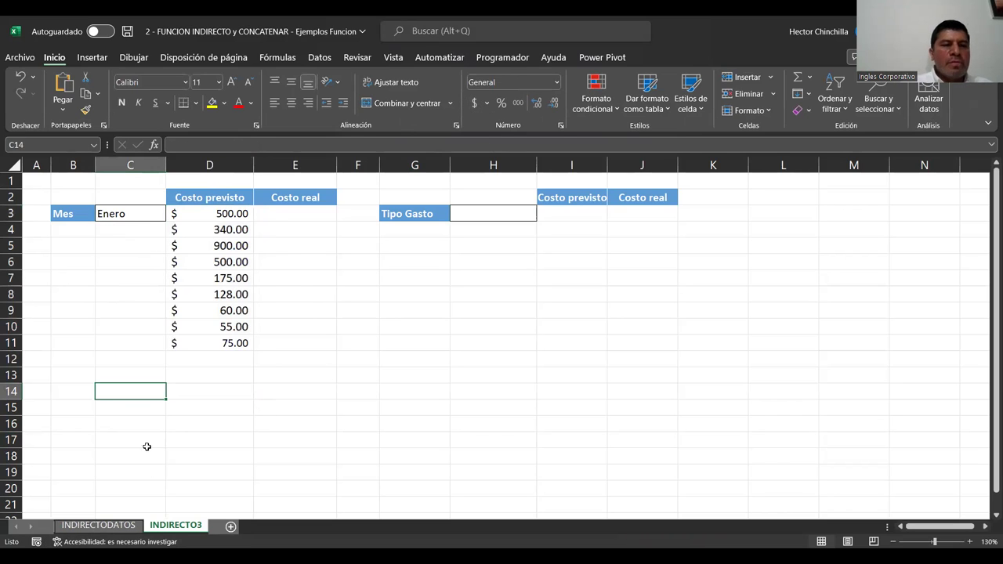
# Review D3's =INDIRECTO(C3&"Cp") formula without changing it.
pyautogui.click(117, 295)
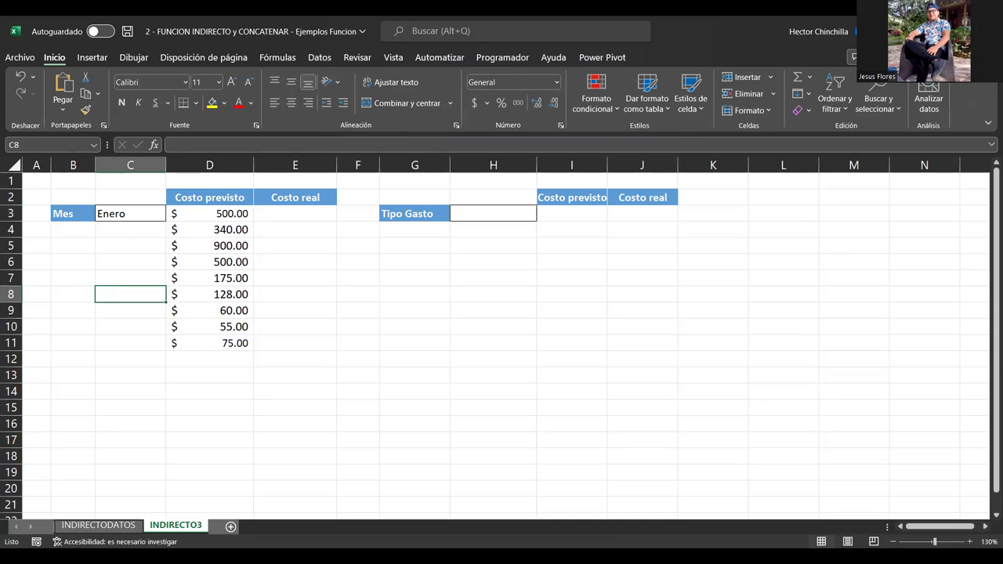
pyautogui.press('Up')
pyautogui.press('Up')
pyautogui.press('Up')
pyautogui.press('Up')
pyautogui.press('Up')
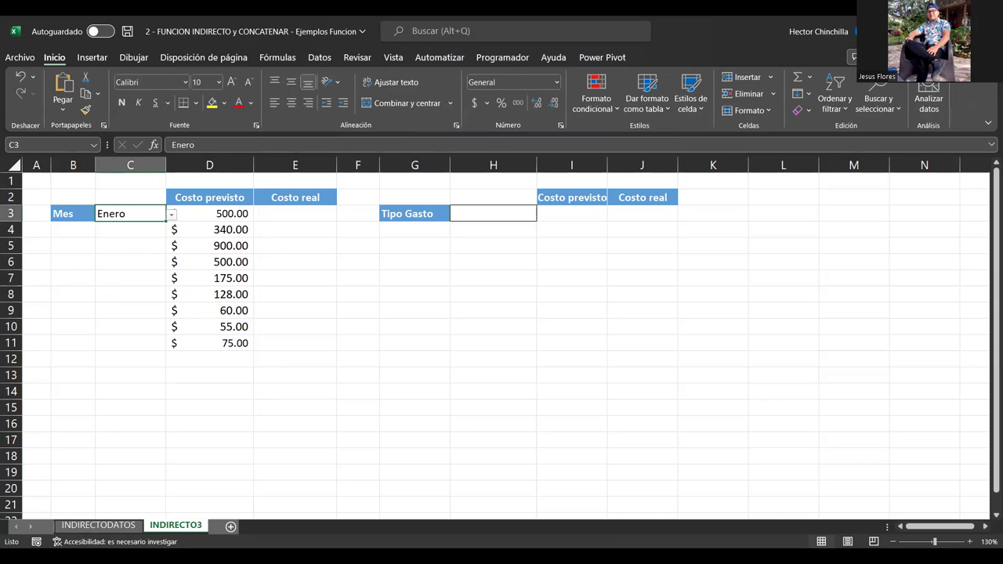
pyautogui.press('Right')
pyautogui.hotkey('ctrl', 'shift', 'Down')
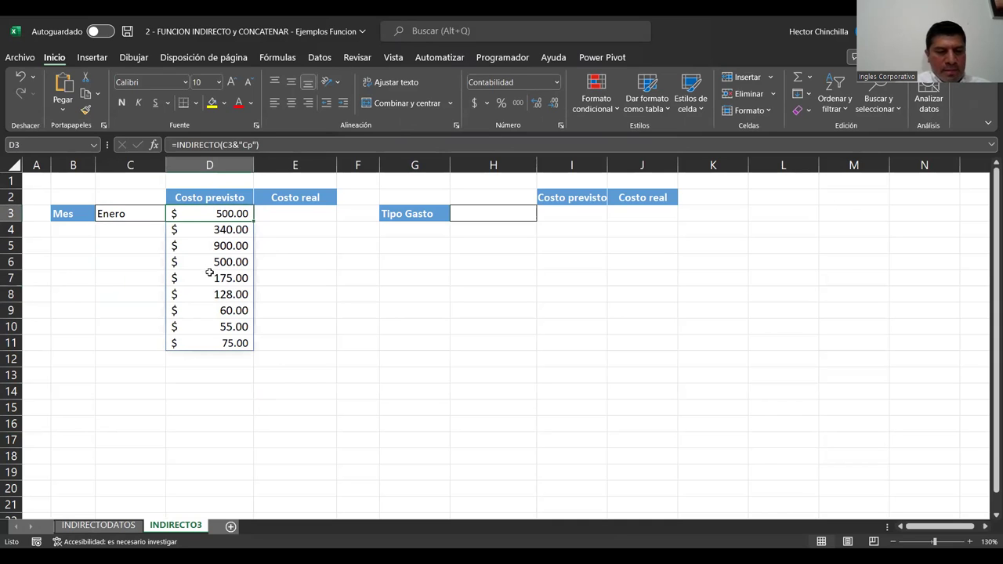
pyautogui.press('F2')
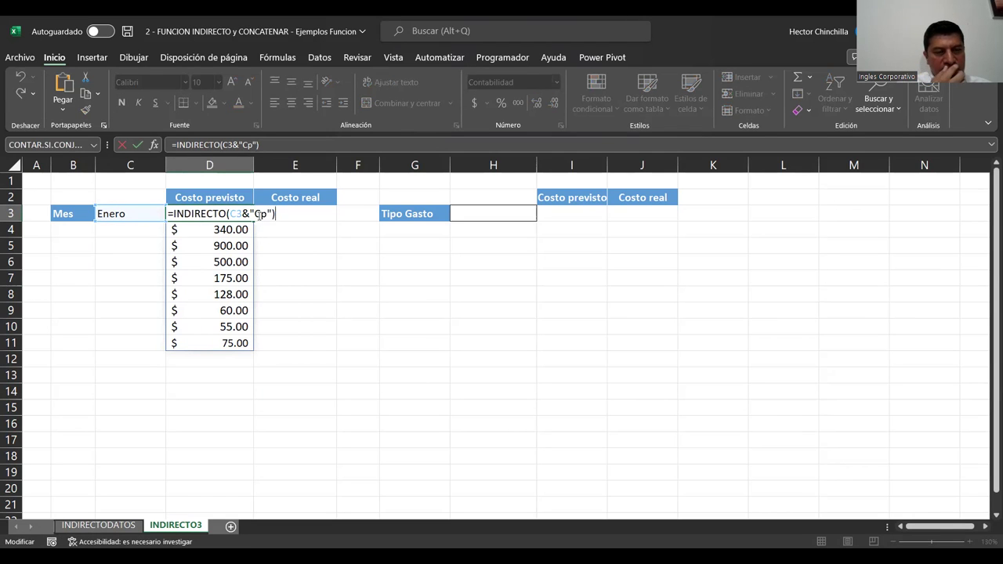
pyautogui.click(112, 271)
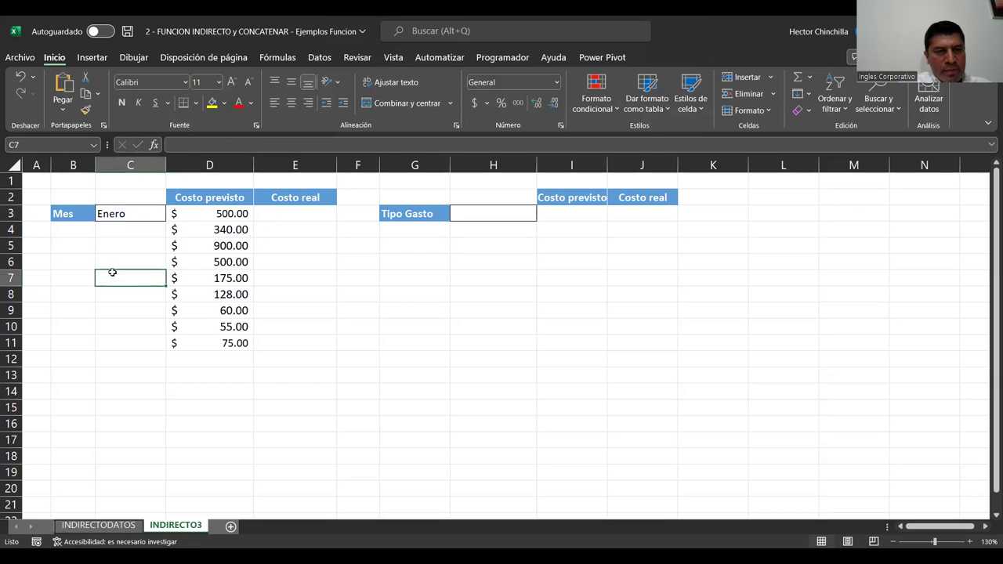
pyautogui.click(274, 214)
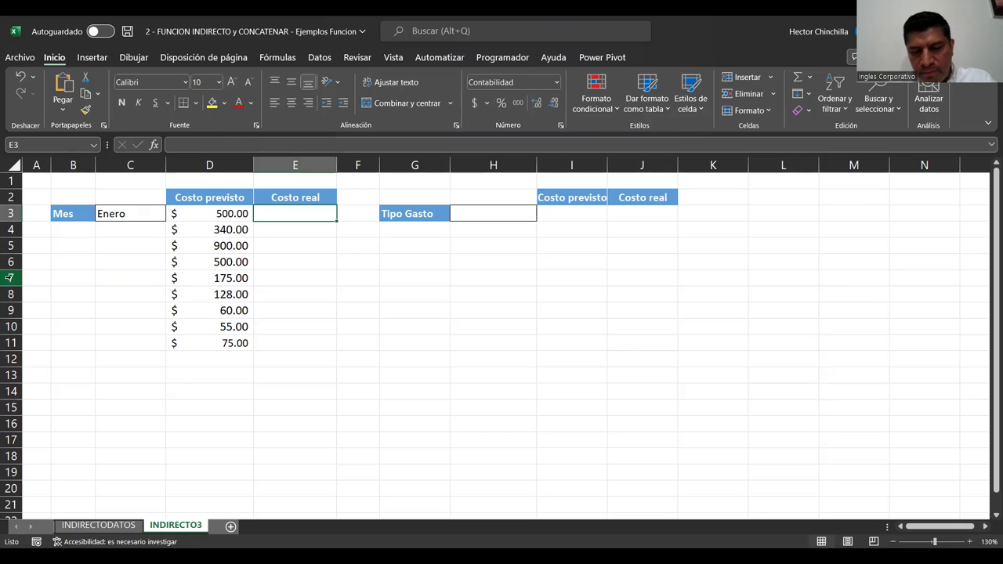
# Enter =INDIRECTO(C3&"Cr") in E3 and select the spilled Costo real results down to E11.
pyautogui.write('=')
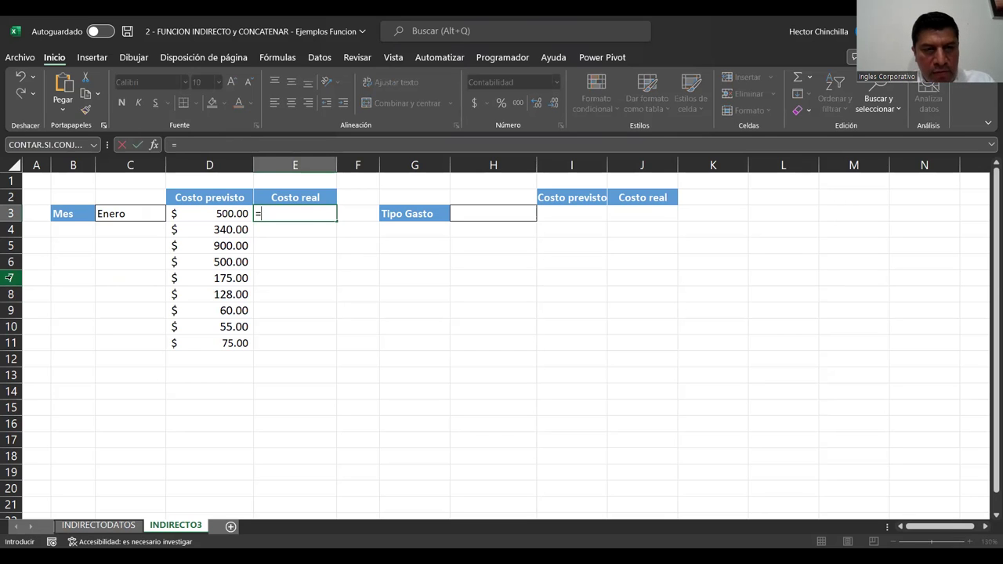
pyautogui.write('INDIRECTO(')
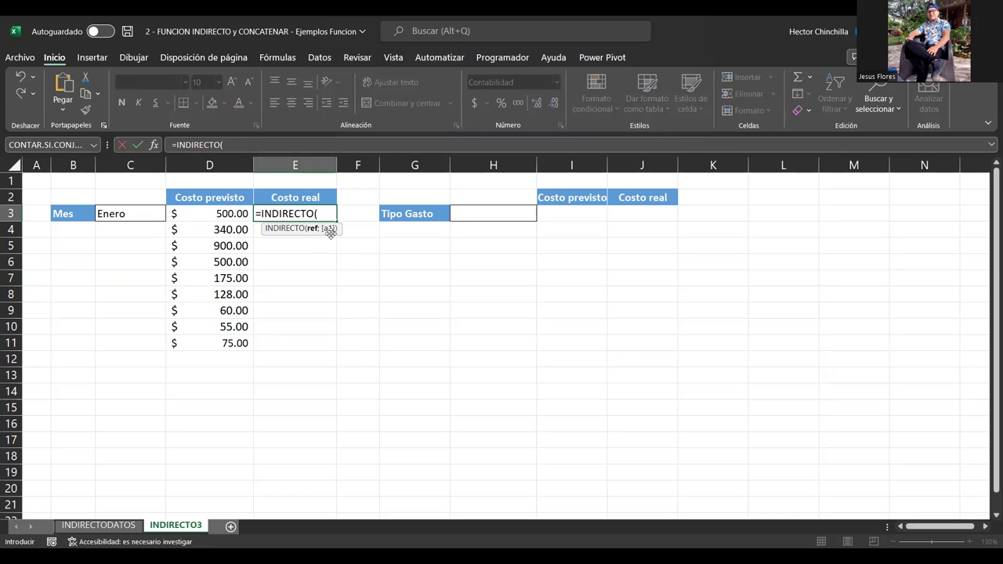
pyautogui.click(138, 212)
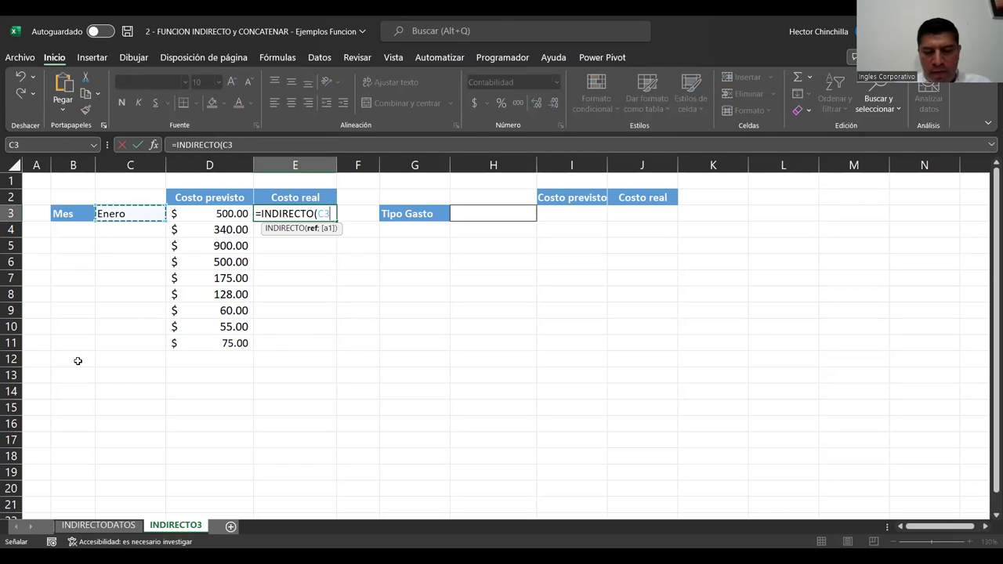
pyautogui.write('&')
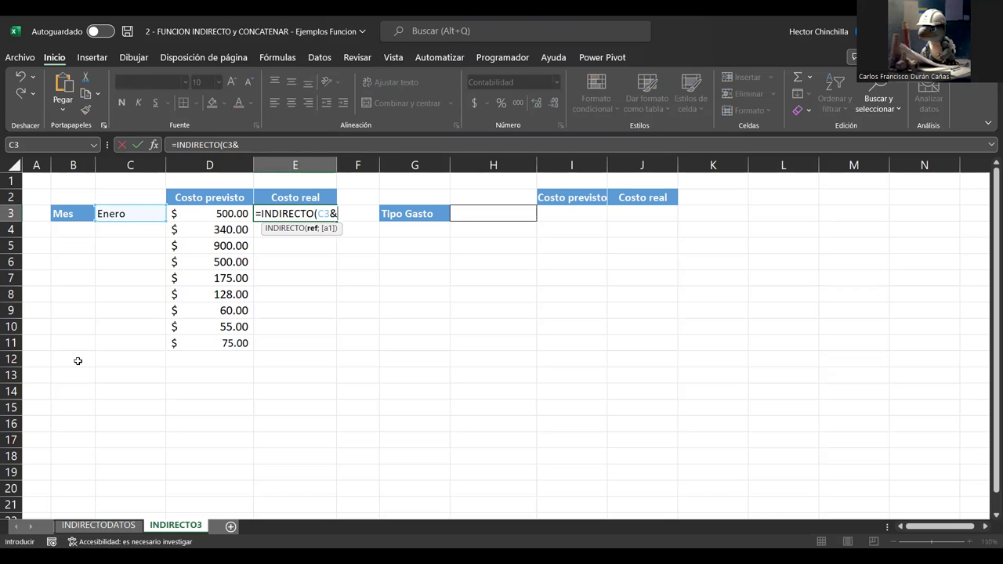
pyautogui.write('"Cr')
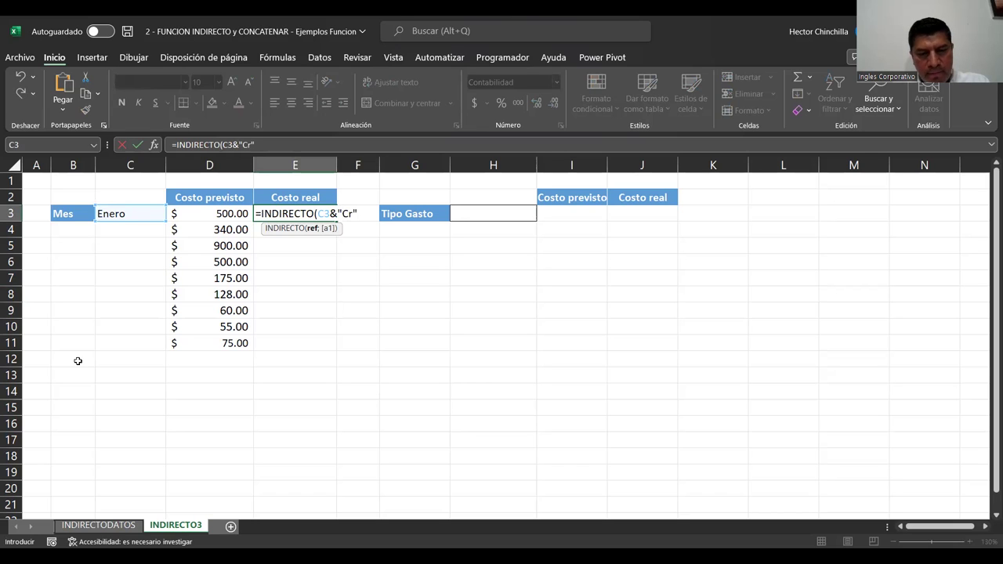
pyautogui.press('Return')
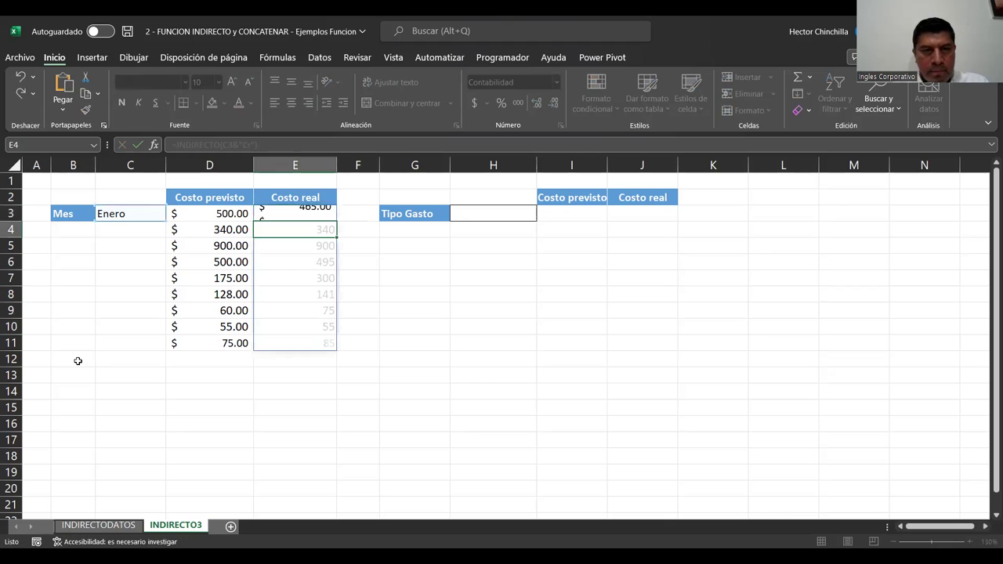
pyautogui.press('Up')
pyautogui.press('Down')
pyautogui.press('Up')
pyautogui.hotkey('shift', 'Down')
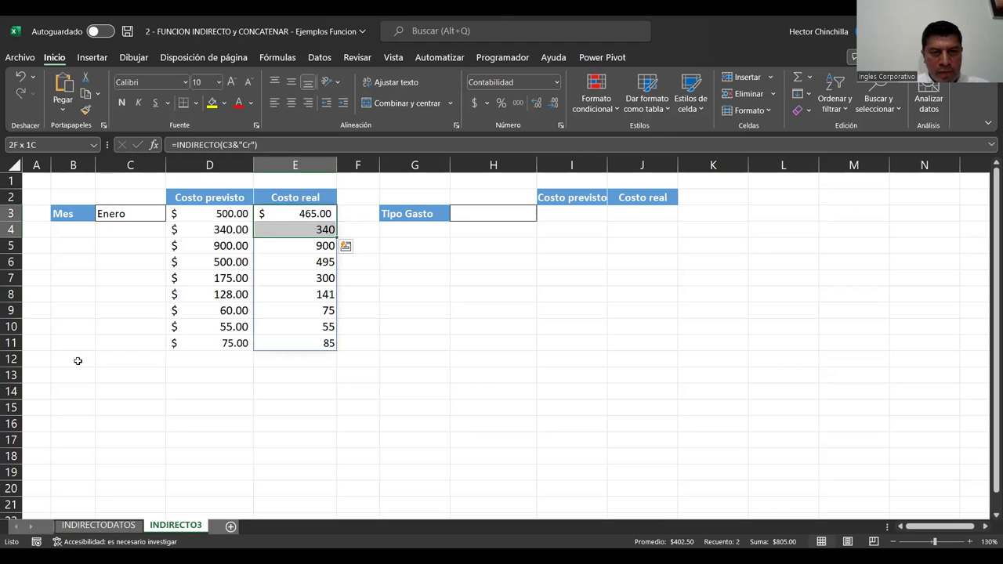
pyautogui.hotkey('shift', 'Down')
pyautogui.hotkey('shift', 'Down')
pyautogui.hotkey('shift', 'Down')
pyautogui.hotkey('shift', 'Down')
pyautogui.hotkey('shift', 'Down')
pyautogui.hotkey('shift', 'Down')
pyautogui.hotkey('shift', 'Down')
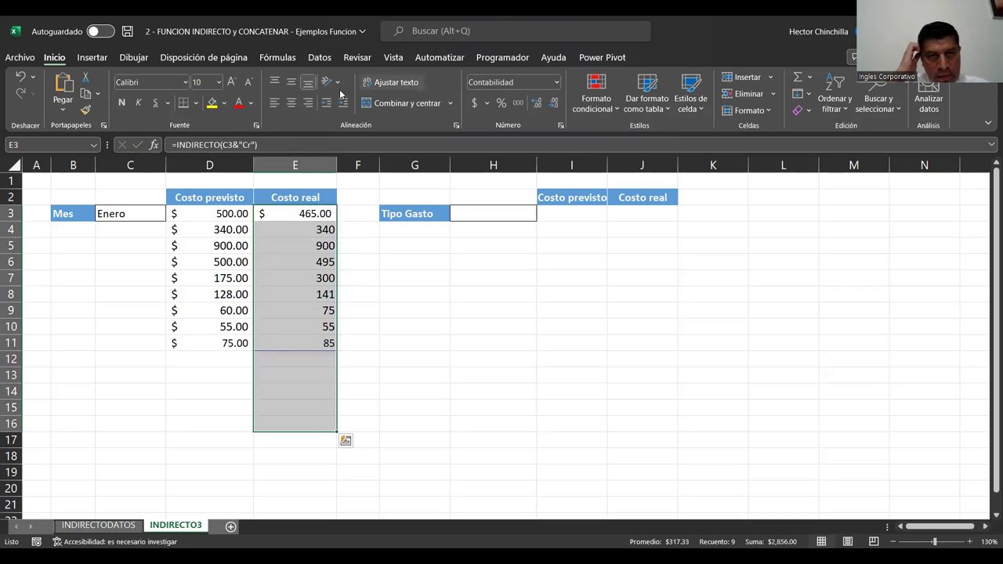
pyautogui.click(474, 103)
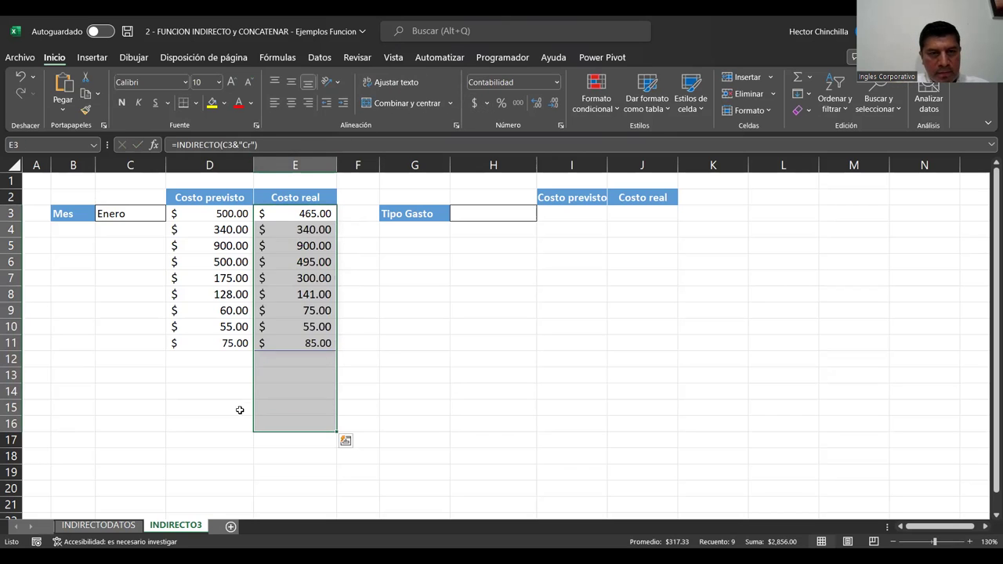
pyautogui.click(204, 435)
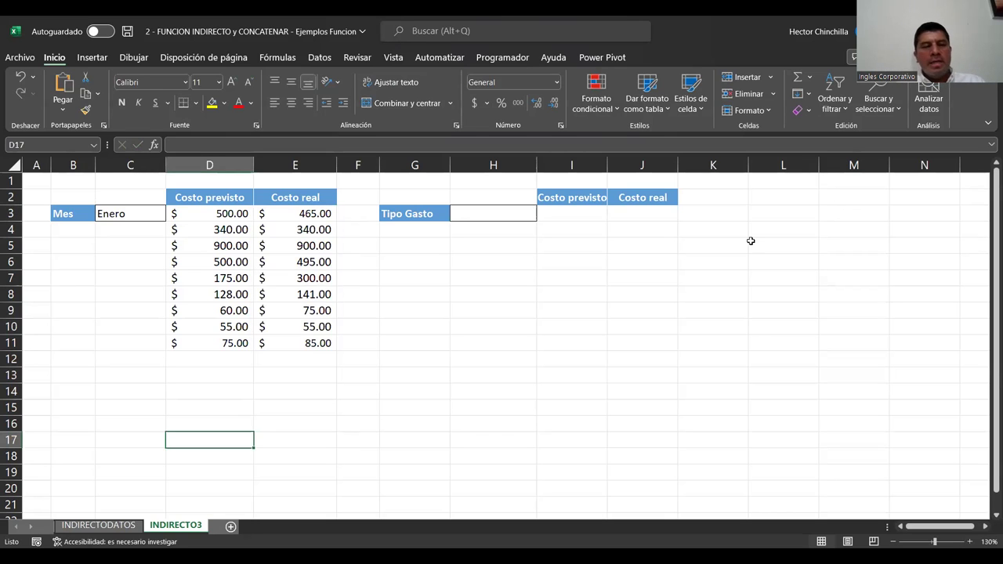
pyautogui.click(130, 229)
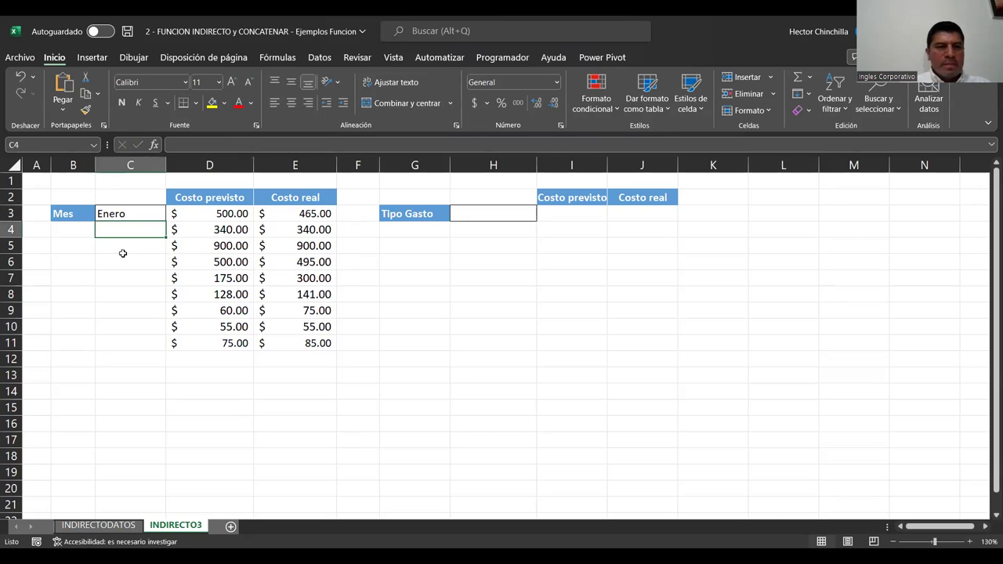
pyautogui.click(163, 218)
pyautogui.click(171, 216)
pyautogui.click(146, 239)
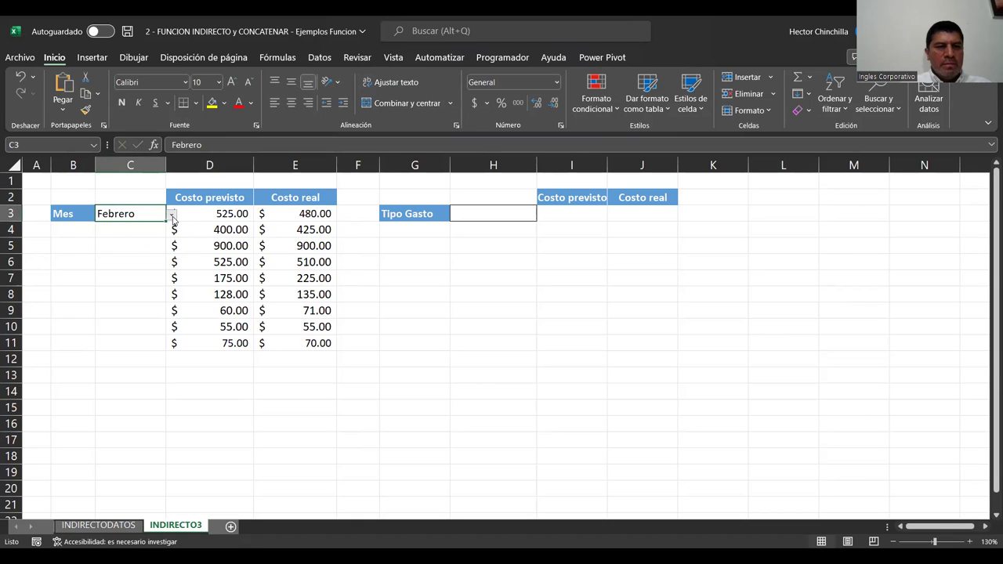
pyautogui.click(172, 216)
pyautogui.click(134, 250)
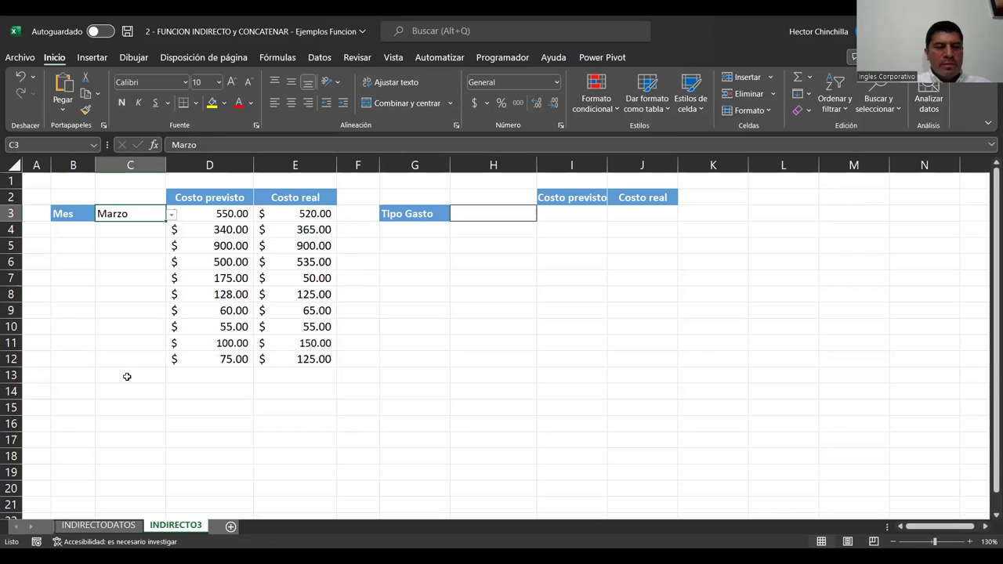
pyautogui.click(172, 215)
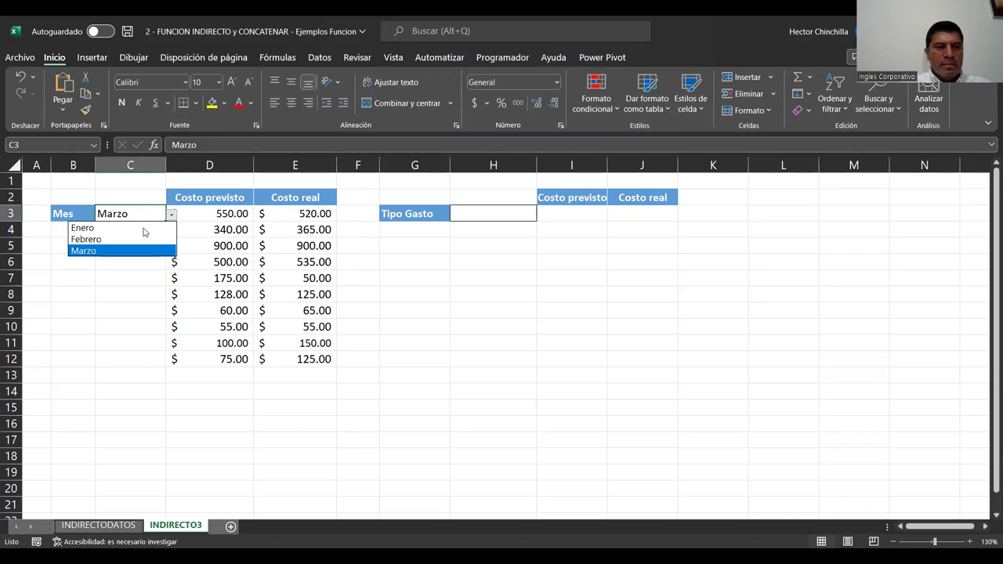
pyautogui.click(117, 225)
pyautogui.click(113, 306)
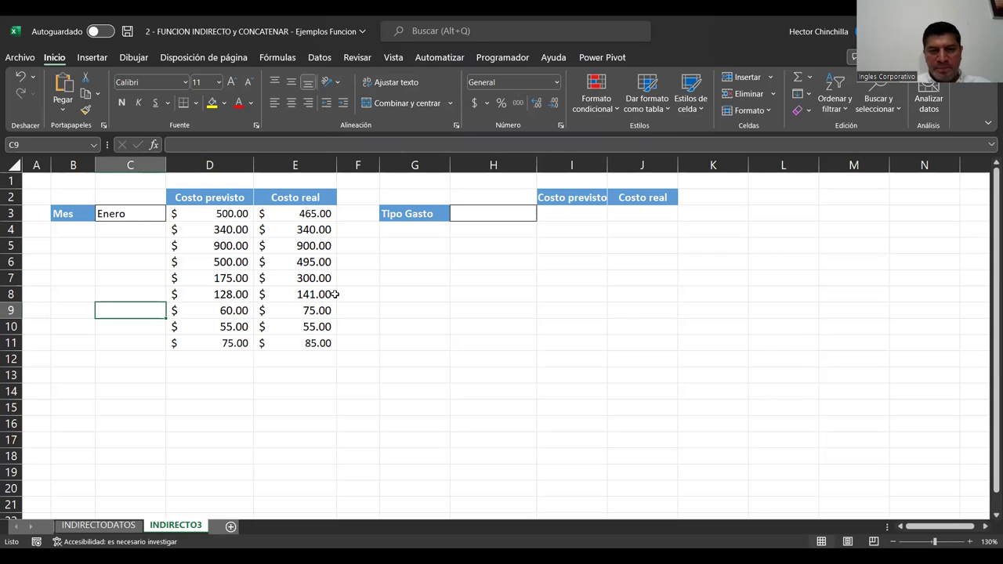
pyautogui.click(389, 270)
pyautogui.press('Up')
pyautogui.press('Up')
pyautogui.press('Up')
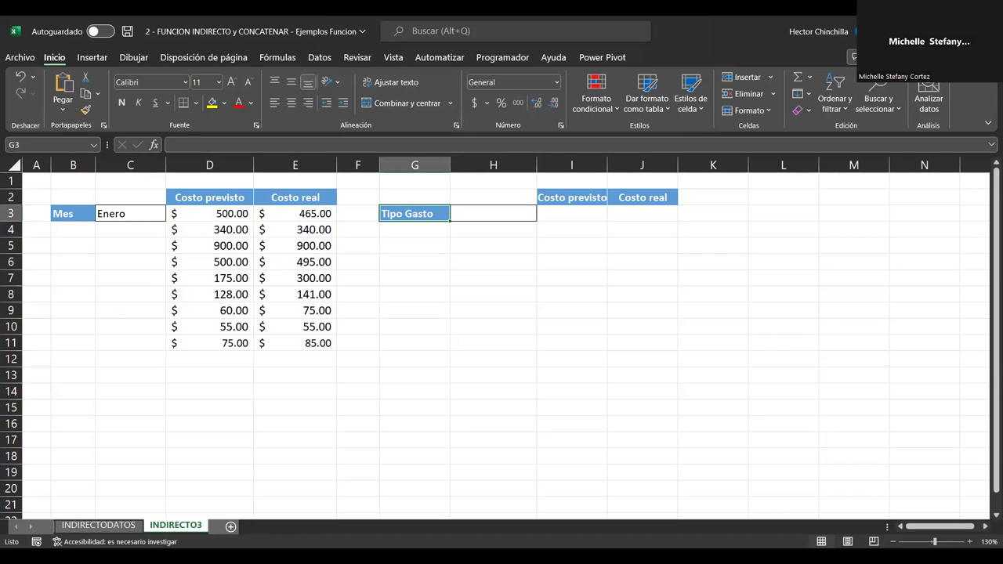
# Return to the INDIRECTODATOS sheet with the monthly expense table and lookup totals.
pyautogui.press('Right')
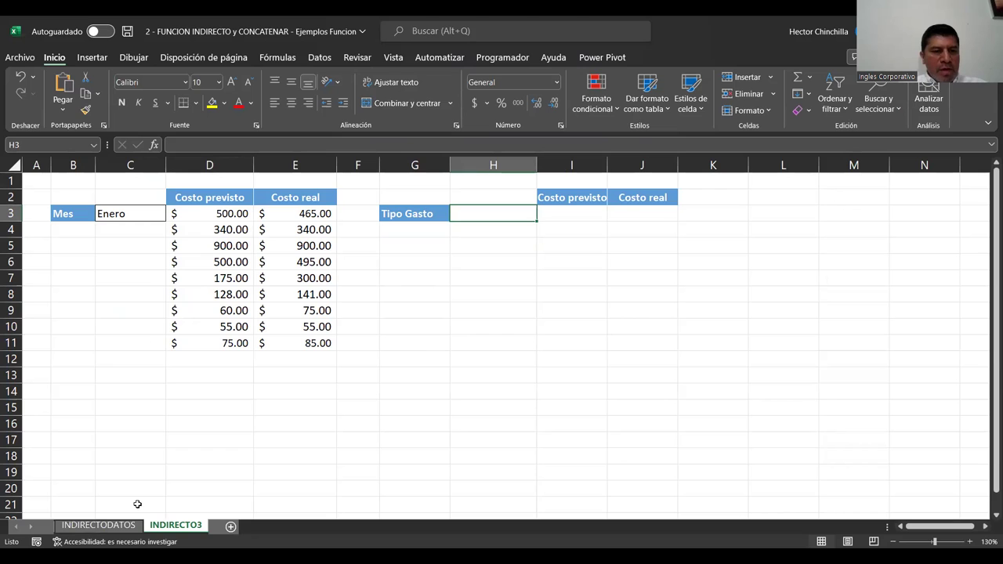
pyautogui.click(98, 525)
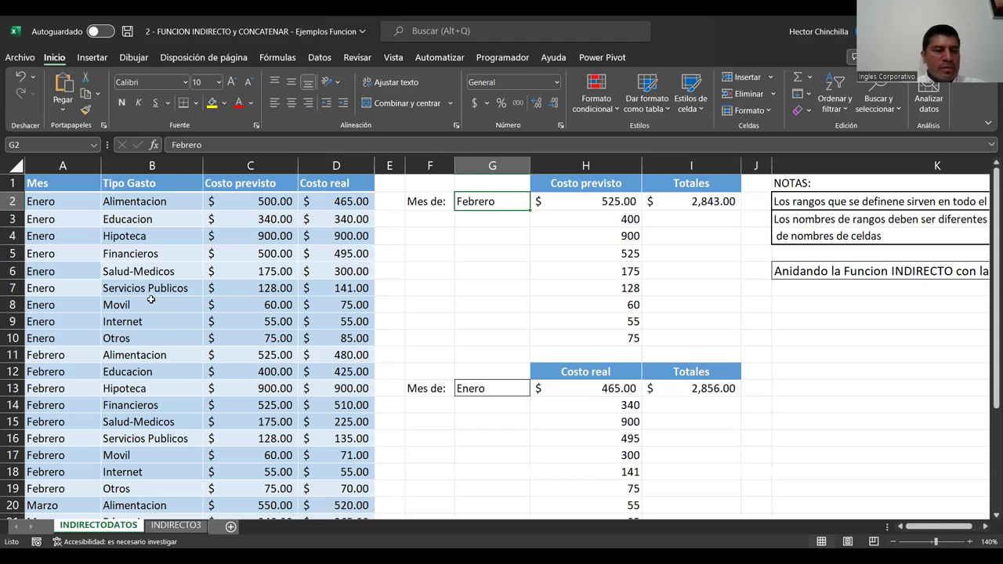
pyautogui.scroll(-2, 140, 329)
pyautogui.scroll(2, 141, 322)
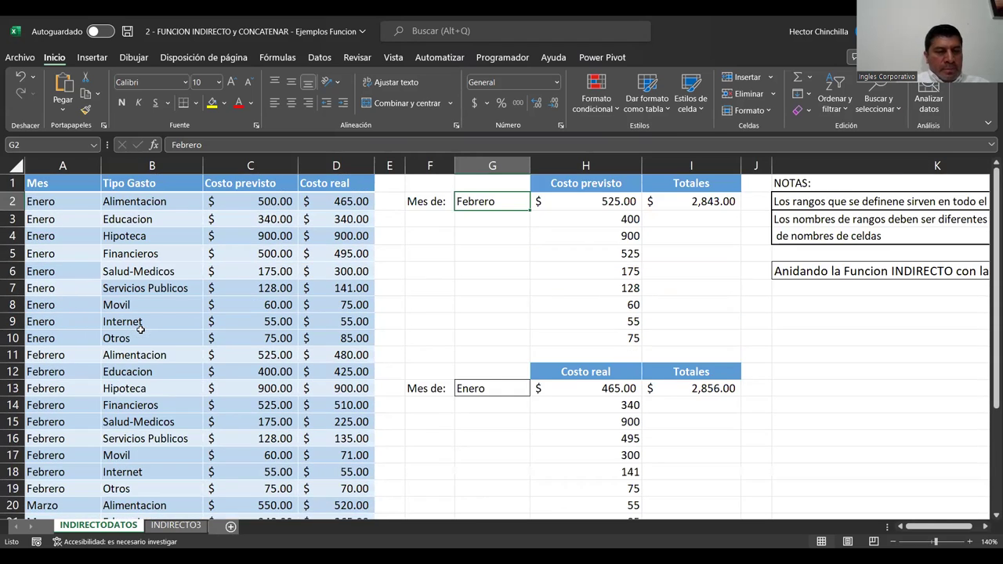
pyautogui.scroll(-1, 149, 282)
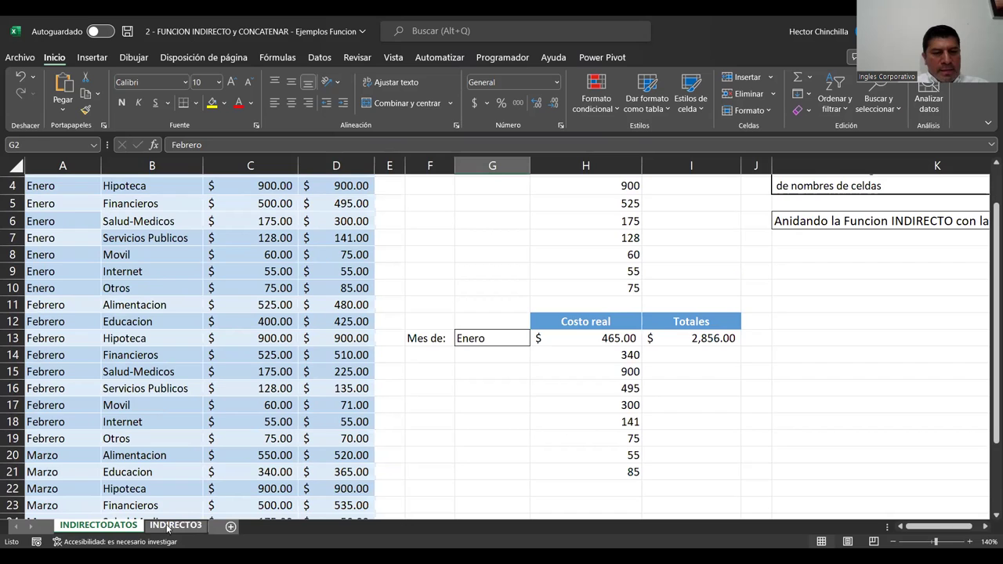
pyautogui.scroll(1, 124, 381)
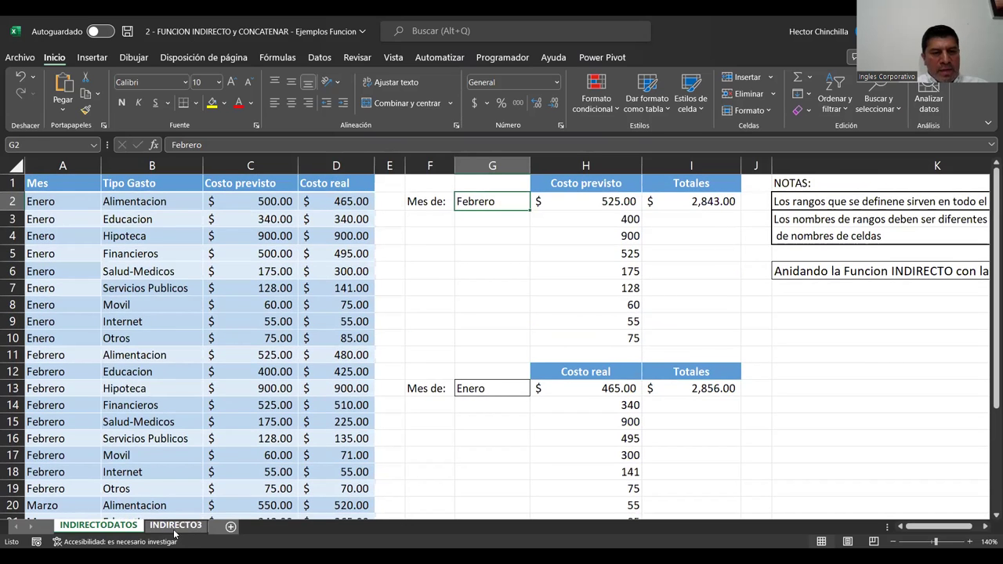
pyautogui.click(145, 222)
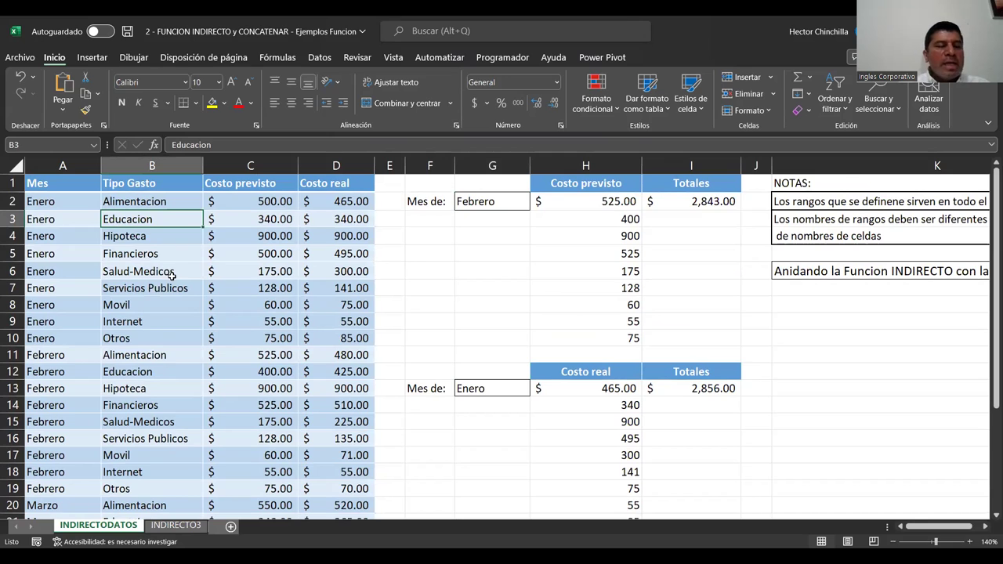
pyautogui.click(131, 255)
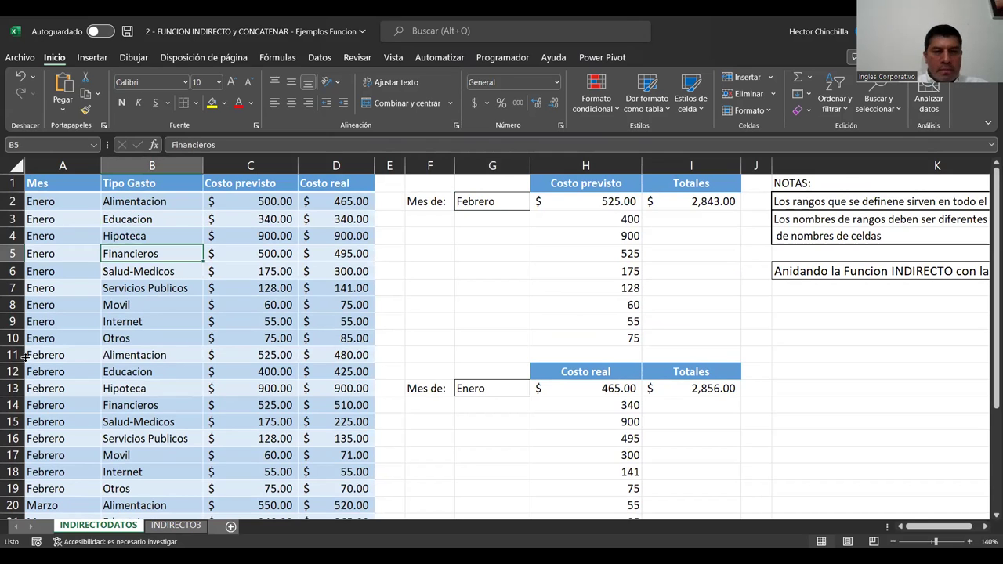
pyautogui.press('Up')
pyautogui.press('Up')
pyautogui.press('Up')
pyautogui.press('Left')
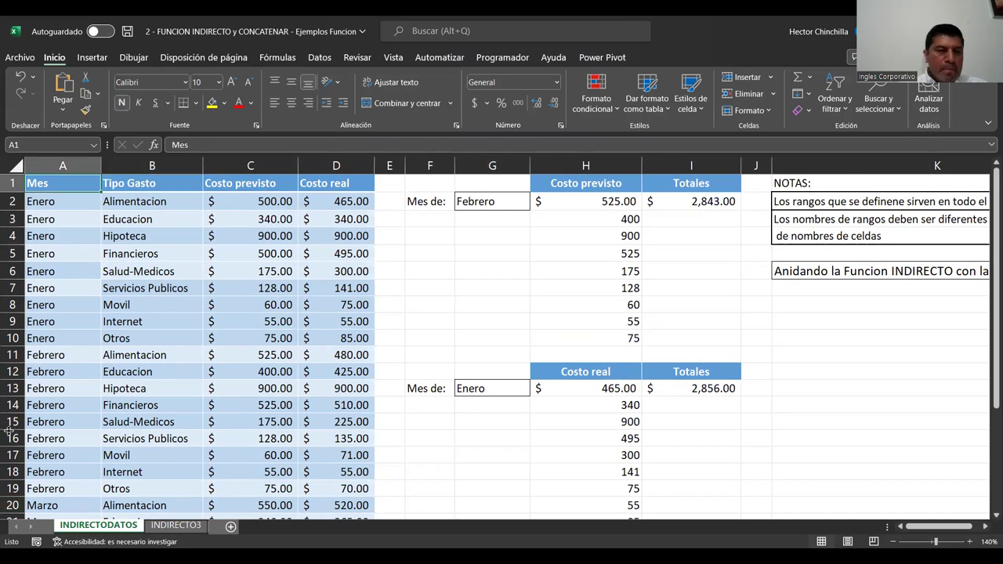
pyautogui.press('Down')
pyautogui.press('Right')
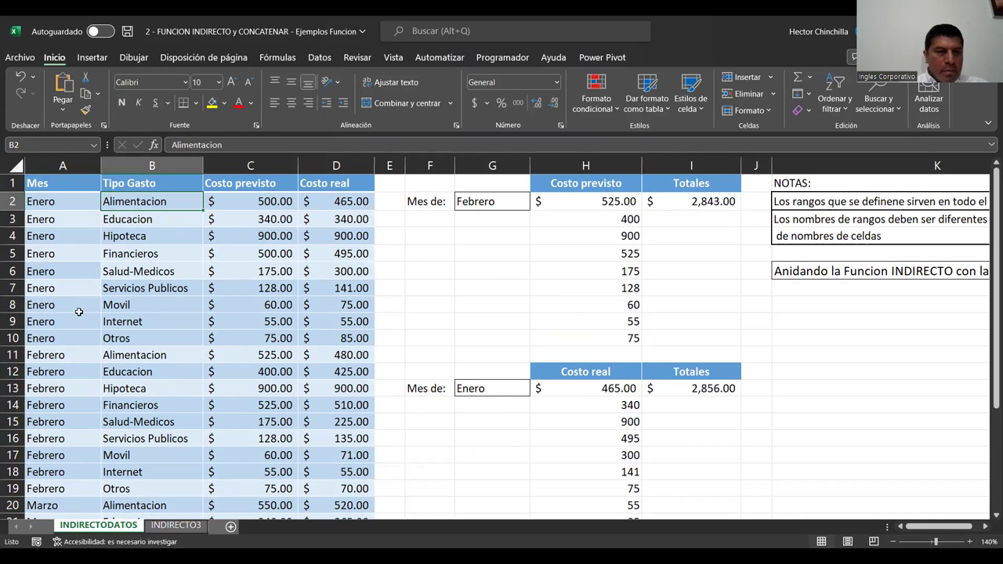
pyautogui.press('Left')
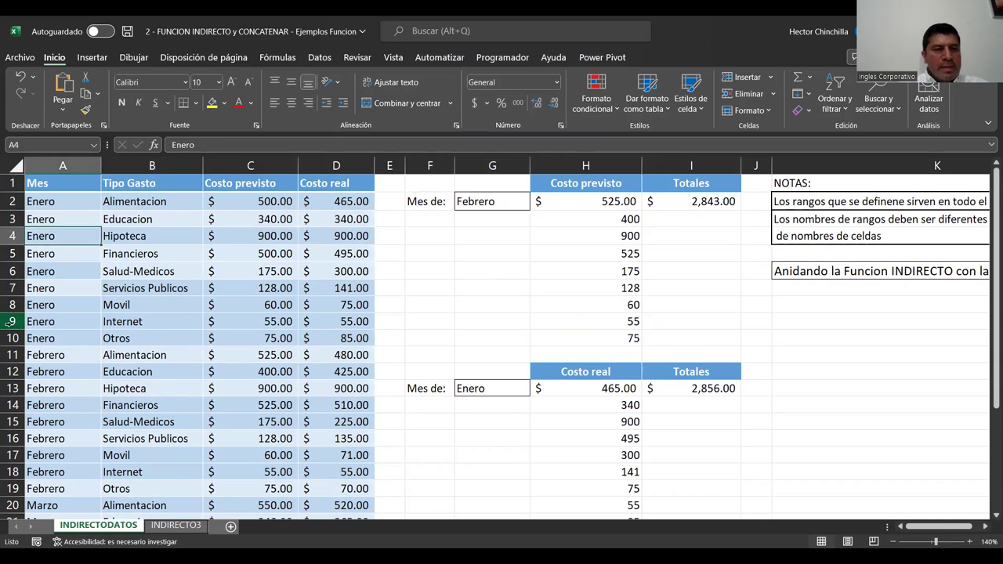
pyautogui.press('Up')
pyautogui.press('Right')
pyautogui.press('Down')
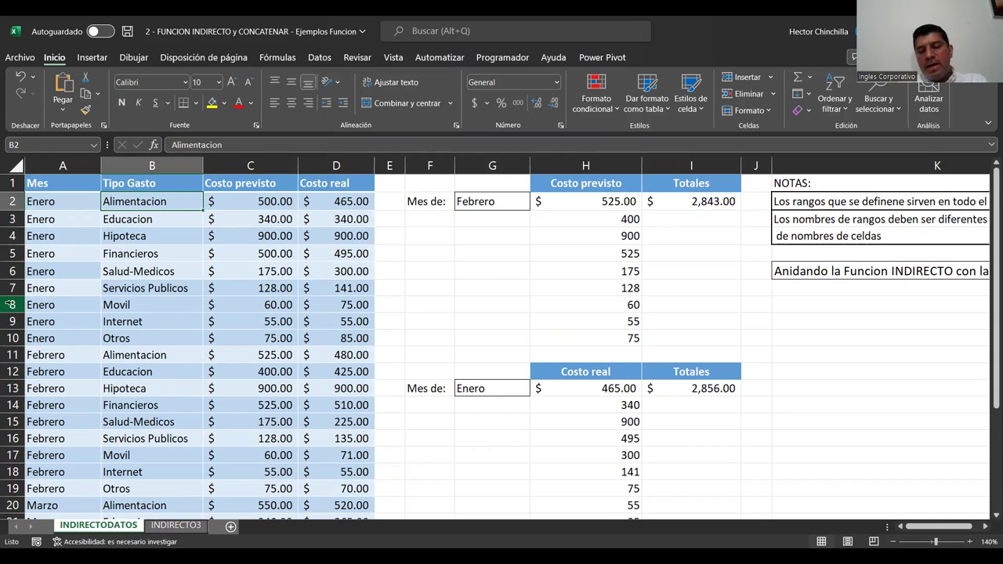
pyautogui.press('Up')
pyautogui.press('Down')
pyautogui.hotkey('shift', 'Down')
pyautogui.hotkey('shift', 'Down')
pyautogui.hotkey('shift', 'Down')
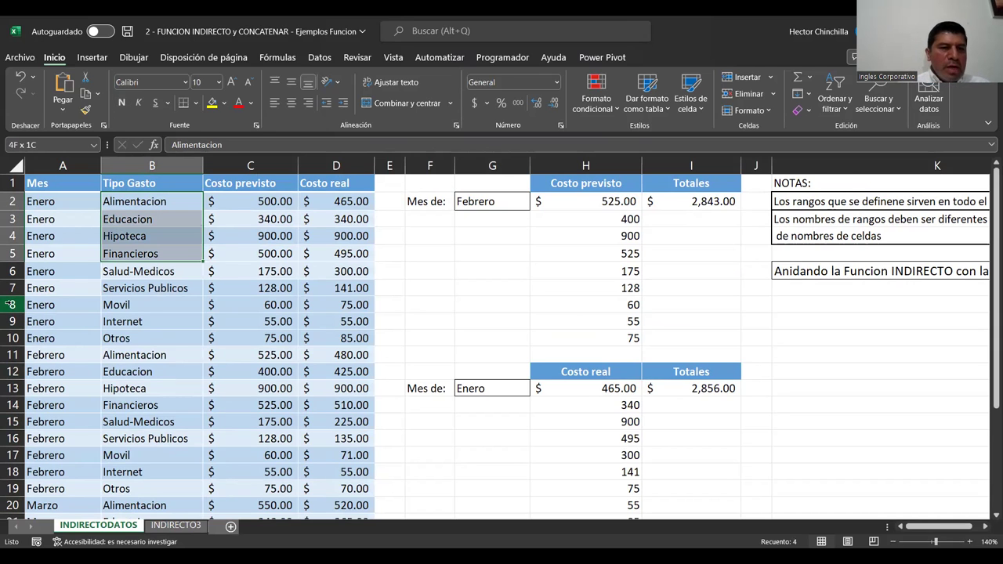
pyautogui.hotkey('shift', 'Down')
pyautogui.hotkey('shift', 'Down')
pyautogui.hotkey('shift', 'Down')
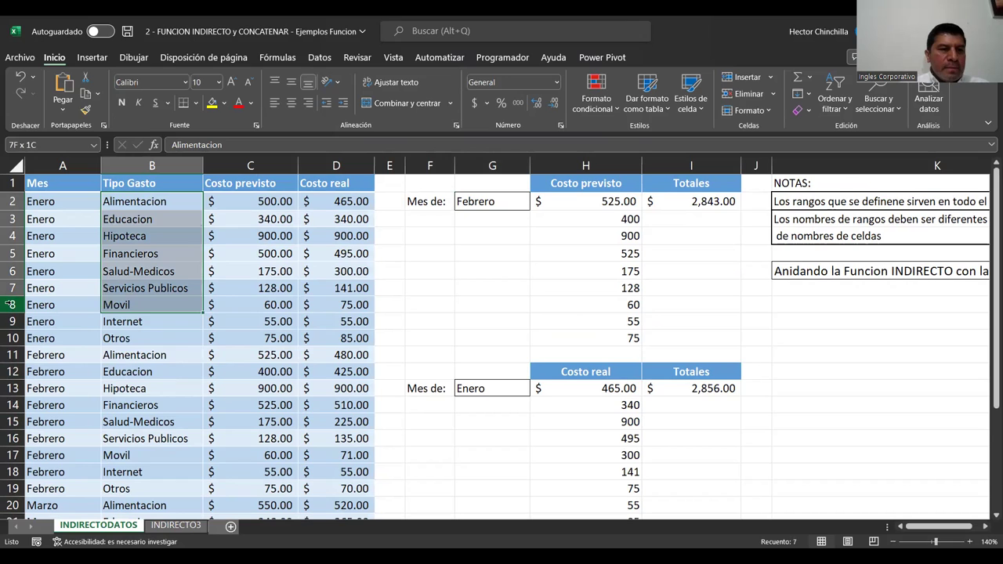
pyautogui.hotkey('shift', 'Down')
pyautogui.hotkey('shift', 'Down')
pyautogui.hotkey('shift', 'Down')
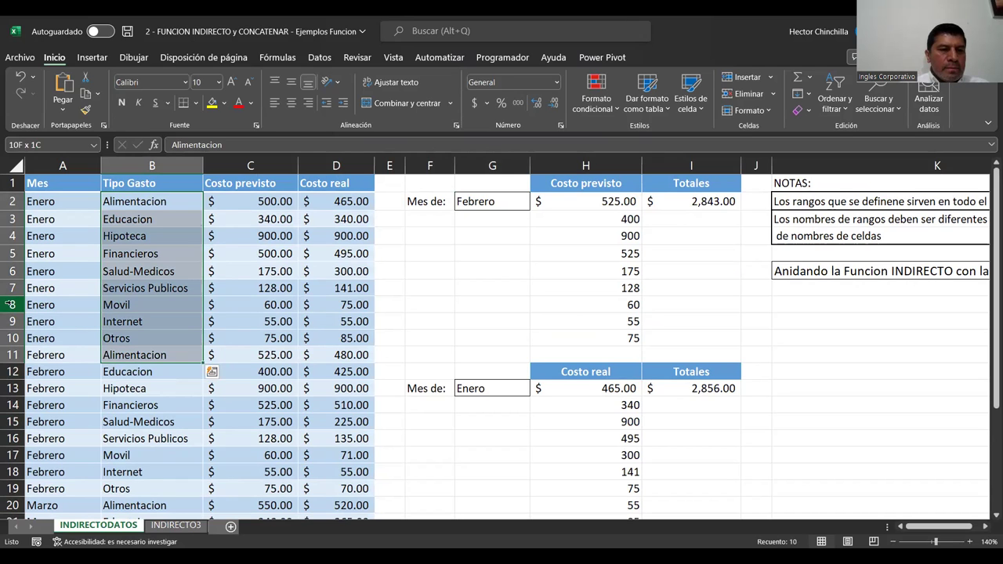
pyautogui.hotkey('shift', 'Up')
pyautogui.press('Down')
pyautogui.press('Down')
pyautogui.press('pagedown')
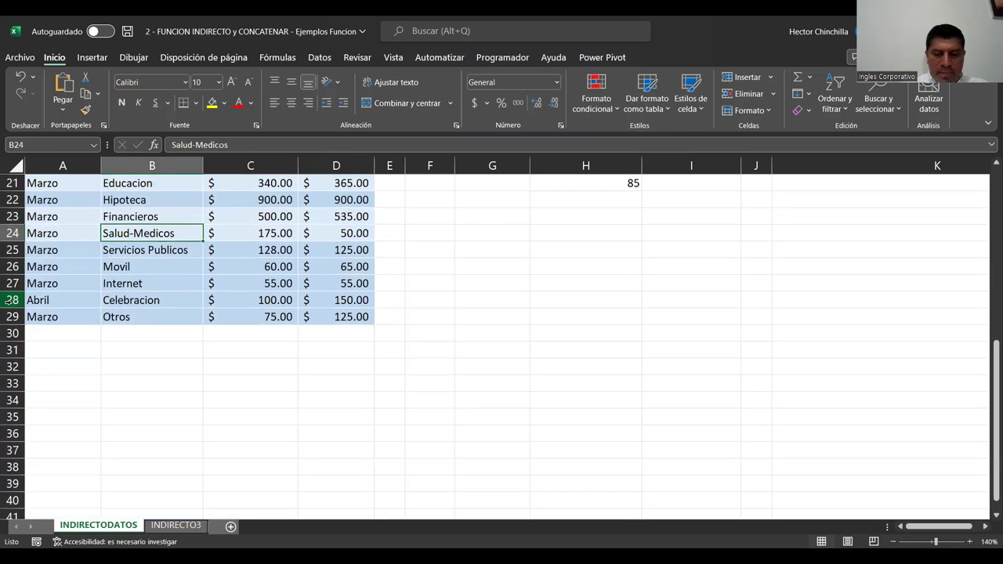
pyautogui.press('Up')
pyautogui.press('Up')
pyautogui.press('Up')
pyautogui.press('Up')
pyautogui.press('Up')
pyautogui.press('Down')
pyautogui.press('Down')
pyautogui.press('Down')
pyautogui.press('Down')
pyautogui.press('Down')
pyautogui.press('Down')
pyautogui.press('Up')
pyautogui.press('Up')
pyautogui.press('Down')
pyautogui.hotkey('shift', 'Down')
pyautogui.hotkey('shift', 'Down')
pyautogui.hotkey('shift', 'Down')
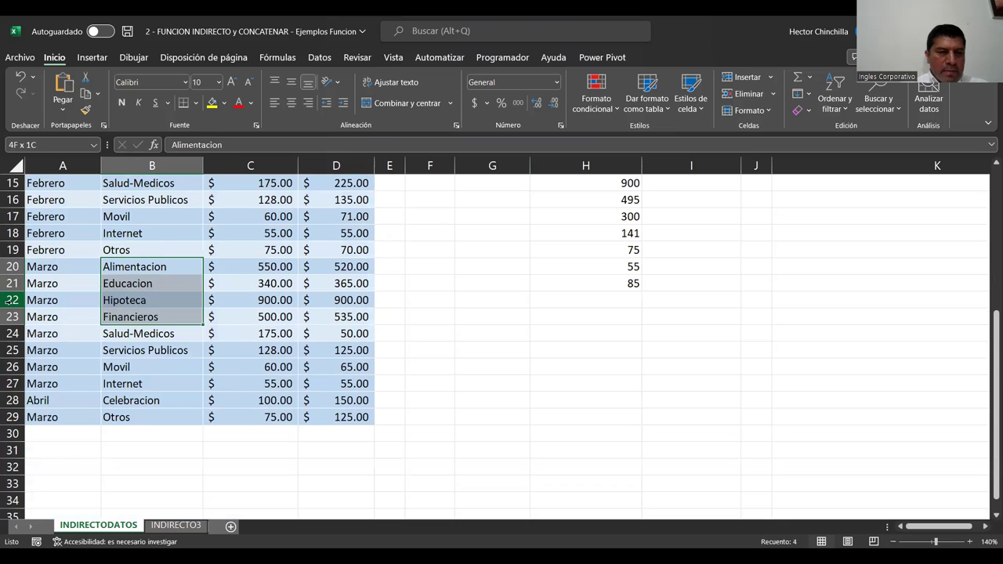
pyautogui.hotkey('shift', 'Down')
pyautogui.hotkey('shift', 'Down')
pyautogui.hotkey('shift', 'Down')
pyautogui.hotkey('shift', 'Down')
pyautogui.hotkey('shift', 'Down')
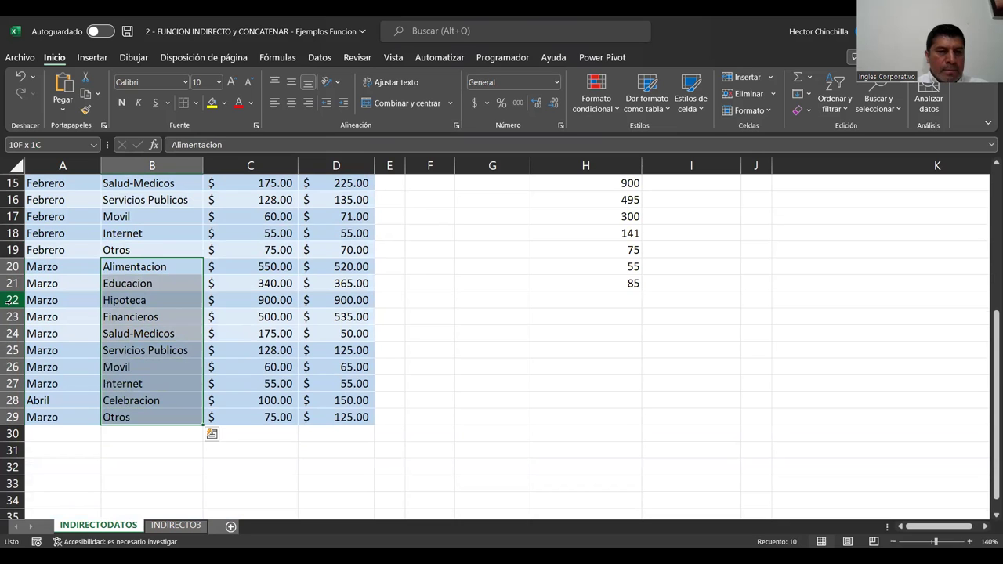
pyautogui.press('Up')
pyautogui.press('Down')
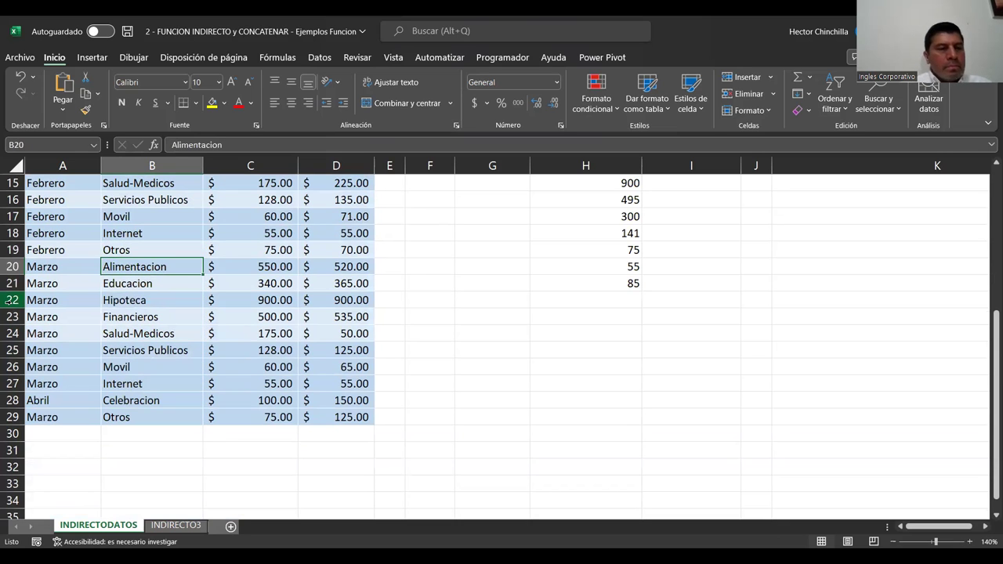
pyautogui.scroll(3, 119, 235)
pyautogui.click(118, 248)
pyautogui.click(133, 266)
pyautogui.hotkey('shift', 'Down')
pyautogui.hotkey('shift', 'Down')
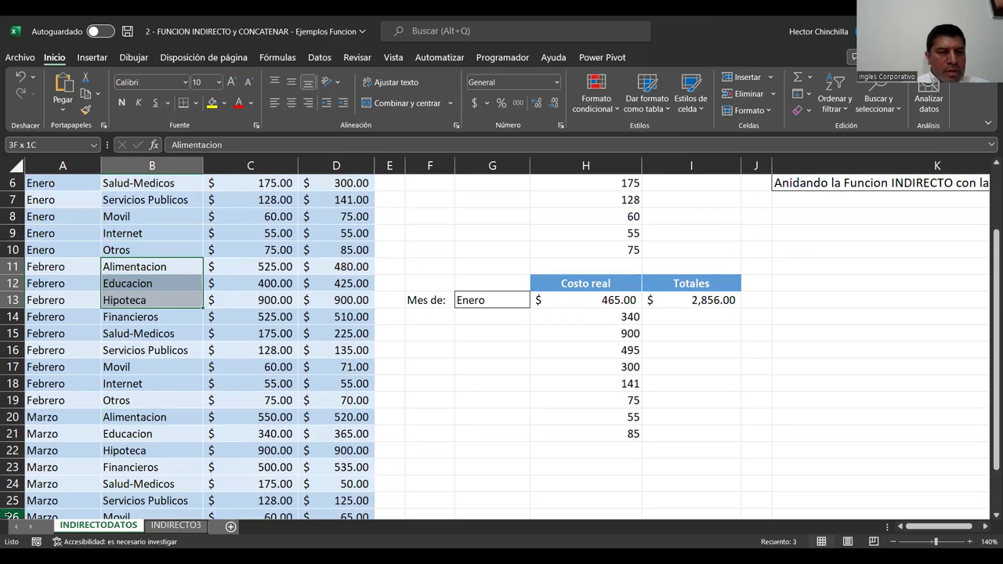
pyautogui.hotkey('shift', 'Down')
pyautogui.hotkey('shift', 'Down')
pyautogui.hotkey('shift', 'Down')
pyautogui.hotkey('shift', 'Down')
pyautogui.hotkey('shift', 'Down')
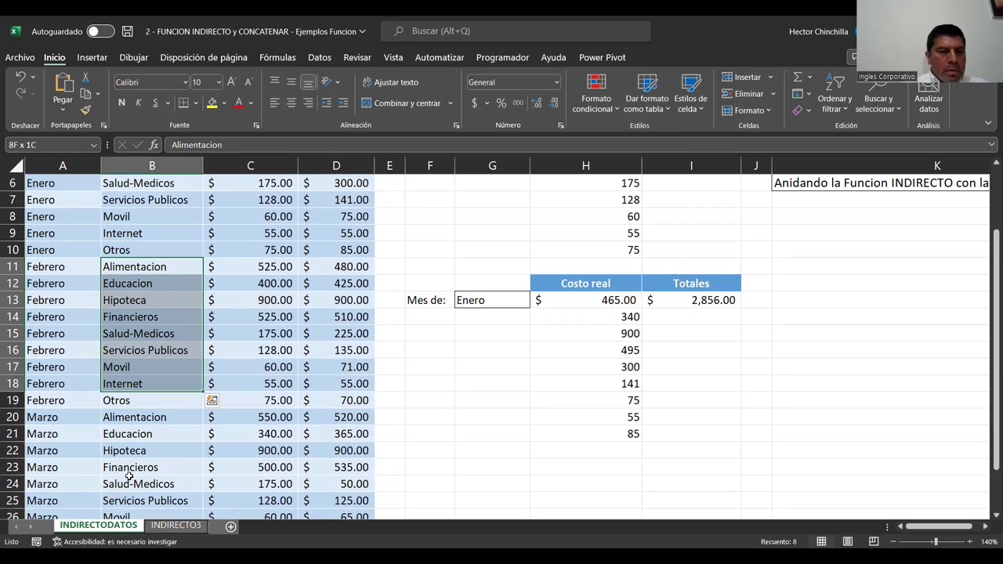
pyautogui.hotkey('shift', 'Down')
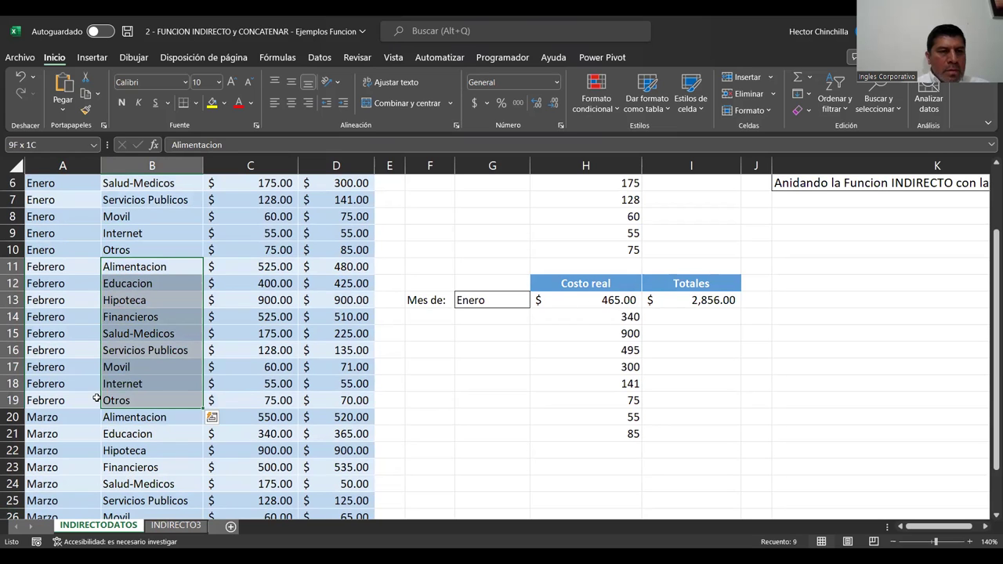
pyautogui.scroll(2, 96, 398)
pyautogui.press('Up')
pyautogui.press('Up')
pyautogui.press('Up')
pyautogui.press('Up')
pyautogui.press('Up')
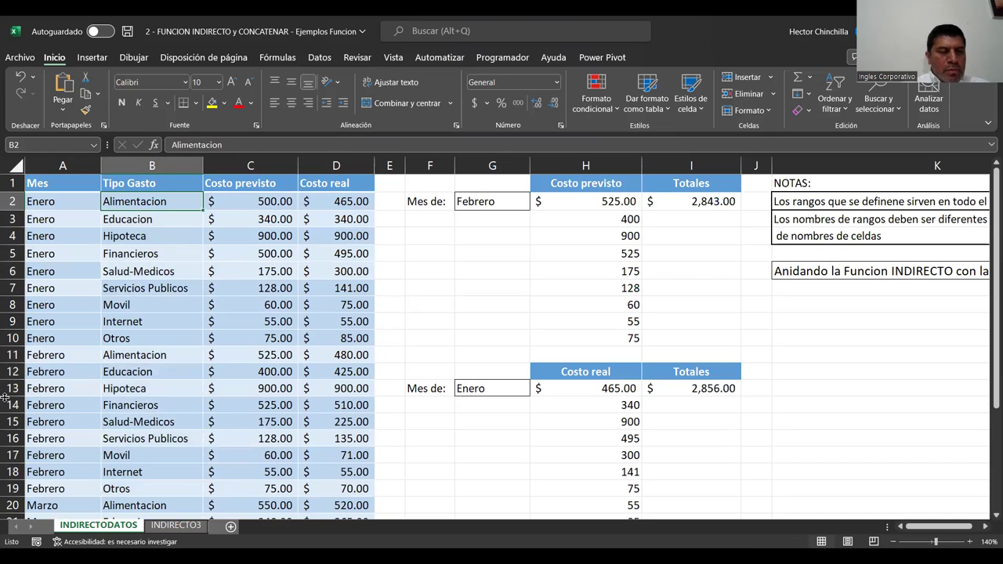
pyautogui.hotkey('shift', 'Down')
pyautogui.hotkey('shift', 'Down')
pyautogui.hotkey('shift', 'Down')
pyautogui.hotkey('shift', 'Down')
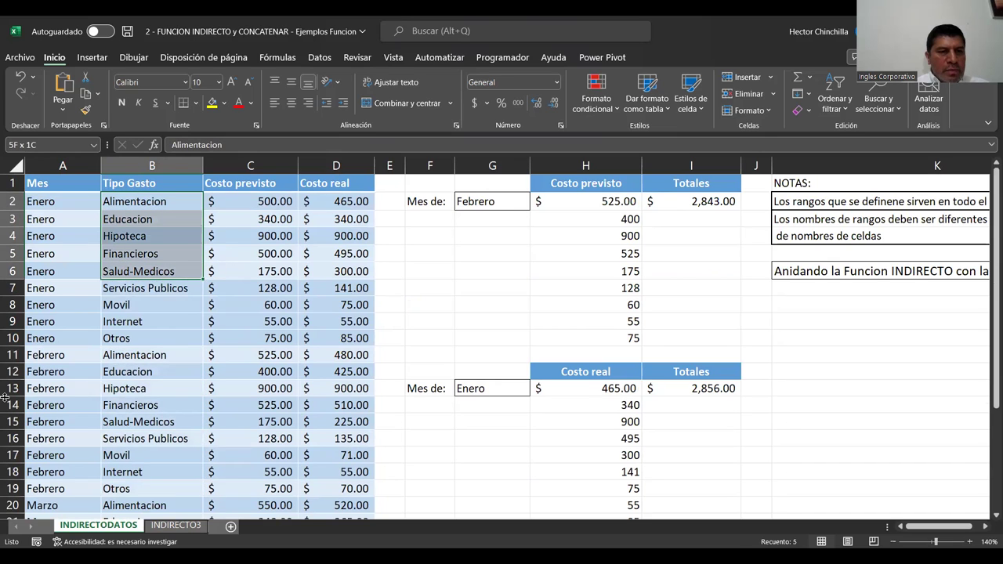
pyautogui.hotkey('shift', 'Down')
pyautogui.hotkey('shift', 'Down')
pyautogui.hotkey('shift', 'Down')
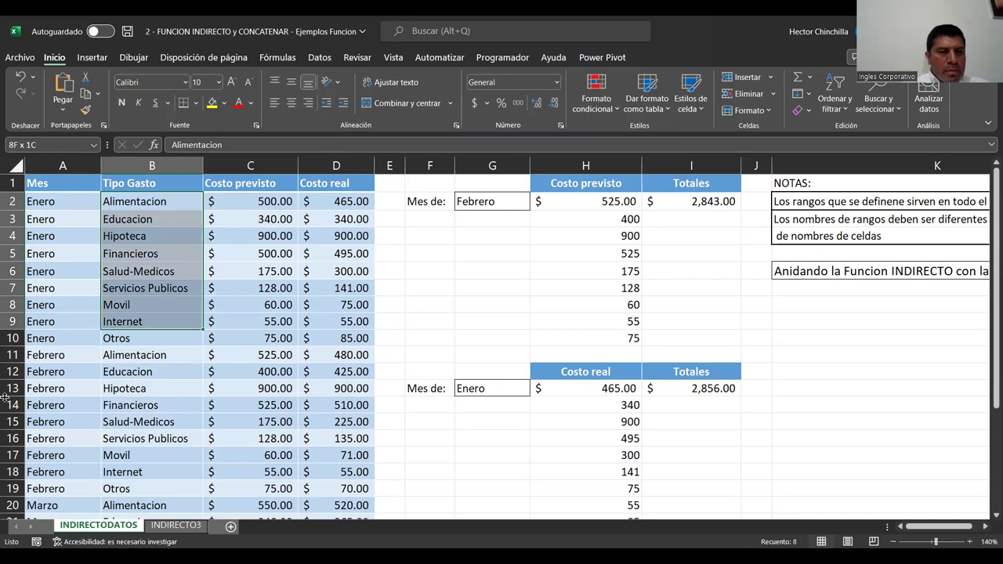
pyautogui.hotkey('shift', 'Down')
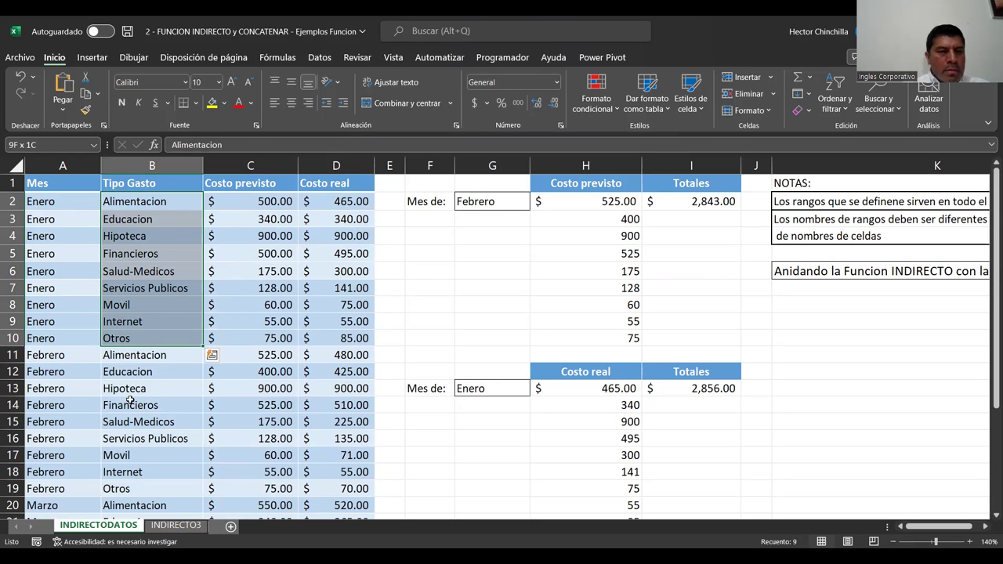
pyautogui.click(167, 382)
pyautogui.scroll(-2, 167, 381)
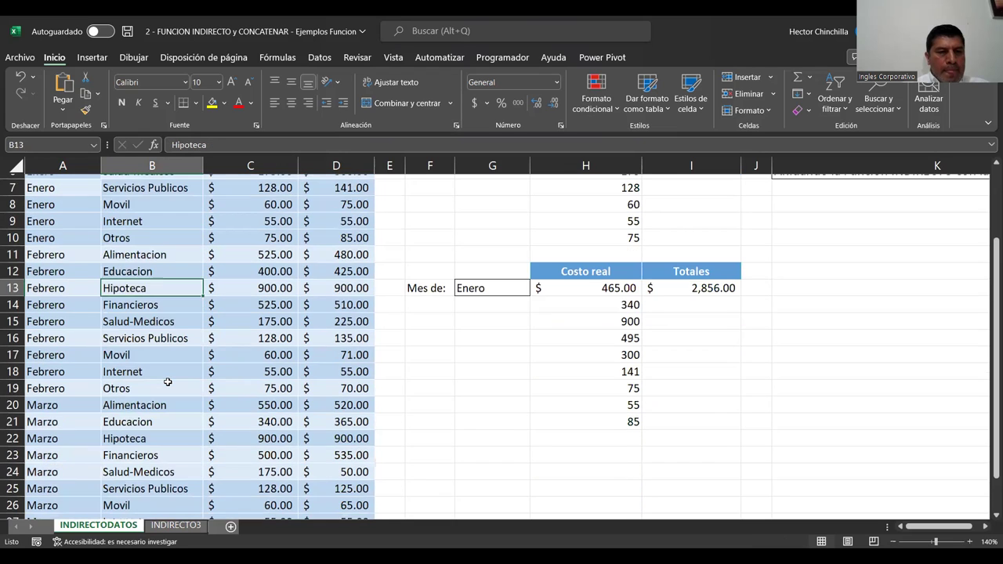
pyautogui.click(131, 408)
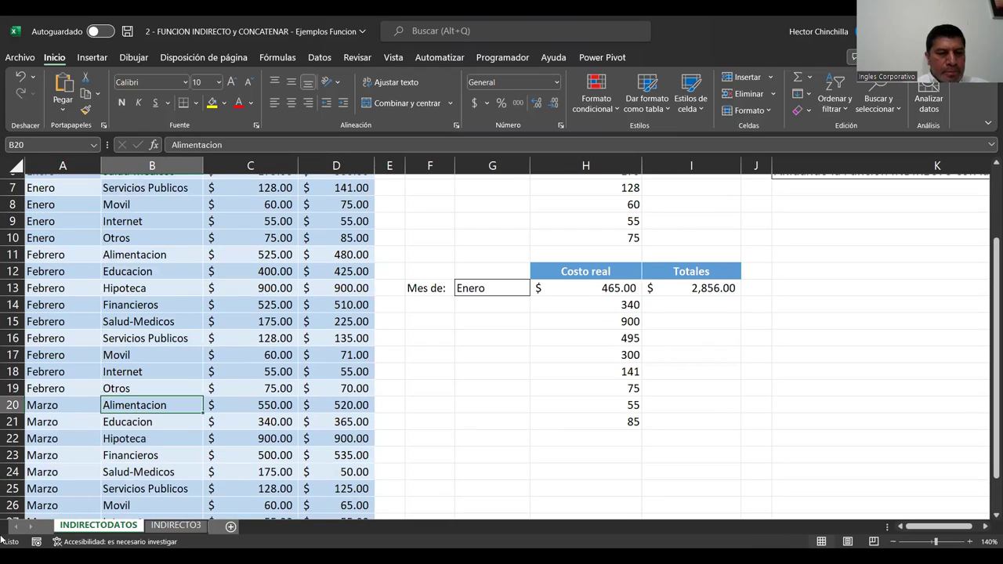
pyautogui.hotkey('shift', 'Down')
pyautogui.hotkey('shift', 'Down')
pyautogui.hotkey('shift', 'Down')
pyautogui.hotkey('shift', 'Down')
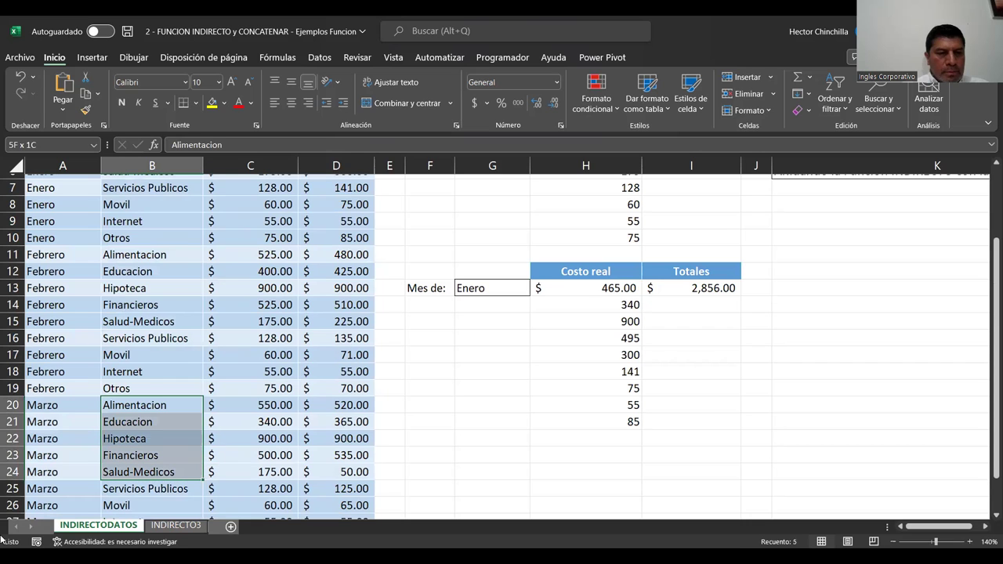
pyautogui.hotkey('shift', 'Down')
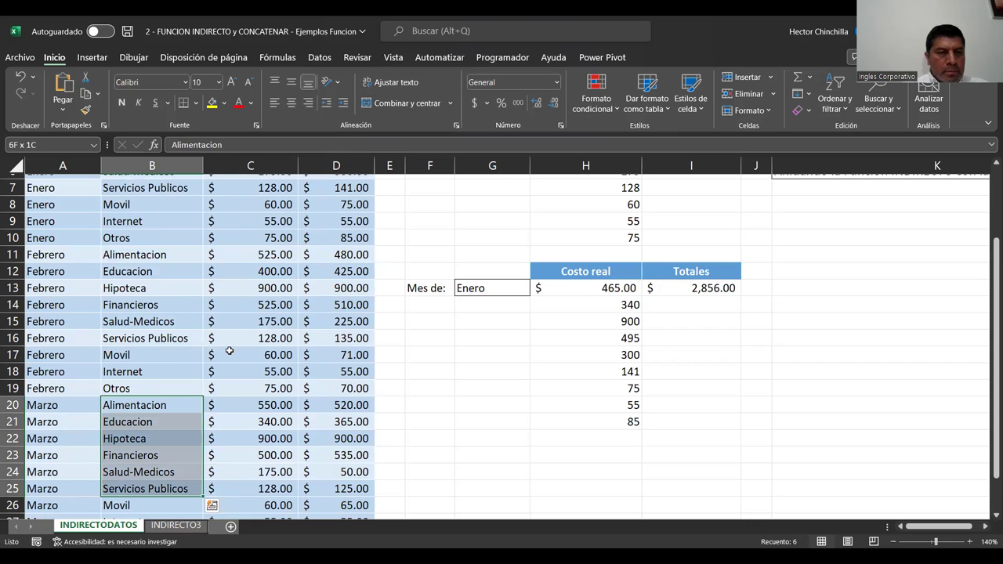
pyautogui.hotkey('shift', 'Down')
pyautogui.hotkey('shift', 'Down')
pyautogui.hotkey('shift', 'Down')
pyautogui.hotkey('shift', 'Down')
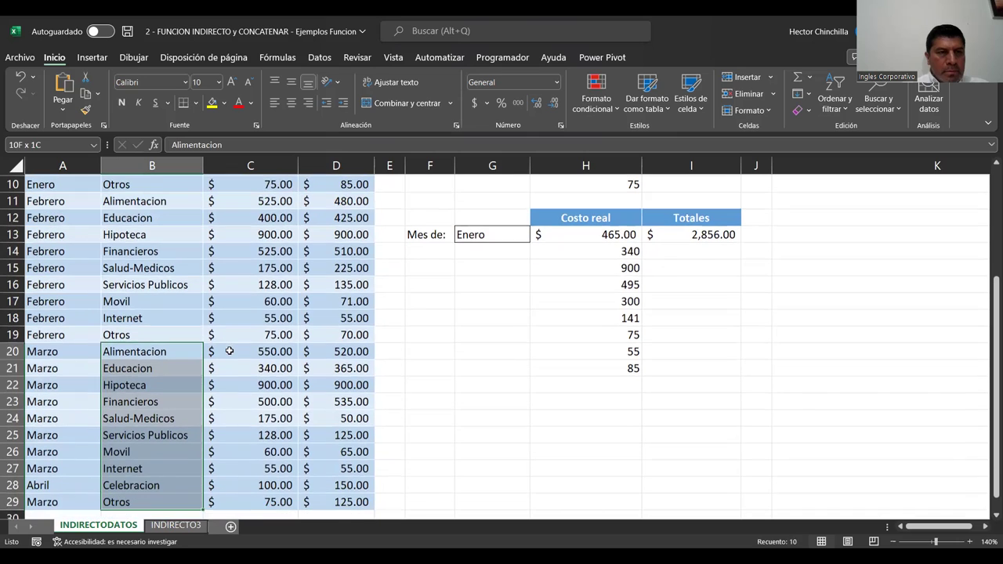
pyautogui.scroll(-1, 229, 350)
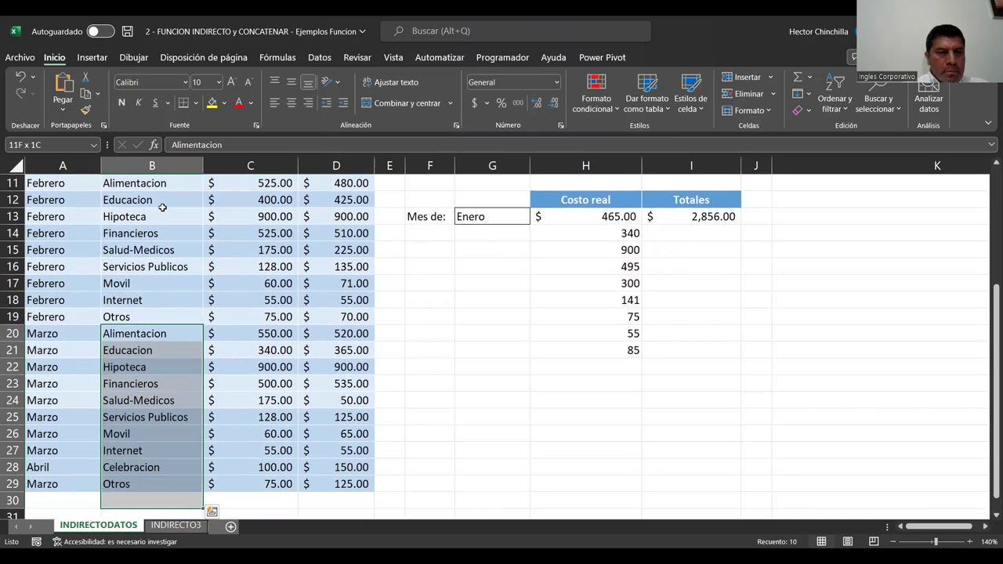
pyautogui.scroll(1, 161, 206)
pyautogui.click(157, 202)
pyautogui.press('Up')
pyautogui.press('Up')
pyautogui.press('Up')
pyautogui.press('Up')
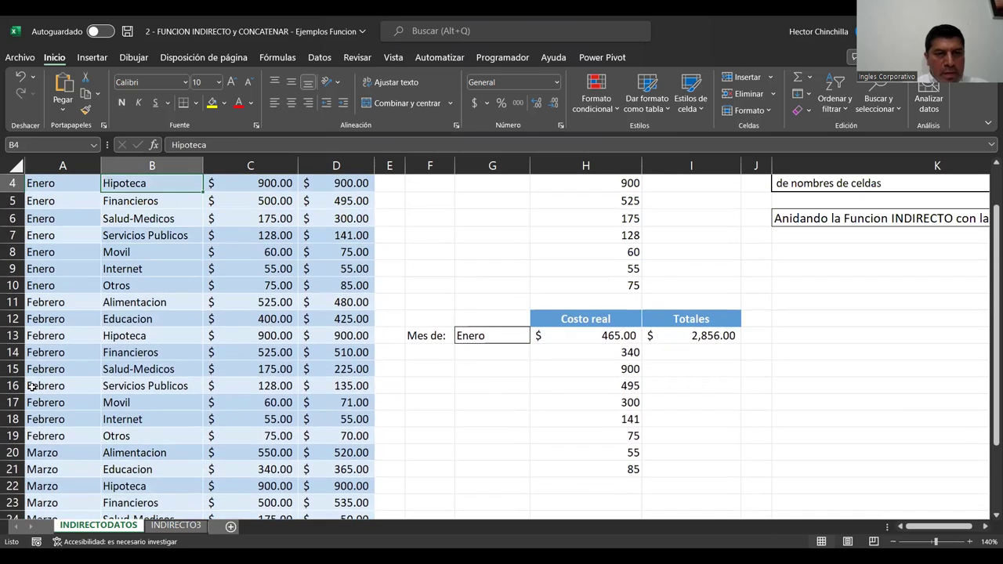
pyautogui.press('Up')
pyautogui.press('Up')
pyautogui.press('Up')
# Mark the Enero expense-type rows to compare them with the rows covered by TiposGasto.
pyautogui.moveTo(135, 202); pyautogui.dragTo(138, 337)
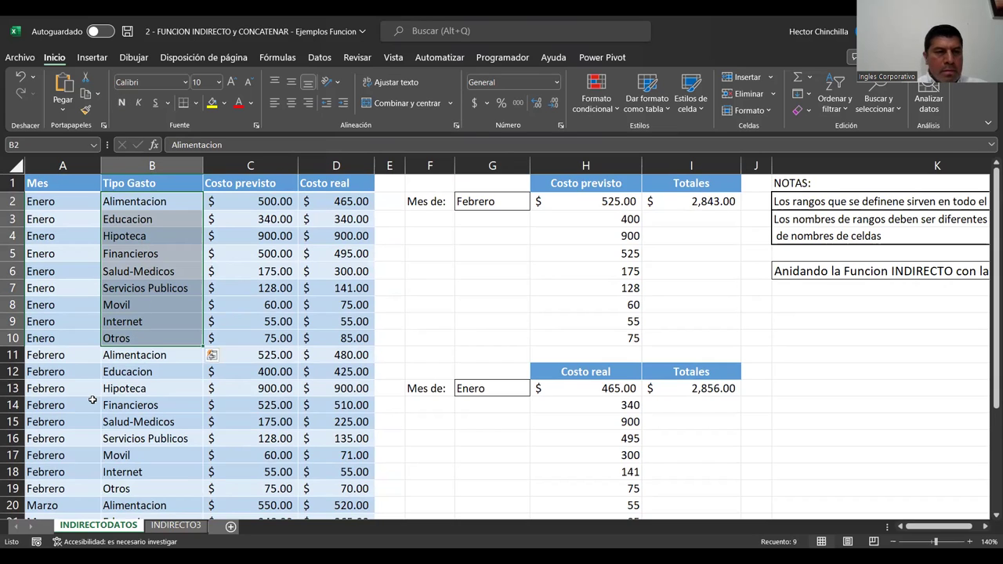
pyautogui.hotkey('shift', 'Up')
pyautogui.hotkey('shift', 'Up')
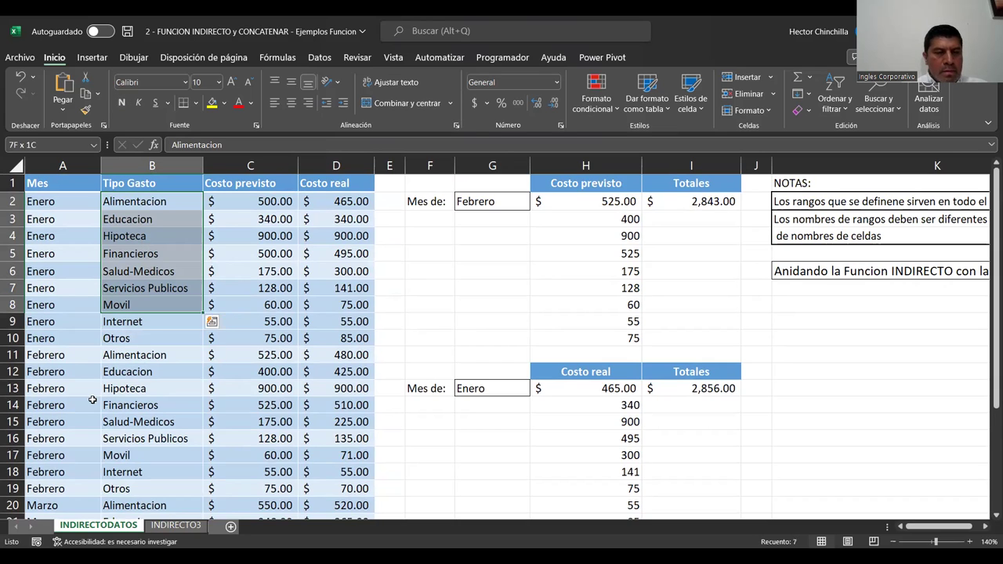
pyautogui.hotkey('shift', 'Up')
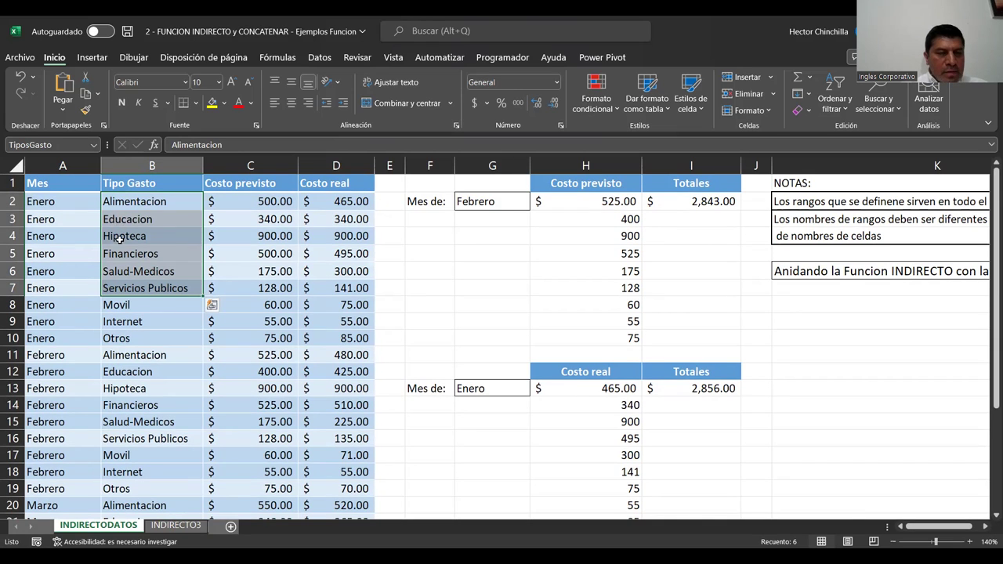
pyautogui.moveTo(129, 205); pyautogui.dragTo(166, 355)
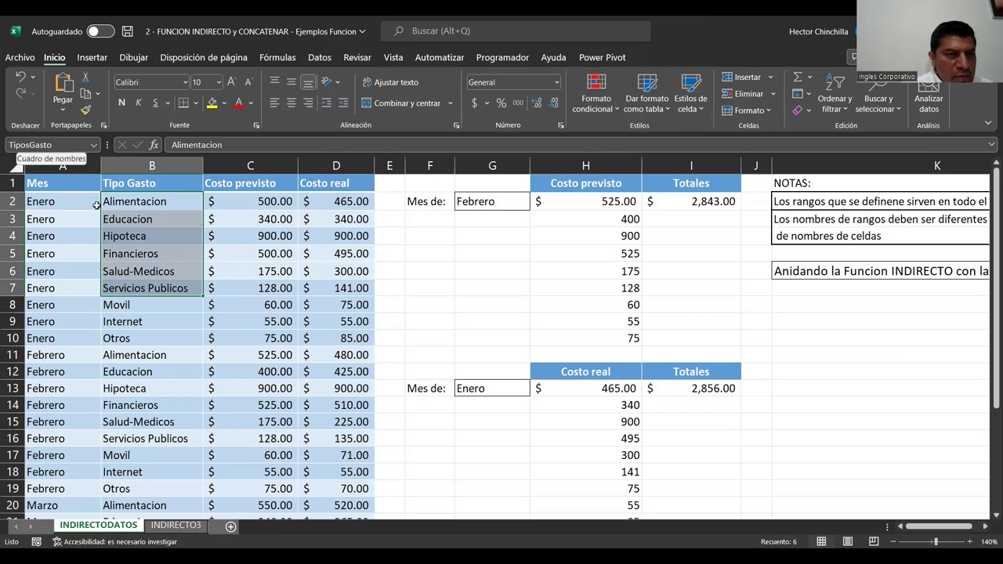
pyautogui.click(135, 229)
pyautogui.click(121, 204)
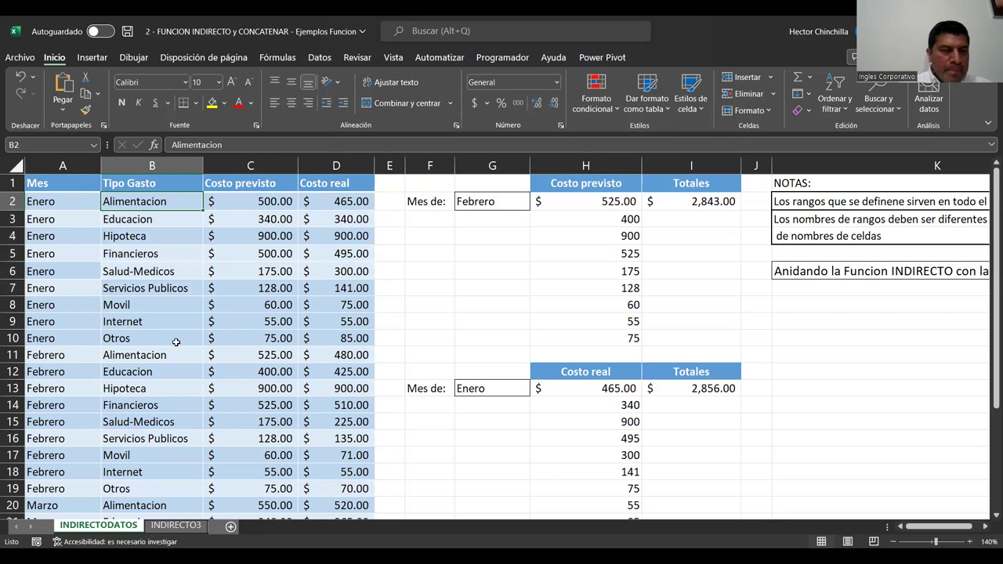
# Scroll down to rows 13–29, showing the Marzo expenses and the Abril Celebracion row.
pyautogui.press('Down')
pyautogui.press('Down')
pyautogui.scroll(-2, 177, 341)
pyautogui.scroll(-2, 179, 340)
pyautogui.scroll(-1, 179, 339)
pyautogui.scroll(1, 180, 337)
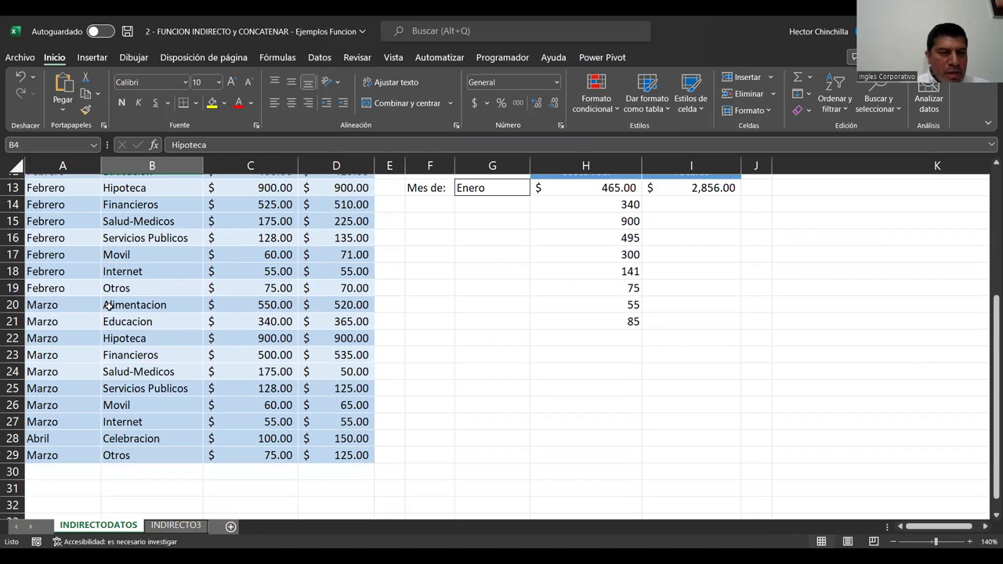
# Relabel the Celebracion row's month in A28 from Abril to Marzo.
pyautogui.moveTo(108, 305); pyautogui.dragTo(68, 440)
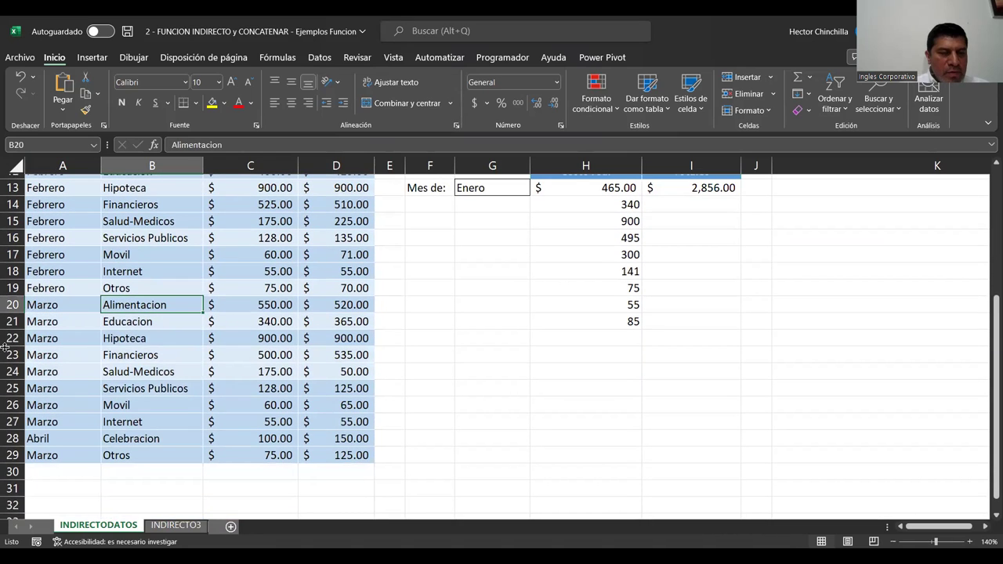
pyautogui.click(68, 441)
pyautogui.write('MA')
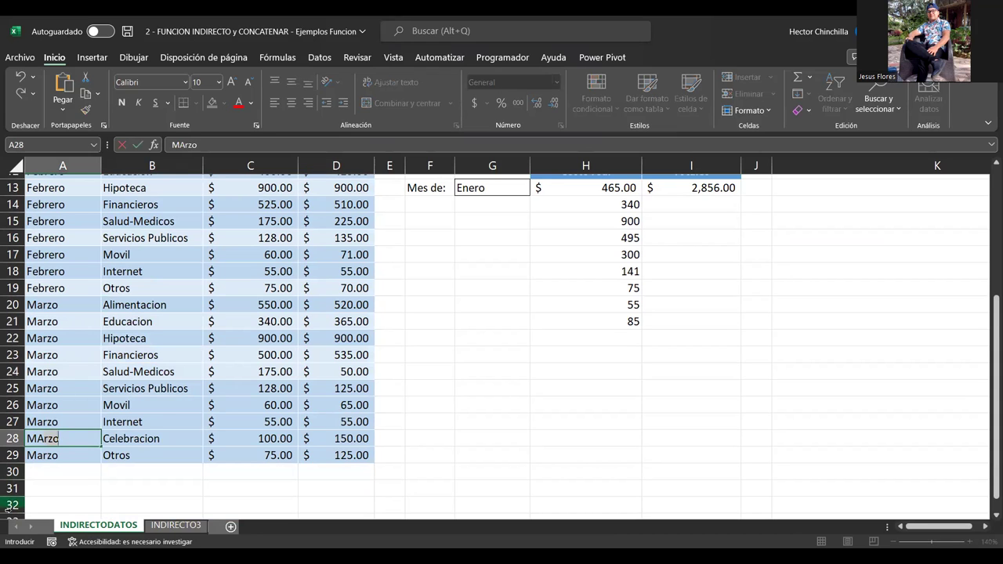
pyautogui.press('Return')
pyautogui.press('Up')
pyautogui.press('Up')
pyautogui.press('Up')
pyautogui.press('Up')
pyautogui.press('Up')
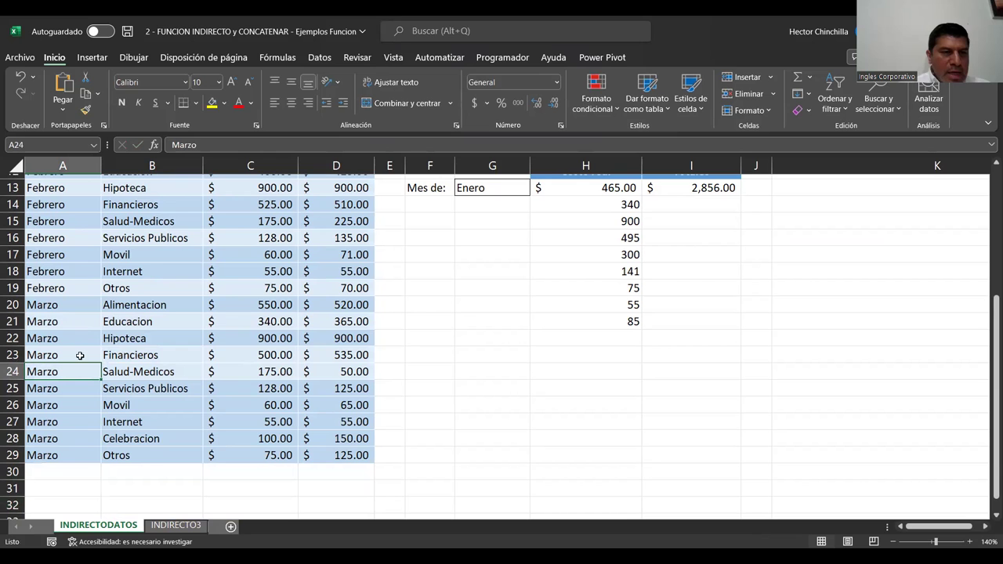
pyautogui.scroll(1, 105, 290)
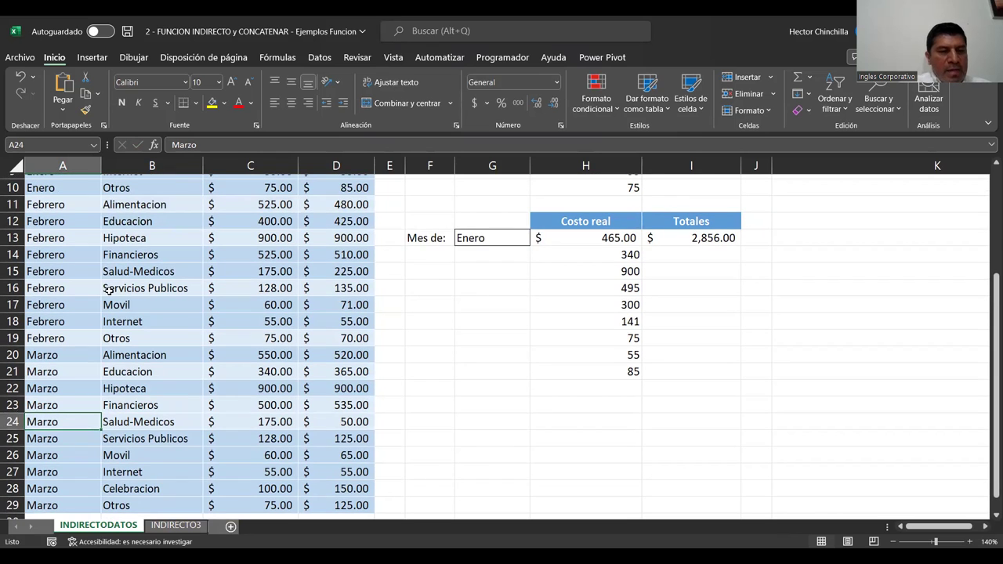
pyautogui.scroll(1, 110, 289)
pyautogui.scroll(-2, 117, 292)
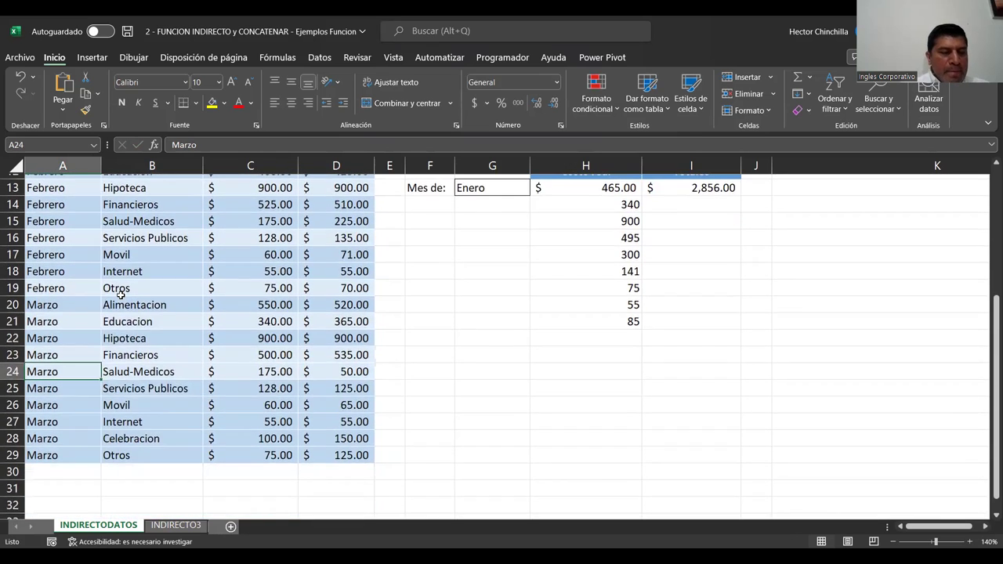
pyautogui.scroll(2, 119, 292)
pyautogui.scroll(2, 120, 292)
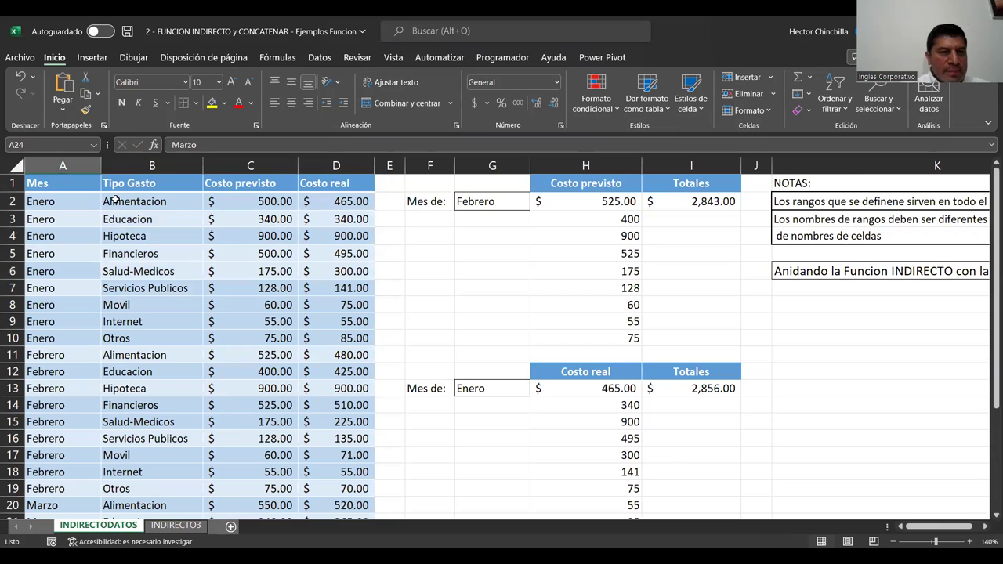
pyautogui.moveTo(115, 201)
pyautogui.mouseDown()
pyautogui.moveTo(136, 301)
pyautogui.moveTo(137, 290)
pyautogui.mouseUp()
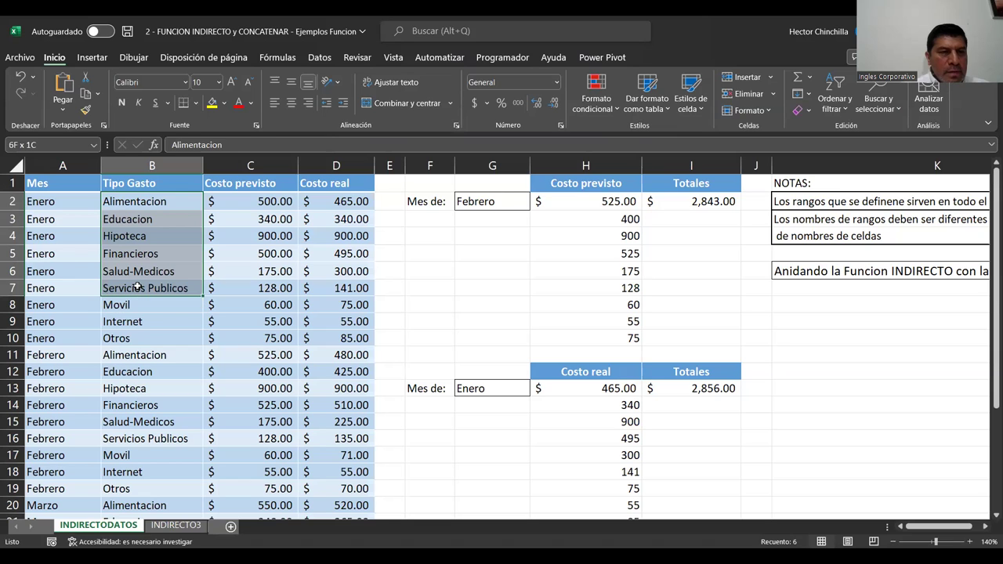
pyautogui.click(135, 257)
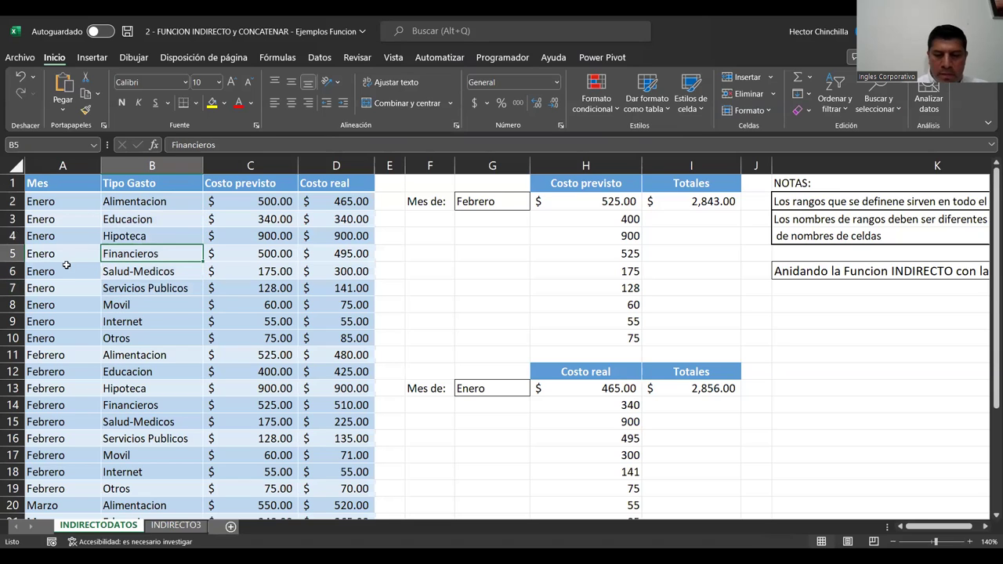
pyautogui.press('Up')
pyautogui.press('Up')
pyautogui.press('Up')
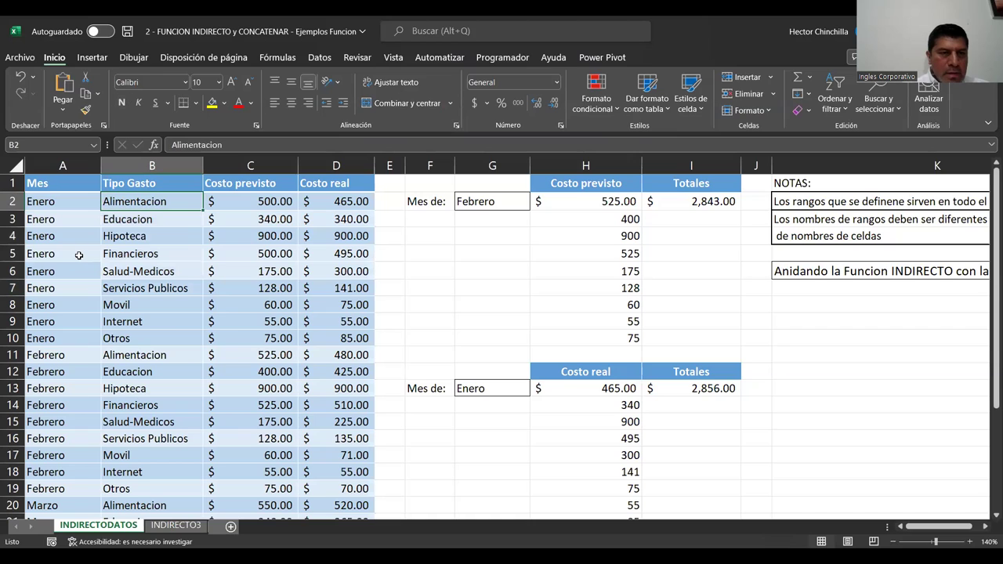
pyautogui.hotkey('shift', 'Down')
pyautogui.hotkey('shift', 'Down')
pyautogui.hotkey('shift', 'Down')
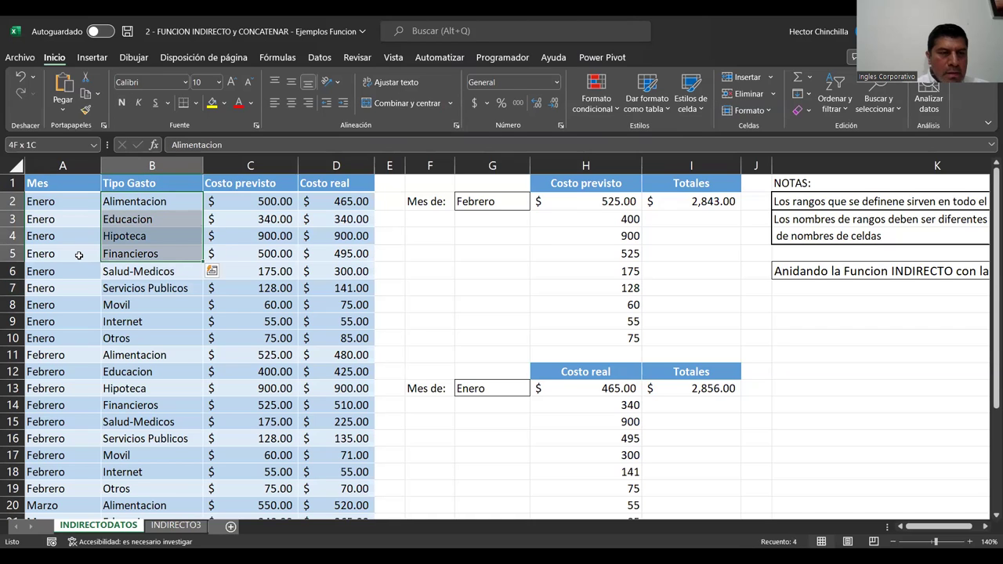
pyautogui.hotkey('shift', 'Down')
pyautogui.hotkey('shift', 'Down')
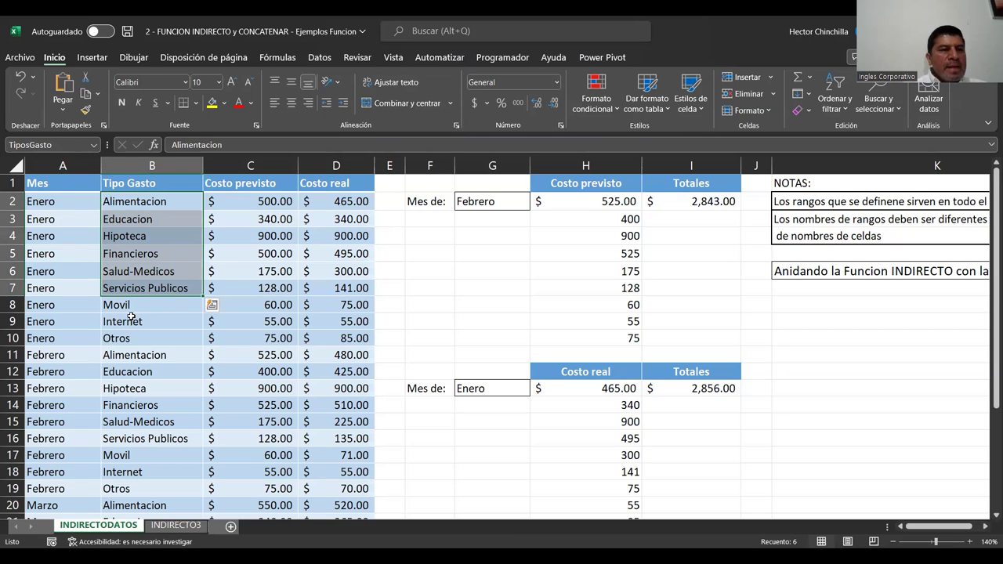
pyautogui.click(130, 318)
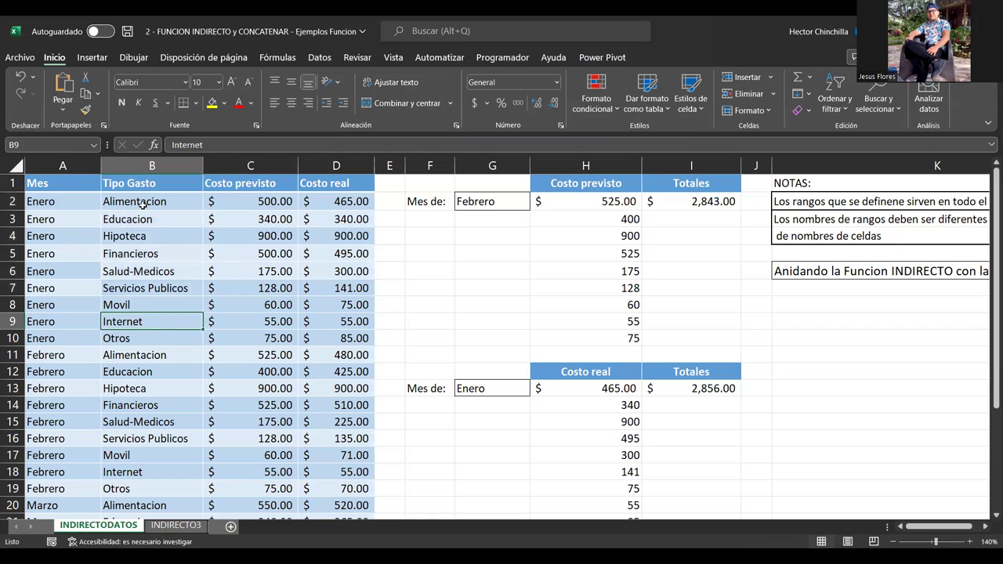
pyautogui.click(142, 203)
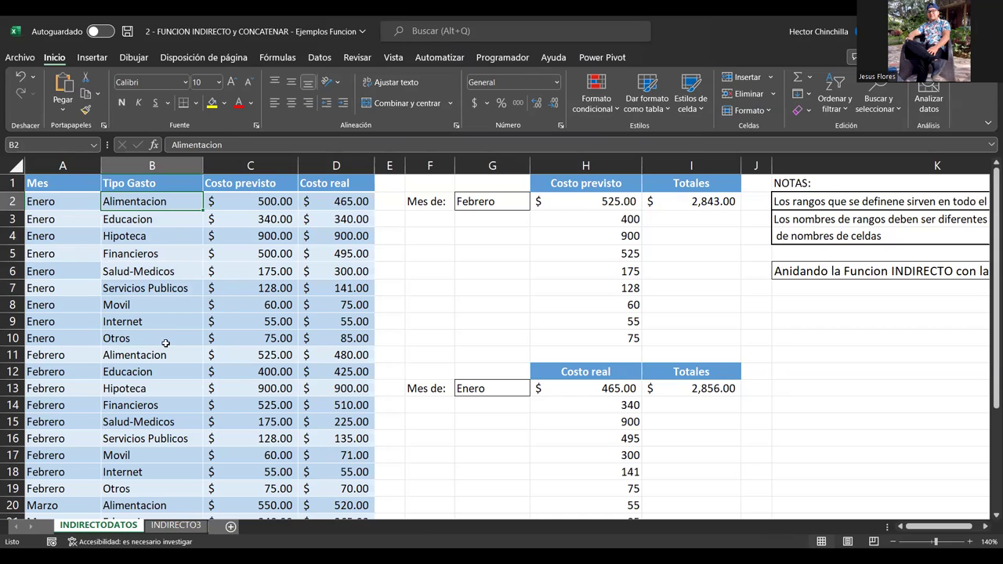
pyautogui.click(139, 291)
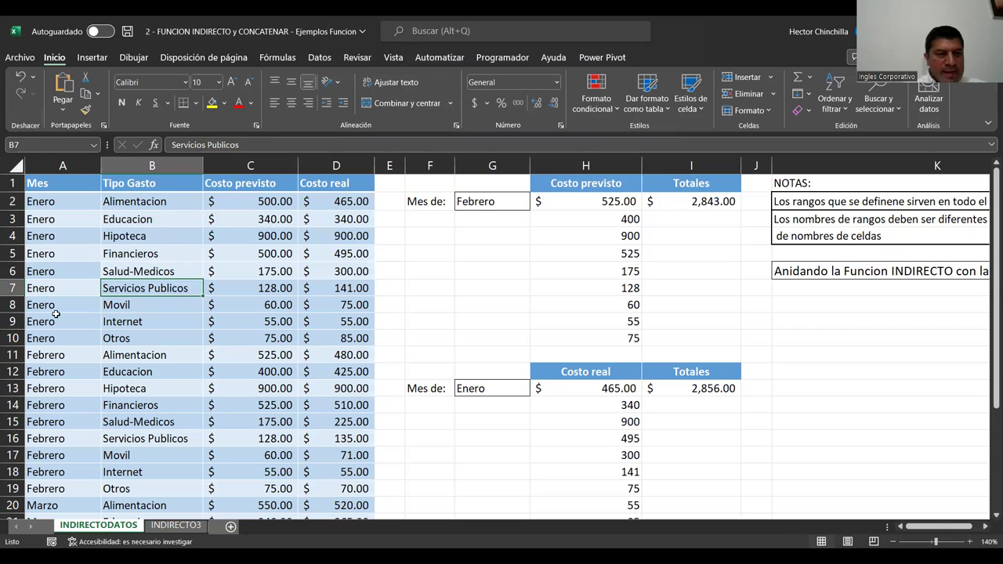
pyautogui.moveTo(38, 306); pyautogui.dragTo(43, 338)
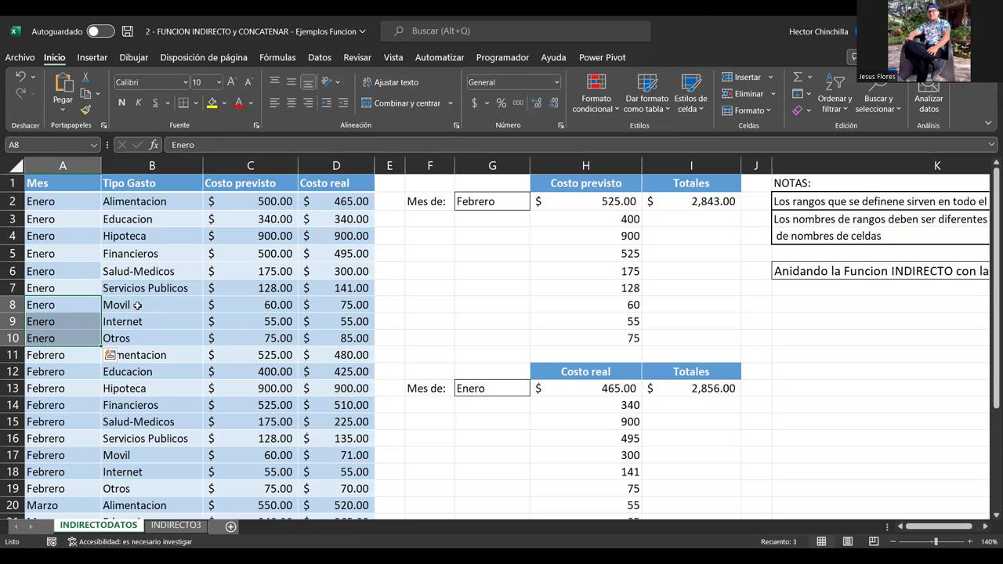
pyautogui.click(137, 305)
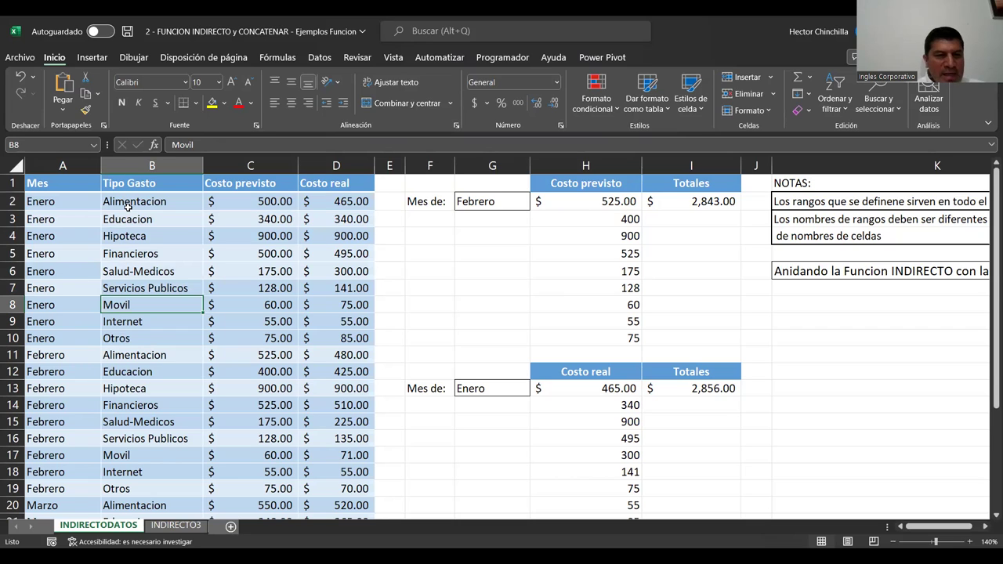
pyautogui.moveTo(128, 205); pyautogui.dragTo(138, 279)
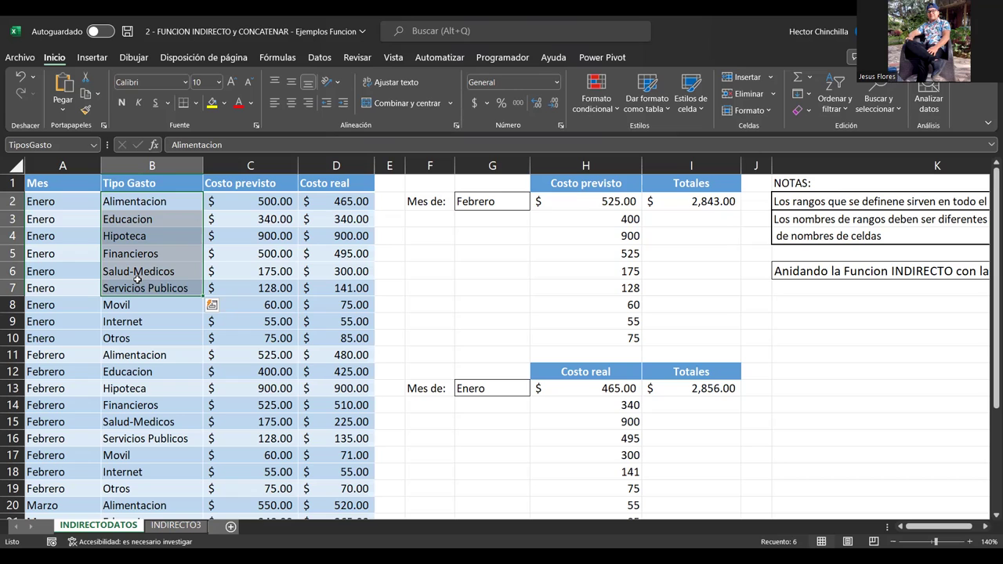
pyautogui.click(127, 319)
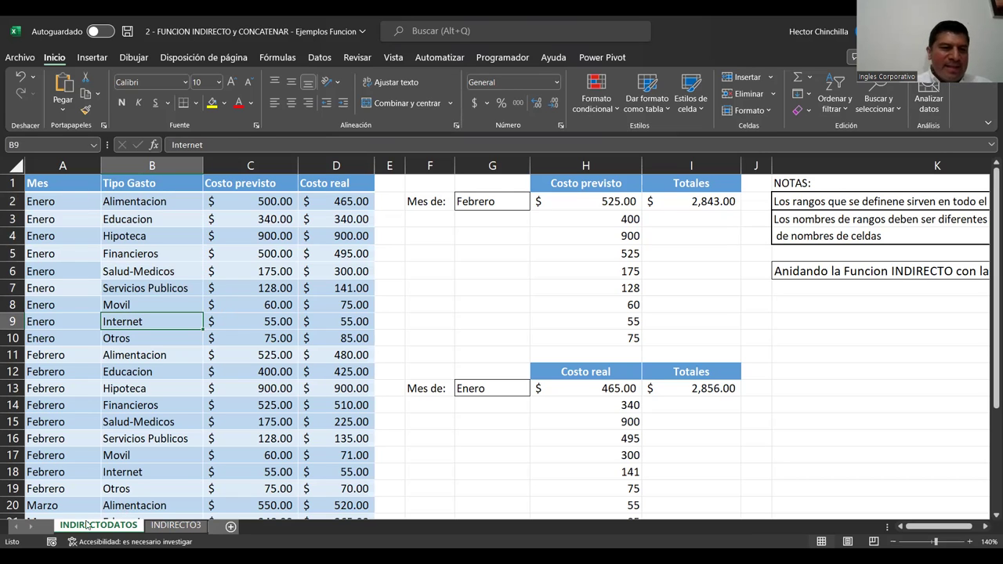
pyautogui.press('Left')
pyautogui.press('Up')
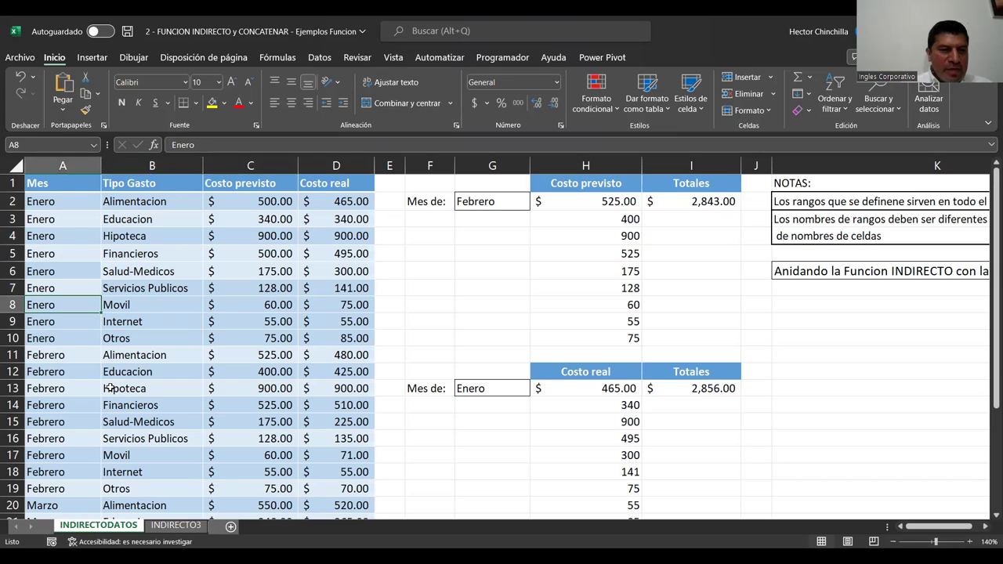
pyautogui.press('Up')
pyautogui.press('Right')
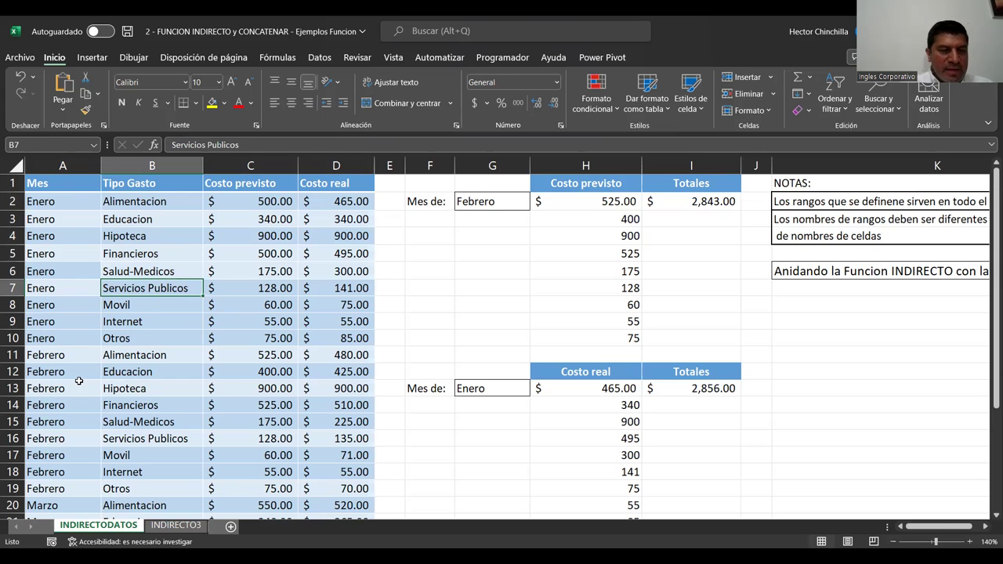
pyautogui.hotkey('shift', 'Up')
pyautogui.hotkey('shift', 'Up')
pyautogui.hotkey('shift', 'Up')
pyautogui.hotkey('shift', 'Up')
pyautogui.hotkey('shift', 'Up')
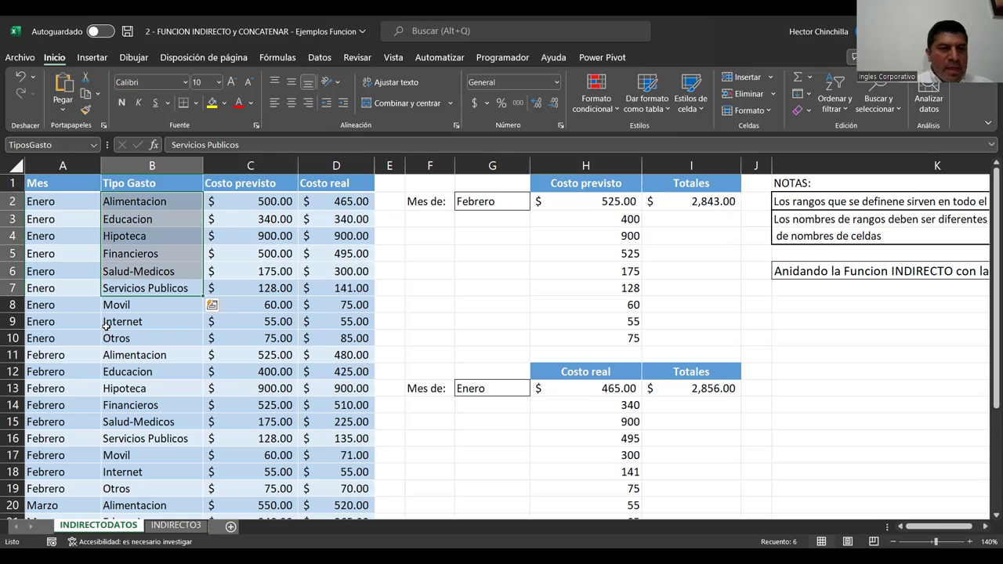
pyautogui.click(111, 322)
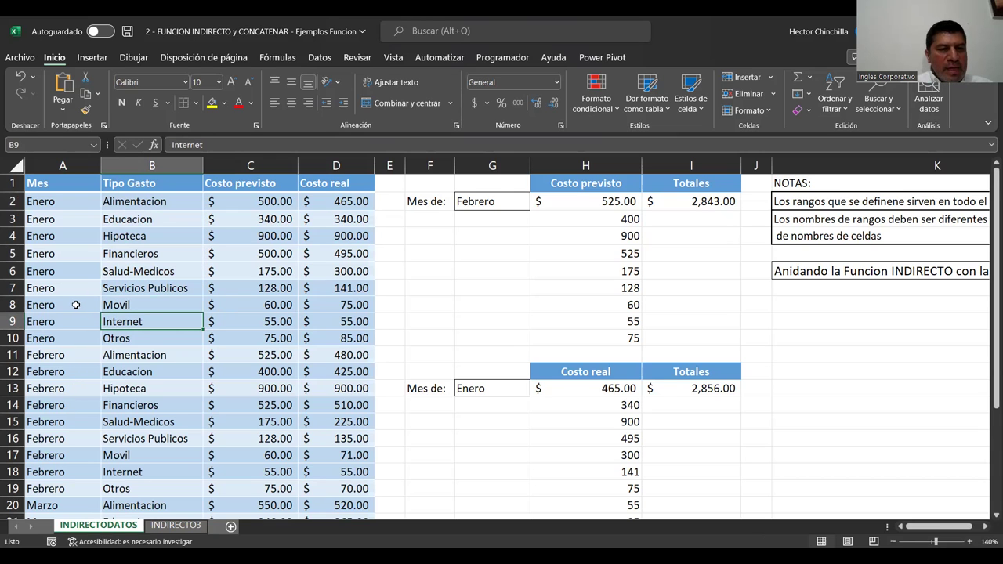
pyautogui.click(33, 307)
pyautogui.hotkey('shift', 'Right')
pyautogui.hotkey('shift', 'Right')
pyautogui.hotkey('shift', 'Right')
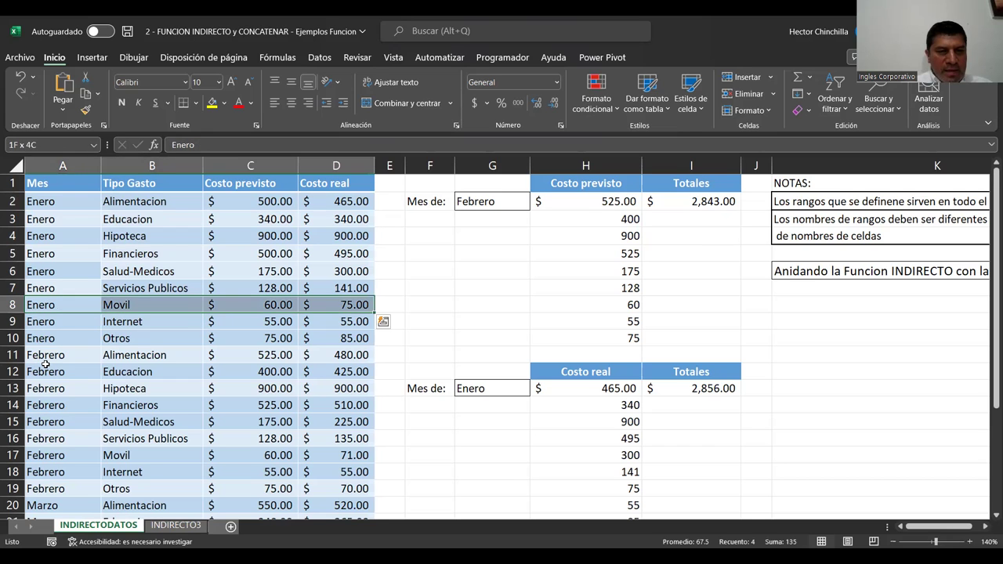
pyautogui.moveTo(45, 364); pyautogui.dragTo(135, 329)
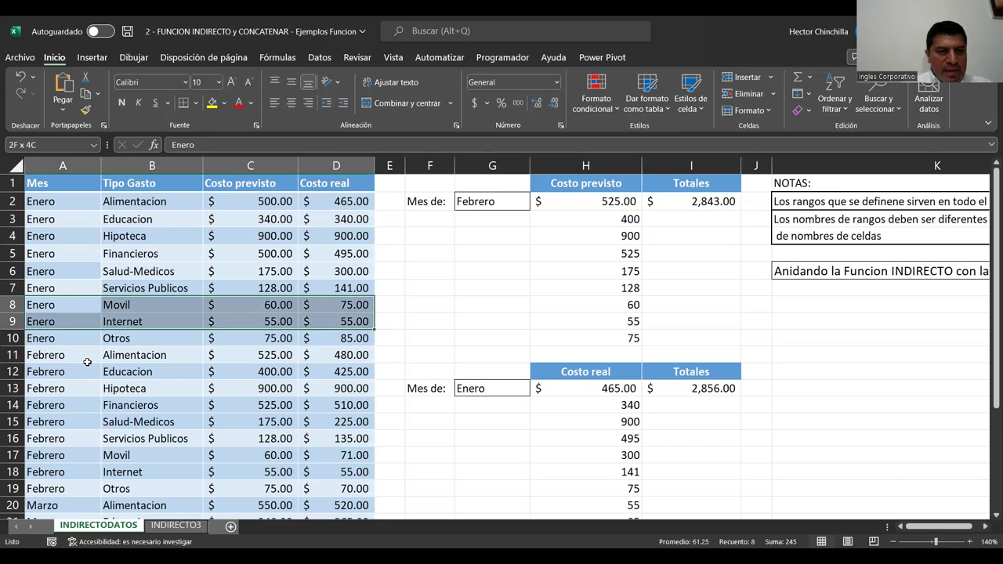
pyautogui.rightClick(135, 332)
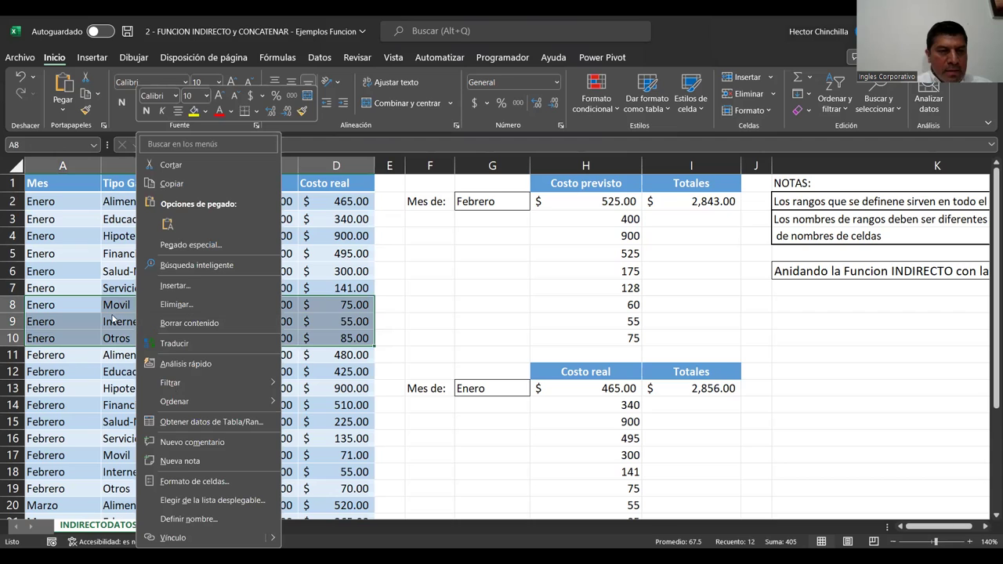
pyautogui.click(93, 284)
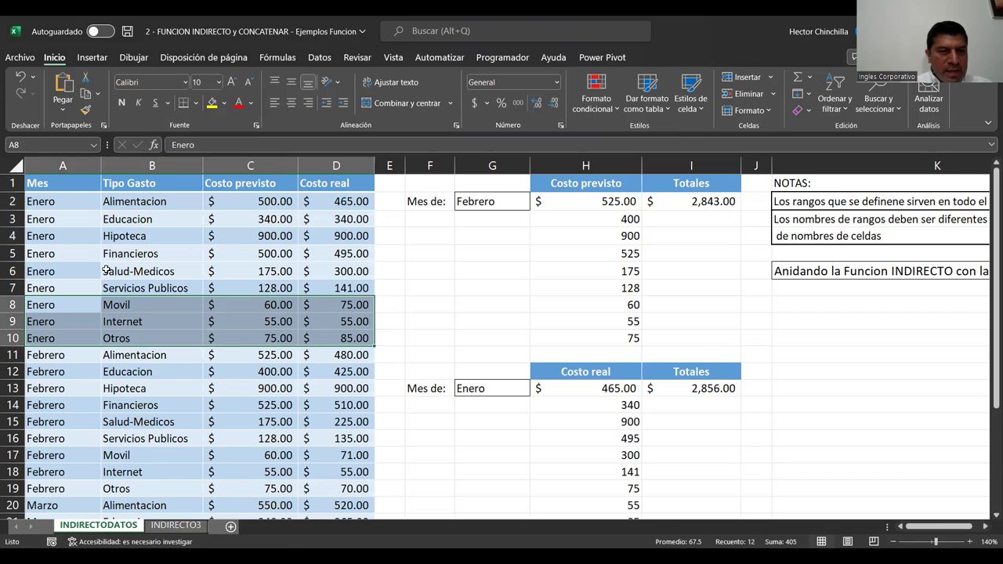
pyautogui.click(110, 290)
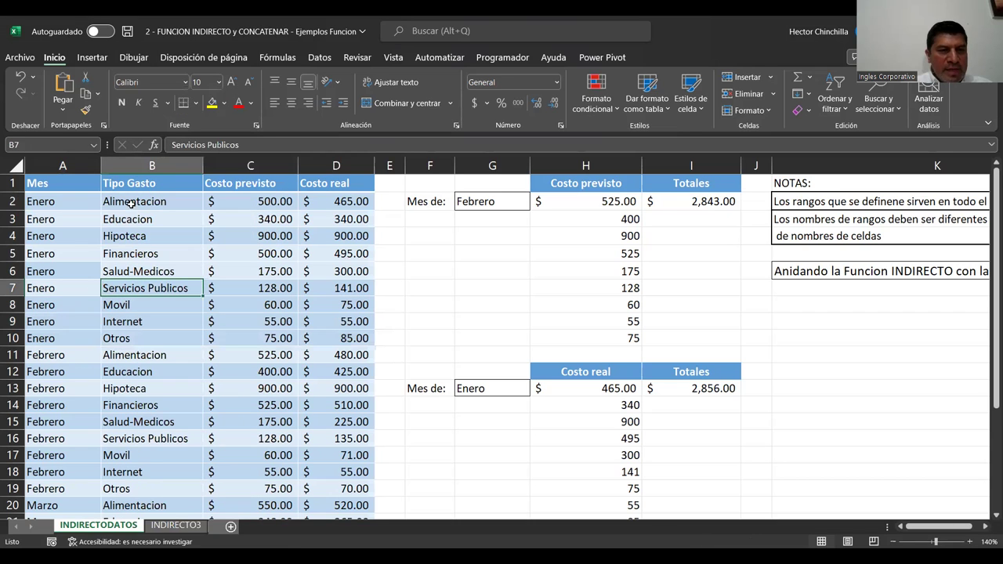
pyautogui.moveTo(132, 203); pyautogui.dragTo(135, 283)
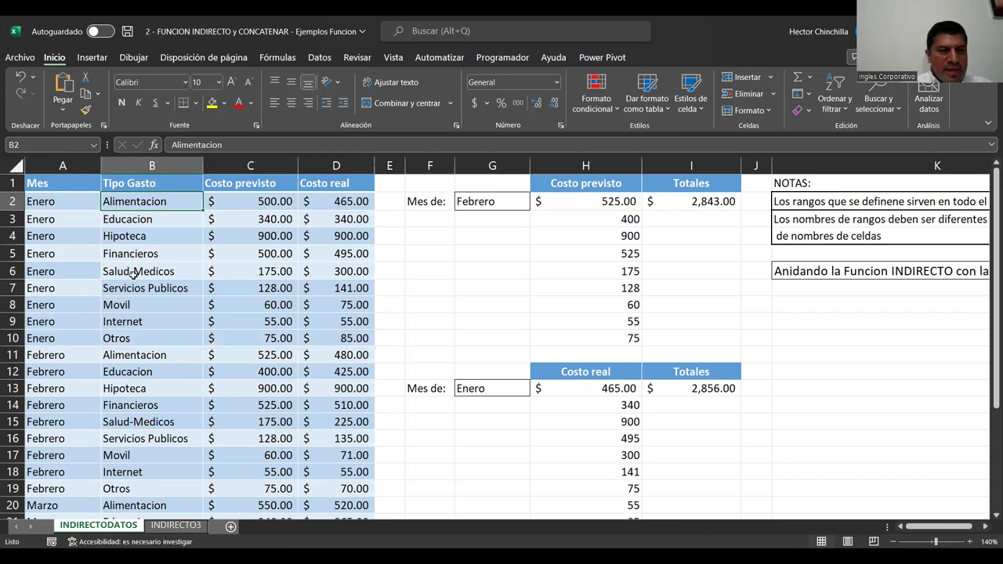
pyautogui.click(152, 341)
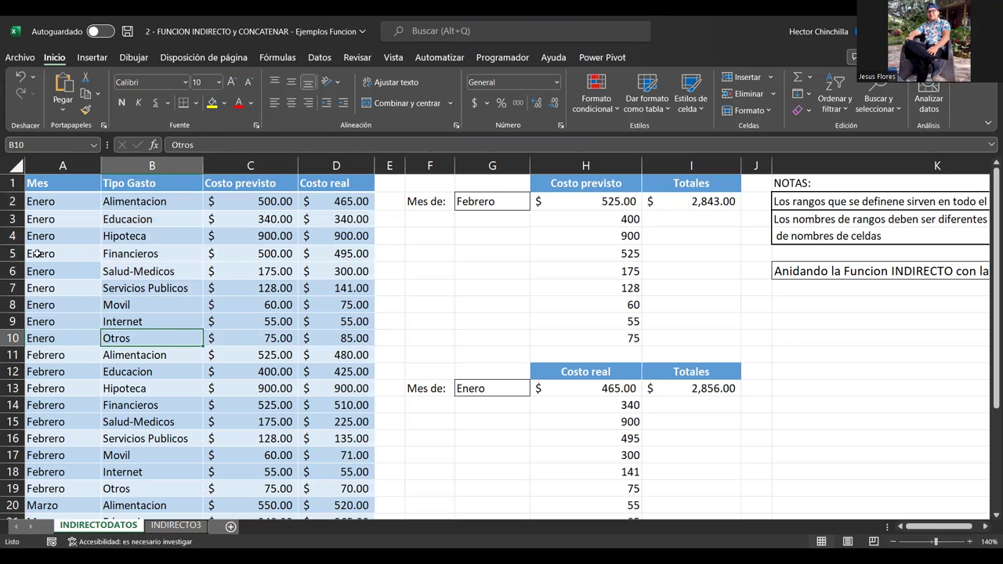
pyautogui.click(35, 254)
pyautogui.hotkey('shift', 'Right')
pyautogui.hotkey('shift', 'Right')
pyautogui.hotkey('shift', 'Right')
pyautogui.hotkey('shift', 'Down')
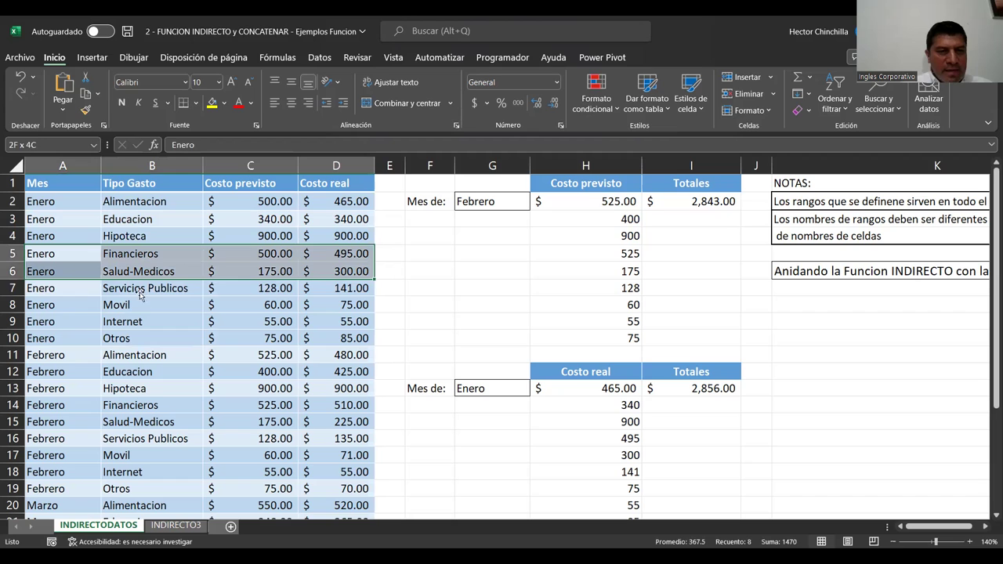
pyautogui.hotkey('shift', 'Down')
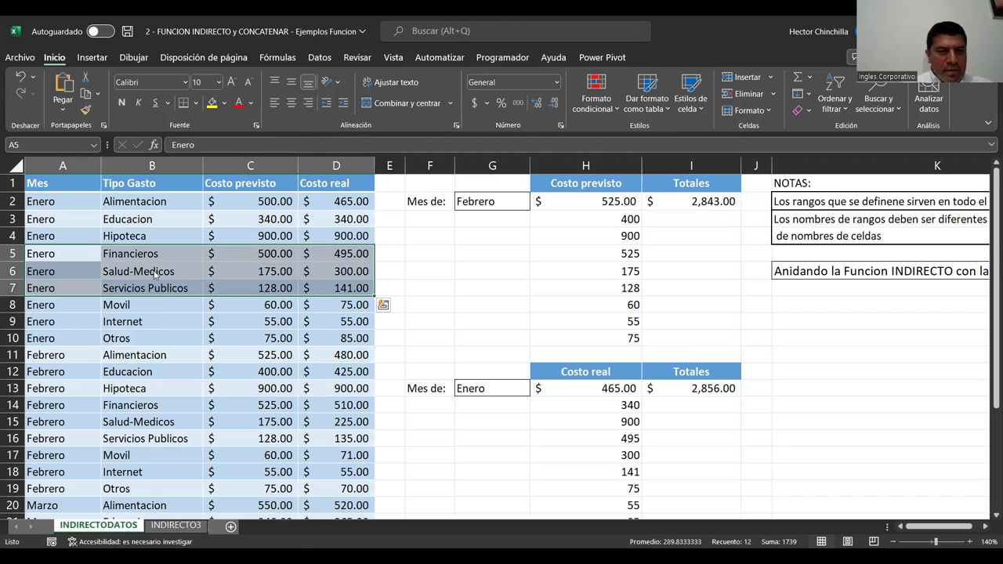
# Insert blank cells at A5:D7 below Hipoteca, shifting the existing data down.
pyautogui.rightClick(155, 273)
pyautogui.click(191, 286)
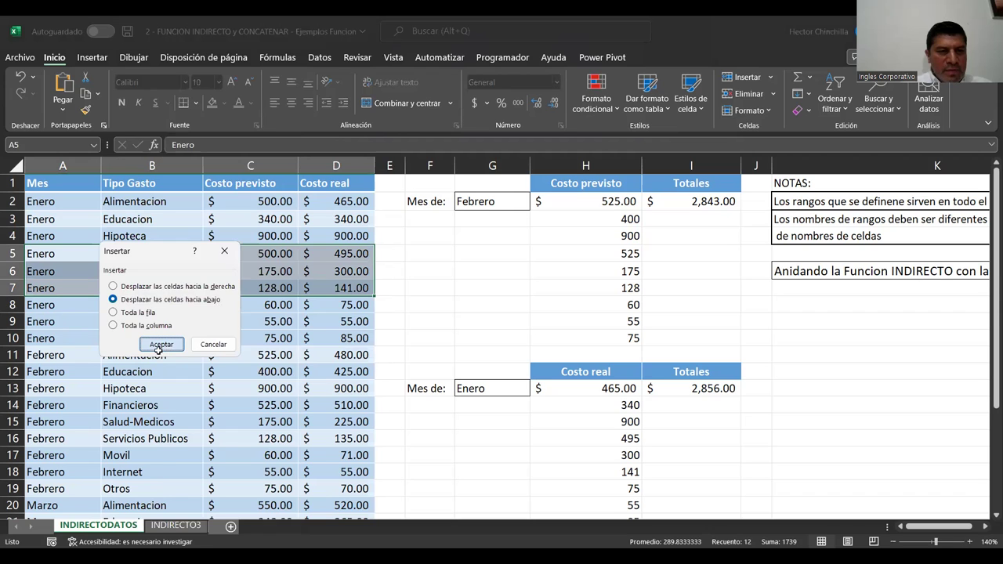
pyautogui.click(160, 345)
pyautogui.click(136, 321)
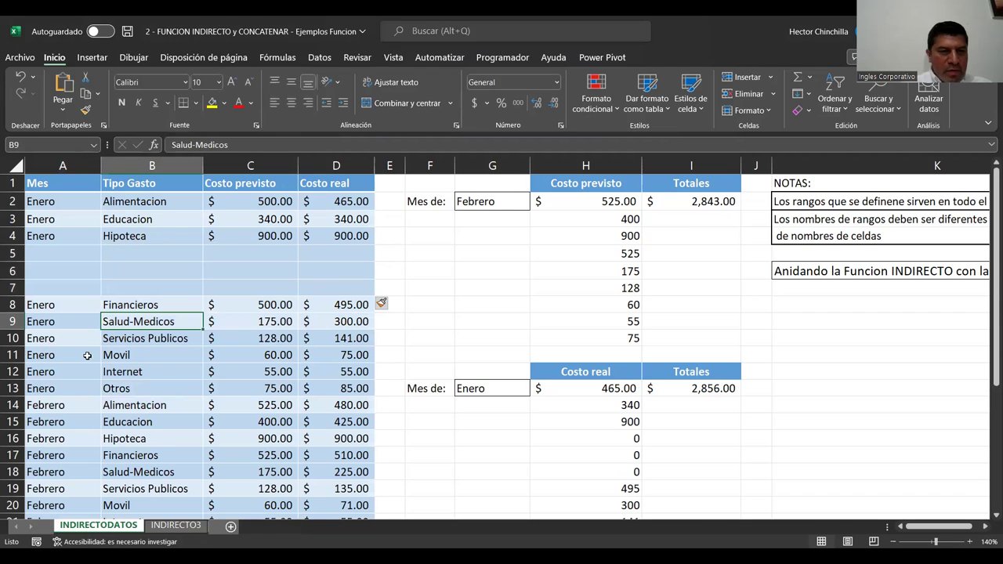
# Move the Enero Movil, Internet and Otros rows from A11:D13 into rows 5–7.
pyautogui.moveTo(57, 355)
pyautogui.mouseDown()
pyautogui.moveTo(337, 355)
pyautogui.moveTo(336, 388)
pyautogui.mouseUp()
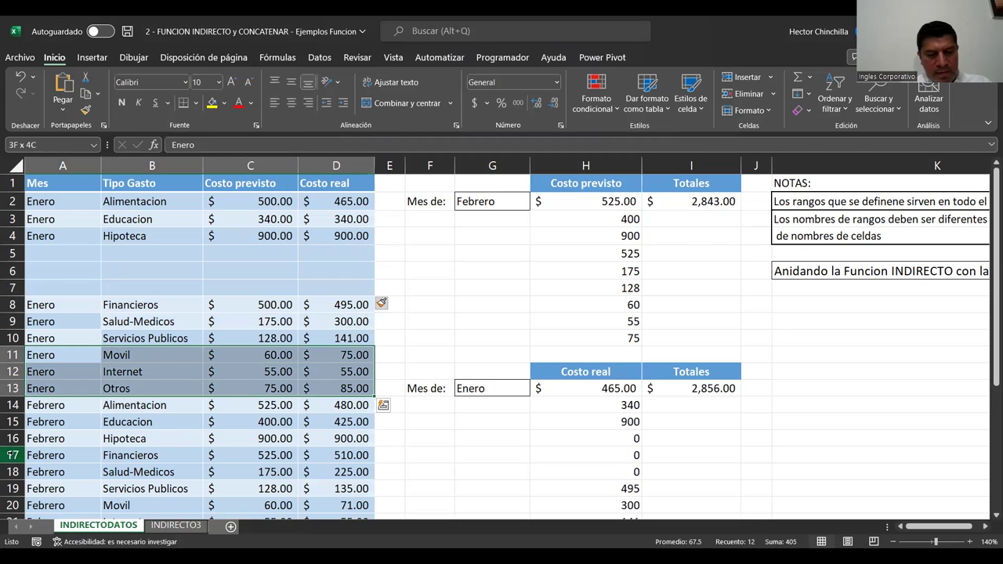
pyautogui.hotkey('ctrl', 'c')
pyautogui.press('Up')
pyautogui.press('Up')
pyautogui.press('Up')
pyautogui.press('Up')
pyautogui.press('Up')
pyautogui.press('Up')
pyautogui.press('Down')
pyautogui.hotkey('ctrl', 'v')
pyautogui.press('Down')
pyautogui.press('Down')
pyautogui.press('Down')
pyautogui.press('Down')
pyautogui.press('Down')
pyautogui.press('Down')
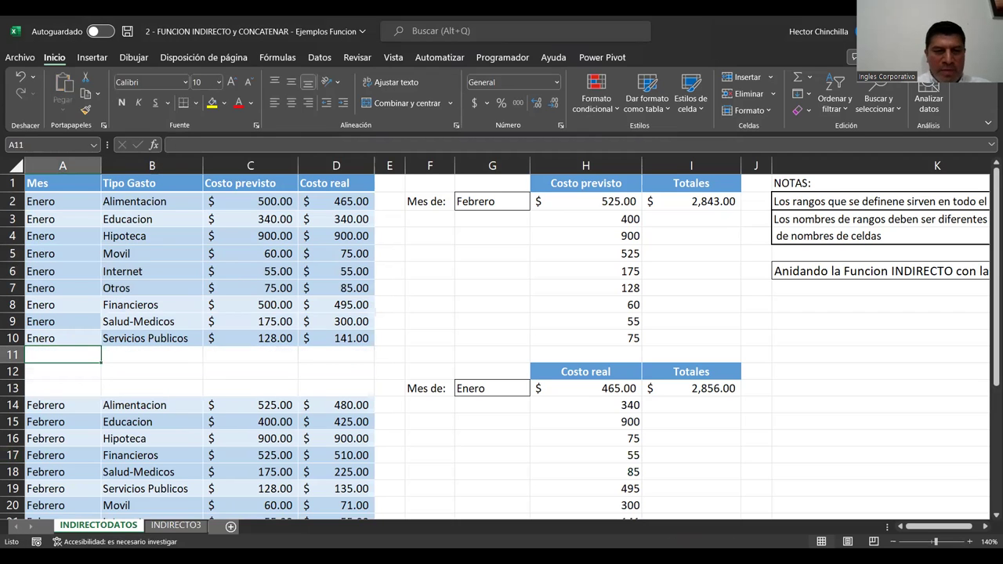
# Delete the empty cells A11:D13 with cells shifted up, so Febrero starts at row 11.
pyautogui.hotkey('shift', 'Right')
pyautogui.hotkey('shift', 'Right')
pyautogui.hotkey('shift', 'Right')
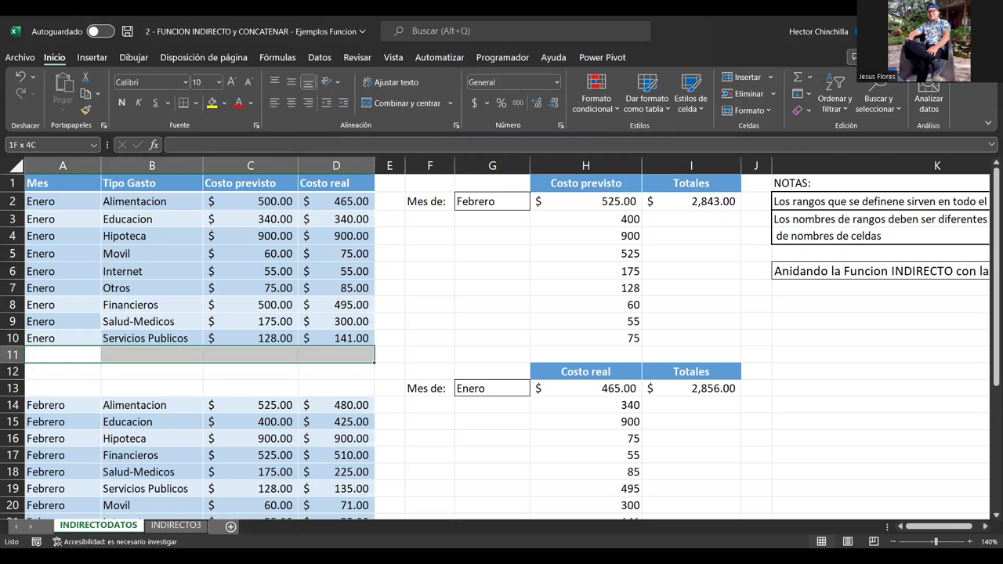
pyautogui.hotkey('shift', 'Down')
pyautogui.hotkey('shift', 'Down')
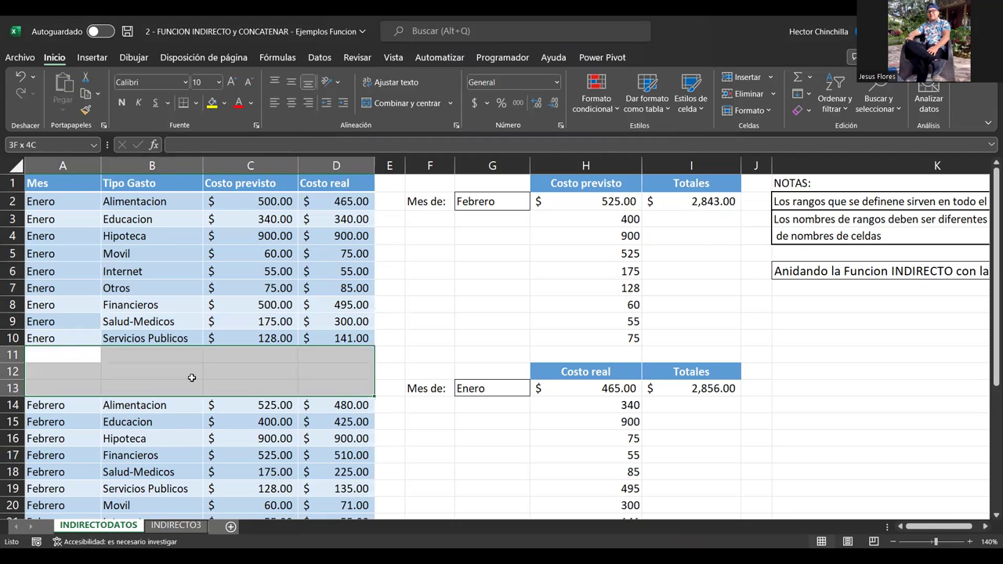
pyautogui.rightClick(197, 381)
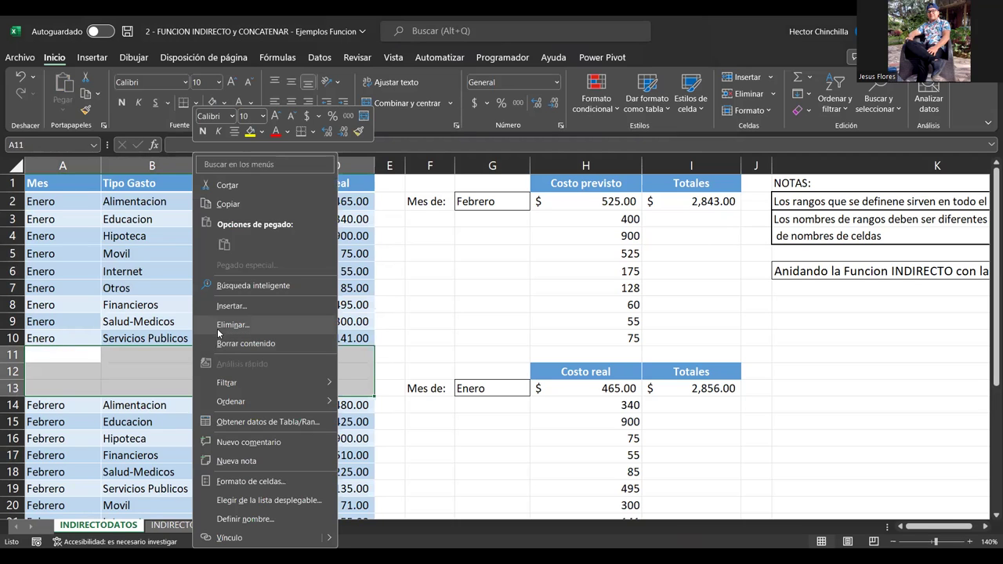
pyautogui.click(215, 324)
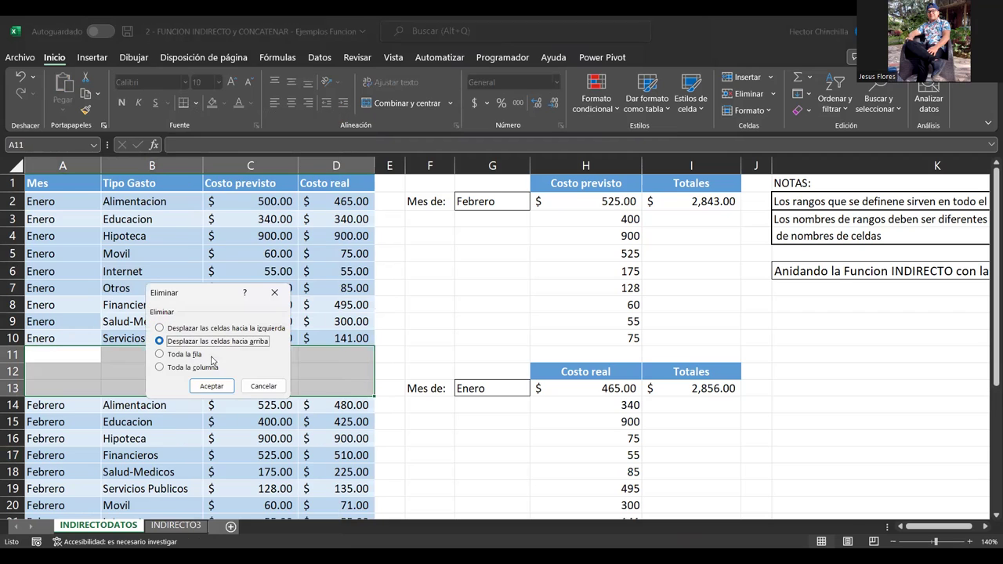
pyautogui.click(193, 387)
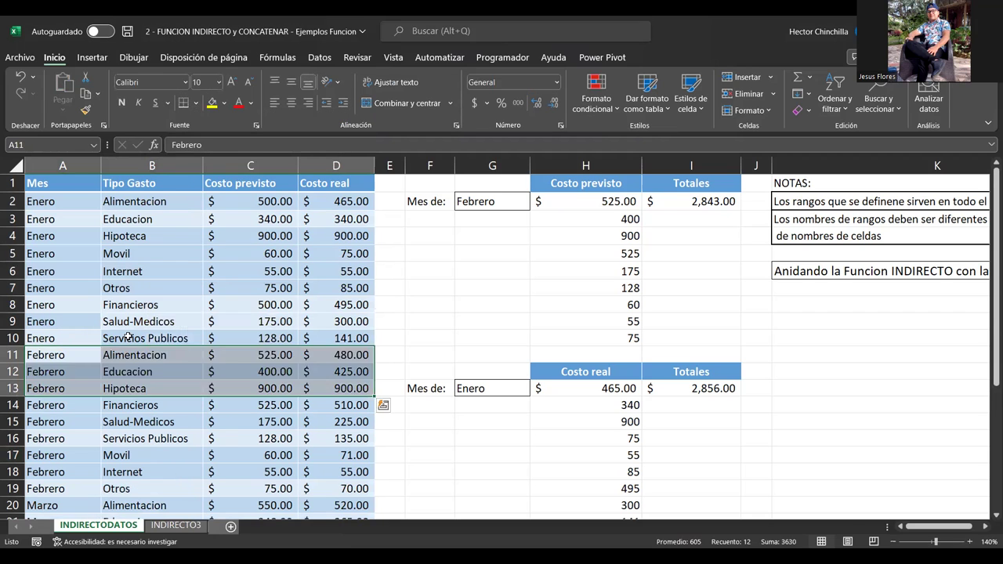
pyautogui.click(145, 338)
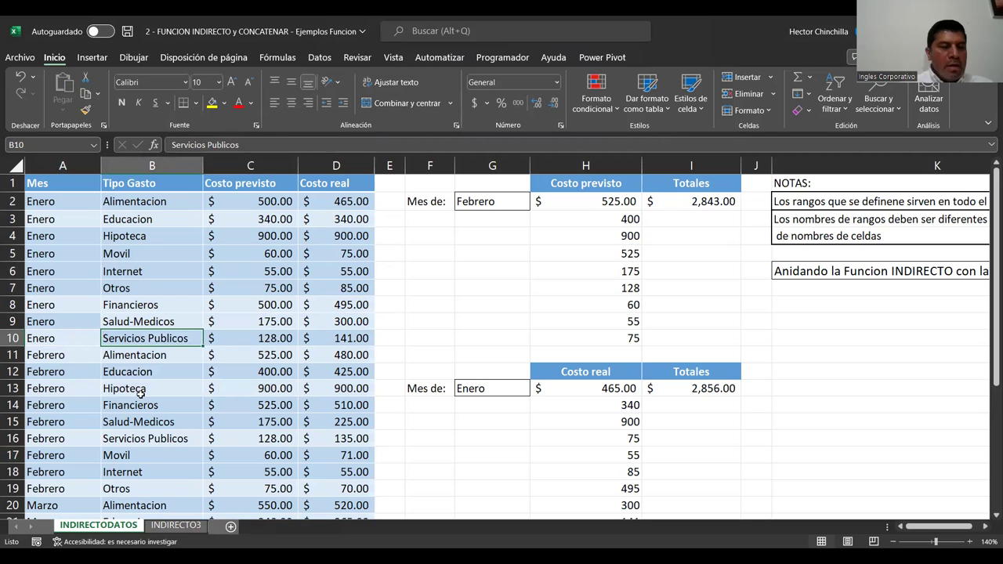
pyautogui.press('Up')
pyautogui.press('Down')
pyautogui.press('Up')
pyautogui.click(136, 204)
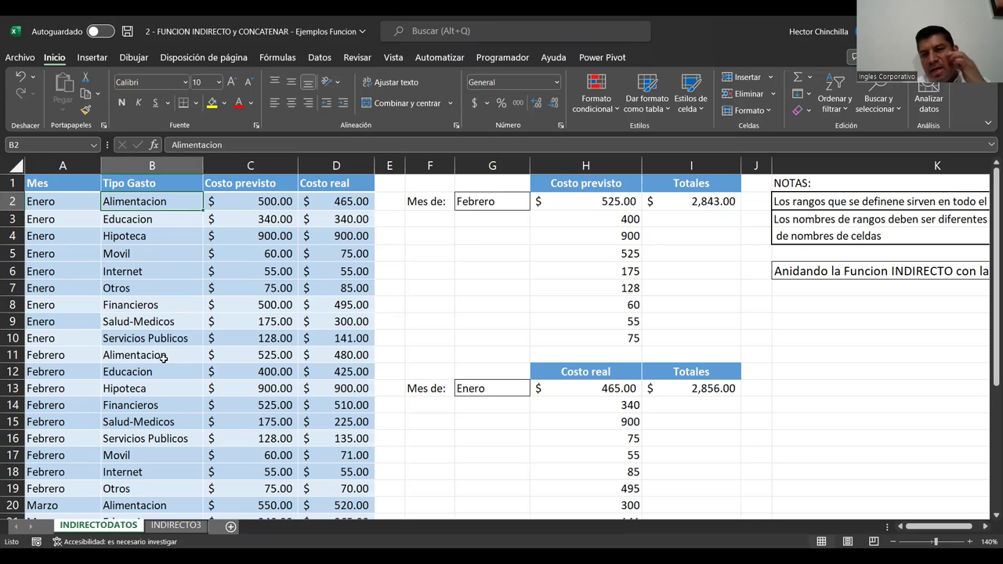
pyautogui.hotkey('shift', 'Down')
pyautogui.hotkey('shift', 'Down')
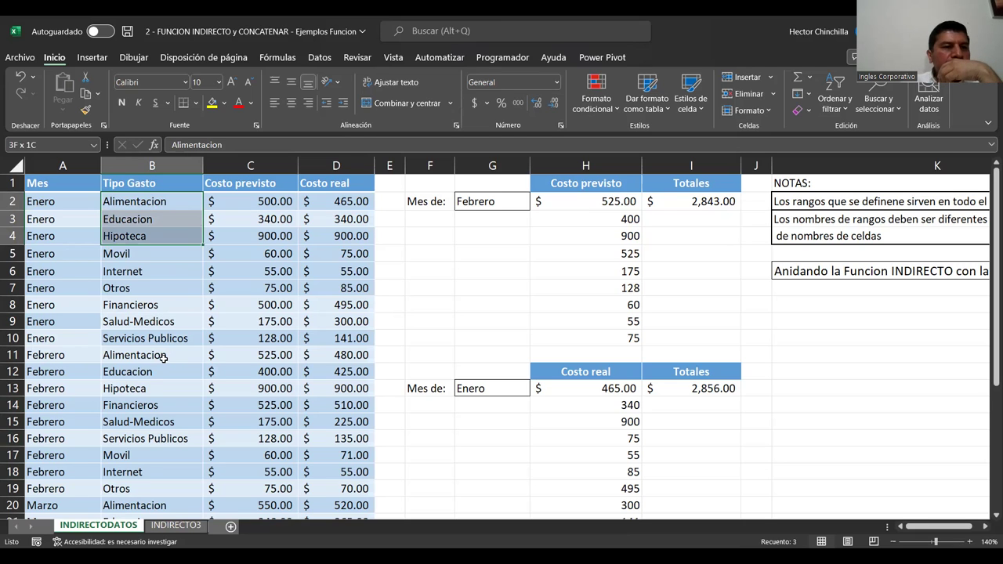
pyautogui.hotkey('shift', 'Down')
pyautogui.hotkey('shift', 'Down')
pyautogui.hotkey('shift', 'Down')
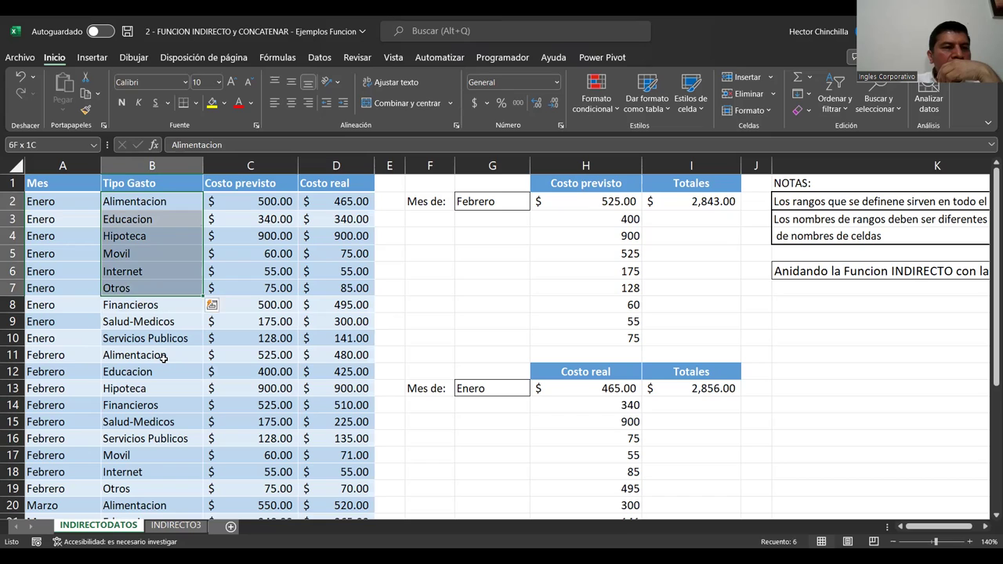
pyautogui.hotkey('shift', 'Down')
pyautogui.hotkey('shift', 'Down')
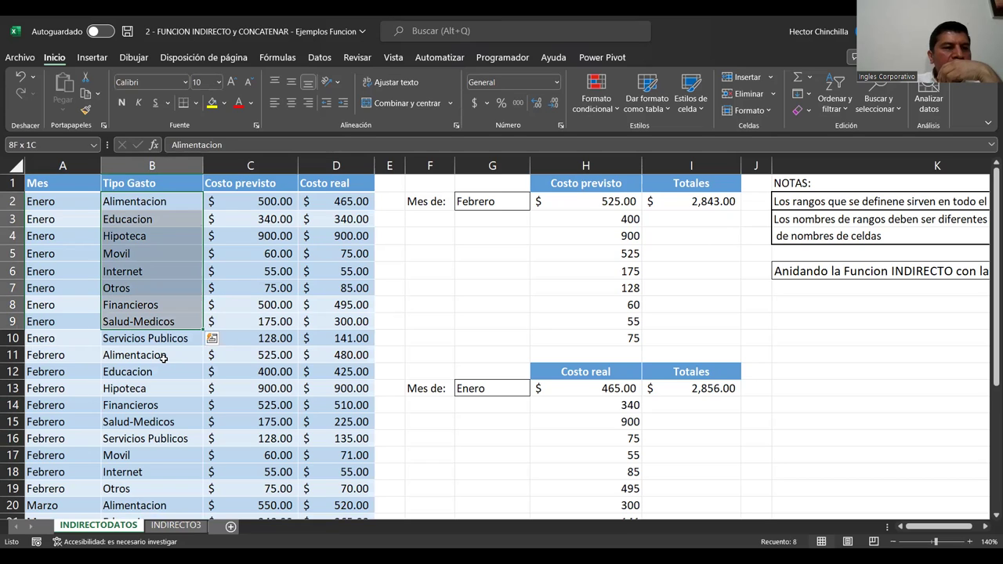
pyautogui.hotkey('shift', 'Down')
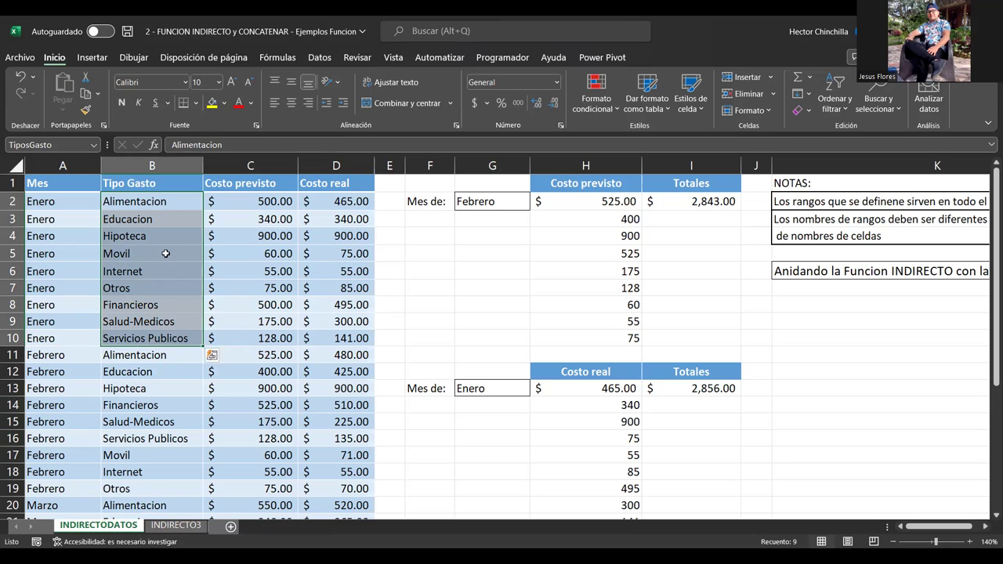
pyautogui.click(149, 355)
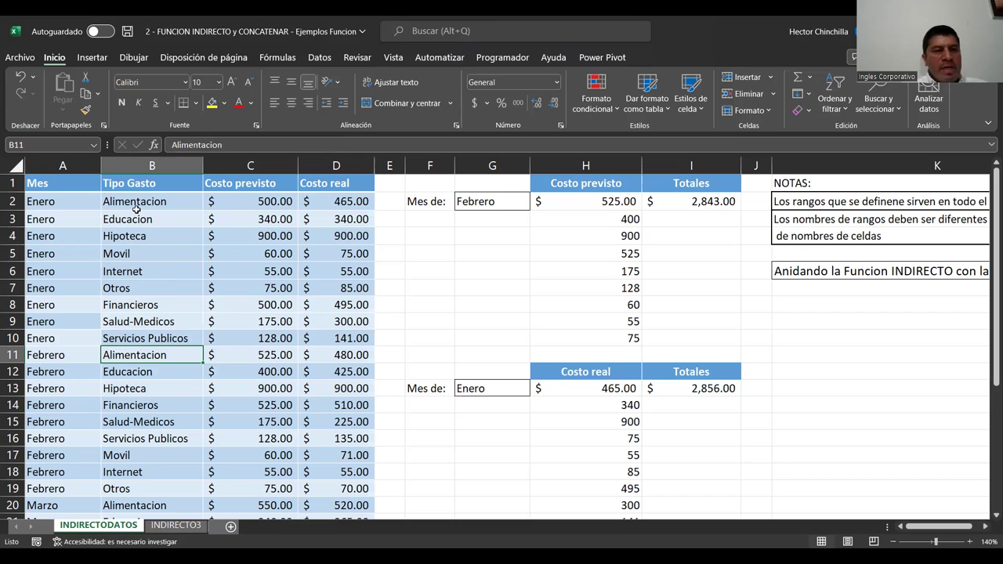
pyautogui.moveTo(134, 202); pyautogui.dragTo(144, 342)
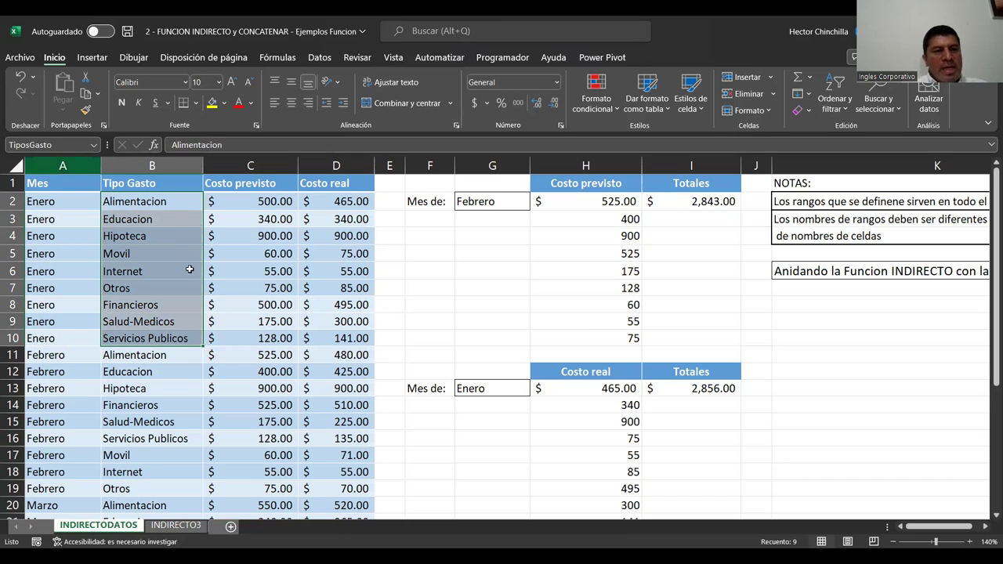
pyautogui.click(160, 202)
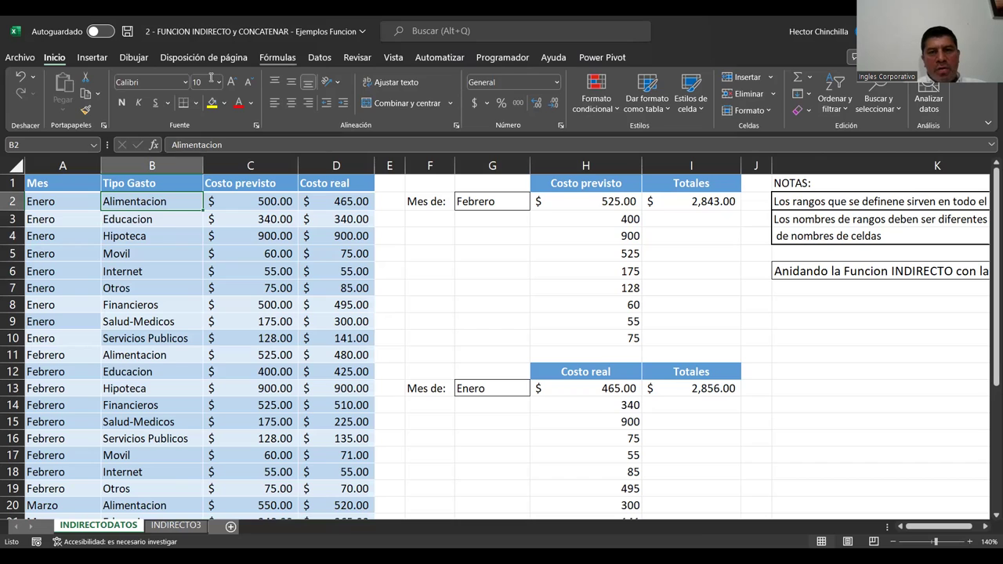
# Confirm in the Name Manager that TiposGasto refers to B2:B10, without editing it.
pyautogui.click(277, 58)
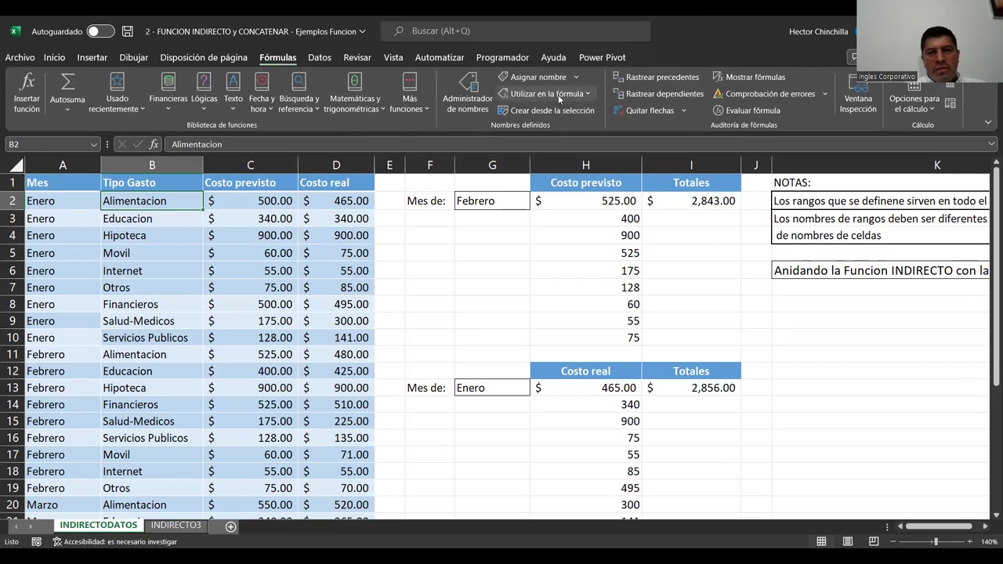
pyautogui.click(466, 87)
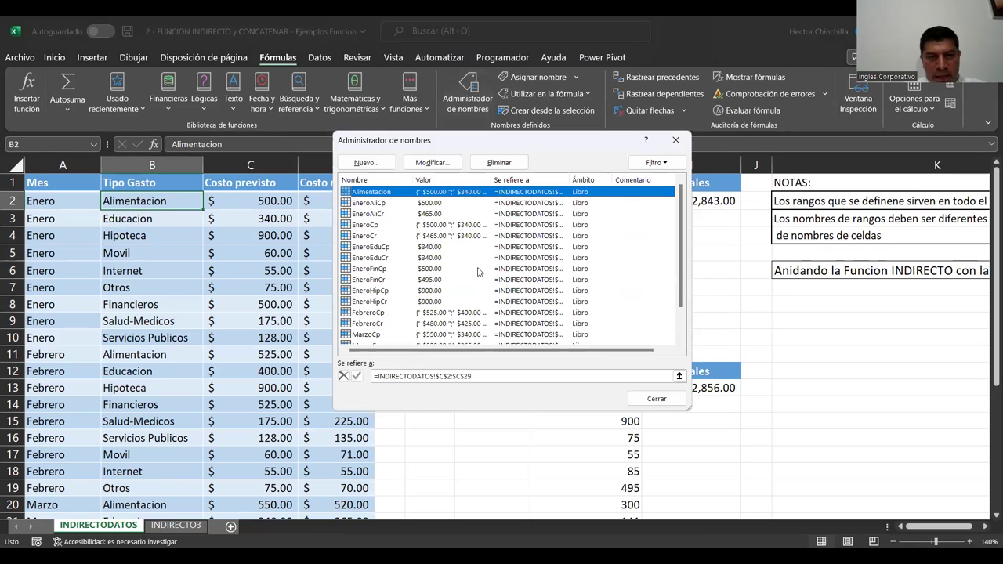
pyautogui.scroll(-2, 687, 263)
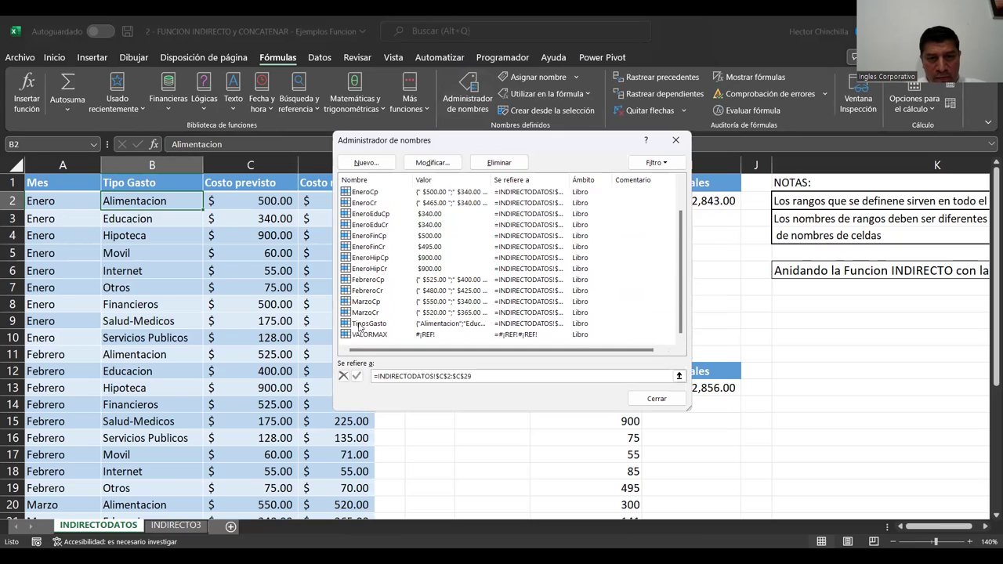
pyautogui.click(359, 326)
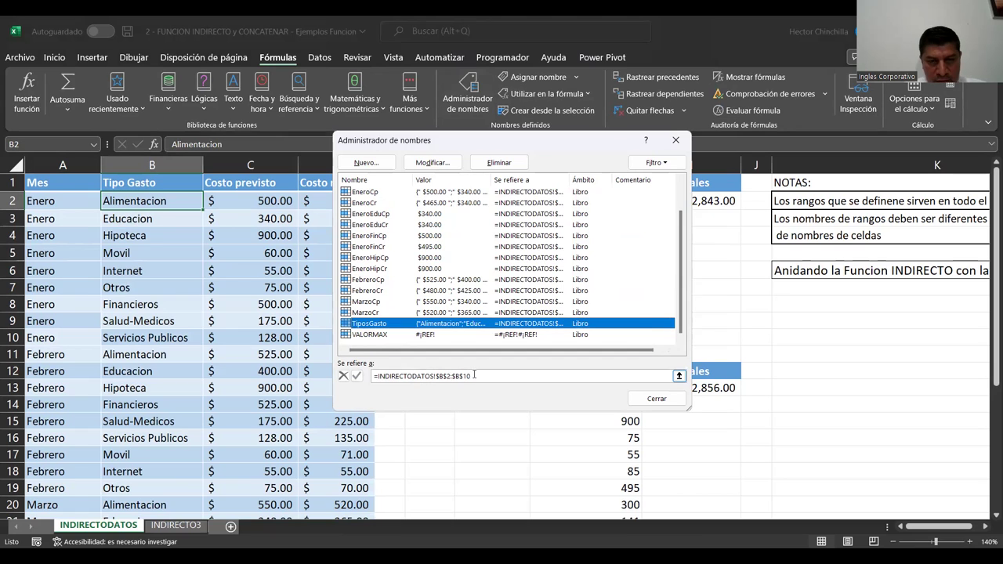
pyautogui.click(420, 166)
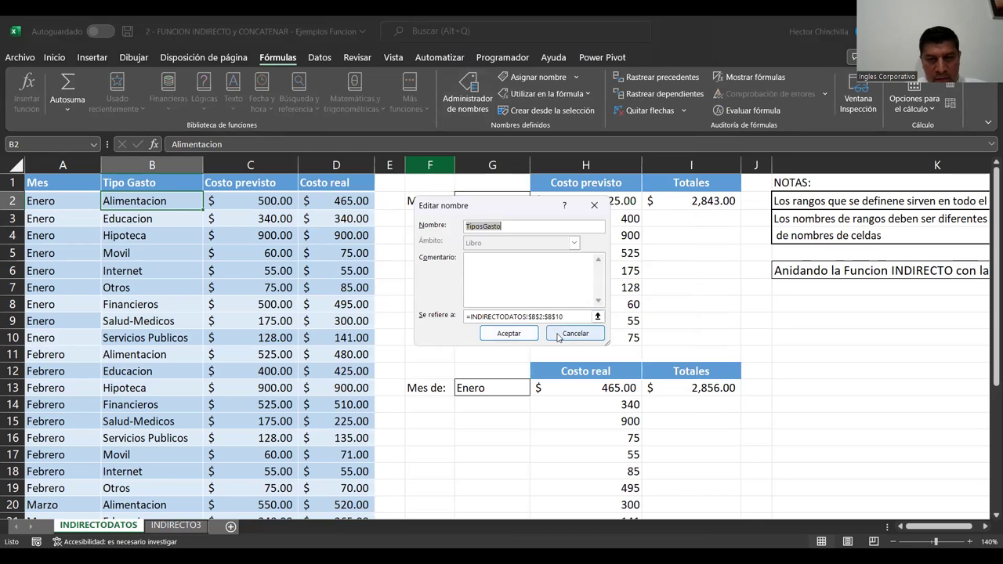
pyautogui.click(559, 336)
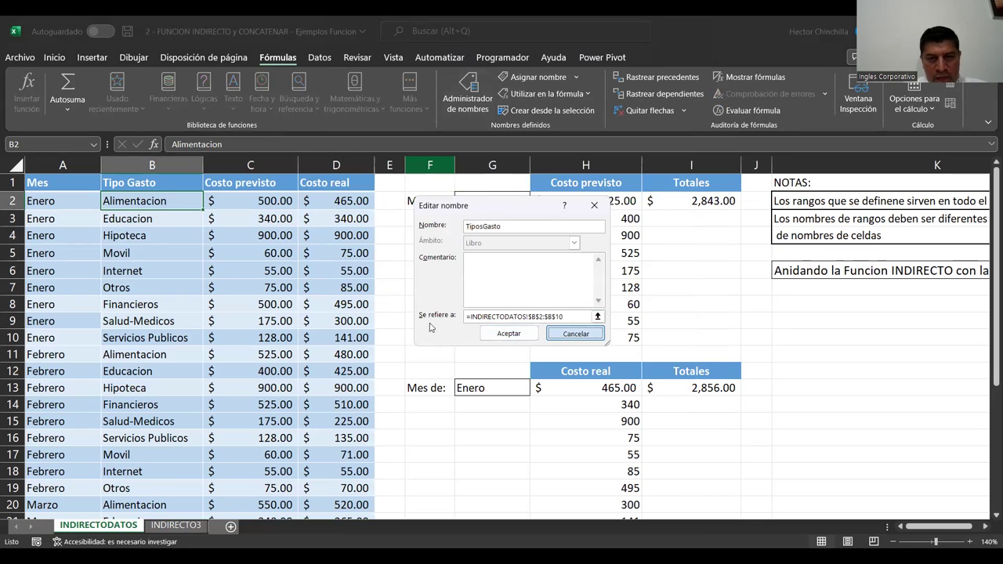
pyautogui.click(655, 398)
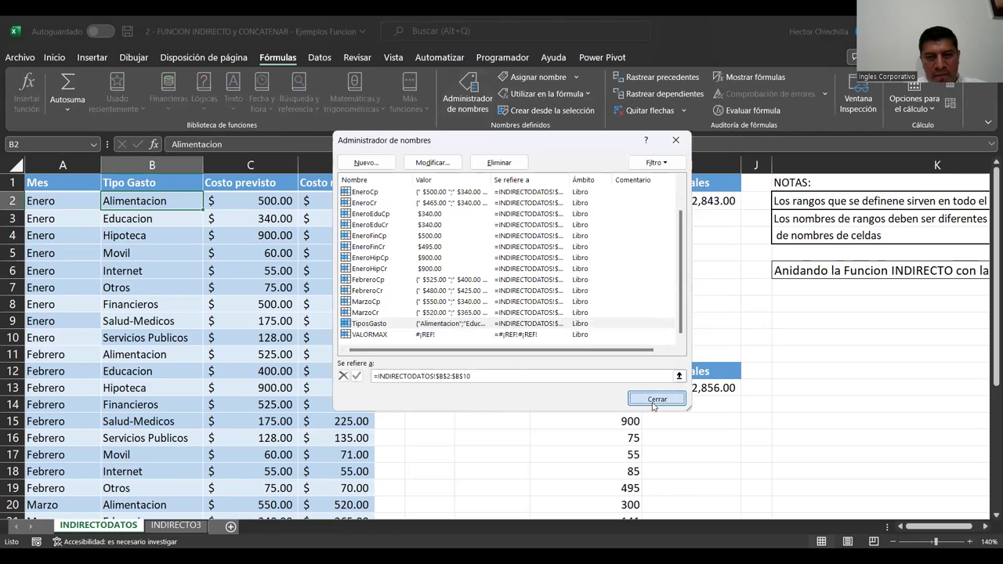
pyautogui.click(149, 290)
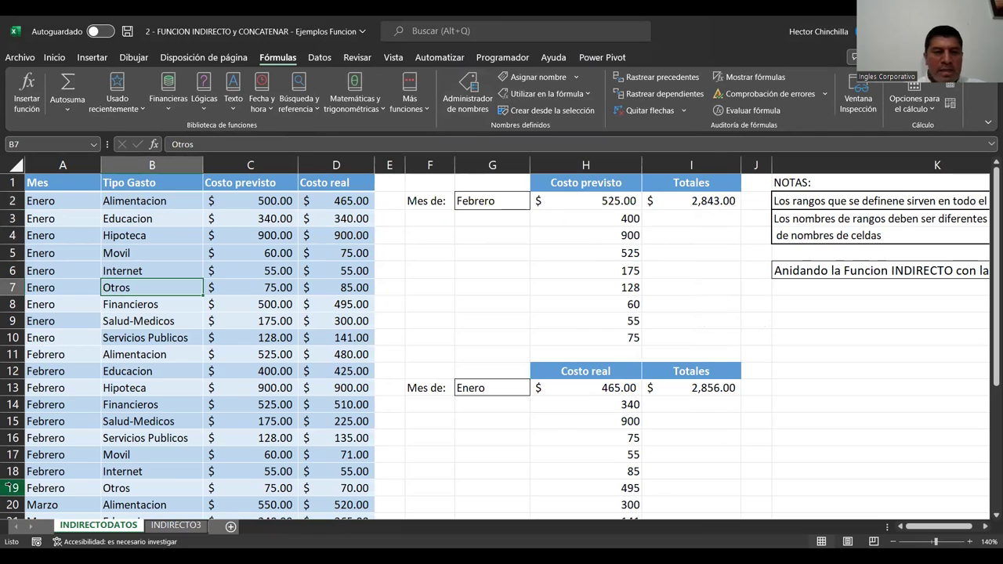
pyautogui.press('Down')
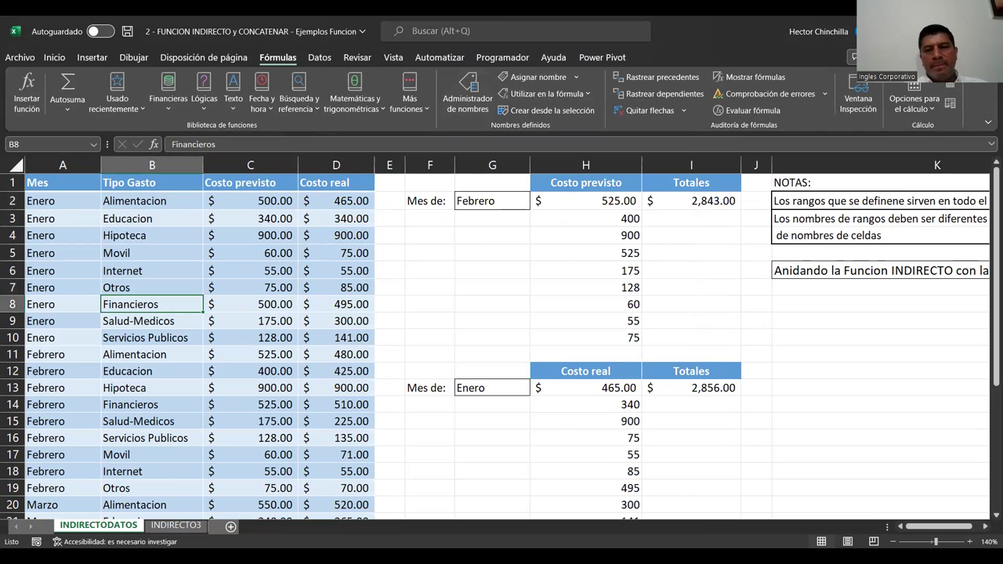
pyautogui.press('Up')
pyautogui.press('Up')
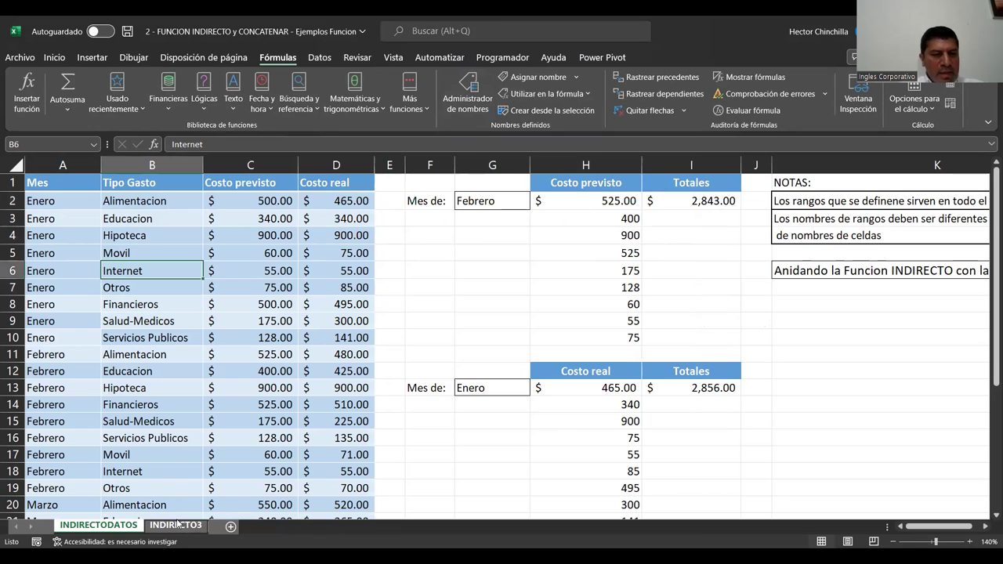
# Go to the INDIRECTO3 sheet and select H3 beside Tipo Gasto.
pyautogui.click(177, 525)
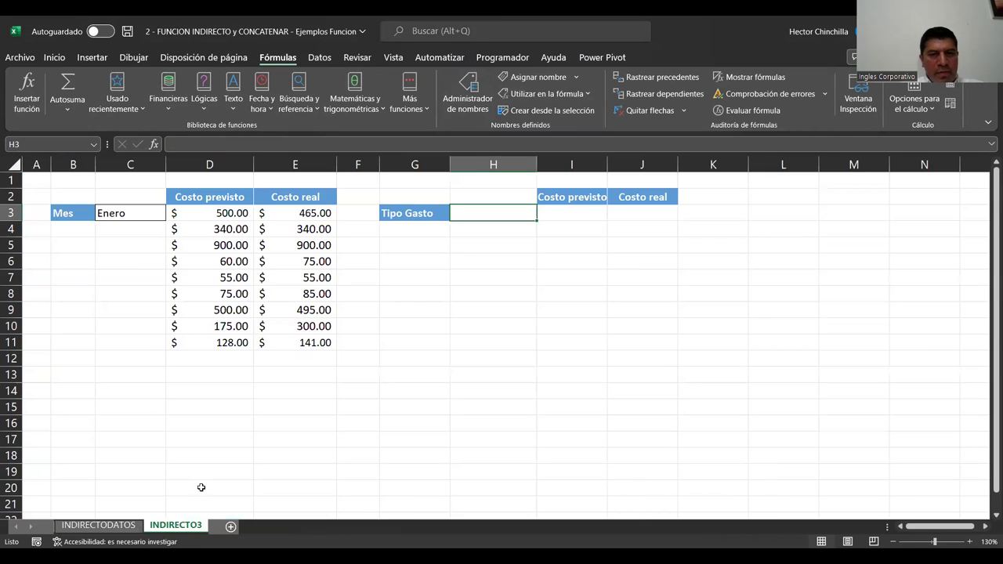
pyautogui.click(464, 256)
pyautogui.click(473, 215)
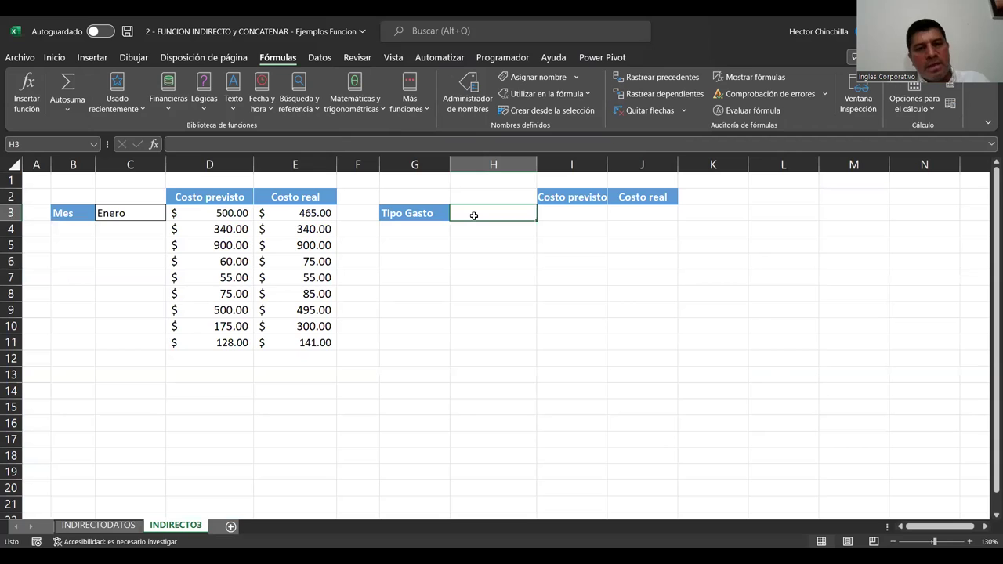
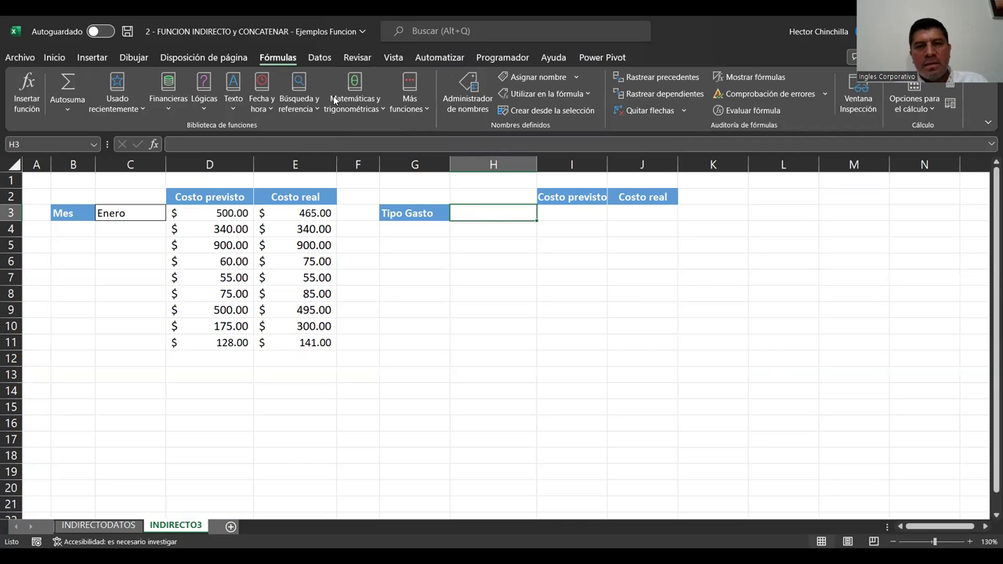
# Add a Lista data validation to H3 with source =TiposGasto.
pyautogui.click(319, 57)
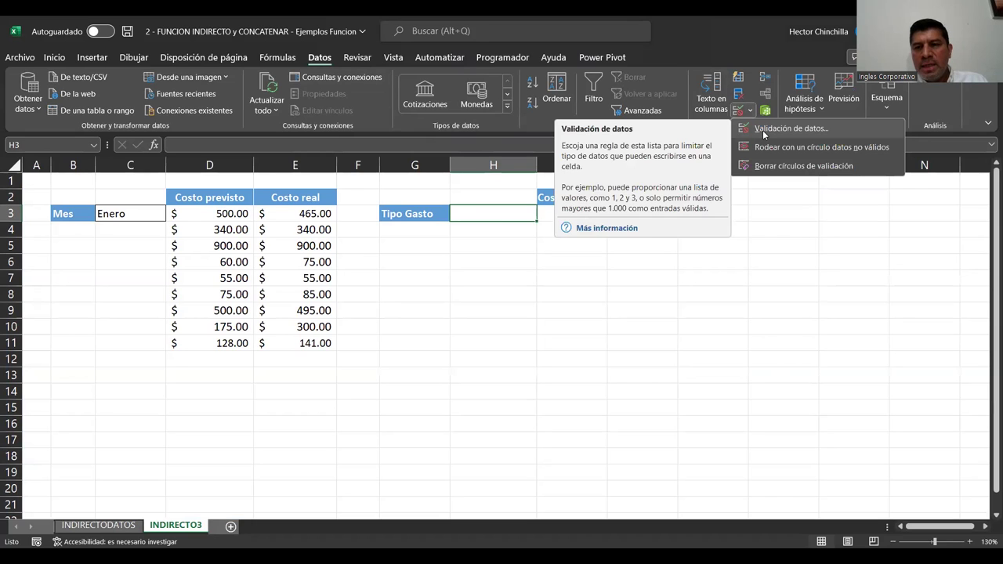
pyautogui.click(762, 130)
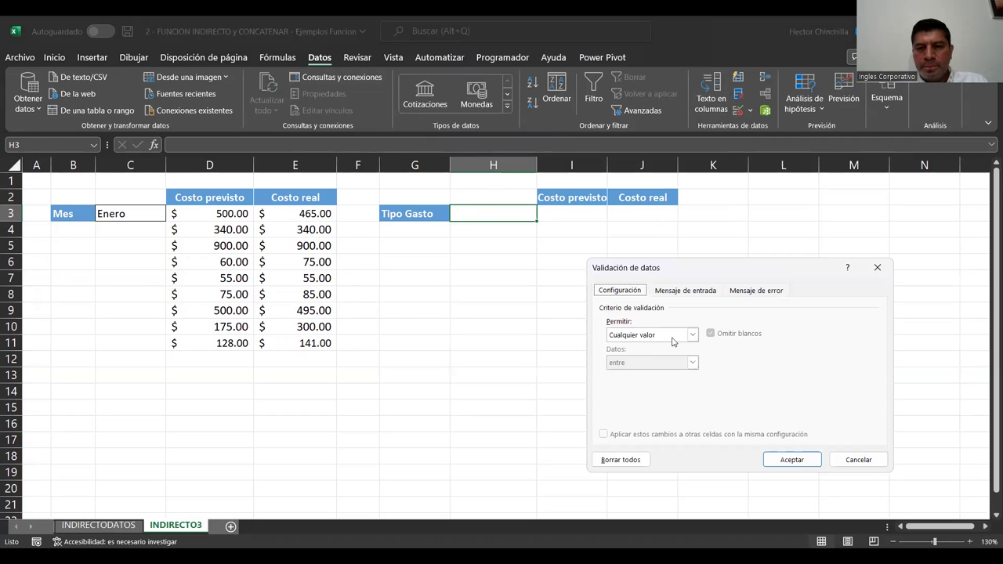
pyautogui.click(692, 335)
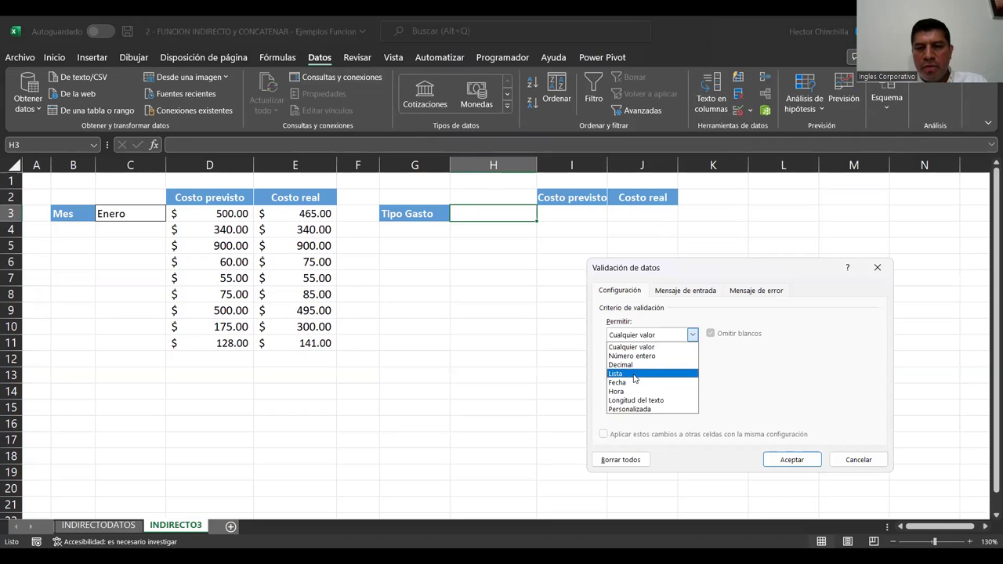
pyautogui.click(635, 374)
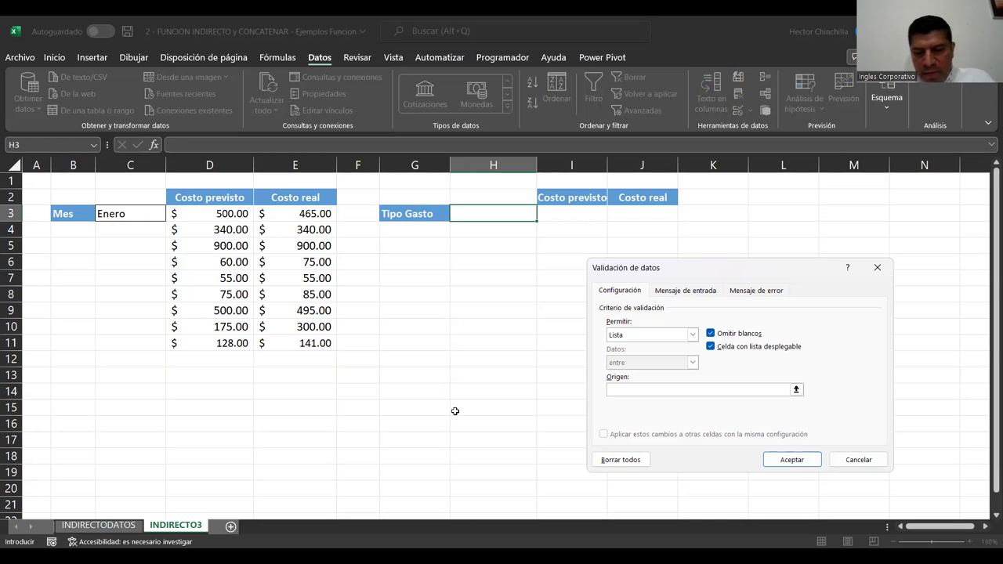
pyautogui.write('=TiposGasto')
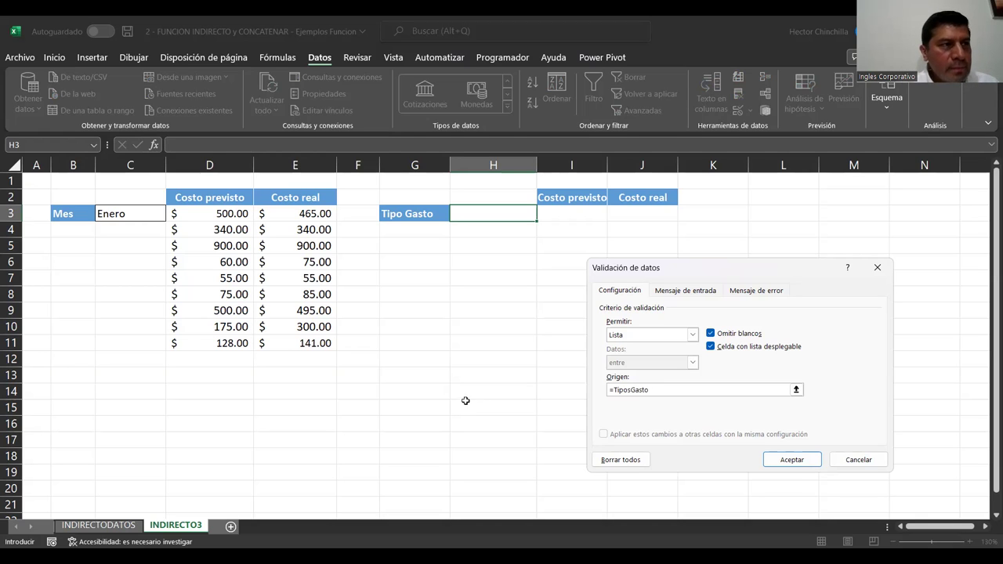
pyautogui.click(791, 460)
# Try Educacion, Otros and Financieros from the H3 dropdown, ending back on Educacion.
pyautogui.click(541, 217)
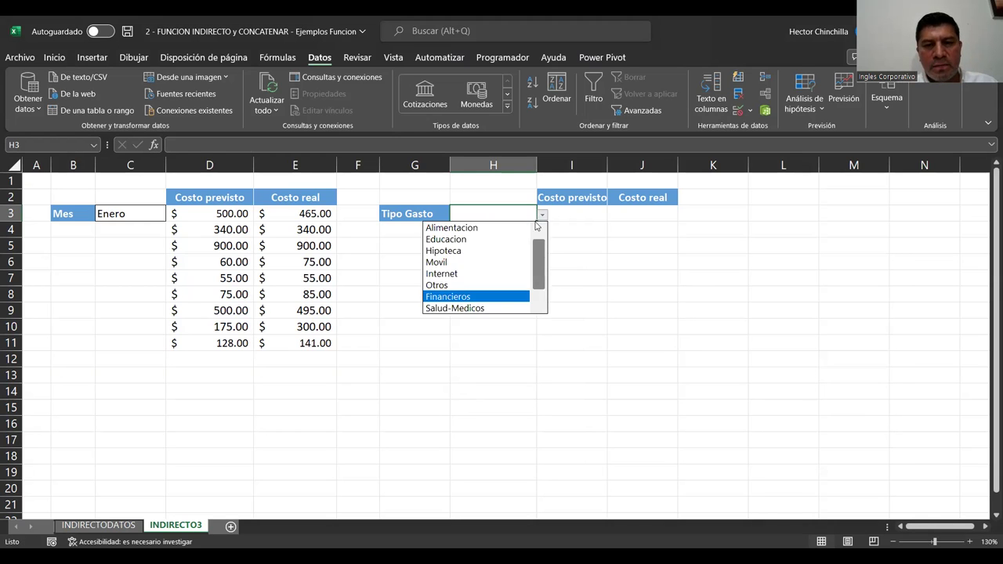
pyautogui.click(432, 398)
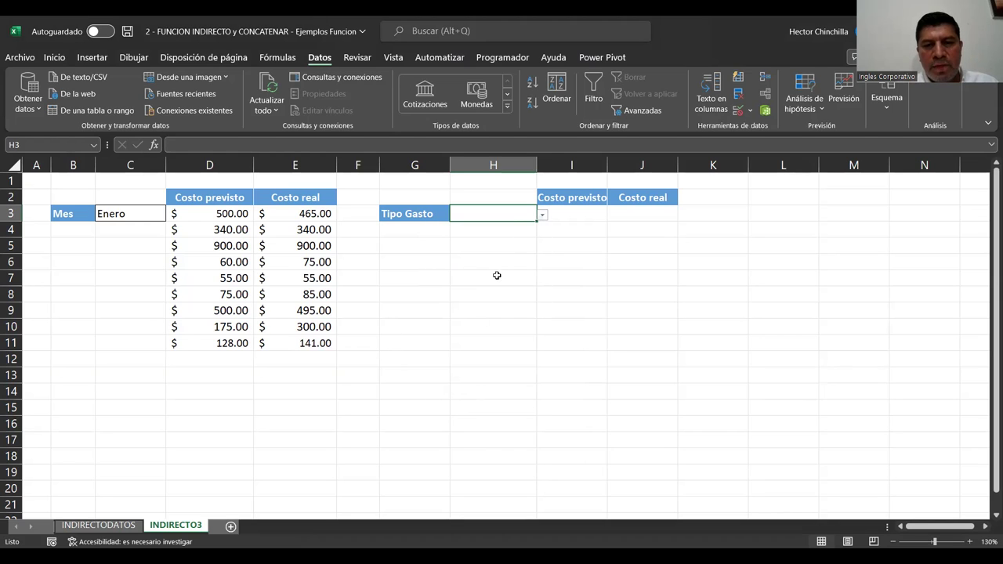
pyautogui.click(542, 218)
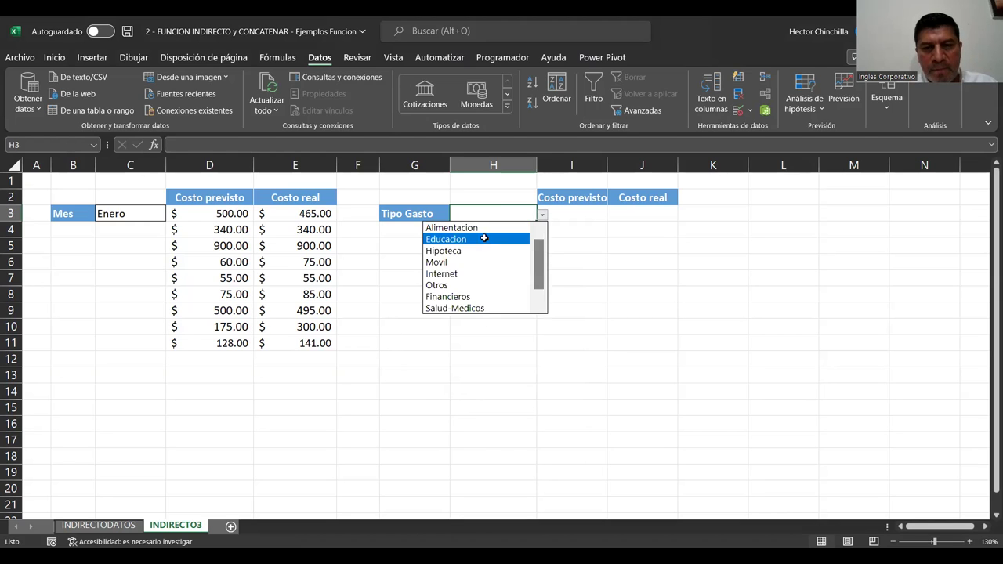
pyautogui.click(479, 236)
pyautogui.click(541, 221)
pyautogui.click(464, 274)
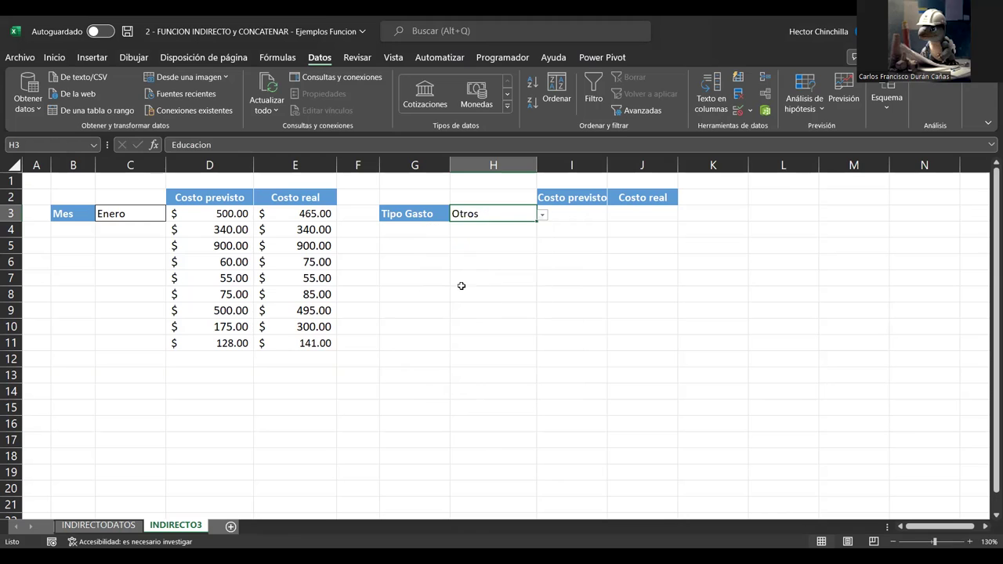
pyautogui.click(542, 218)
pyautogui.click(456, 279)
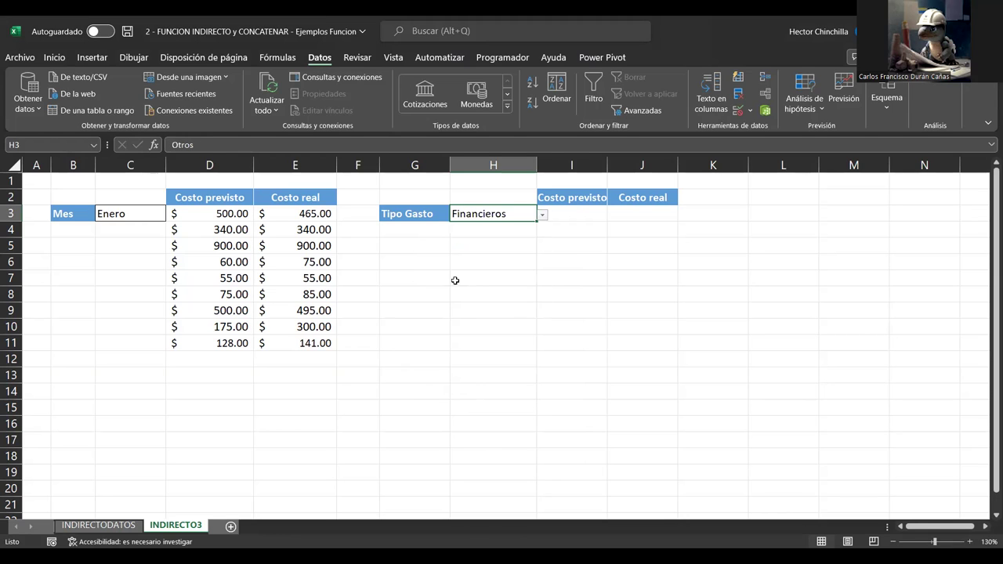
pyautogui.click(407, 274)
pyautogui.click(523, 216)
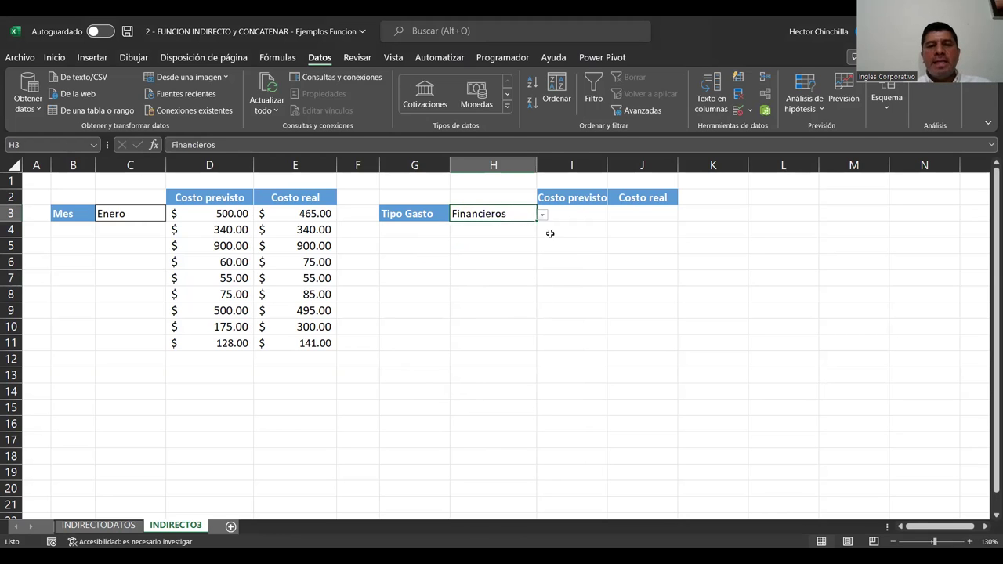
pyautogui.click(542, 218)
pyautogui.click(468, 290)
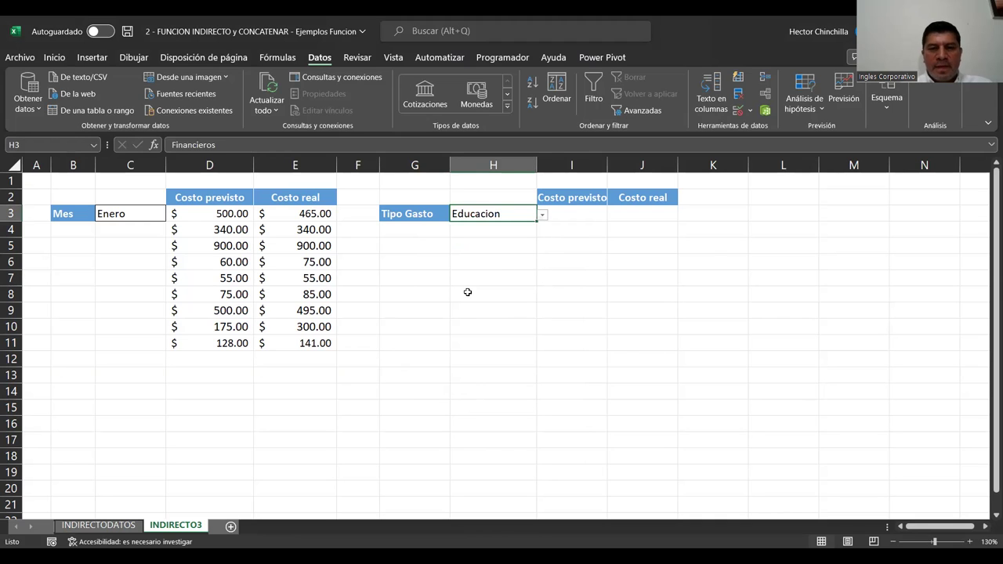
pyautogui.click(577, 211)
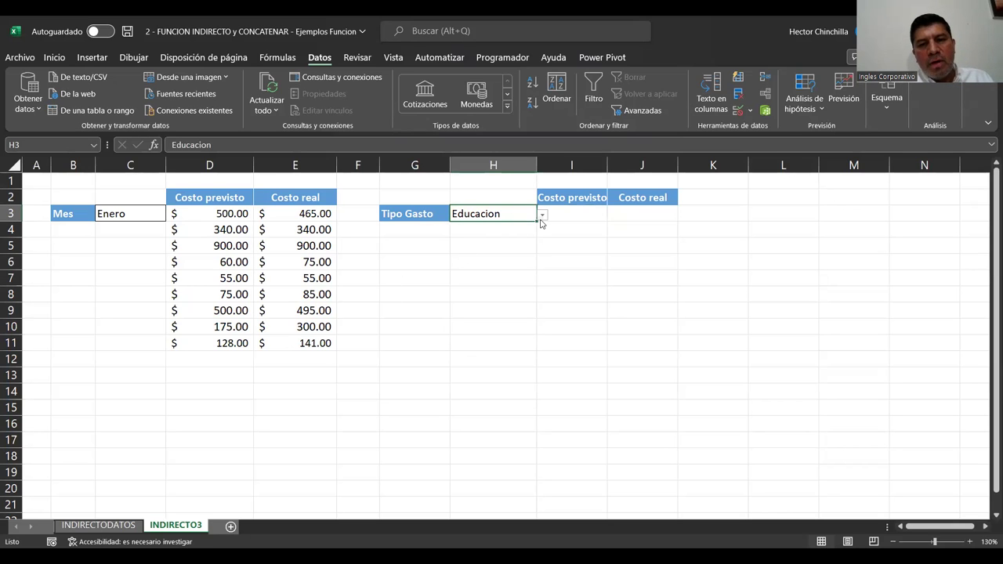
# Pick Alimentacion from the H3 list and move to I3.
pyautogui.click(540, 219)
pyautogui.scroll(1, 544, 242)
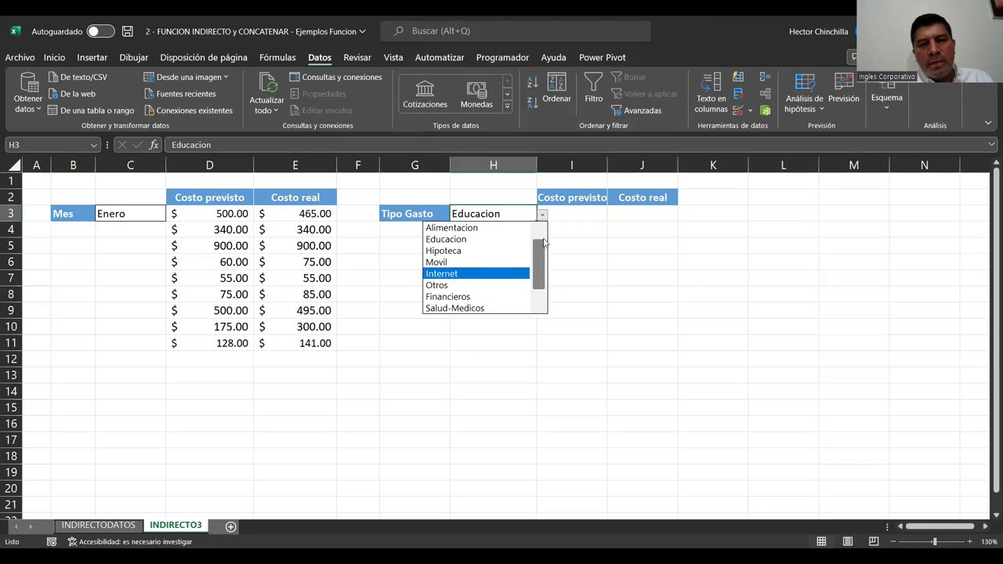
pyautogui.click(492, 228)
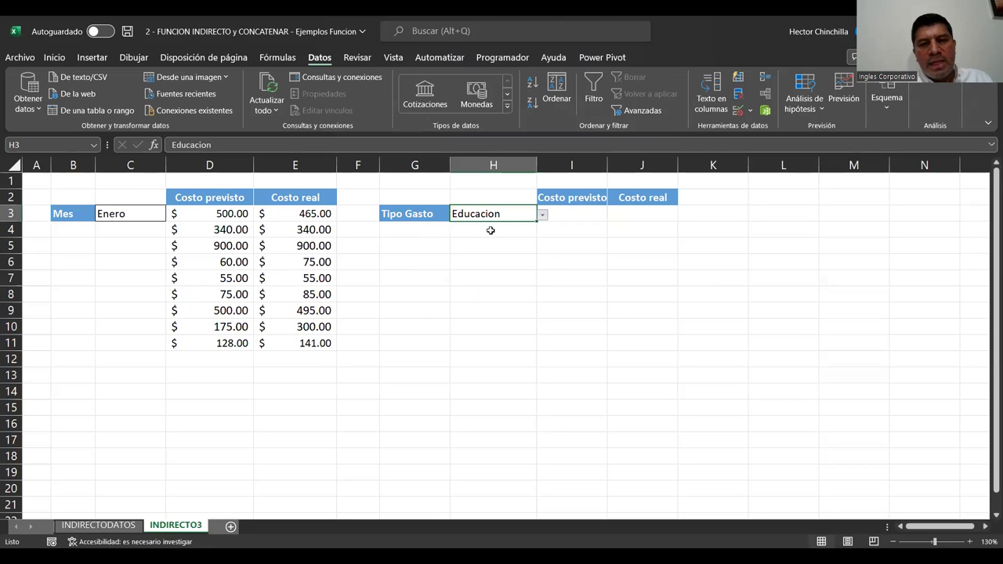
pyautogui.click(556, 214)
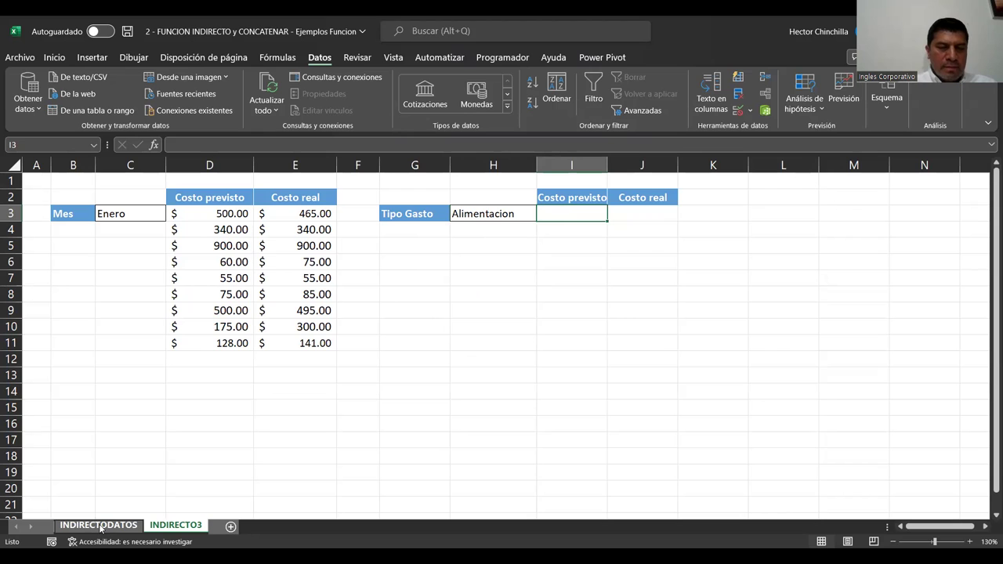
# On INDIRECTODATOS, confirm C2 and D2 are named EneroAliCp and EneroAliCr.
pyautogui.click(101, 528)
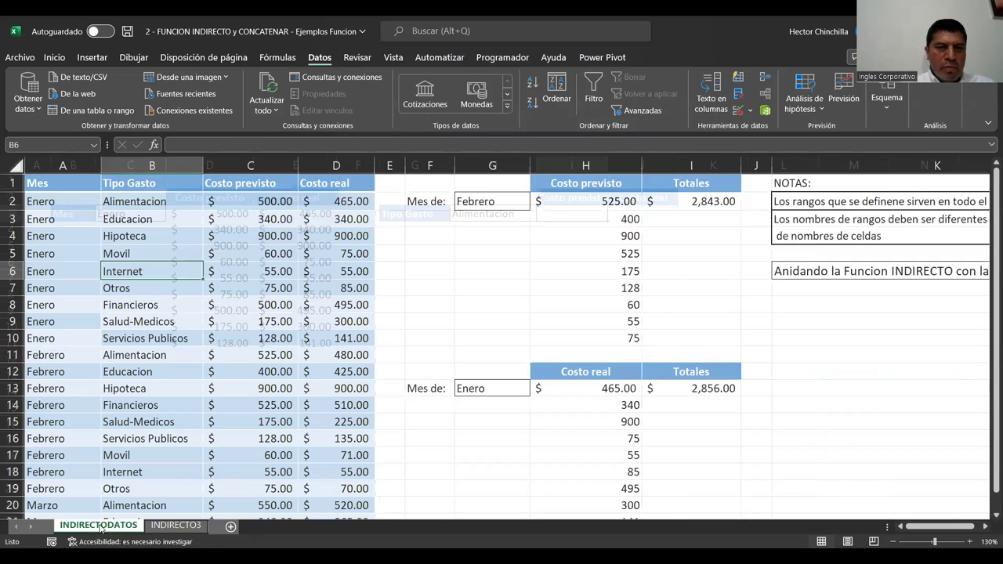
pyautogui.click(124, 202)
pyautogui.press('Right')
pyautogui.press('Right')
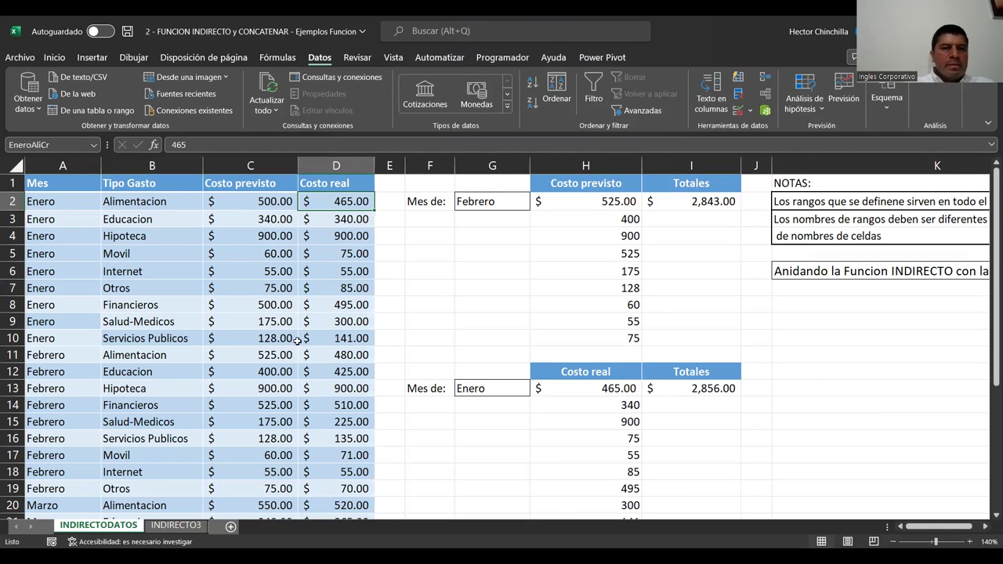
pyautogui.click(252, 200)
pyautogui.click(70, 144)
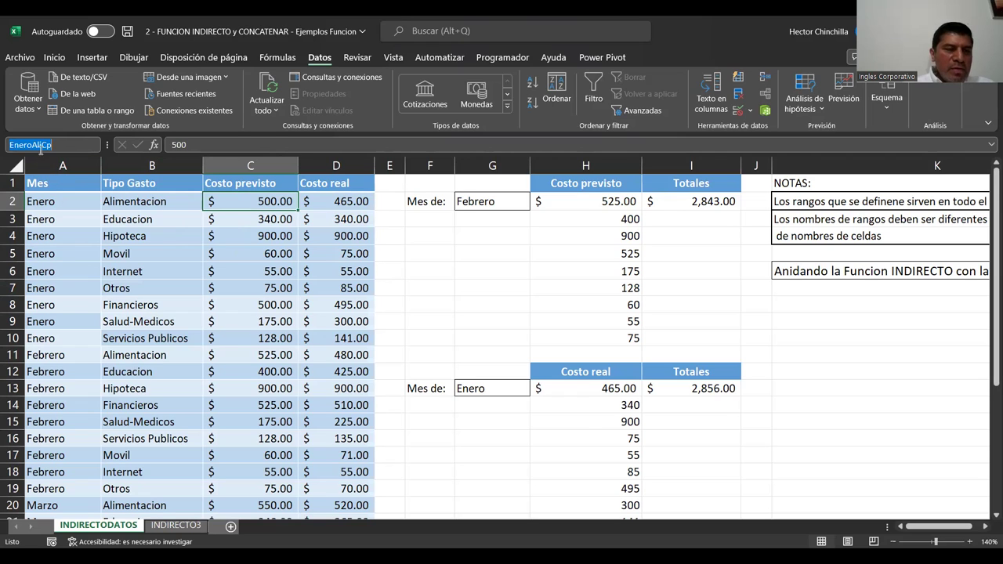
pyautogui.click(326, 206)
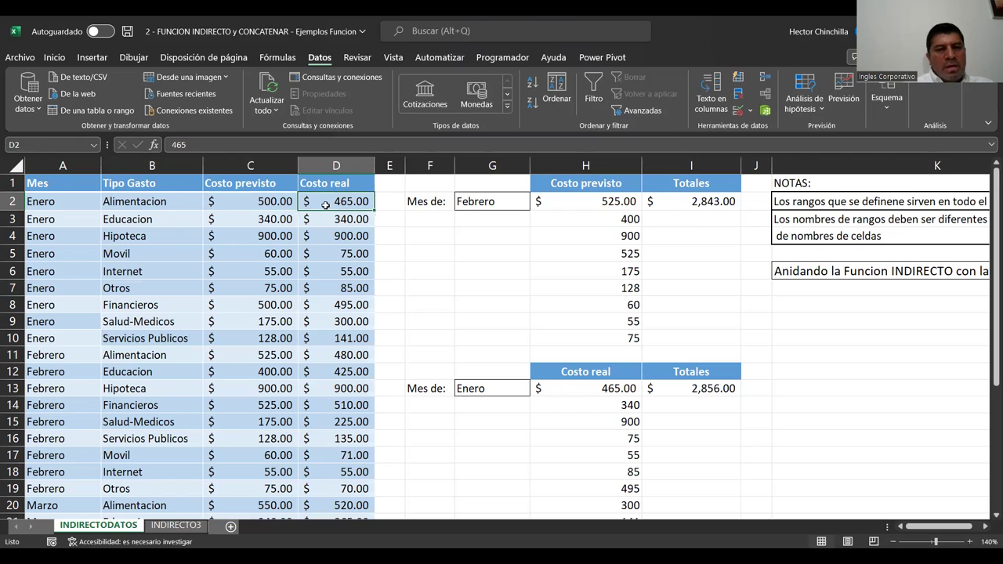
pyautogui.click(66, 147)
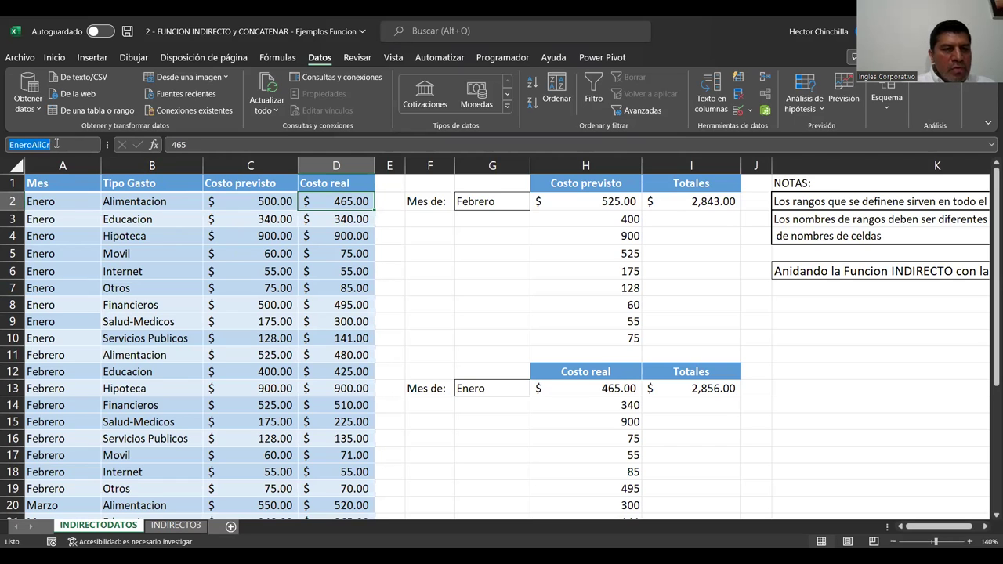
pyautogui.click(240, 223)
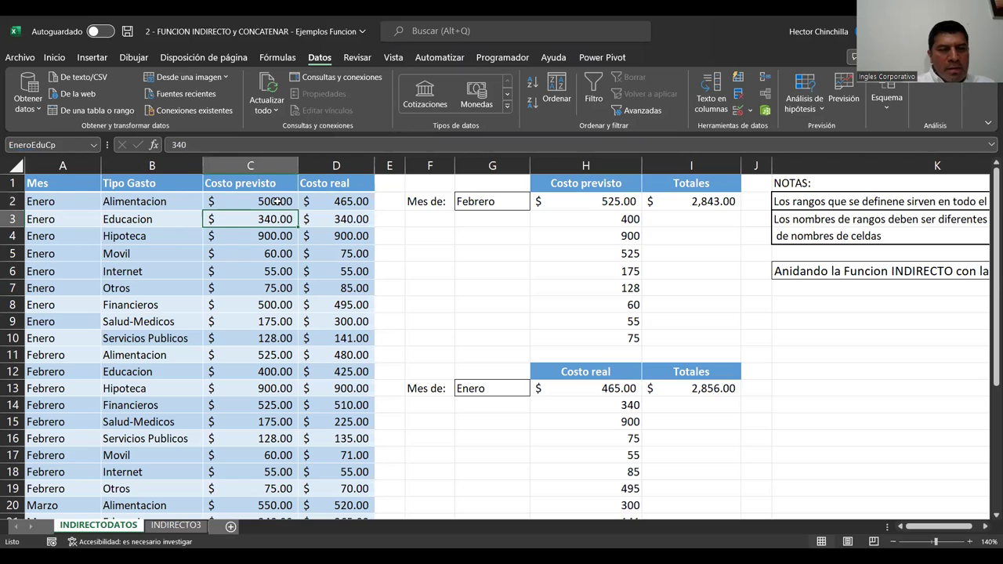
pyautogui.click(278, 202)
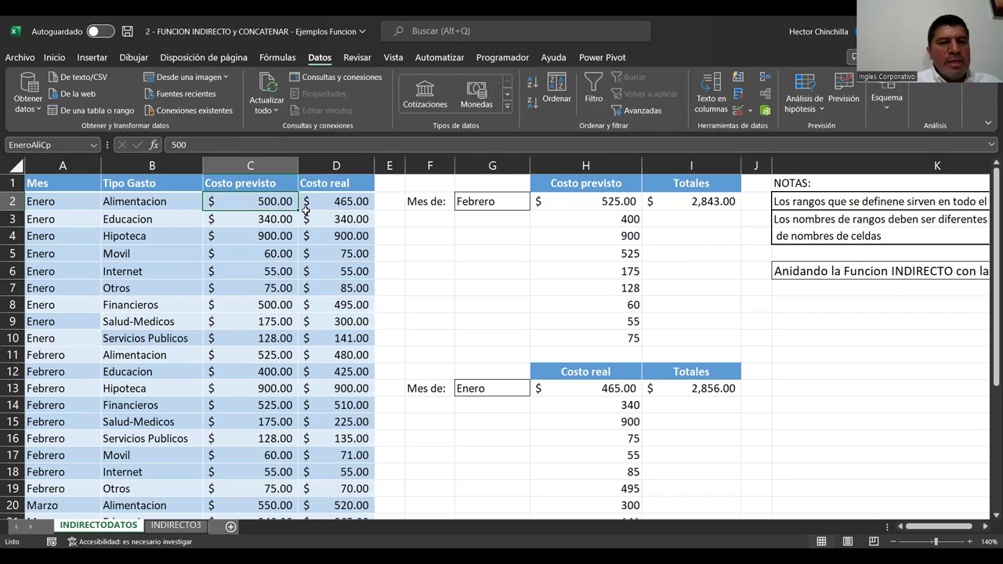
# Check the names of the Enero Educacion, Hipoteca and Movil planned and real costs.
pyautogui.click(265, 221)
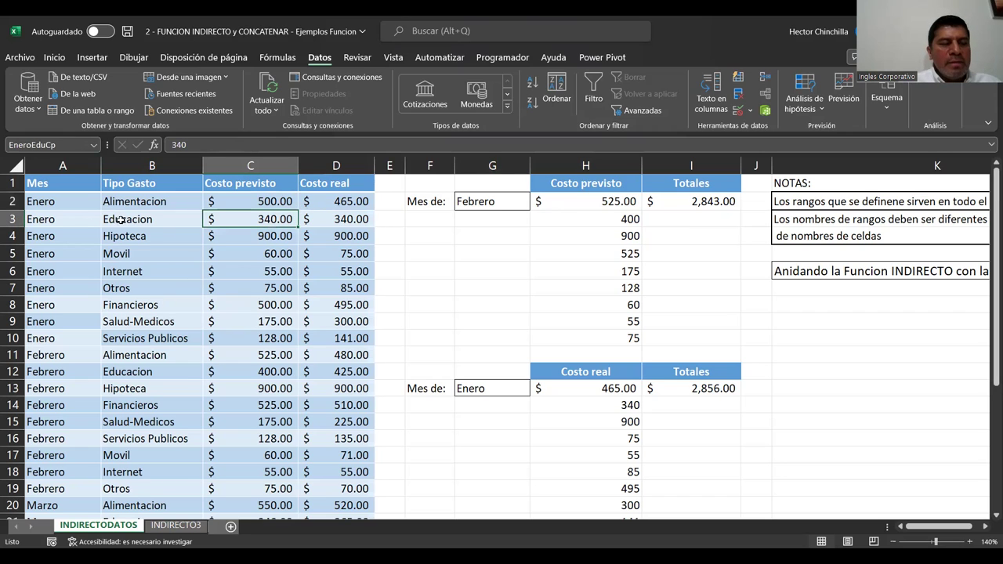
pyautogui.click(57, 145)
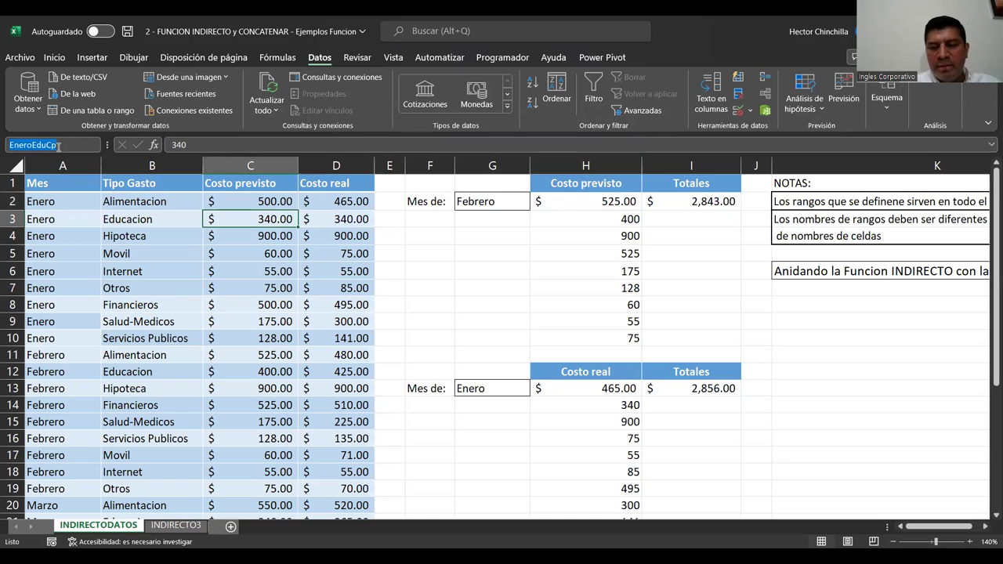
pyautogui.click(337, 219)
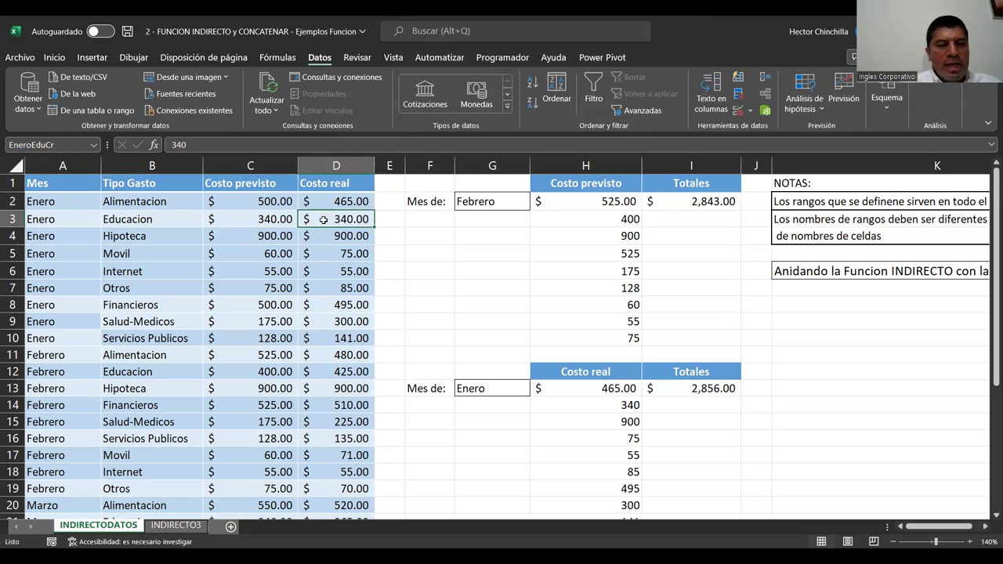
pyautogui.click(282, 238)
pyautogui.click(301, 239)
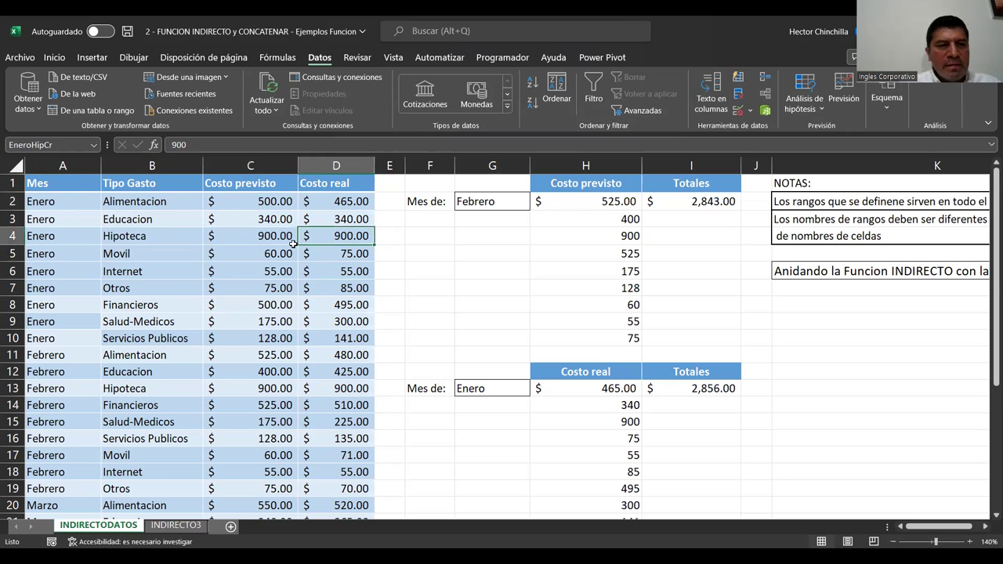
pyautogui.click(258, 246)
pyautogui.click(255, 235)
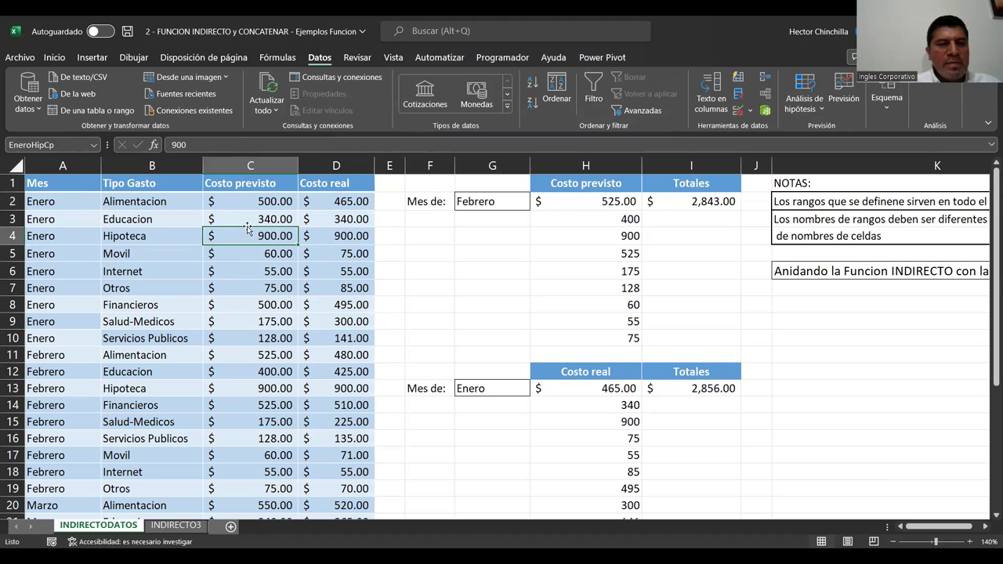
pyautogui.click(243, 202)
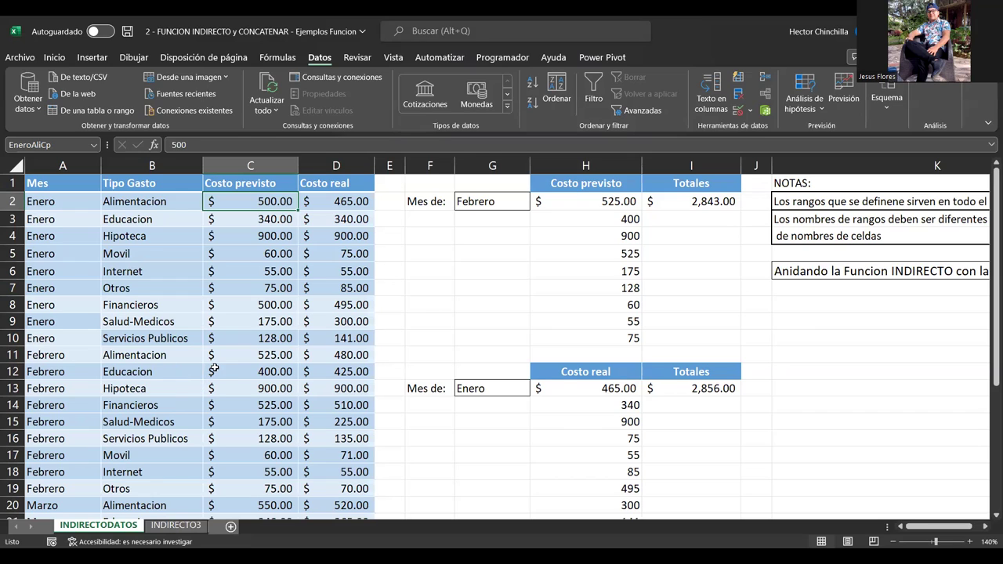
pyautogui.click(262, 220)
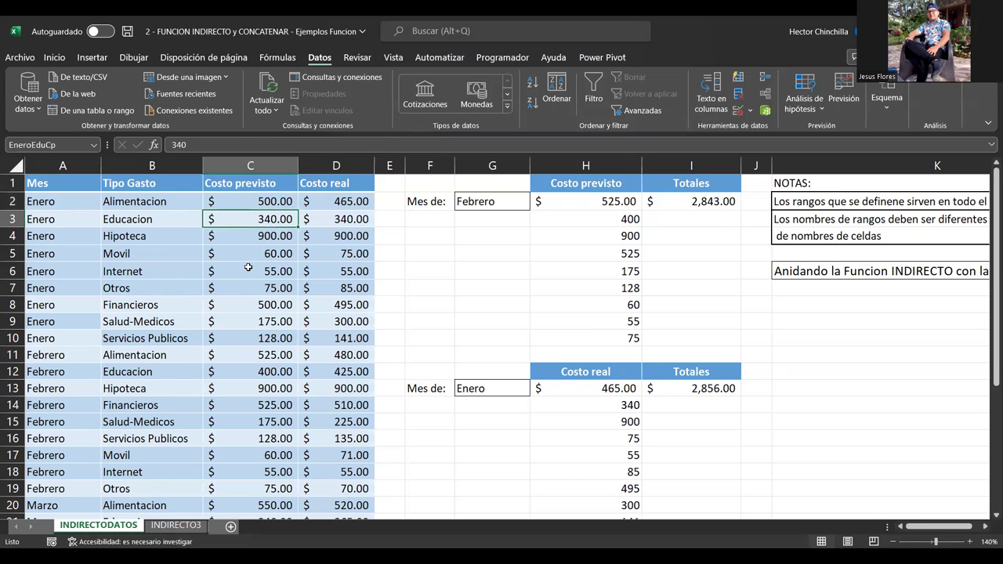
pyautogui.click(247, 201)
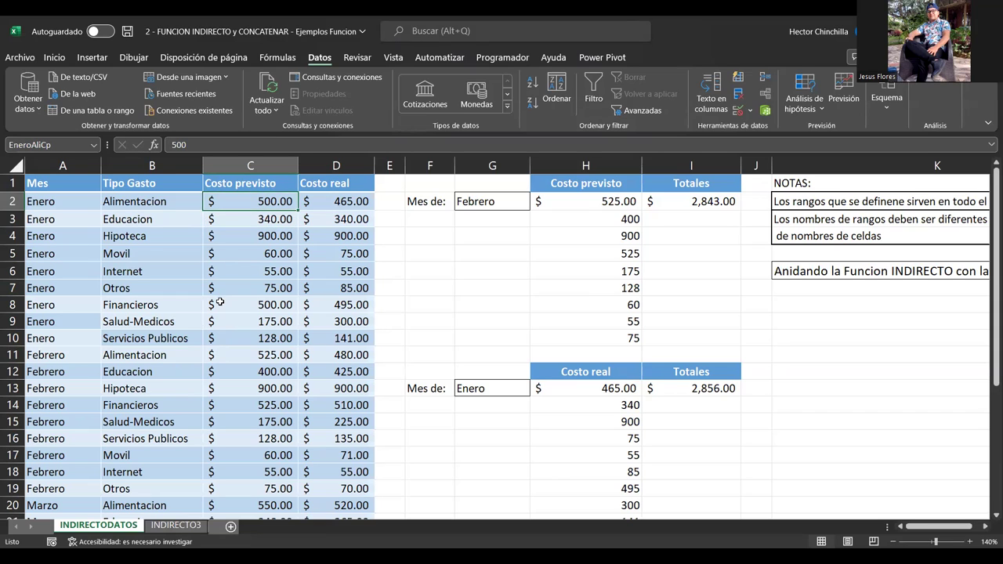
pyautogui.click(262, 249)
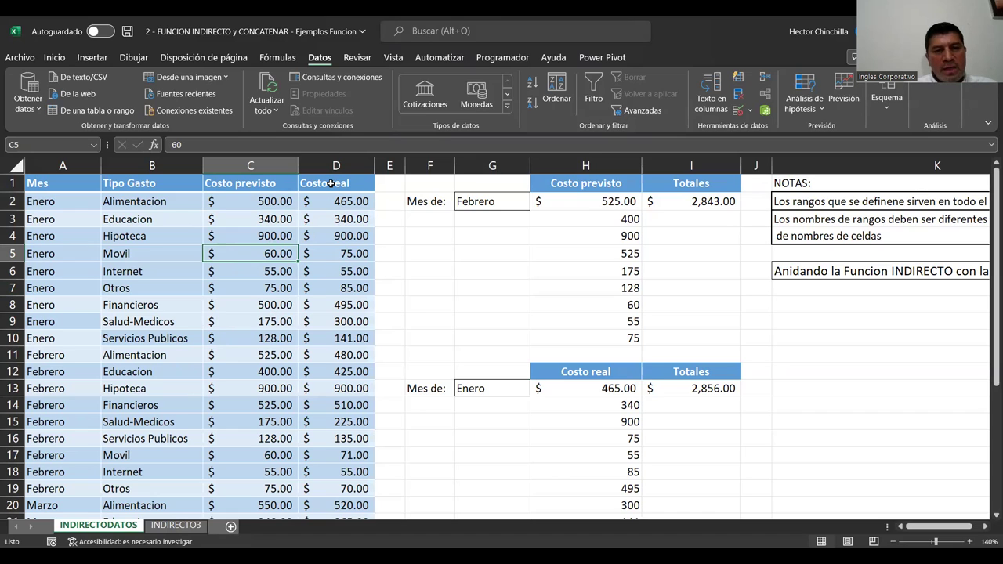
# Select C1:C2 and start Asignar nombre on the Fórmulas tab.
pyautogui.moveTo(263, 184); pyautogui.dragTo(262, 197)
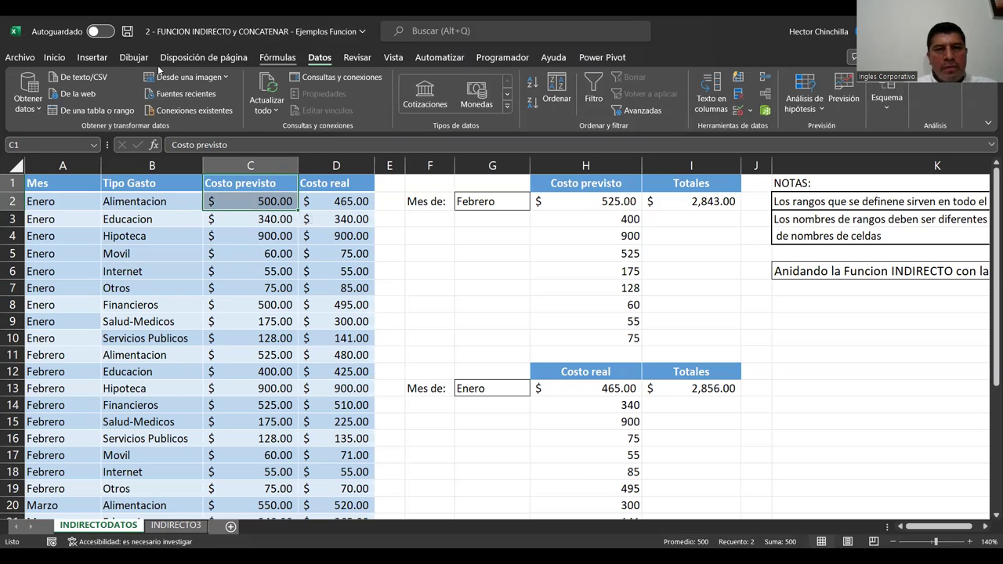
pyautogui.click(277, 57)
pyautogui.click(536, 78)
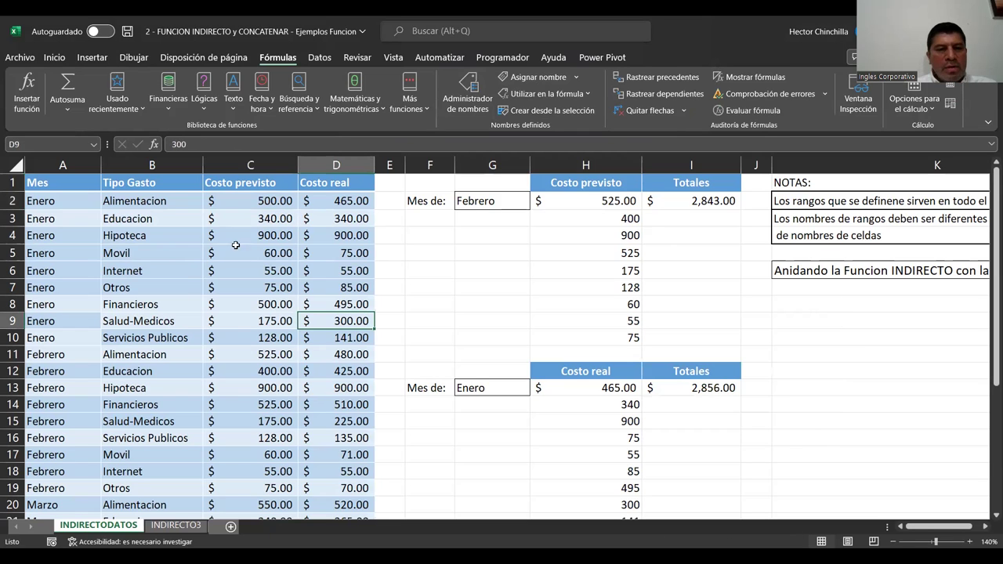
pyautogui.click(265, 236)
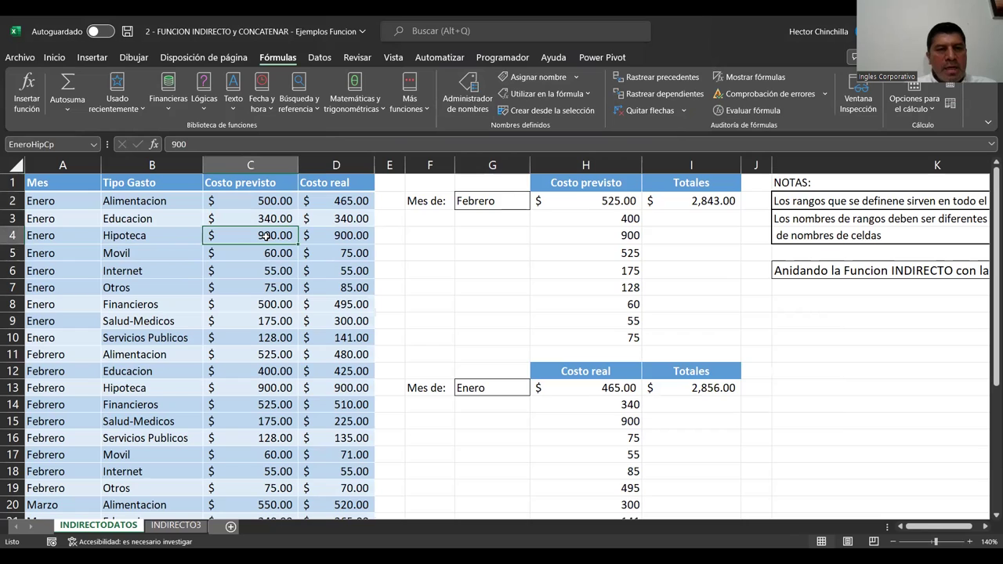
pyautogui.click(537, 78)
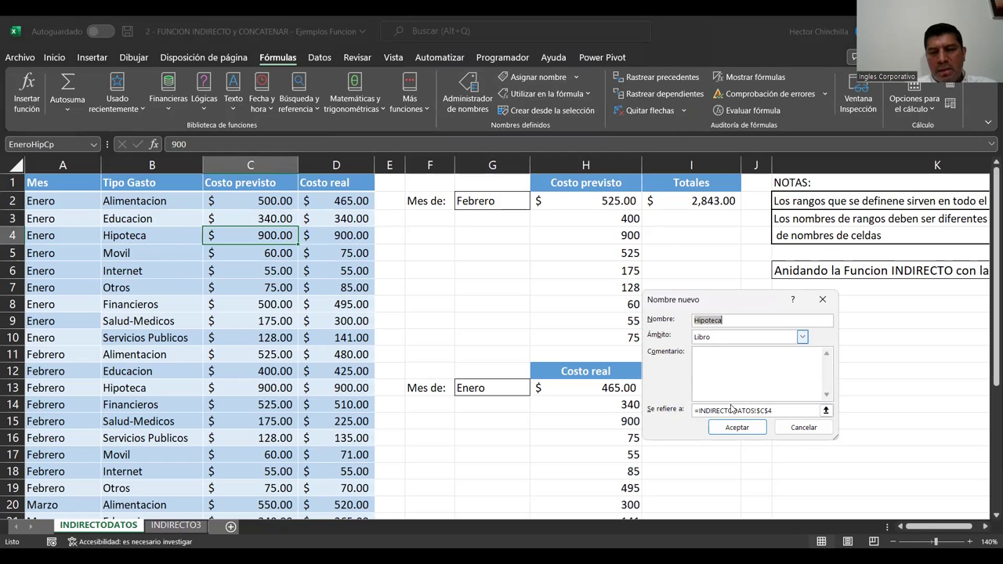
pyautogui.click(792, 431)
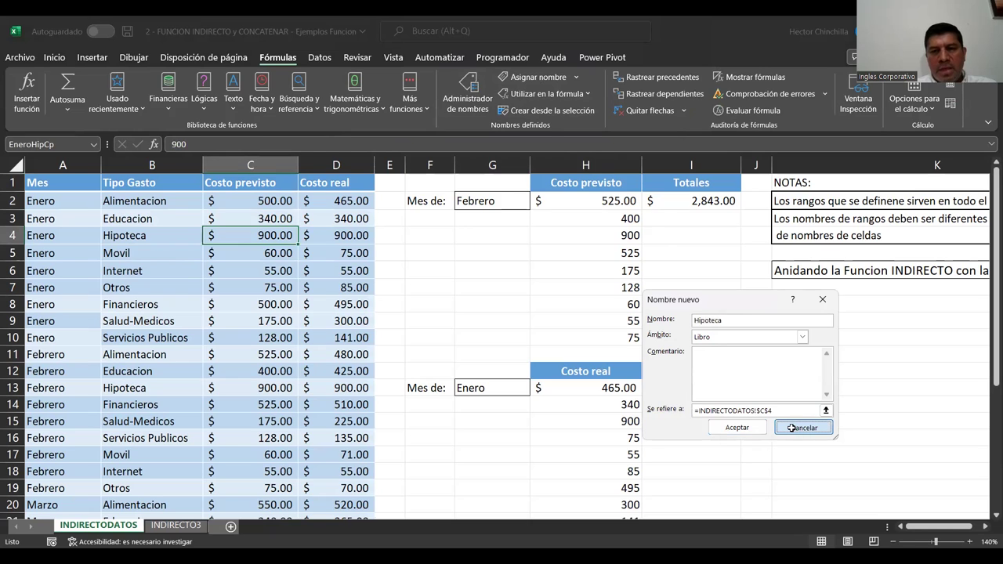
pyautogui.click(475, 292)
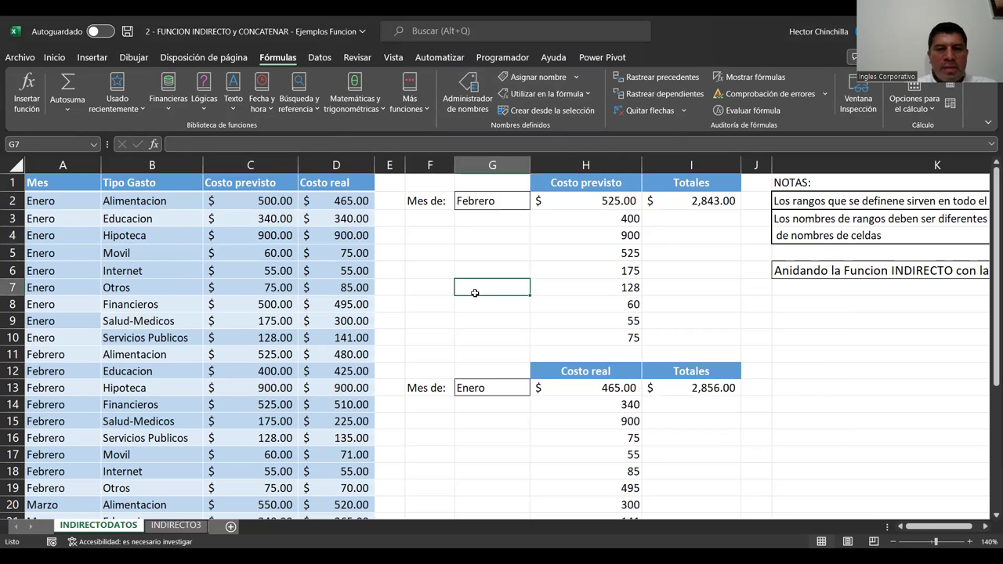
pyautogui.click(253, 278)
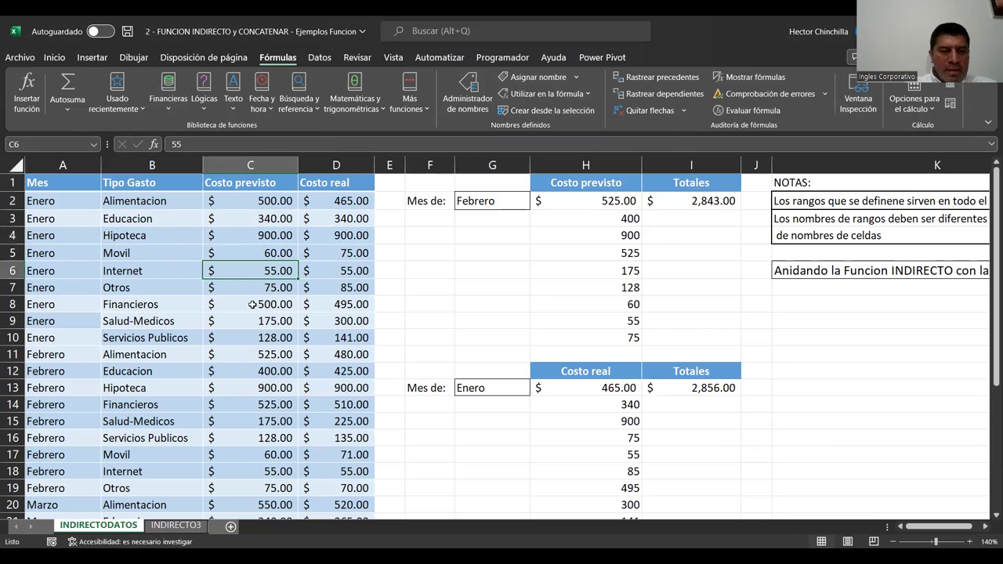
pyautogui.click(252, 304)
pyautogui.press('Up')
# Name the Enero Movil planned cost in C5 EneroMovCp via the Name Box.
pyautogui.press('Up')
pyautogui.press('Up')
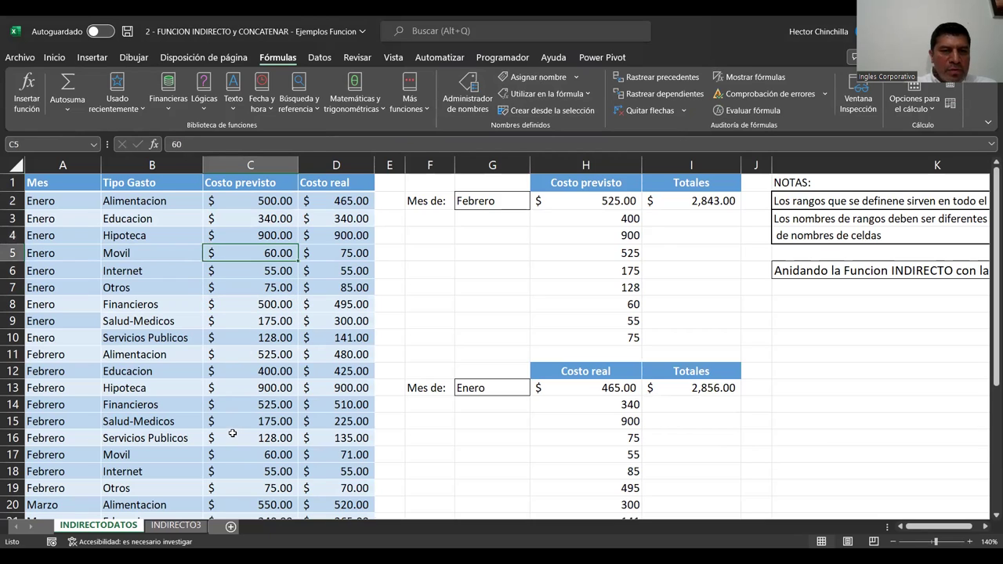
pyautogui.press('Up')
pyautogui.press('Down')
pyautogui.press('Up')
pyautogui.press('Down')
pyautogui.press('Up')
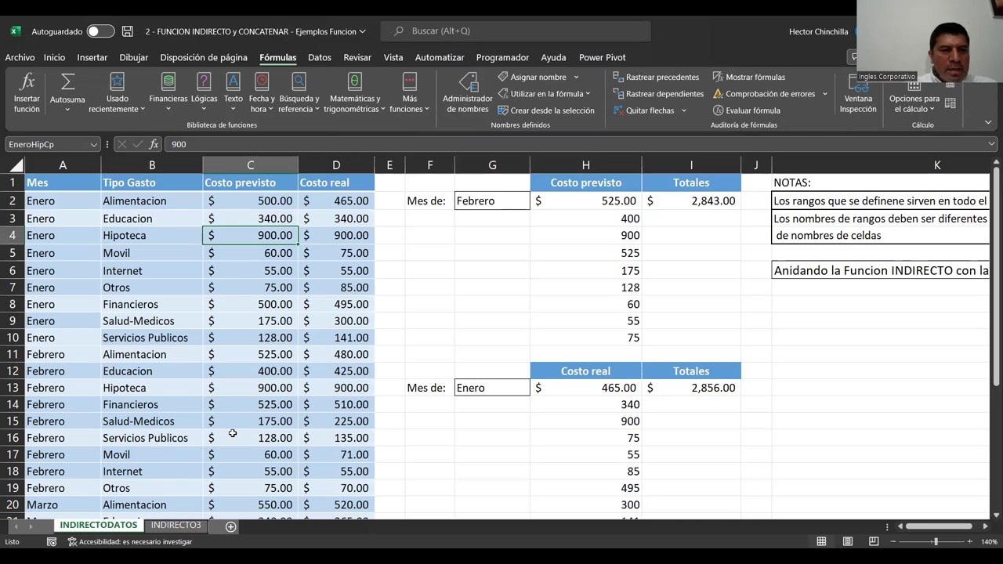
pyautogui.press('Down')
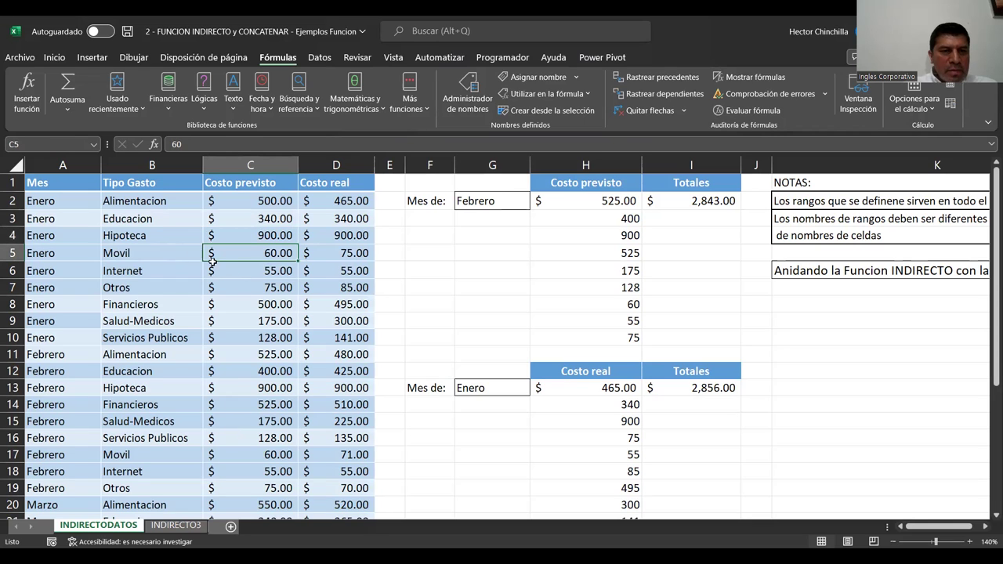
pyautogui.click(32, 143)
pyautogui.write('Enero')
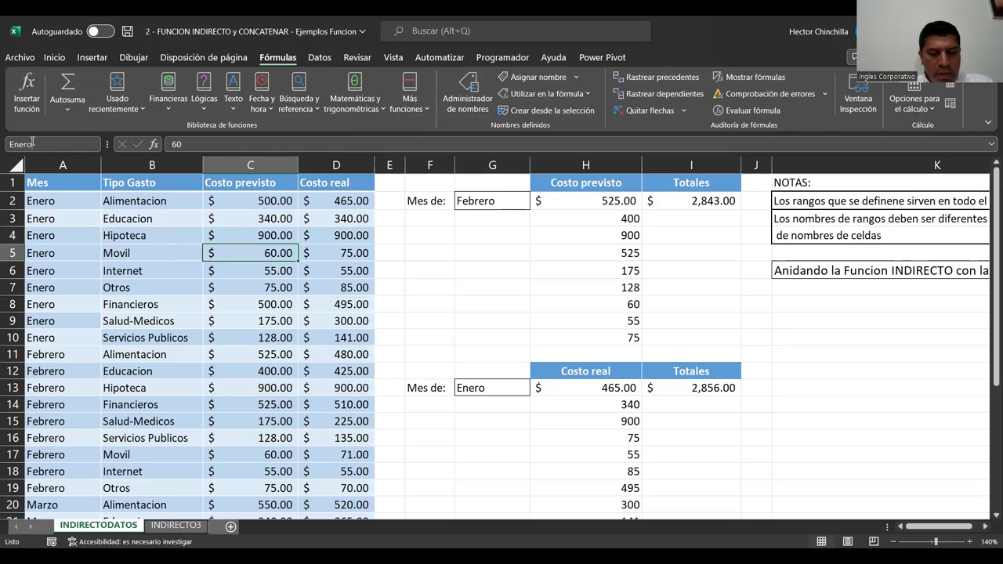
pyautogui.write('MovCp')
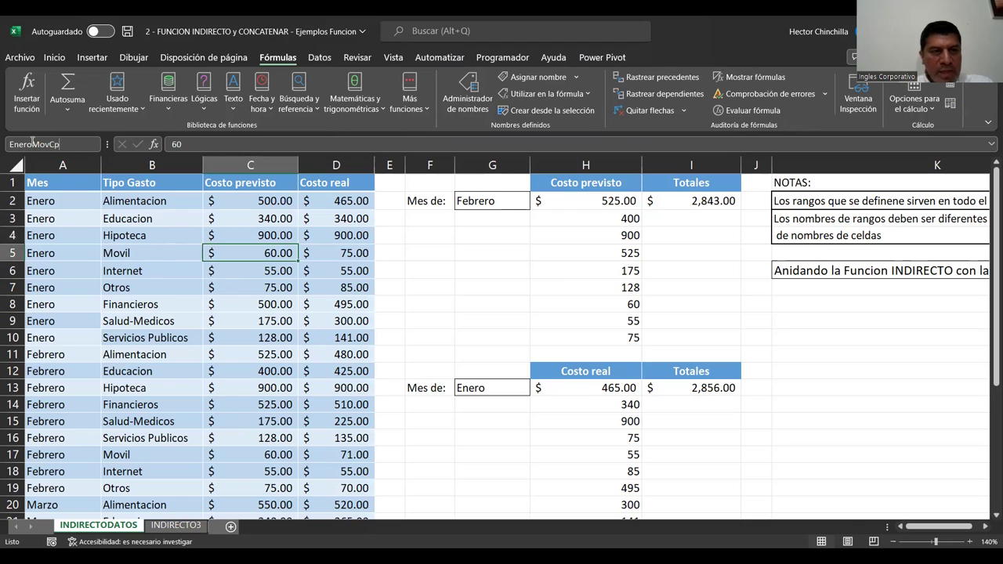
pyautogui.press('Return')
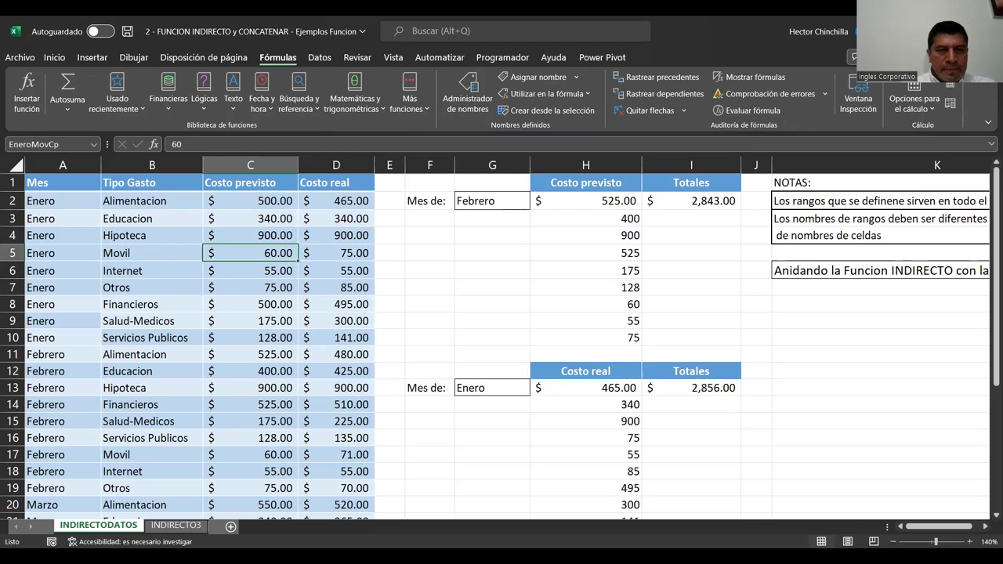
# Begin typing a name for the Enero Movil real cost in D5.
pyautogui.press('Right')
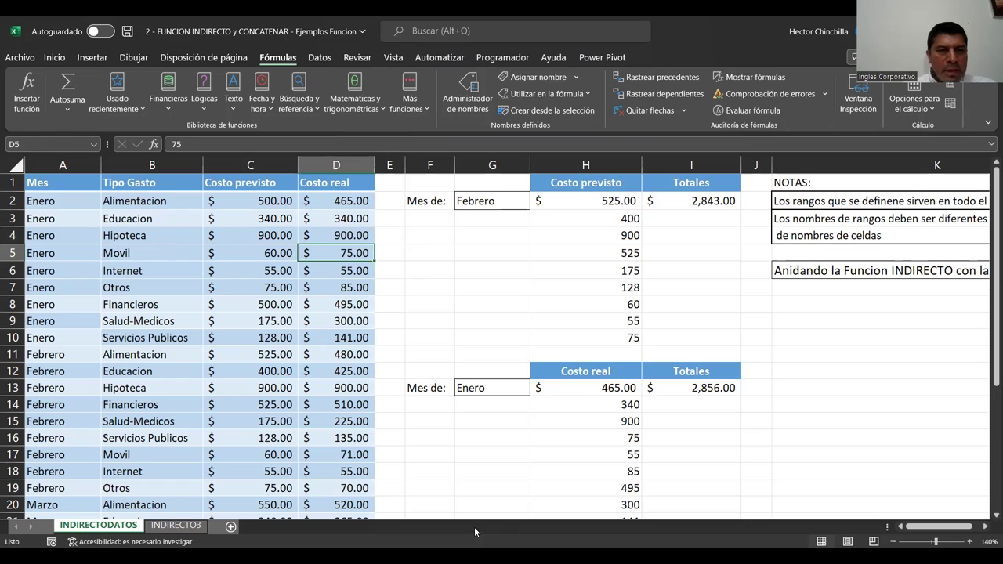
pyautogui.click(31, 146)
pyautogui.write('EneroMovCr')
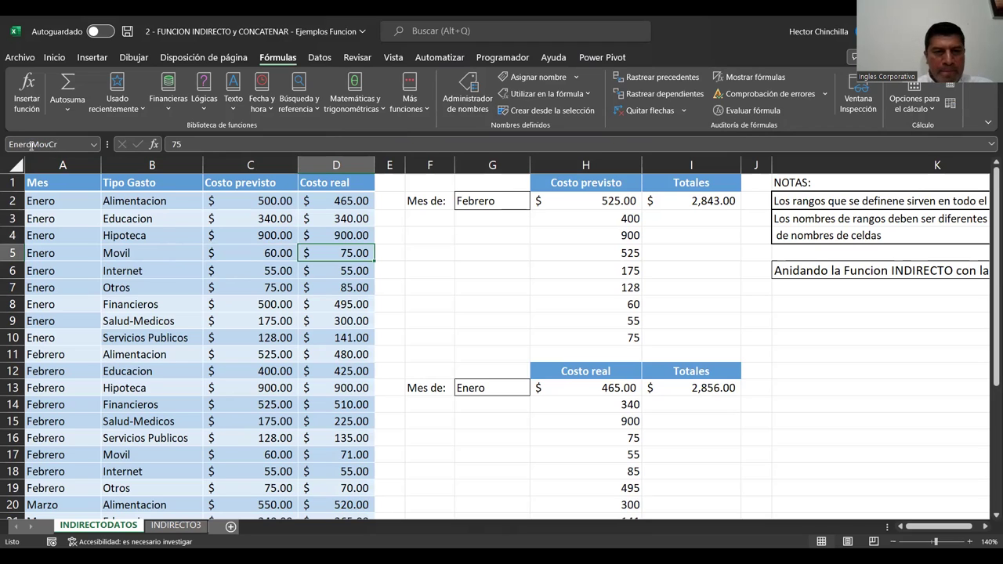
pyautogui.click(223, 264)
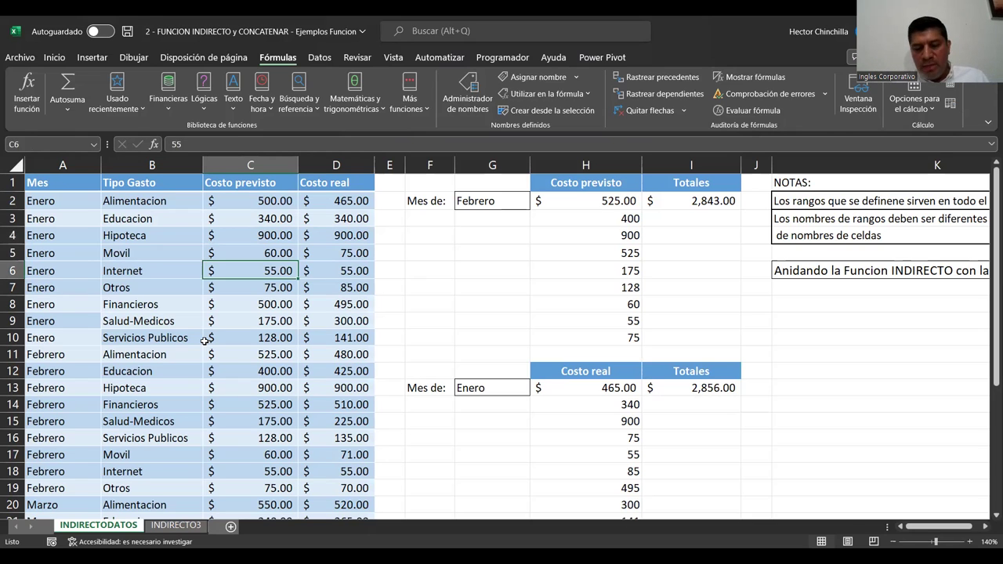
pyautogui.press('Up')
pyautogui.press('Down')
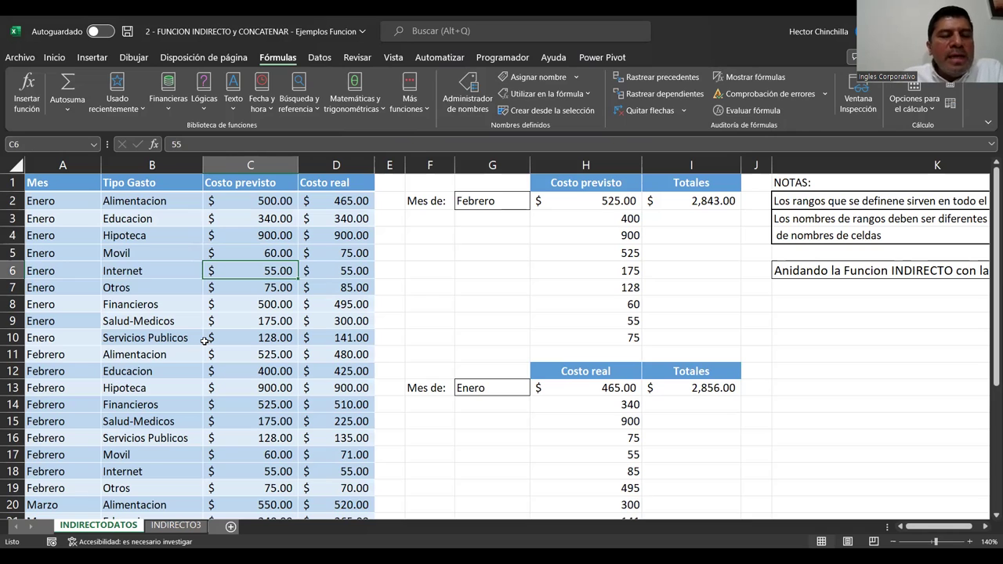
pyautogui.press('Up')
pyautogui.press('Up')
pyautogui.press('Up')
pyautogui.press('Up')
pyautogui.press('Down')
pyautogui.press('Down')
pyautogui.press('Up')
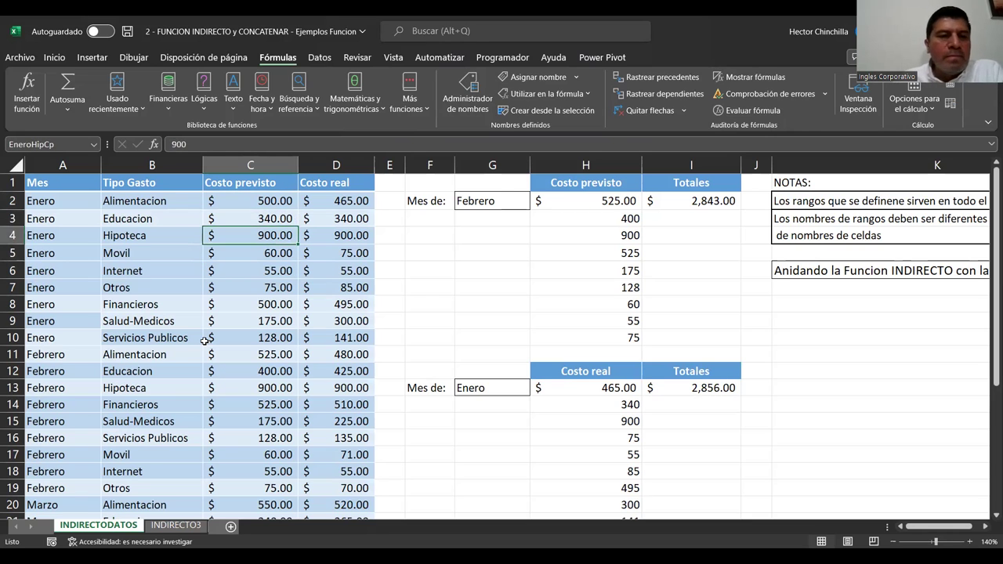
pyautogui.press('Up')
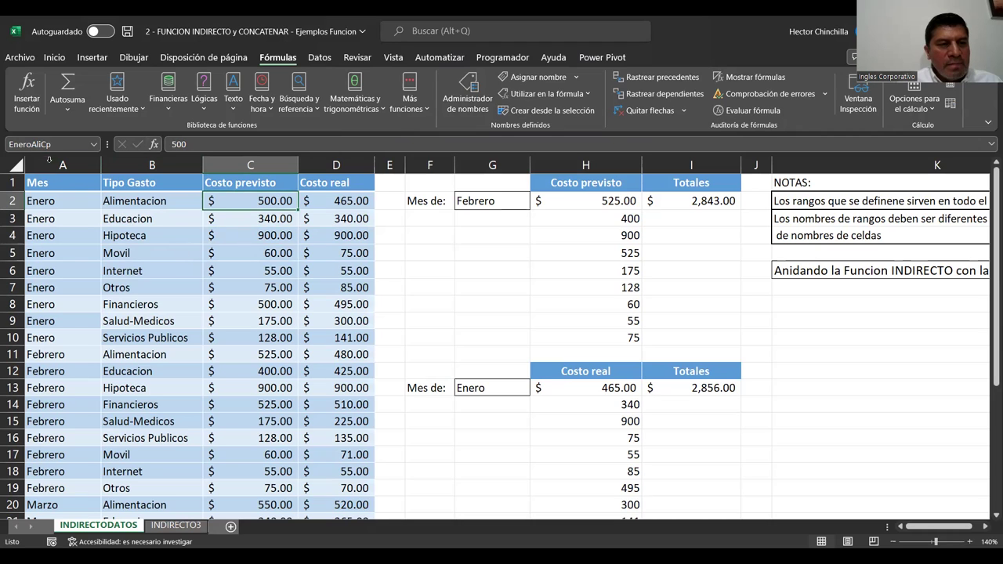
pyautogui.click(231, 249)
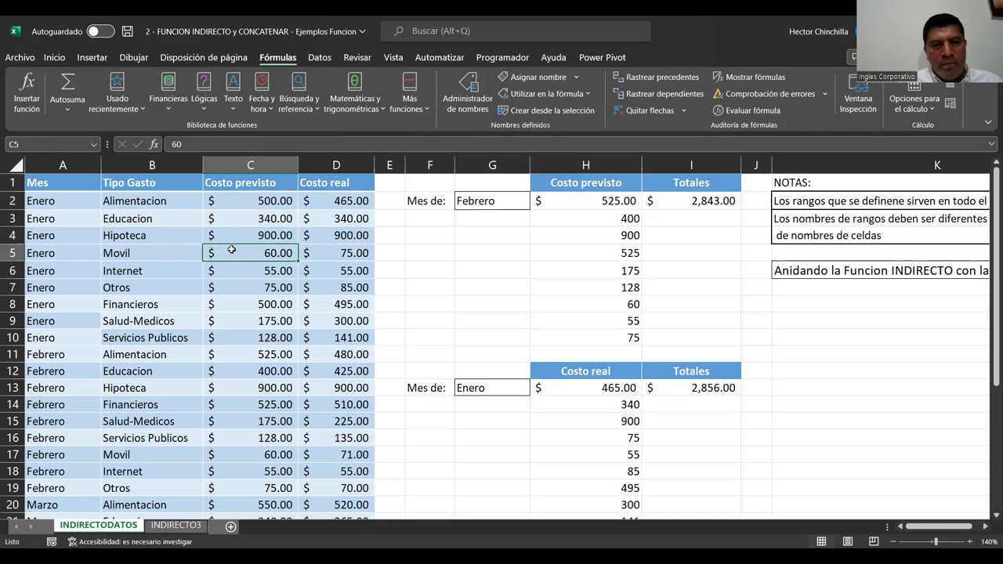
pyautogui.click(229, 197)
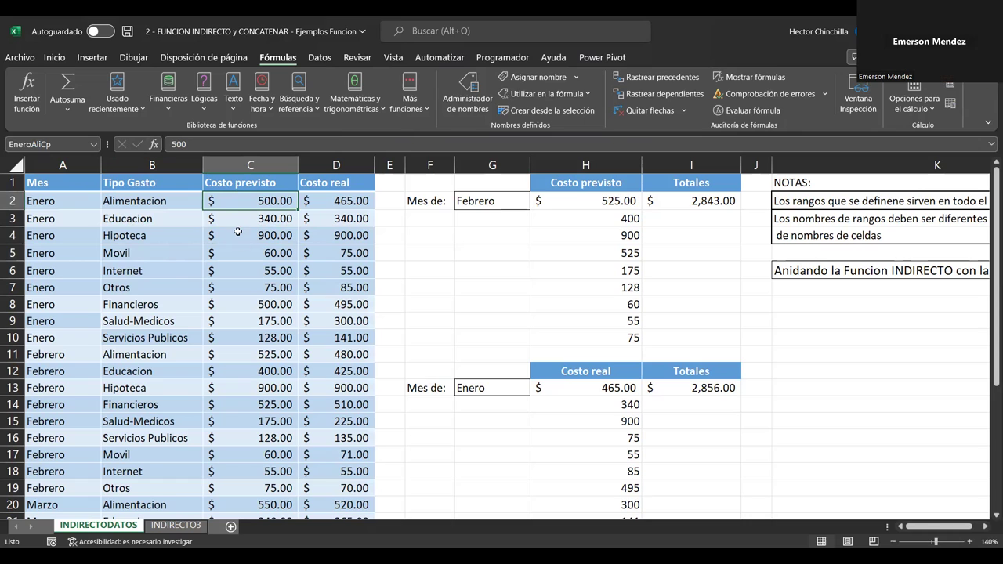
pyautogui.click(233, 236)
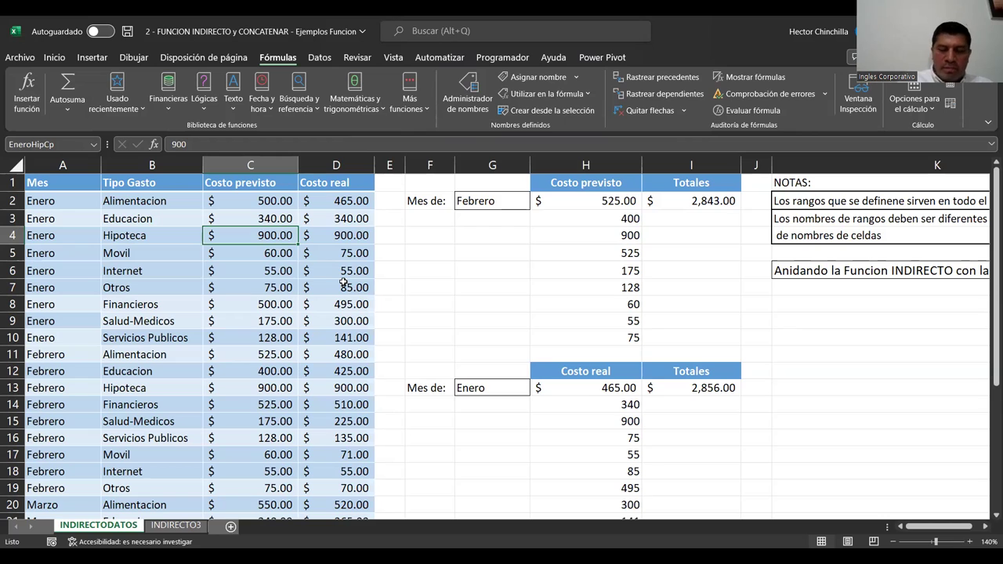
pyautogui.press('Left')
pyautogui.press('Right')
pyautogui.press('Right')
pyautogui.press('Left')
pyautogui.press('Right')
pyautogui.press('Left')
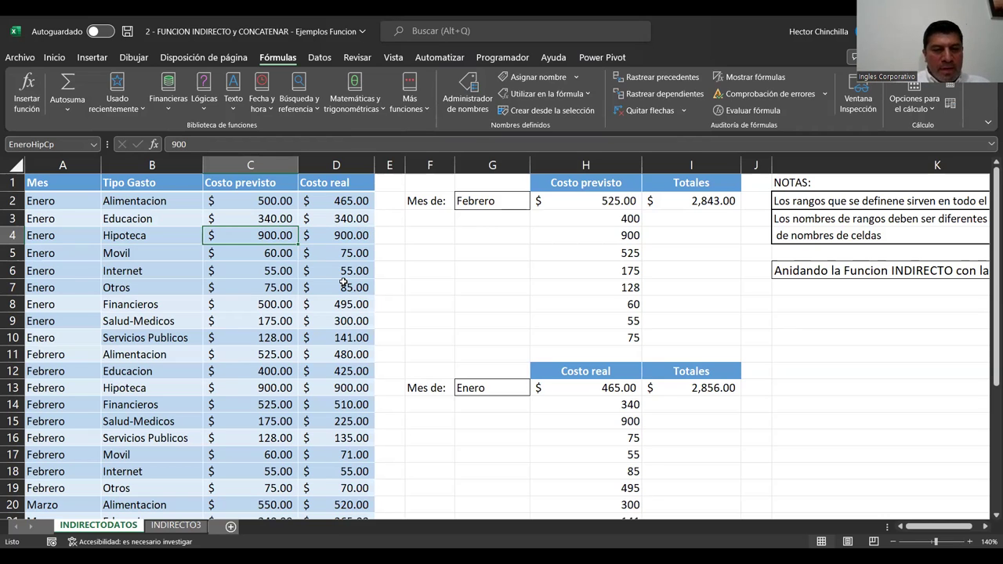
pyautogui.press('Down')
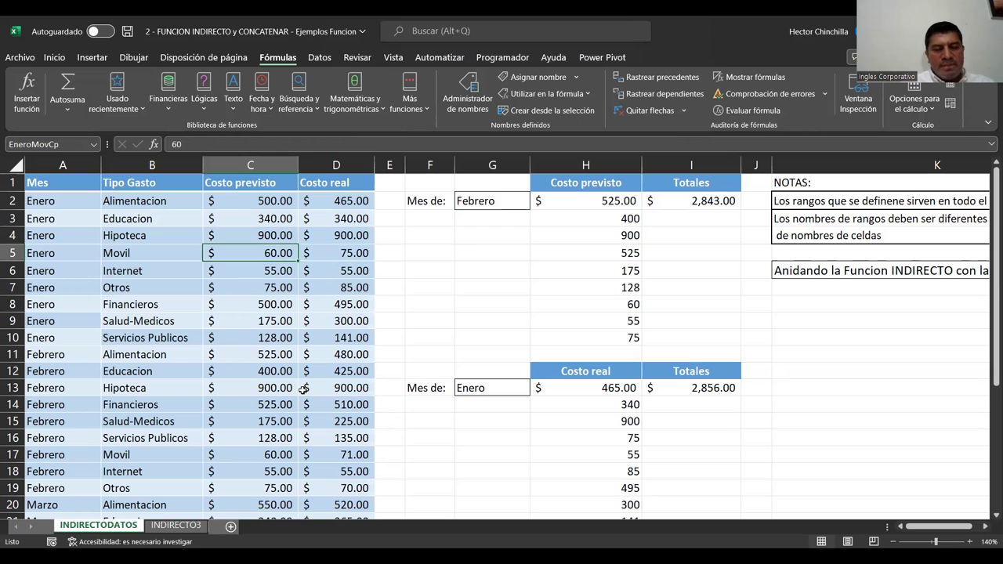
pyautogui.press('Up')
pyautogui.press('Up')
pyautogui.press('Up')
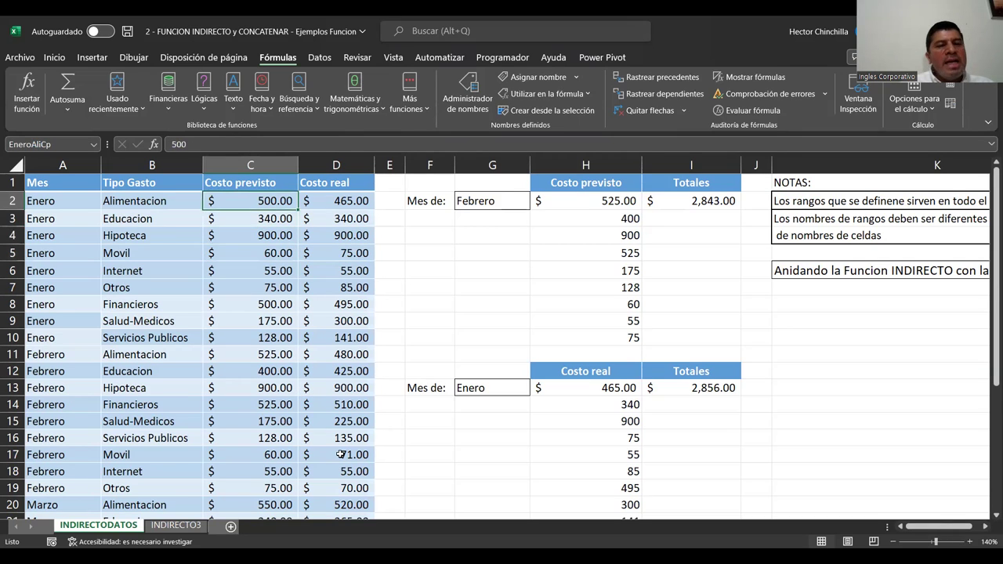
pyautogui.press('Up')
pyautogui.press('Right')
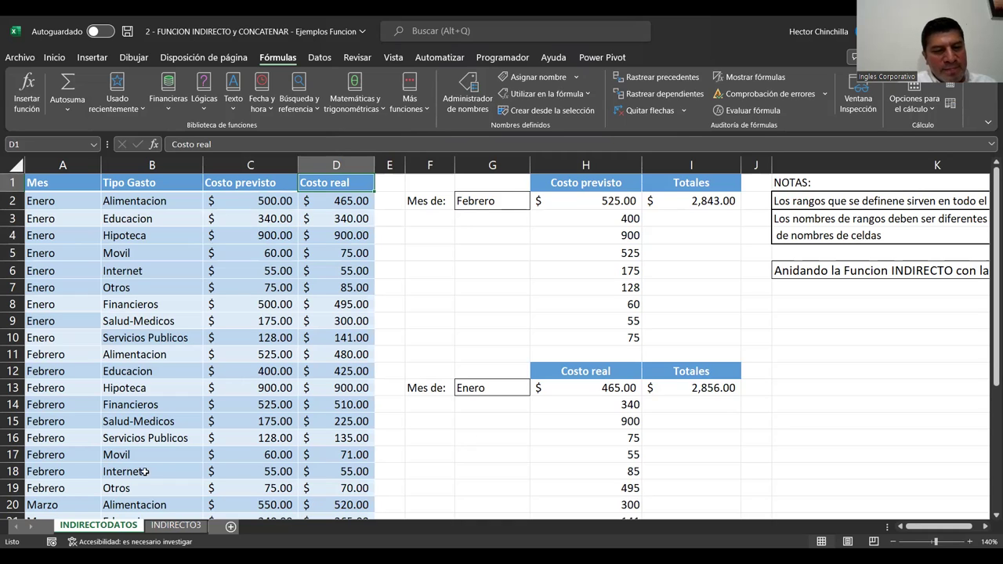
# On the INDIRECTO3 sheet, choose Educacion as the Tipo Gasto in H3.
pyautogui.click(175, 525)
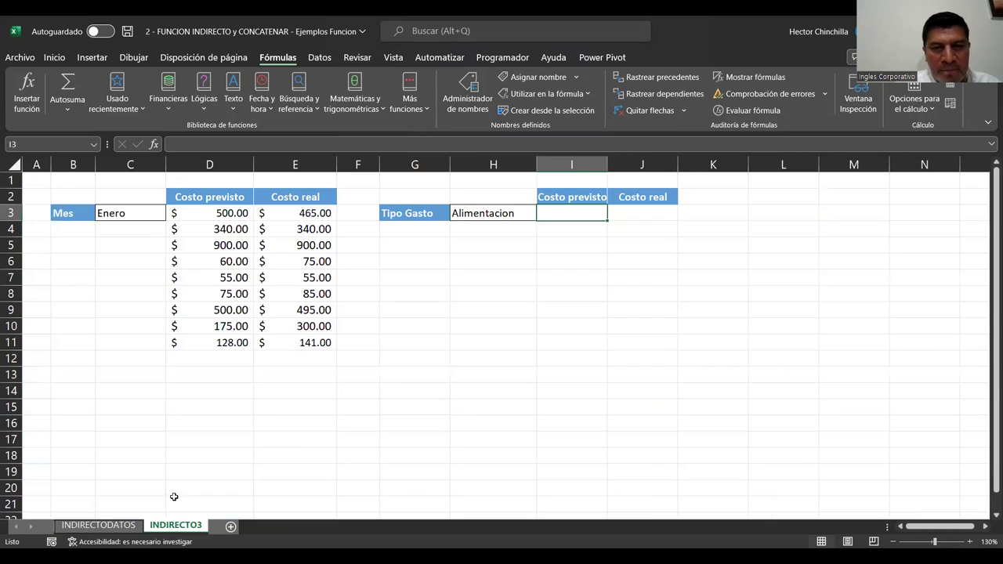
pyautogui.click(417, 309)
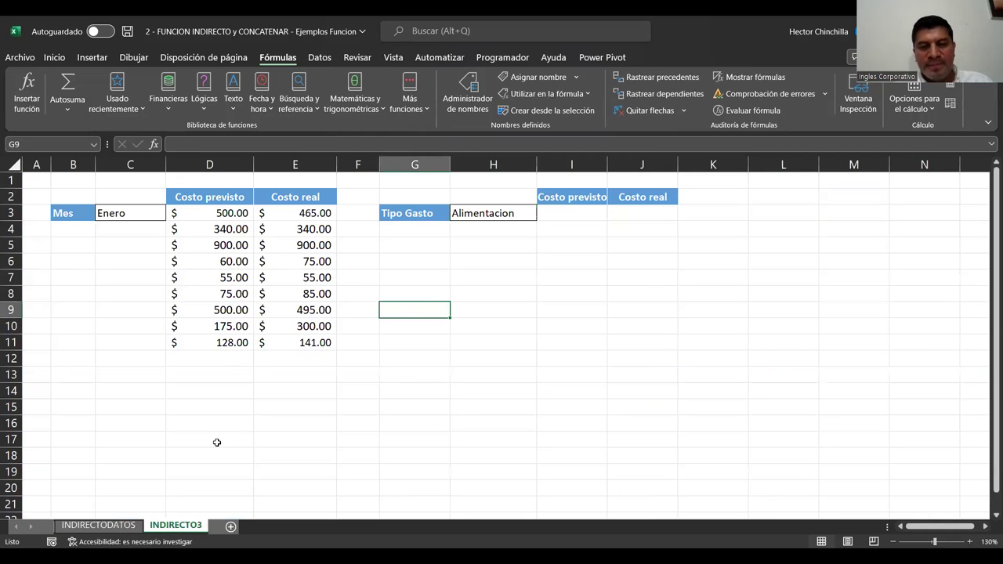
pyautogui.press('Up')
pyautogui.press('Up')
pyautogui.press('Up')
pyautogui.press('Up')
pyautogui.press('Up')
pyautogui.press('Up')
pyautogui.press('Right')
pyautogui.press('Right')
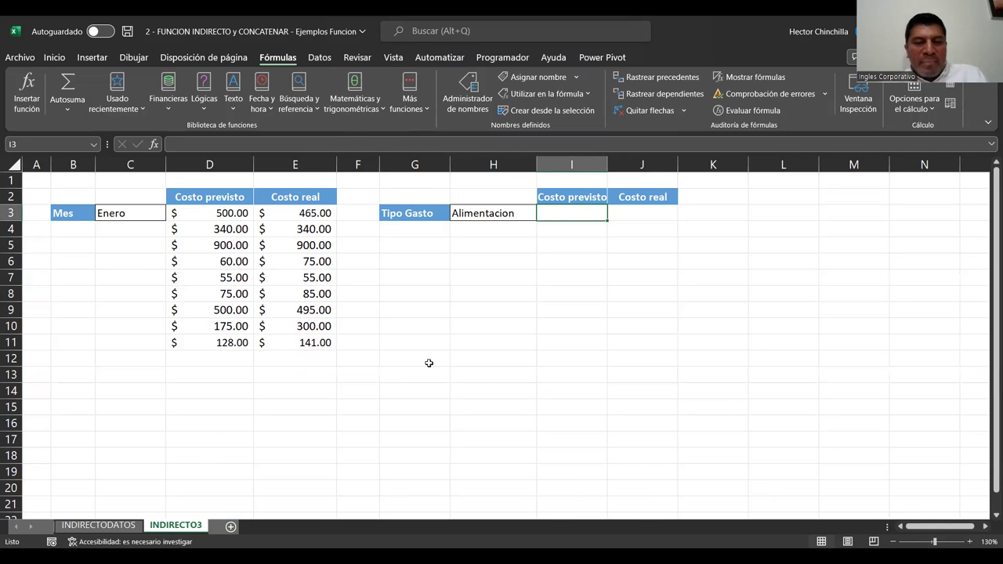
pyautogui.click(501, 215)
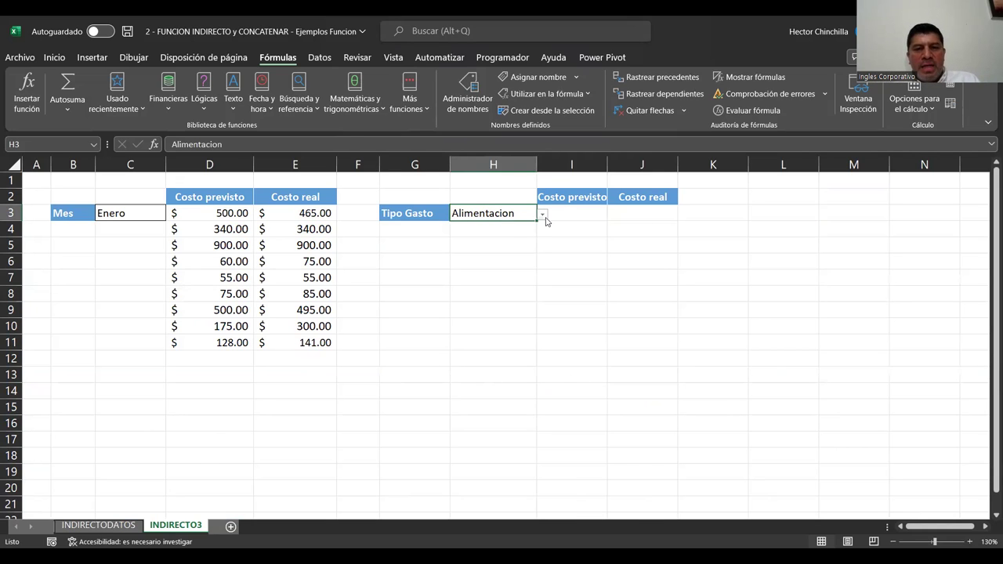
pyautogui.click(137, 214)
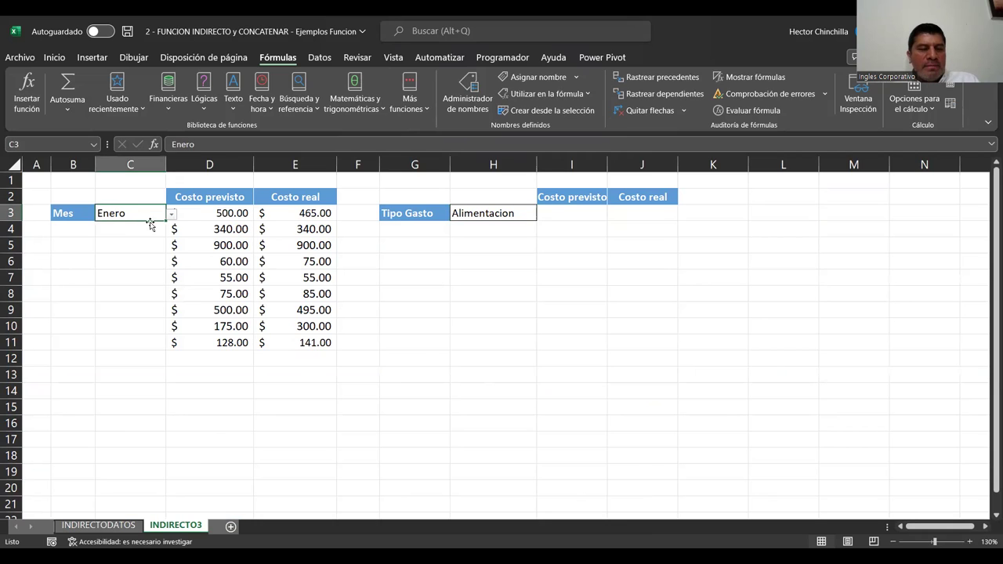
pyautogui.click(507, 215)
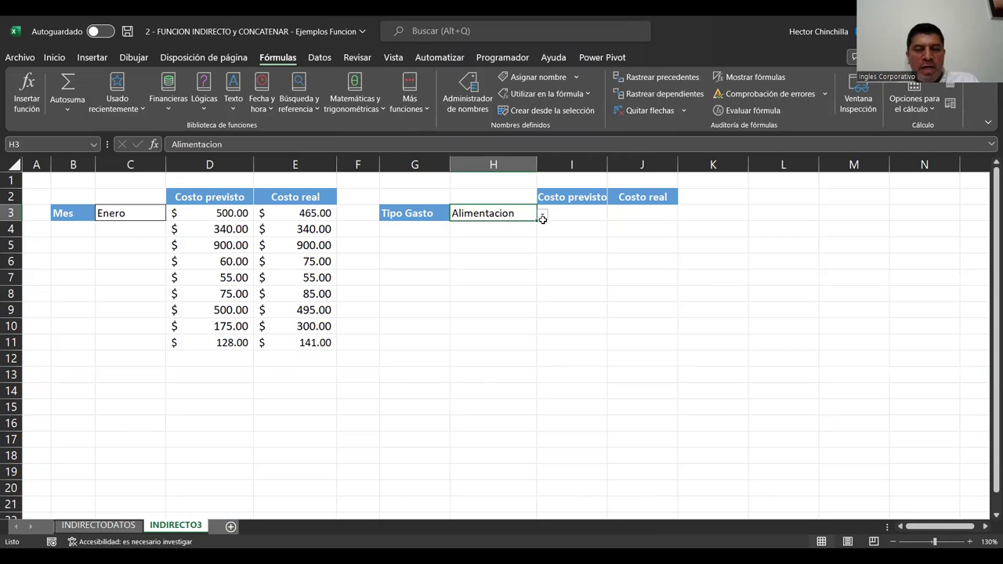
pyautogui.click(542, 215)
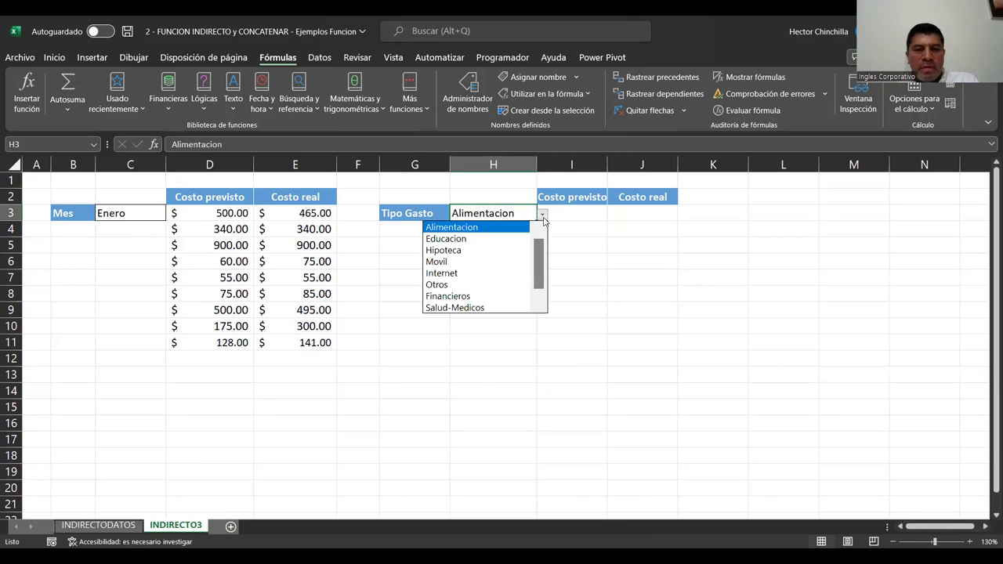
pyautogui.click(445, 238)
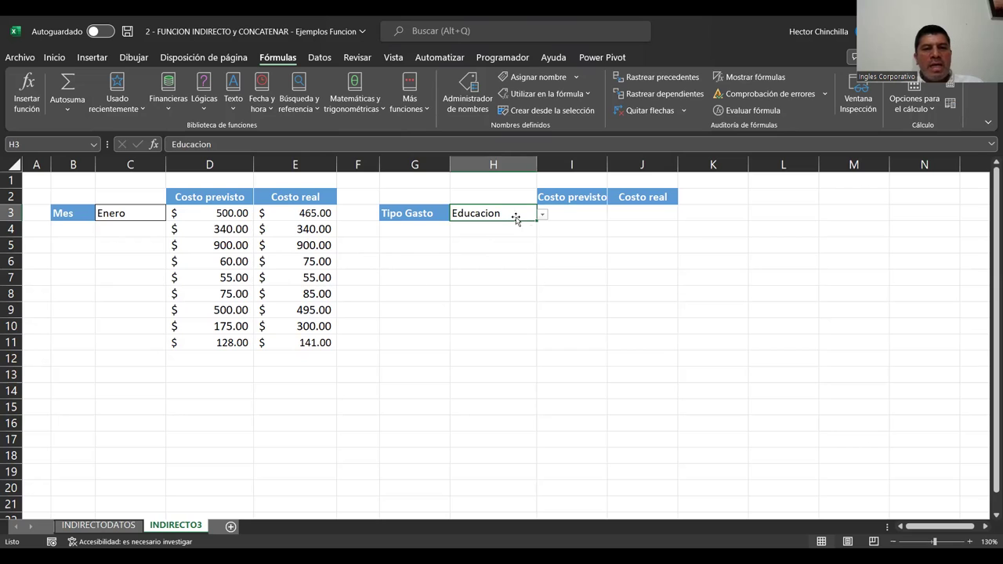
# Widen columns I and J to fit Costo previsto and Costo real.
pyautogui.click(483, 249)
pyautogui.click(480, 218)
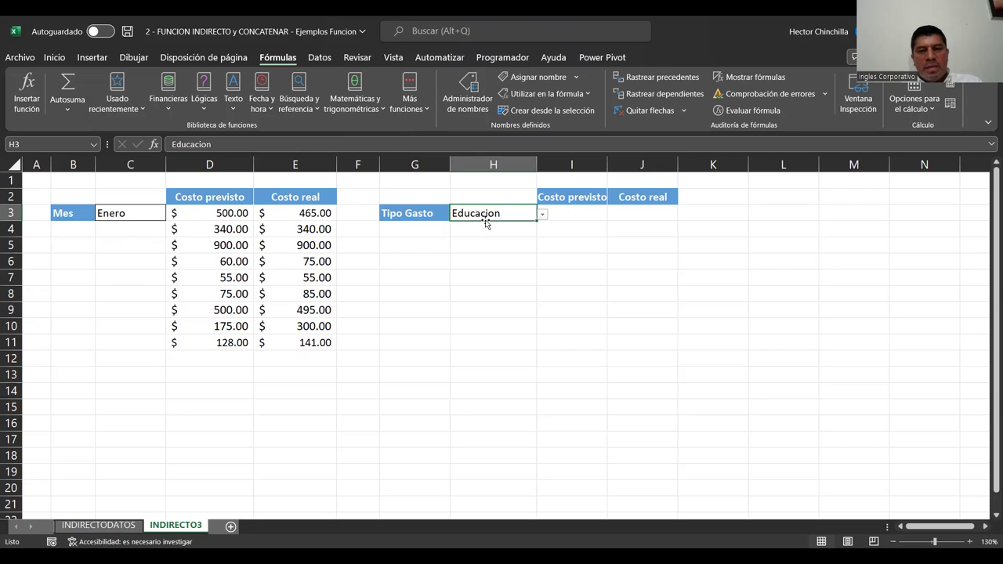
pyautogui.click(569, 216)
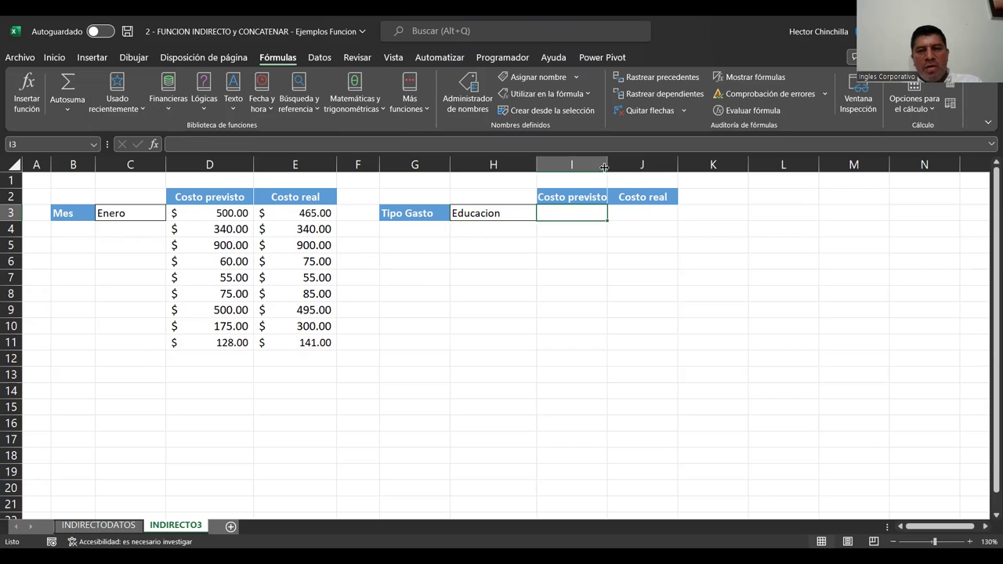
pyautogui.moveTo(603, 167); pyautogui.dragTo(647, 167)
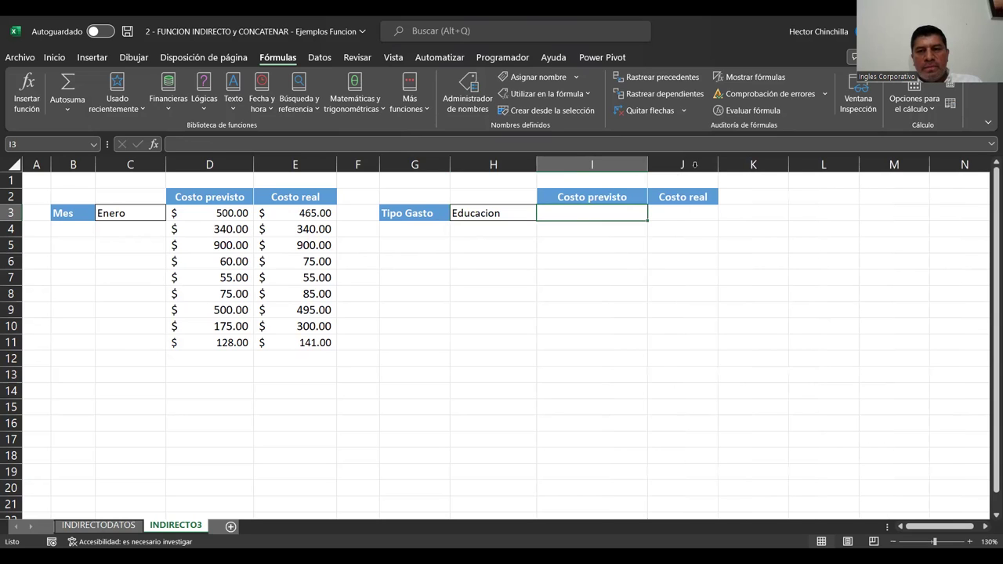
pyautogui.moveTo(718, 162); pyautogui.dragTo(730, 161)
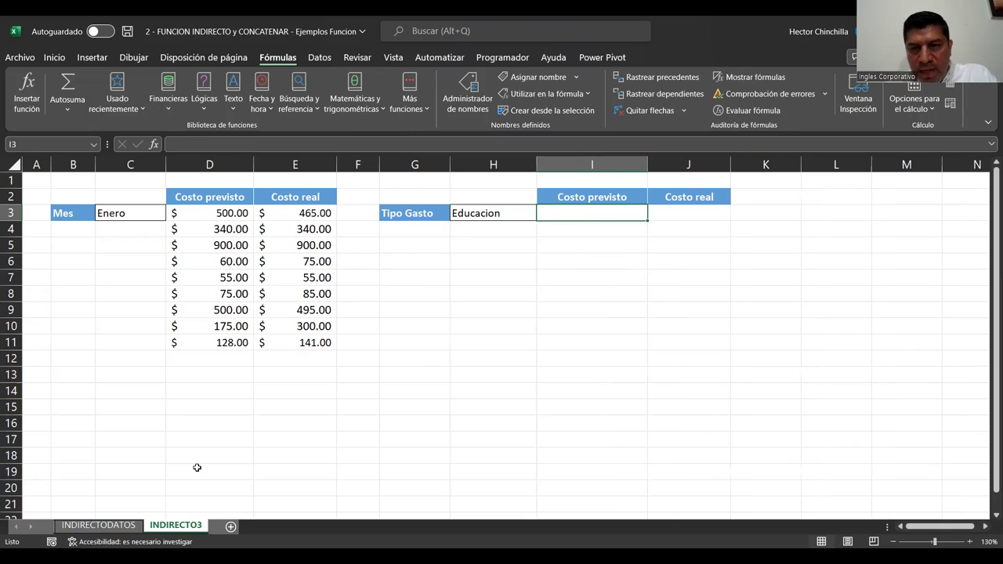
# Enter =INDIRECTO(C3&H3&"Cp") in I3.
pyautogui.write('=')
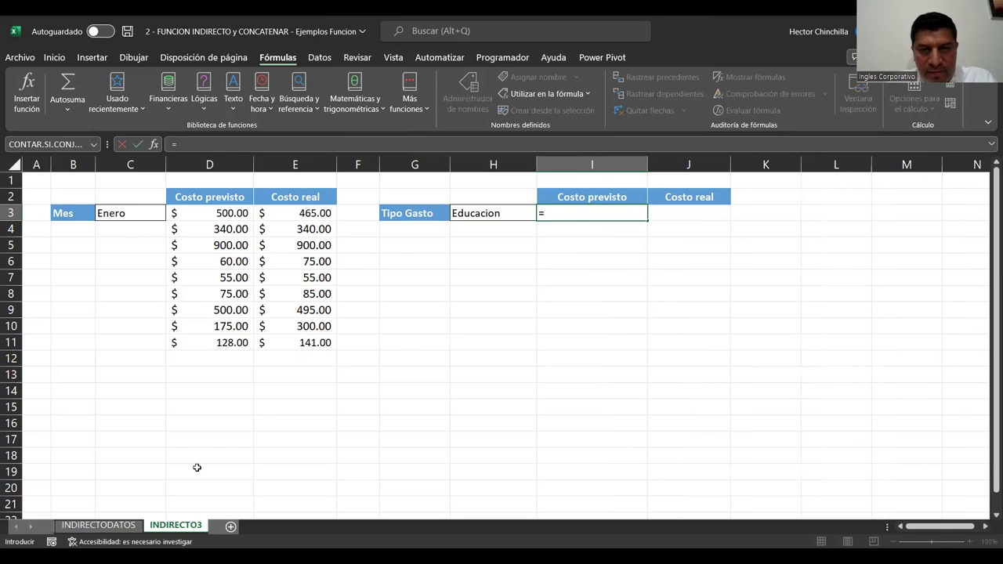
pyautogui.write('INDIRECTO')
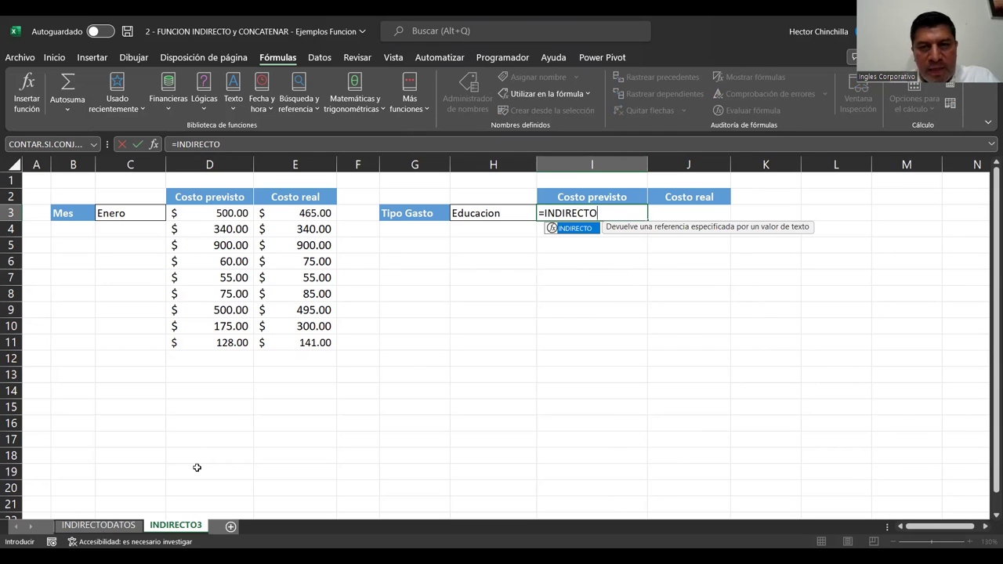
pyautogui.write('(')
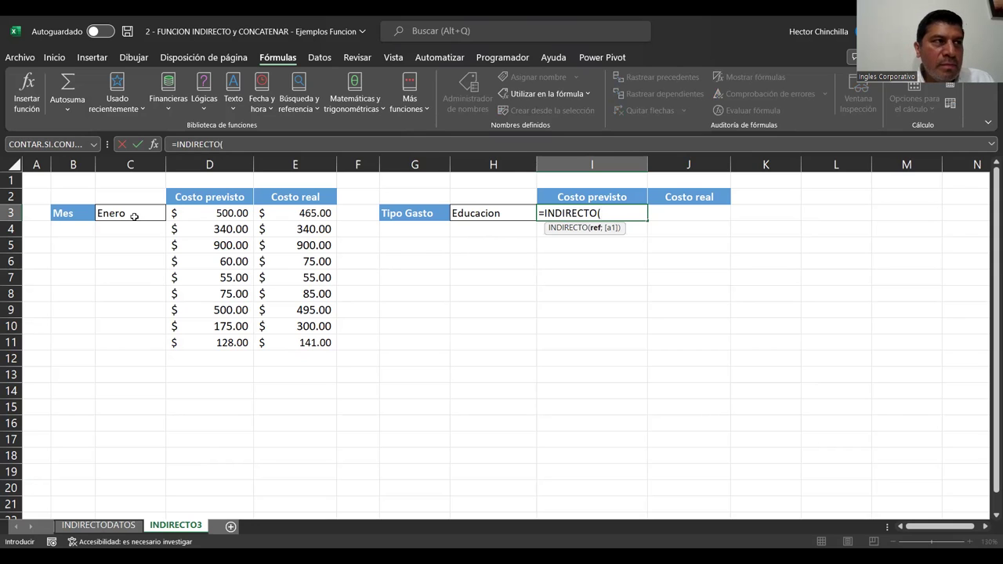
pyautogui.click(134, 216)
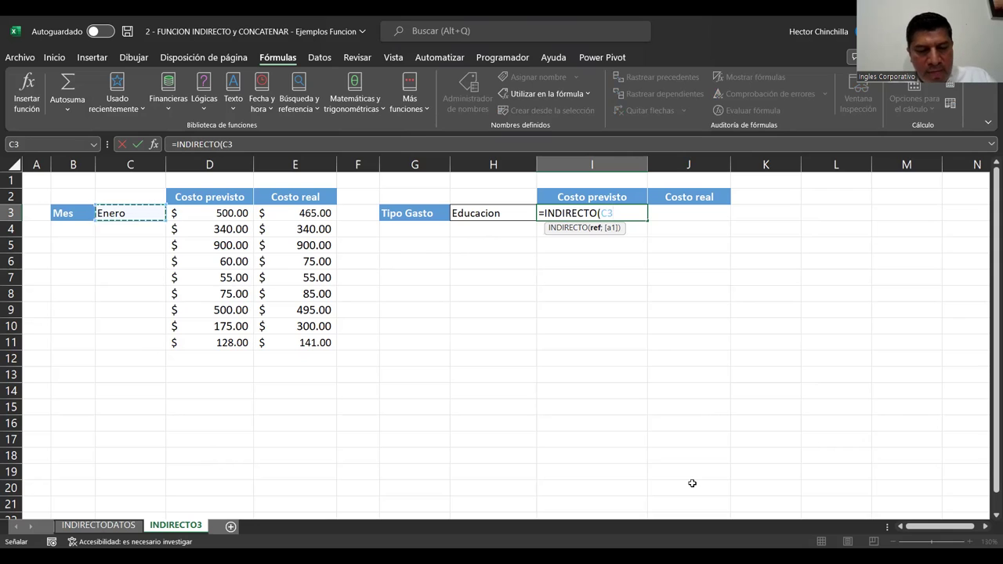
pyautogui.write('&')
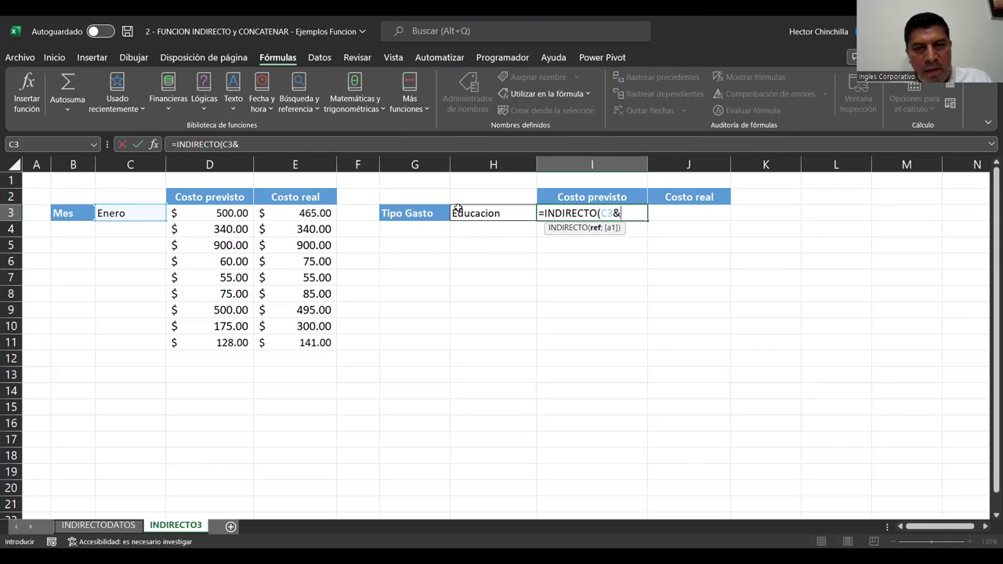
pyautogui.click(463, 213)
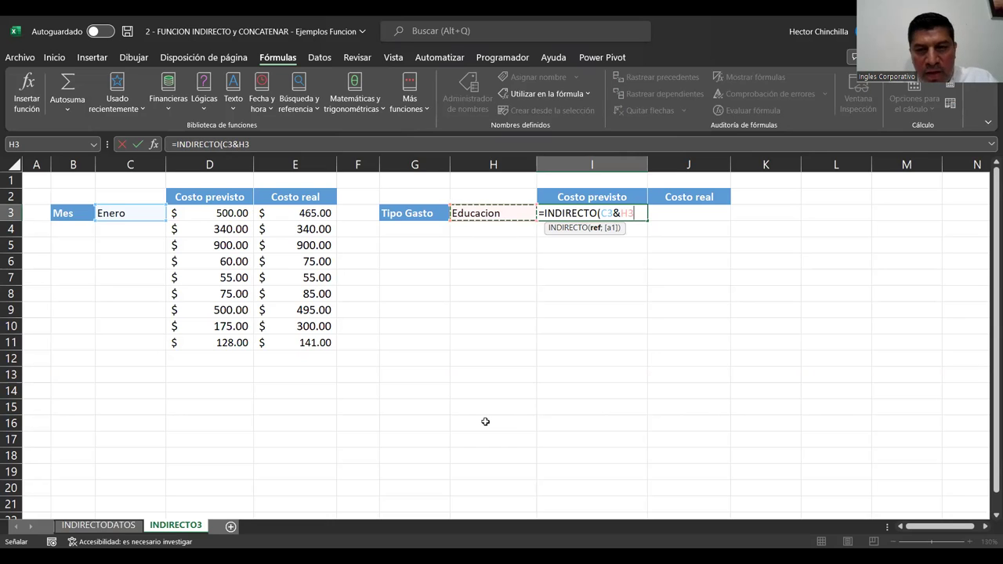
pyautogui.write('&')
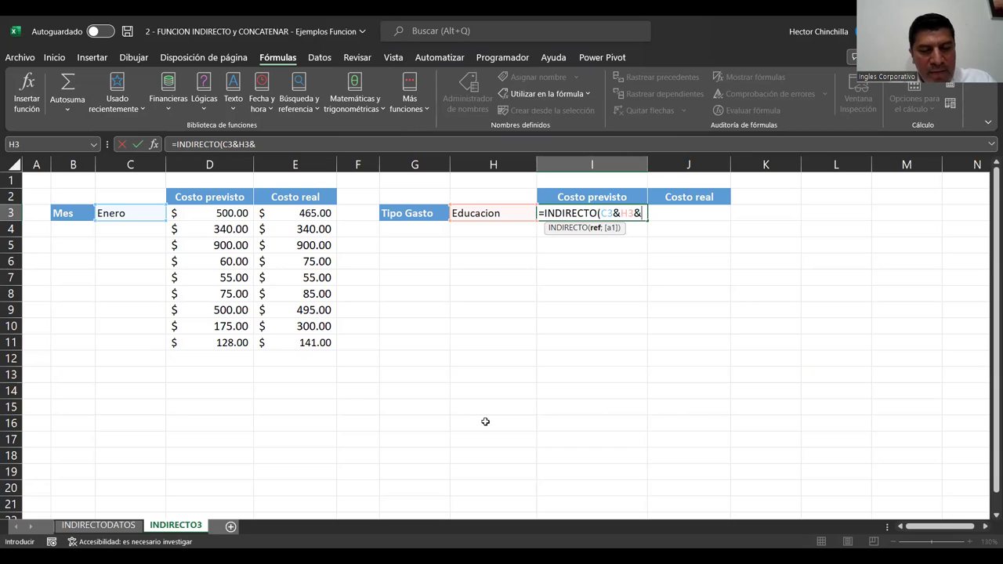
pyautogui.write('"Cp")')
pyautogui.press('Return')
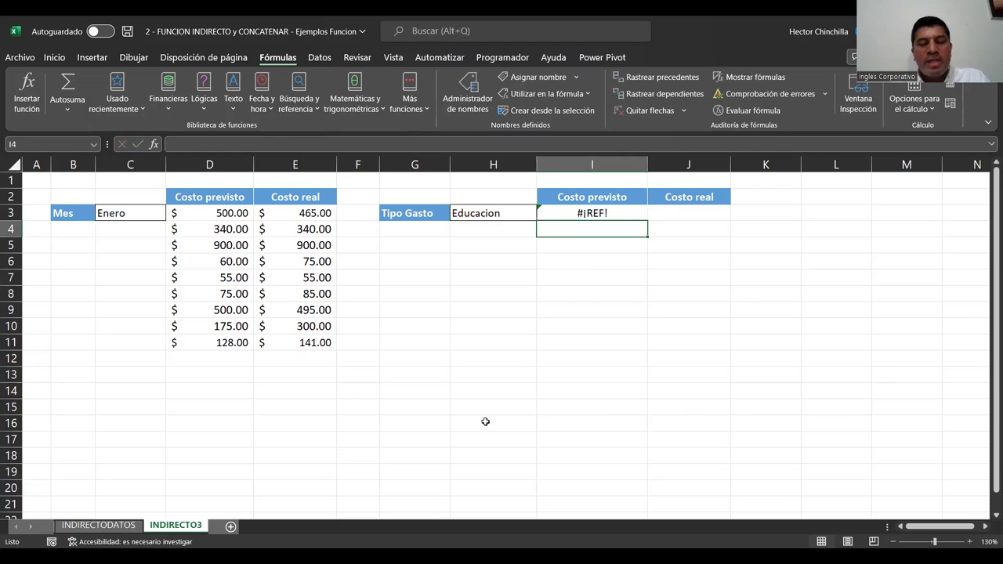
# Return to I3 and put its INDIRECTO formula into edit mode with F2.
pyautogui.press('Up')
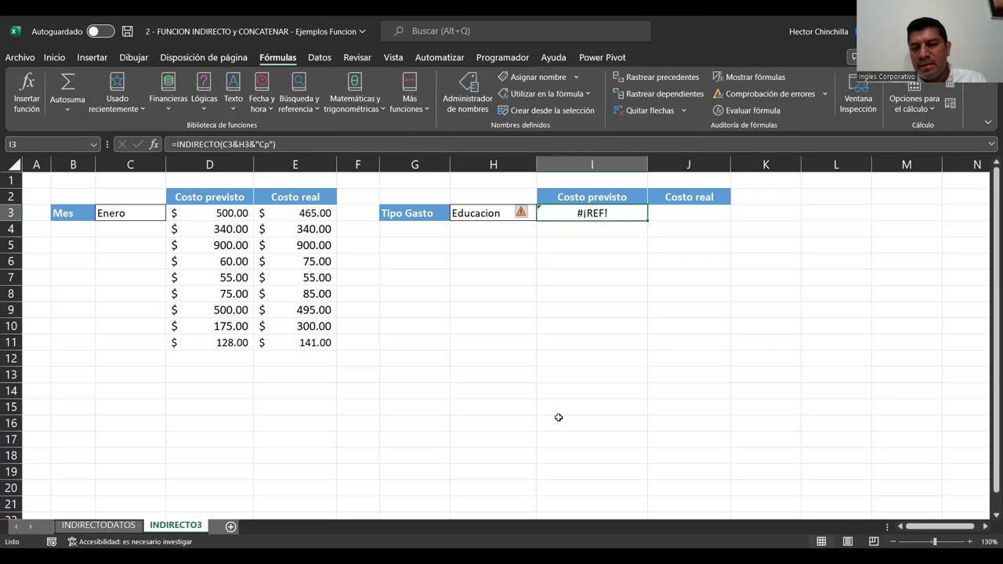
pyautogui.press('Left')
pyautogui.press('Right')
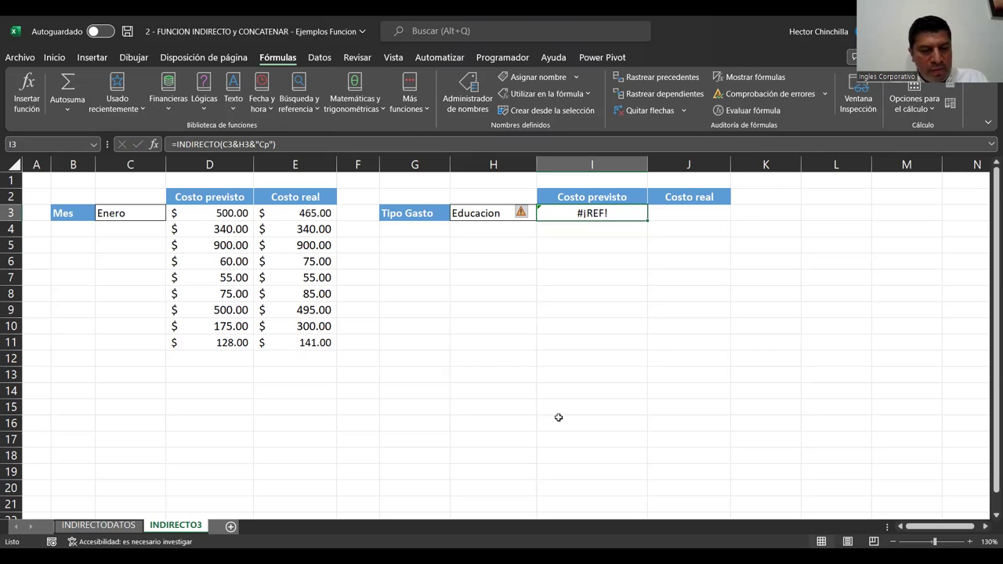
pyautogui.press('F2')
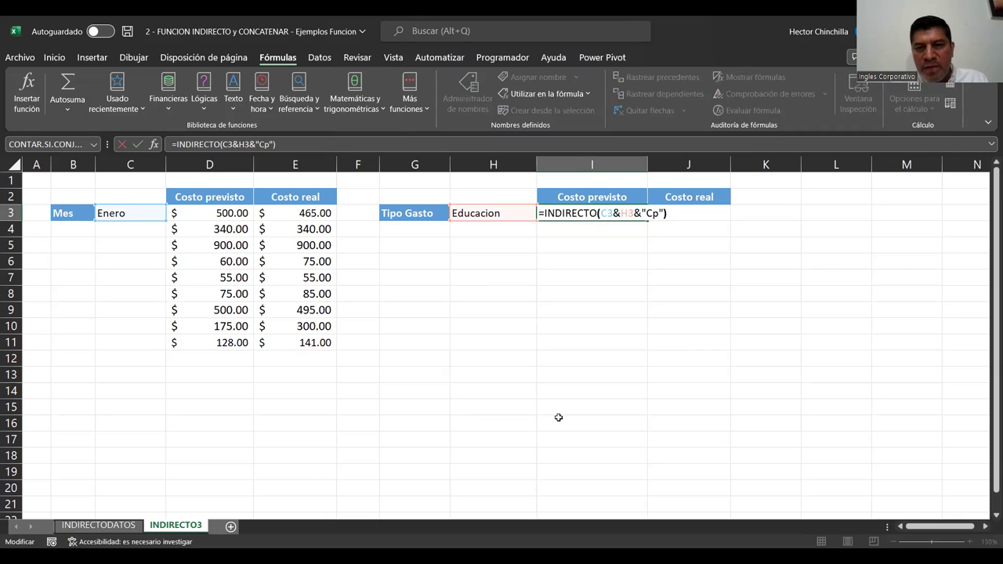
# Wrap H3 in IZQUIERDA(H3,3) inside the I3 formula, fixing the duplicate ampersand.
pyautogui.press('Left')
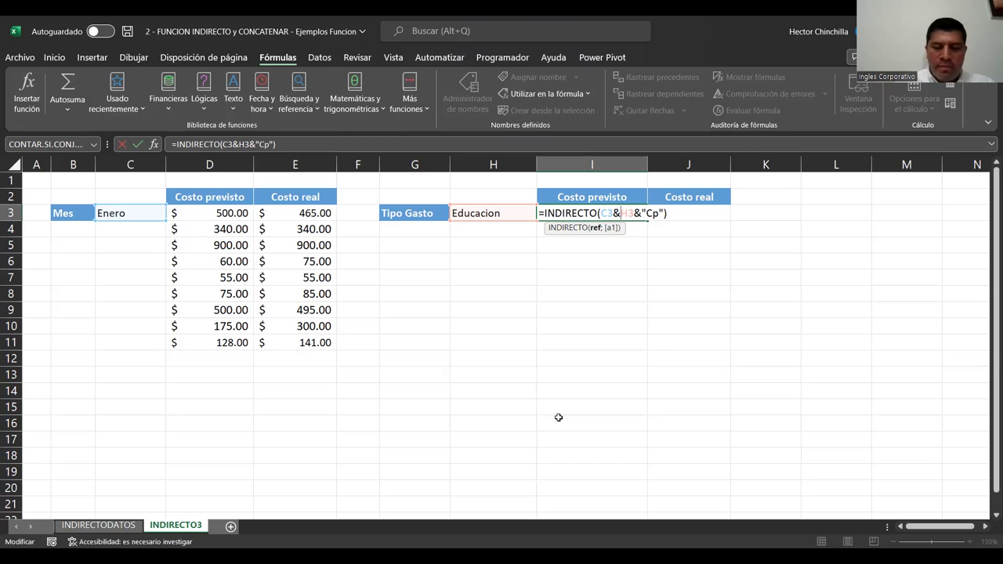
pyautogui.write('&')
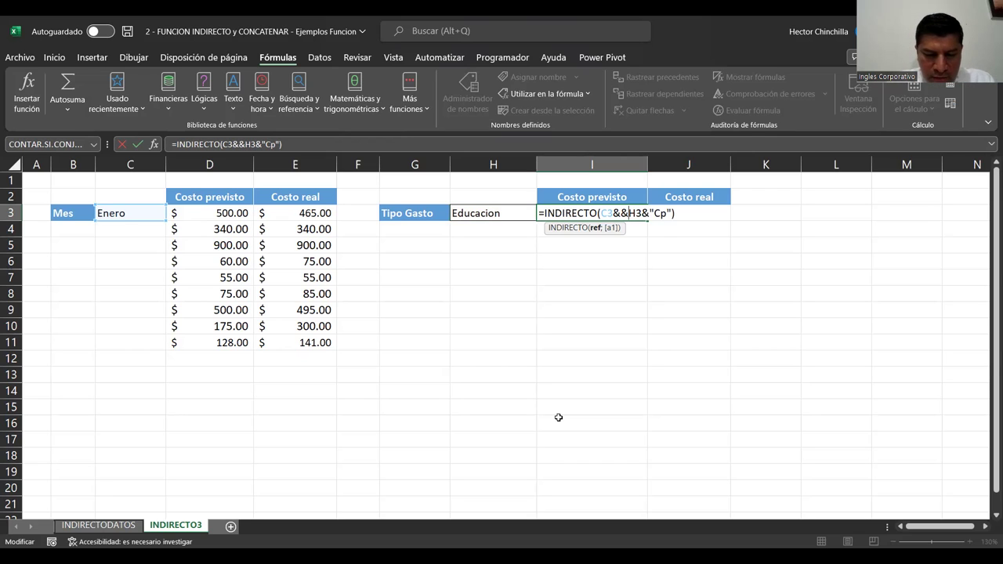
pyautogui.write('IZ')
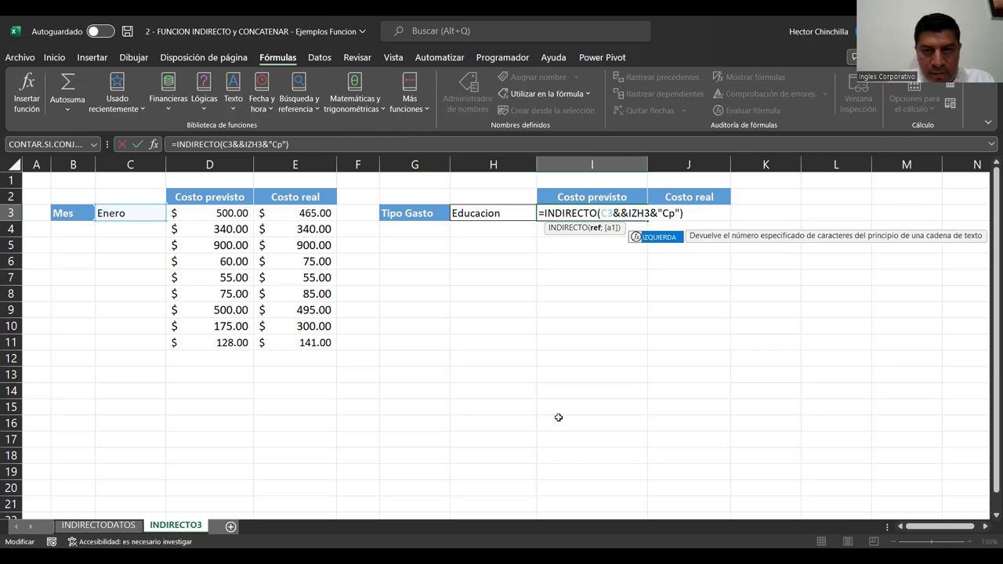
pyautogui.write('QU')
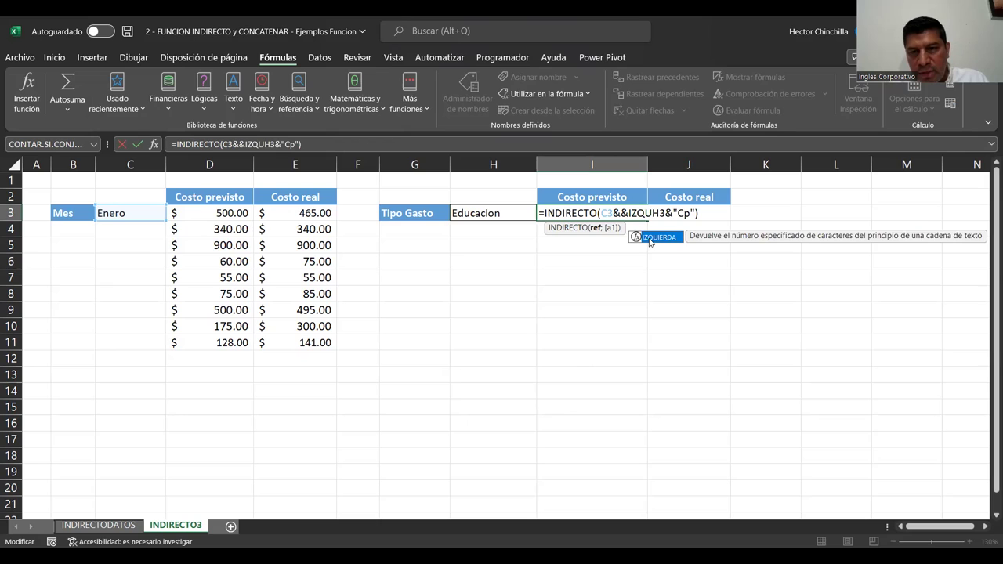
pyautogui.click(623, 216)
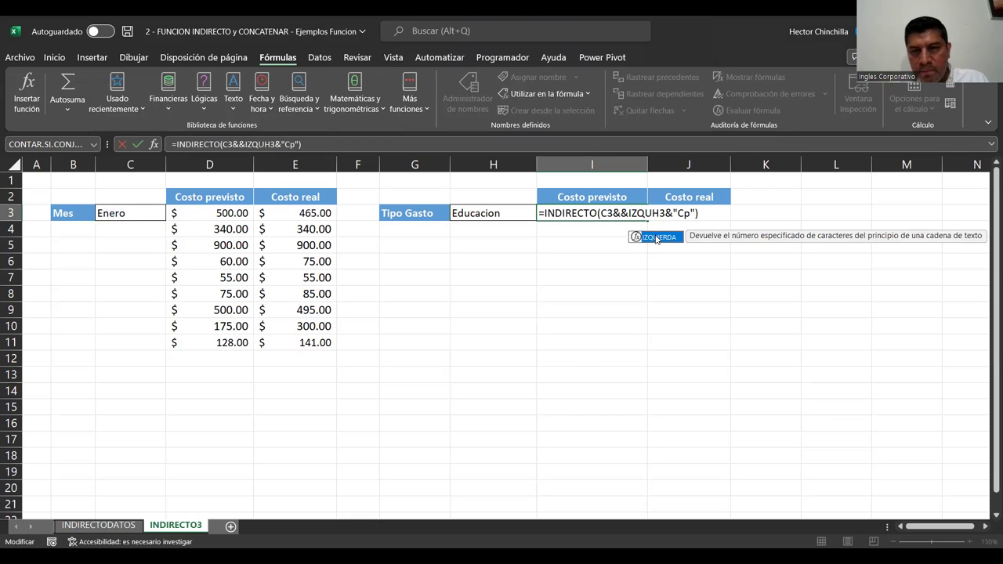
pyautogui.press('Right')
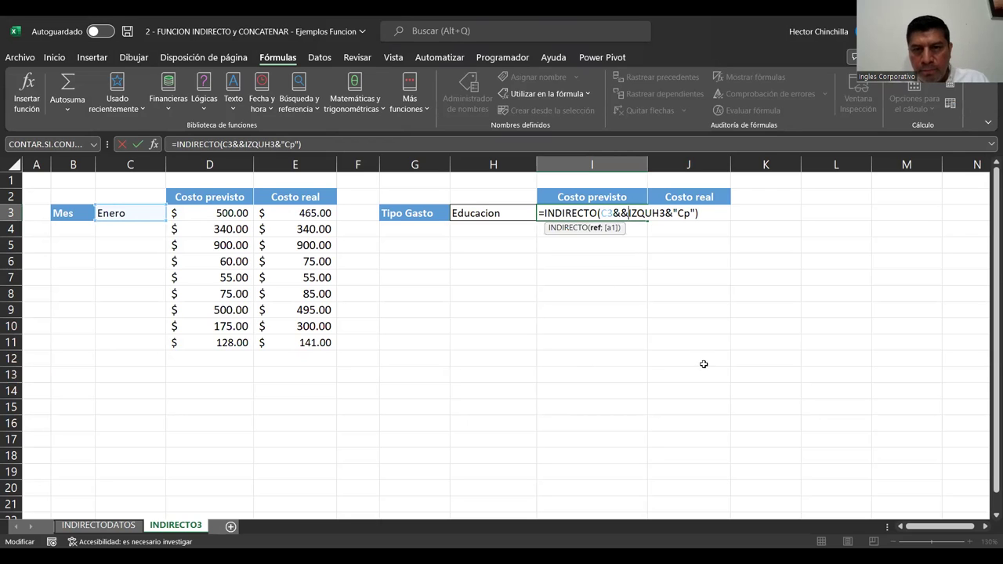
pyautogui.press('BackSpace')
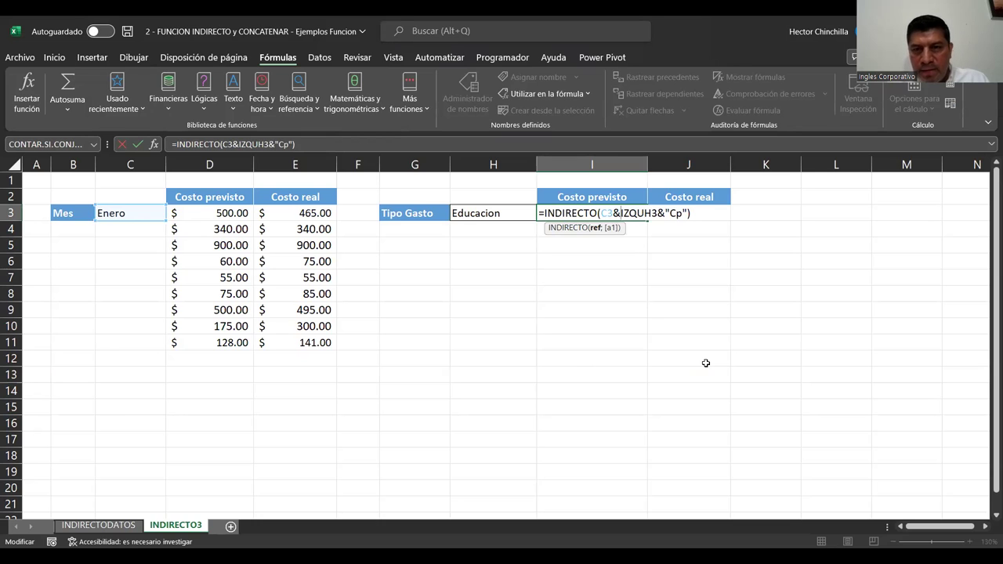
pyautogui.press('Right')
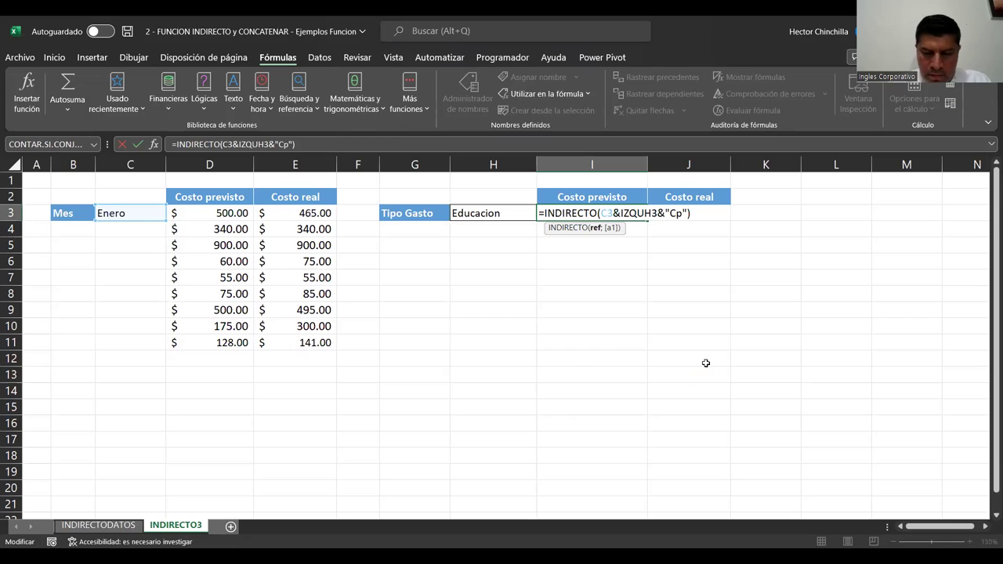
pyautogui.write('IERDA')
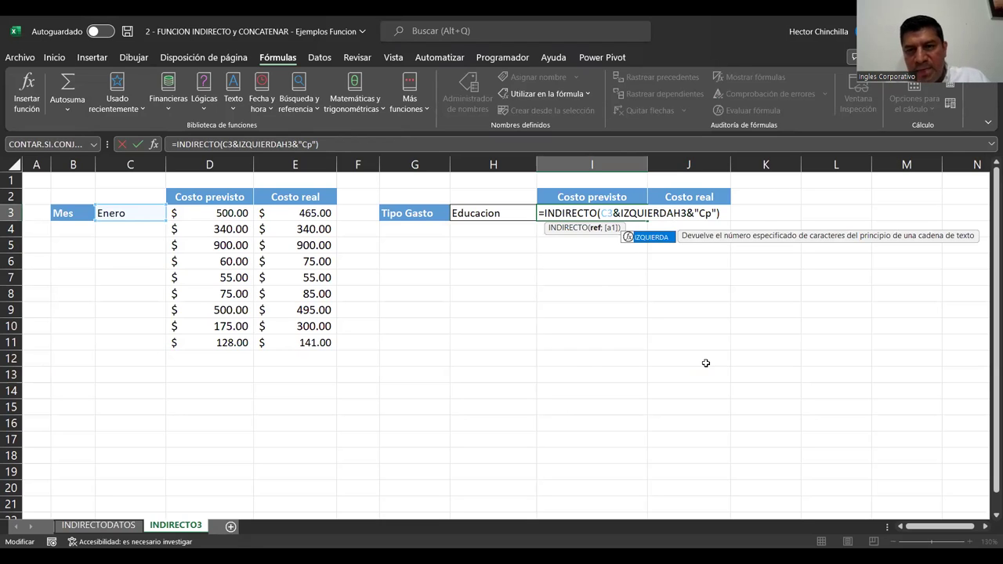
pyautogui.write('(')
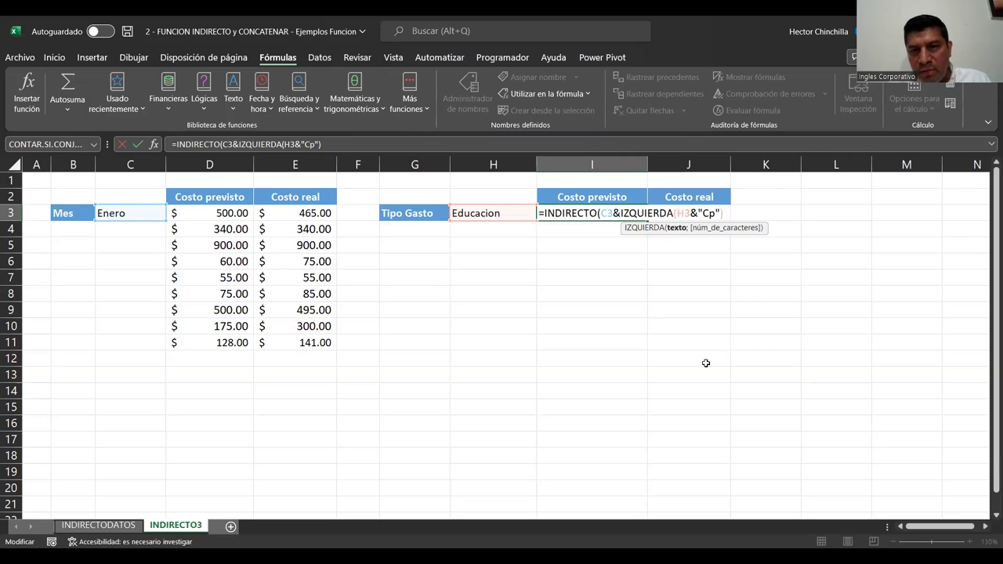
pyautogui.write(',')
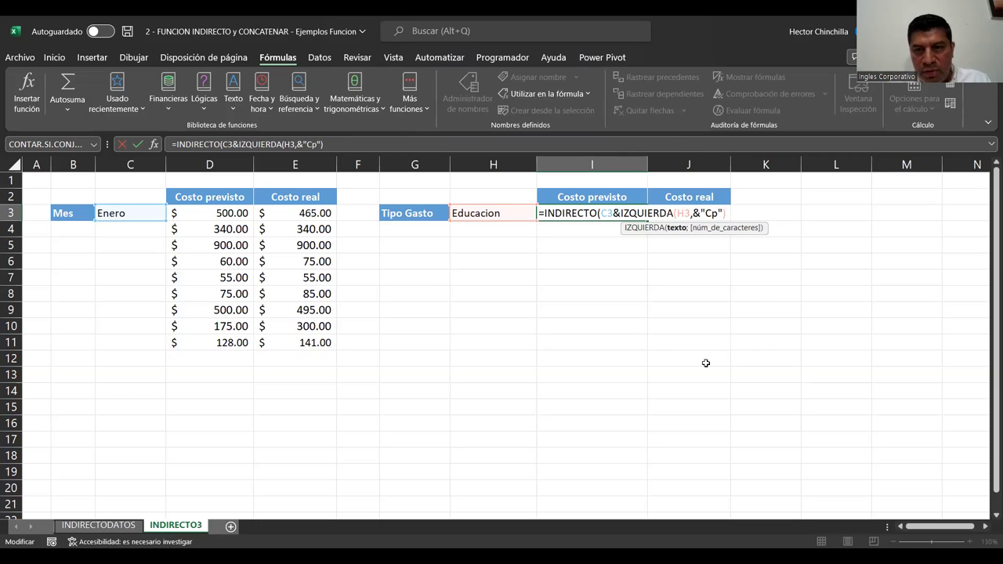
pyautogui.write('3')
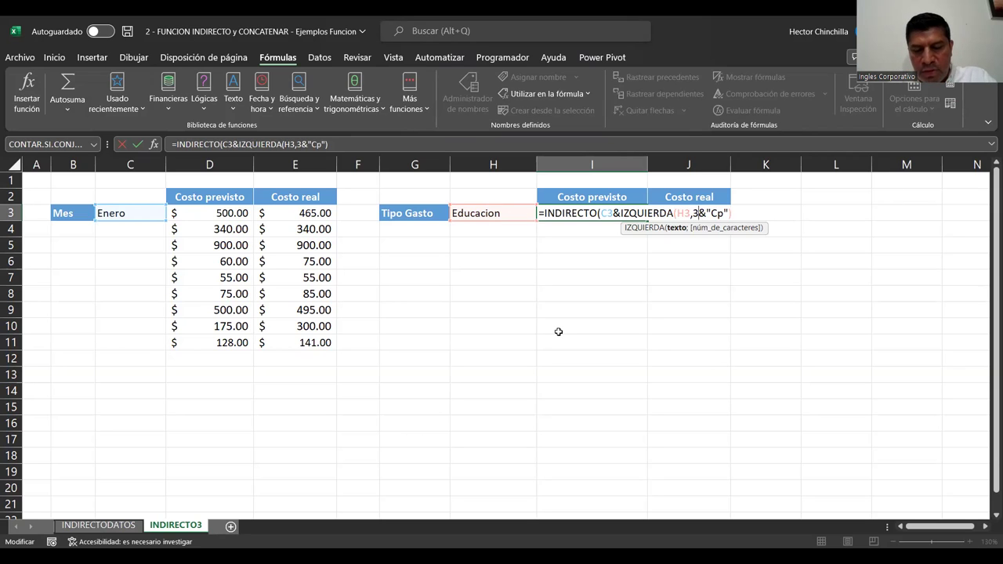
# Replace the comma after H3 with a semicolon, giving IZQUIERDA(H3;3).
pyautogui.press('Right')
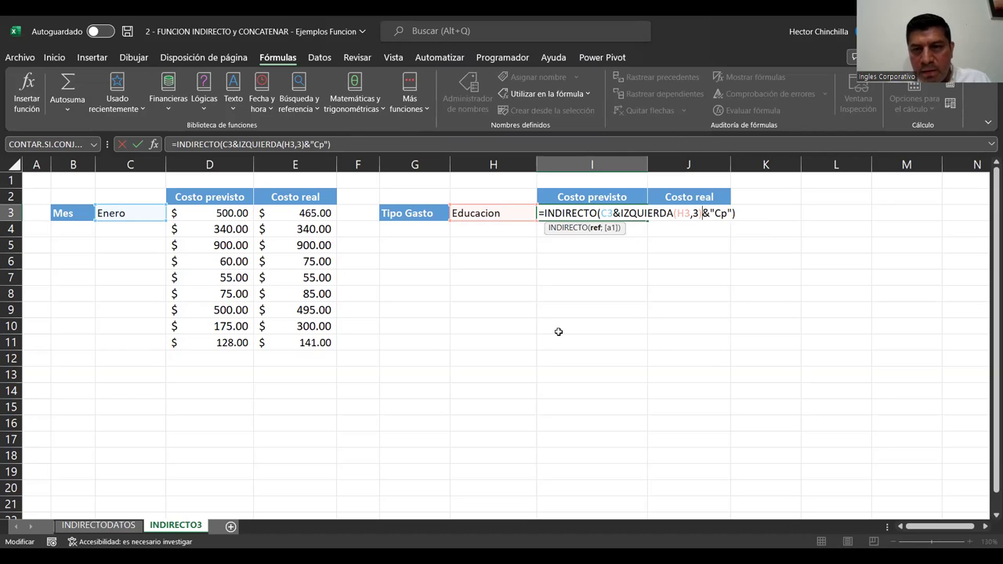
pyautogui.press('Left')
pyautogui.press('Left')
pyautogui.press('Left')
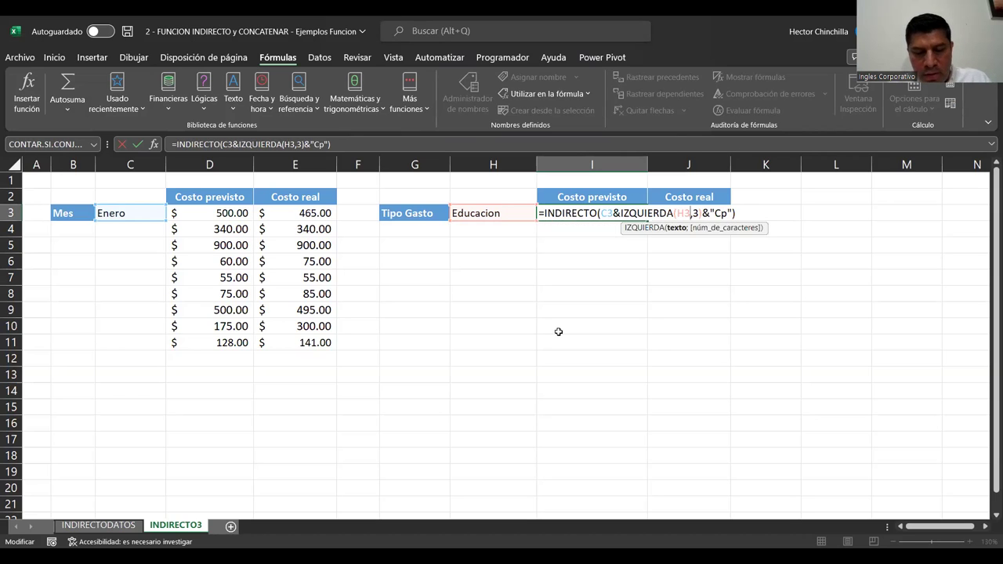
pyautogui.press('Delete')
pyautogui.write(';')
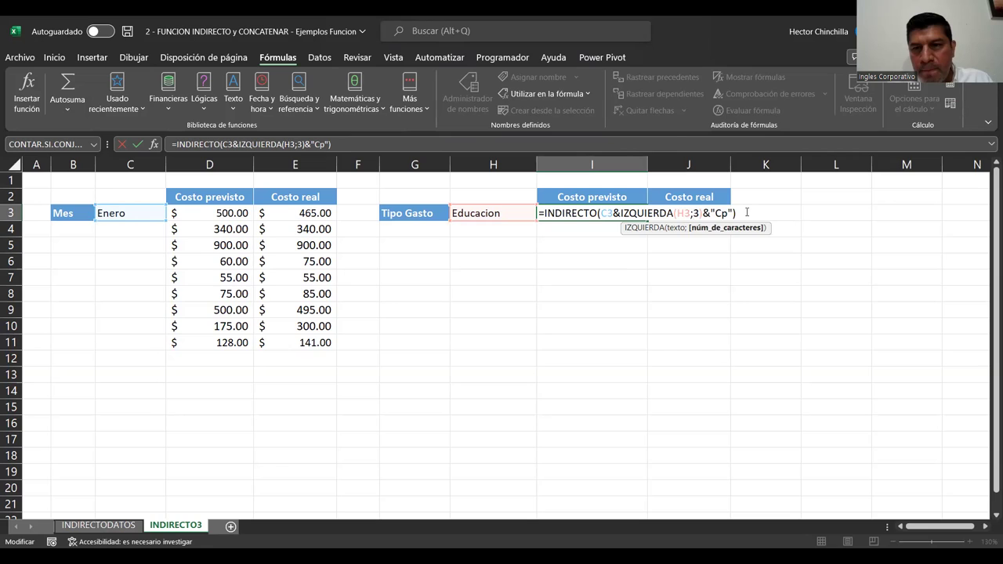
pyautogui.press('Return')
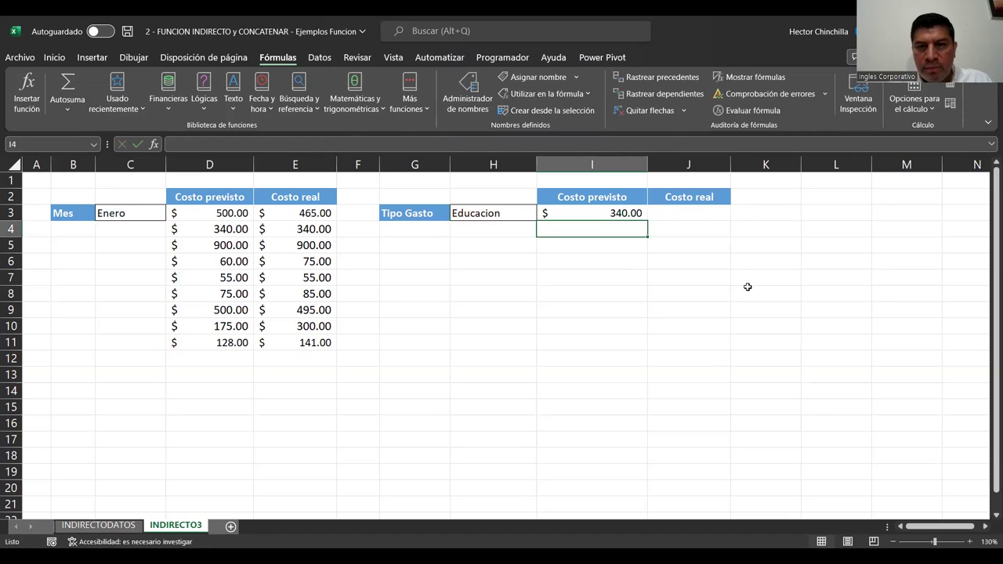
pyautogui.press('Up')
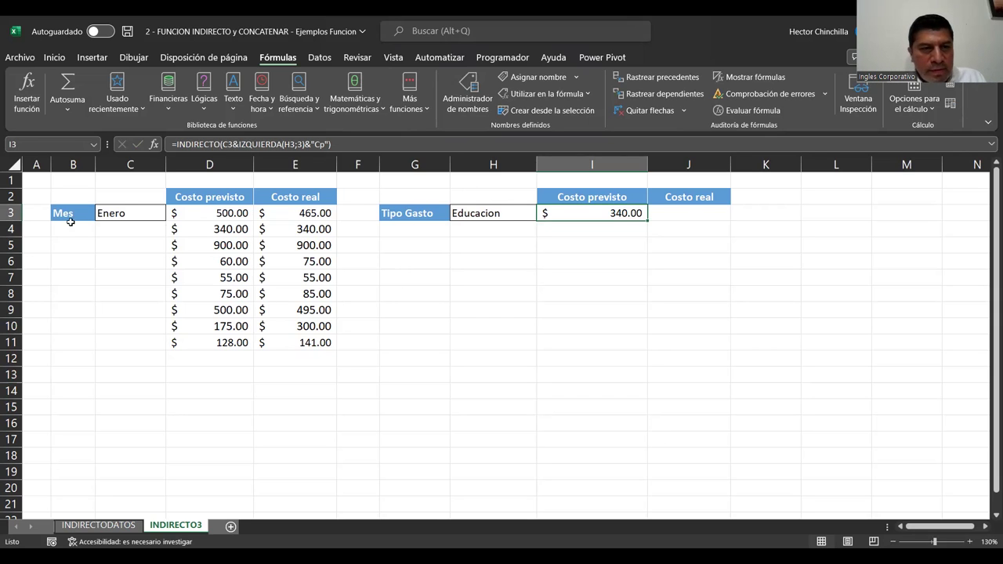
pyautogui.click(205, 228)
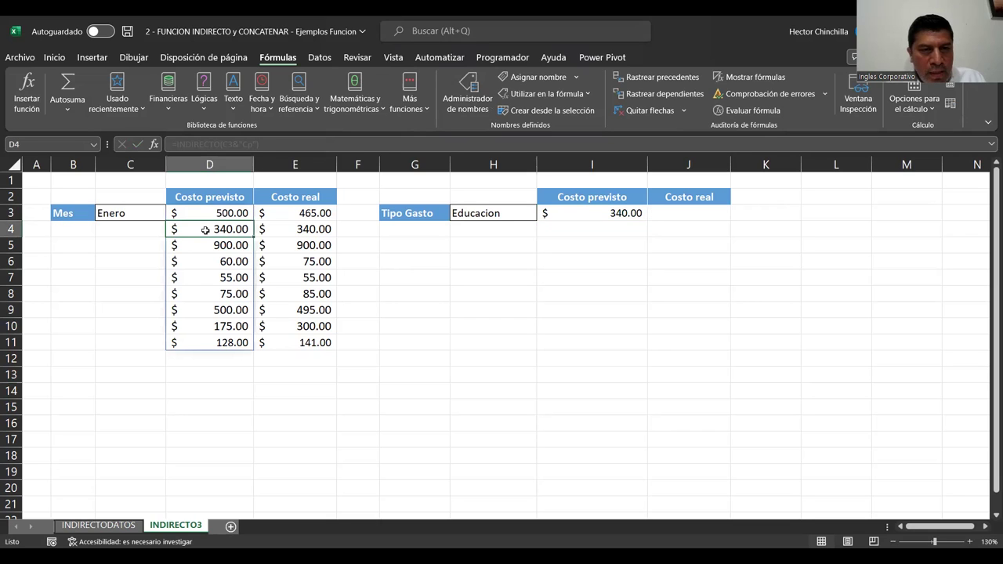
pyautogui.click(599, 213)
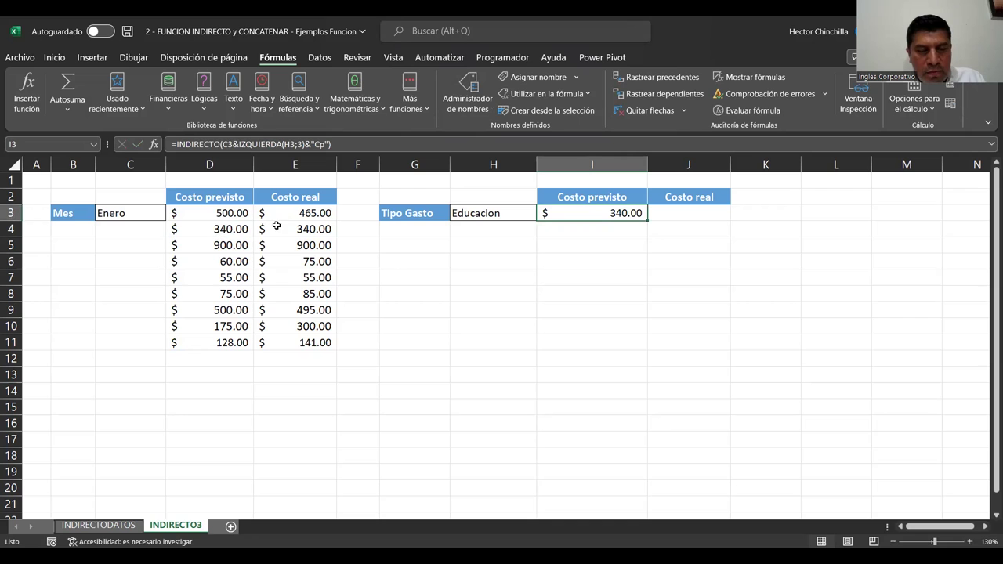
pyautogui.click(123, 524)
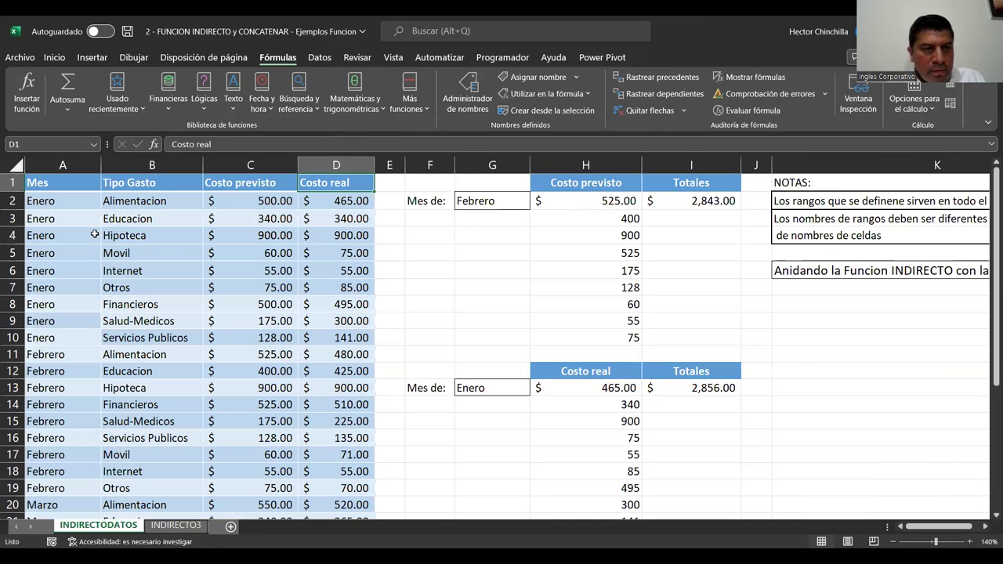
pyautogui.click(83, 220)
pyautogui.click(128, 225)
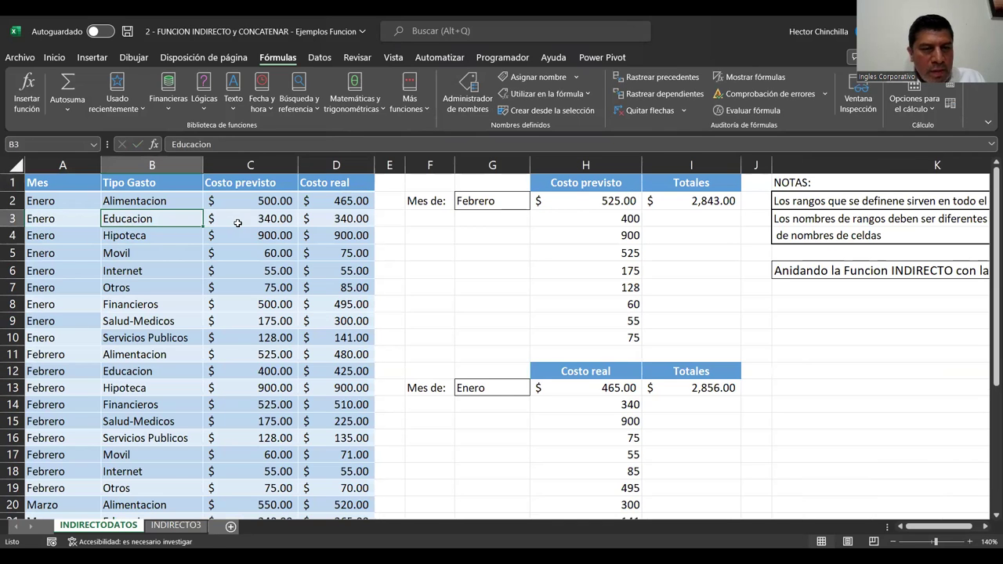
pyautogui.click(238, 223)
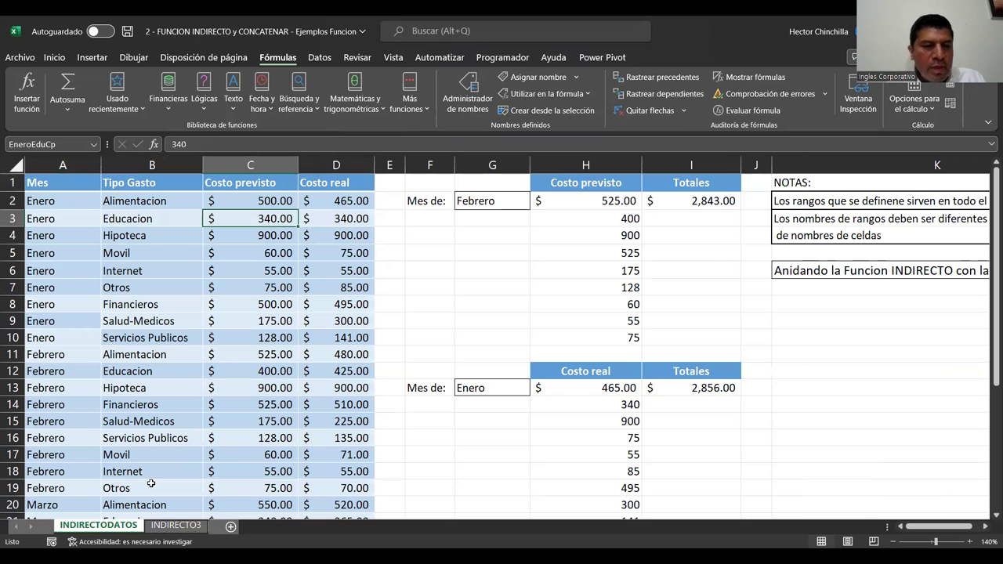
pyautogui.click(165, 526)
pyautogui.click(506, 278)
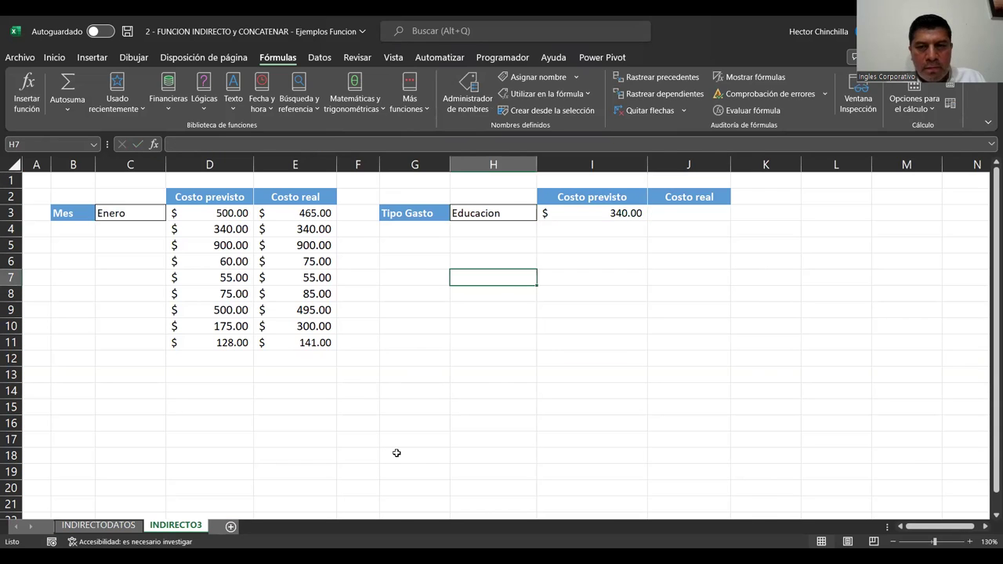
pyautogui.press('Up')
pyautogui.press('Up')
pyautogui.press('Up')
pyautogui.press('Up')
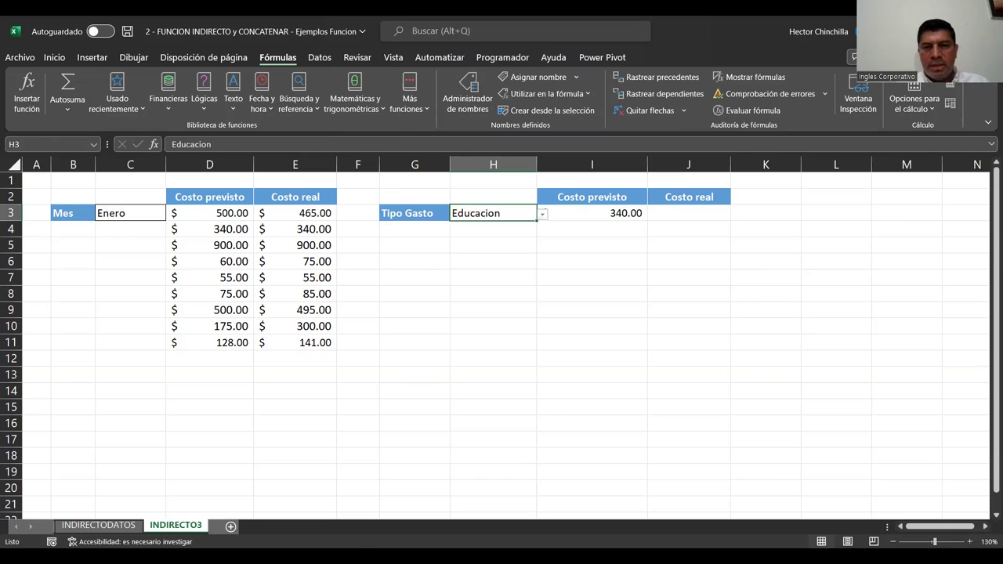
pyautogui.press('Right')
pyautogui.press('Right')
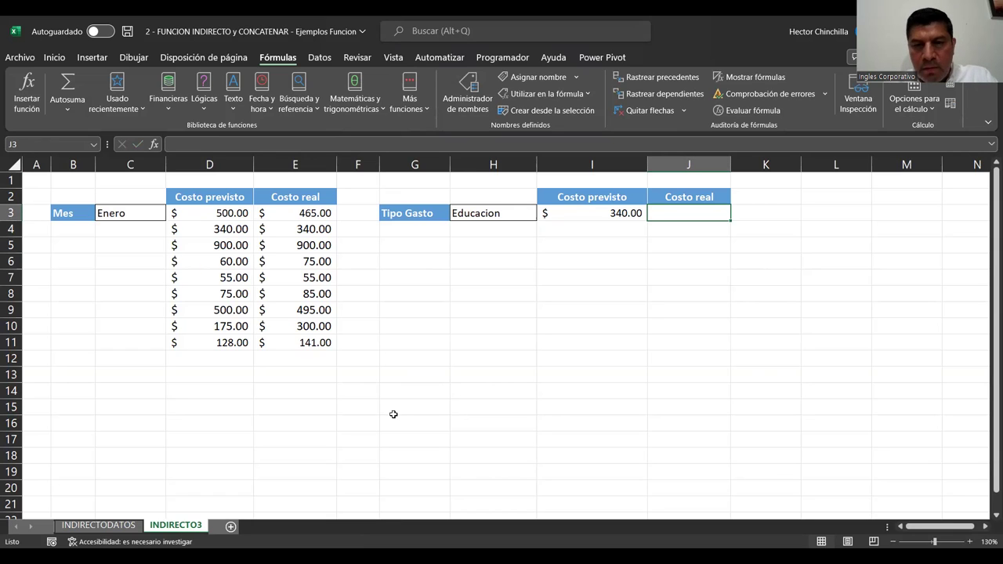
pyautogui.press('Left')
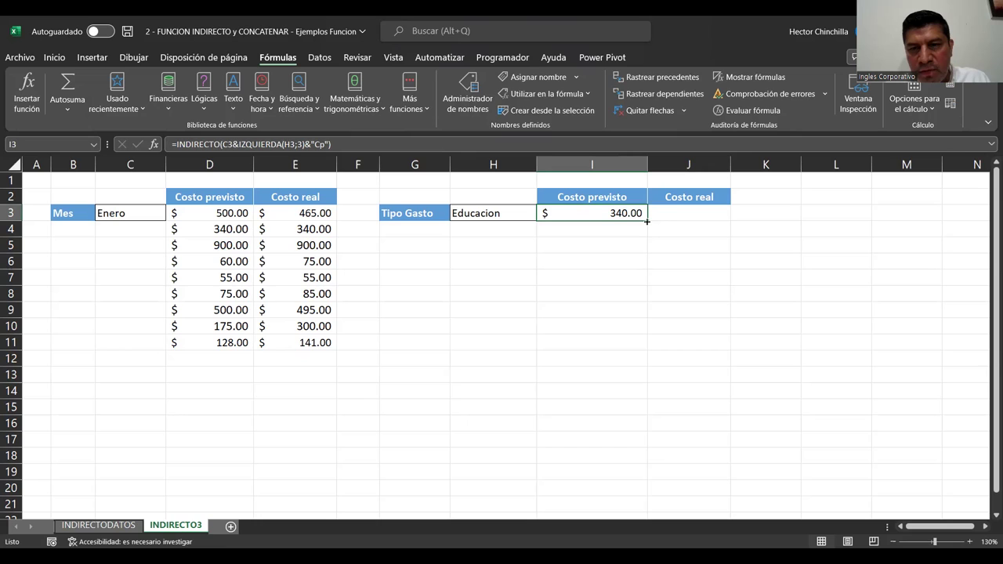
pyautogui.moveTo(647, 221); pyautogui.dragTo(703, 222)
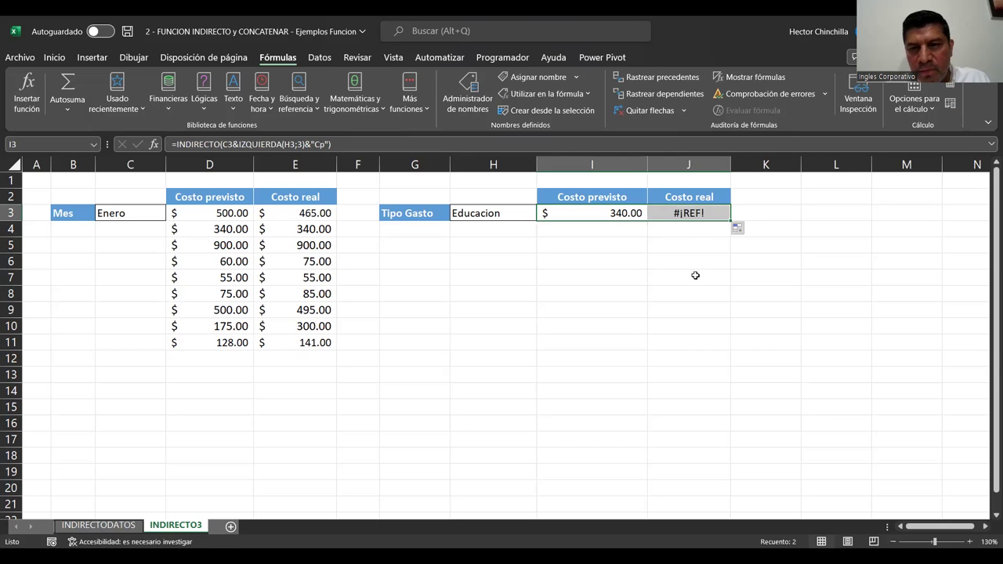
pyautogui.click(663, 231)
pyautogui.click(663, 212)
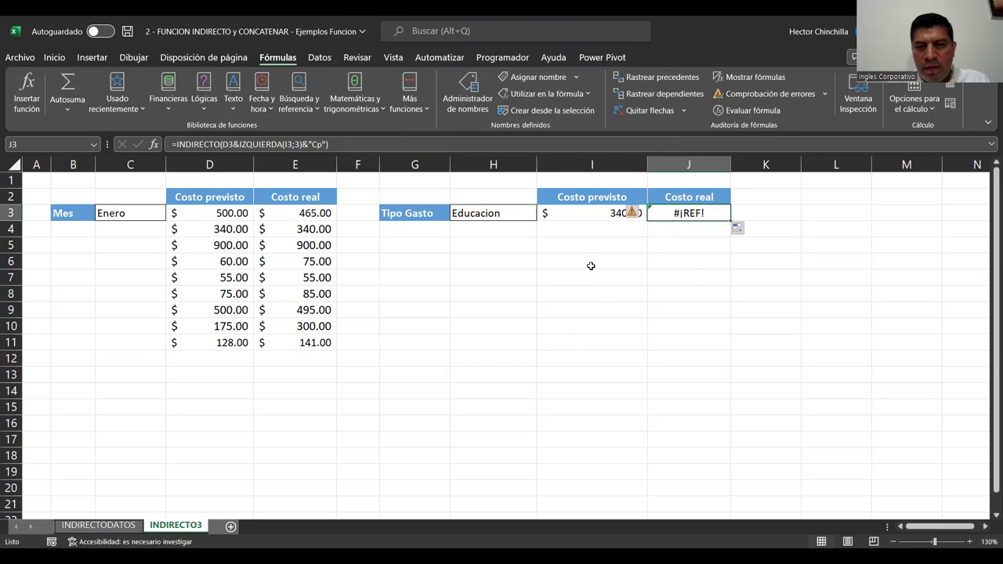
pyautogui.press('Left')
pyautogui.press('Right')
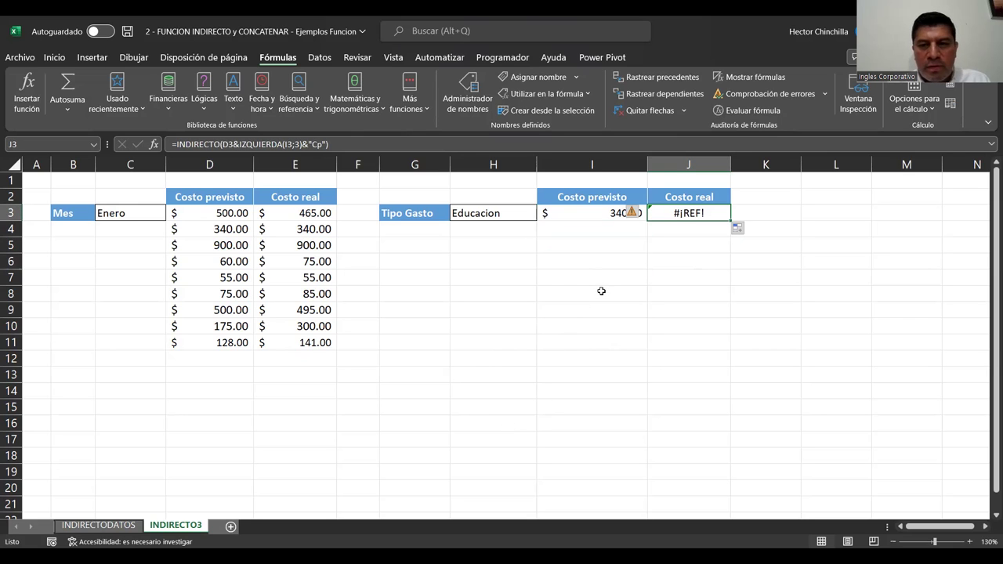
pyautogui.press('Left')
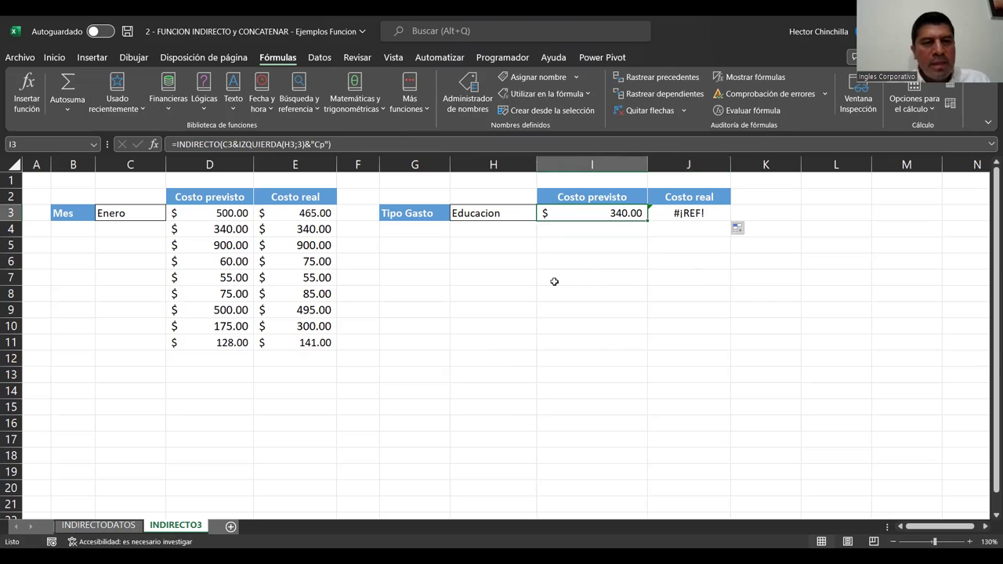
pyautogui.press('Right')
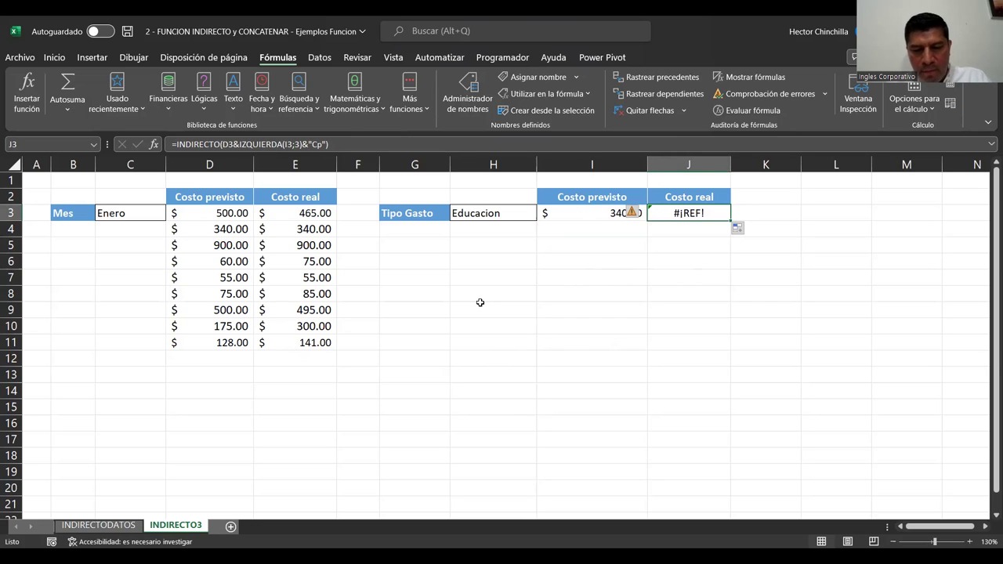
# Clear J3 and start =INDIRECTO(C3&IZQUIERDA(H3 for the Costo real lookup.
pyautogui.press('Delete')
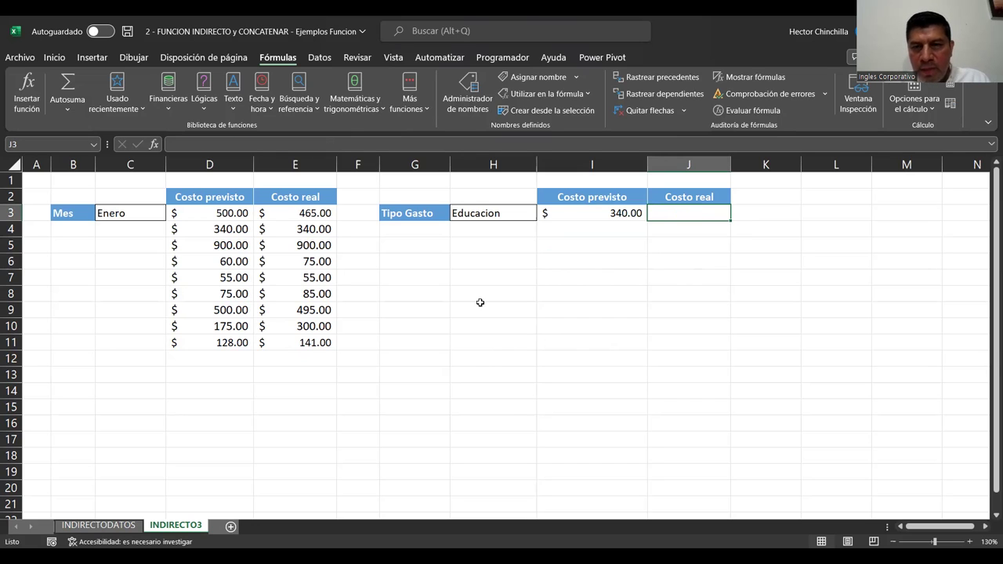
pyautogui.write('=')
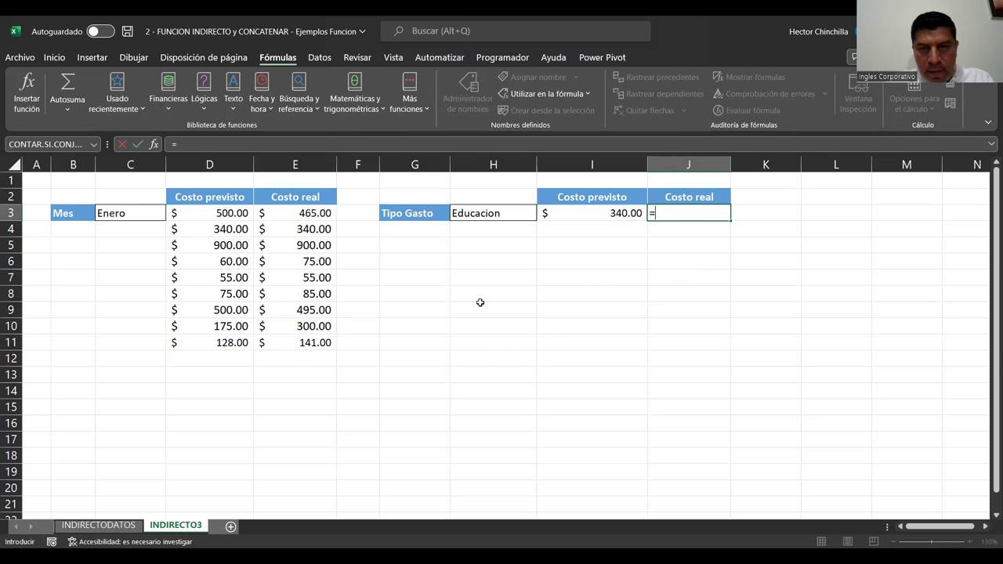
pyautogui.write('INDIRECTO')
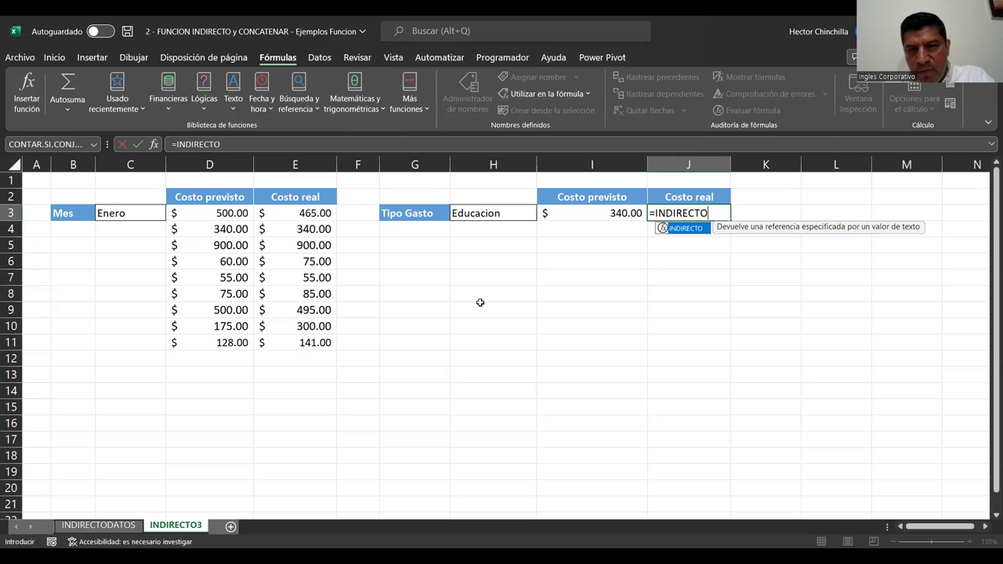
pyautogui.write('(')
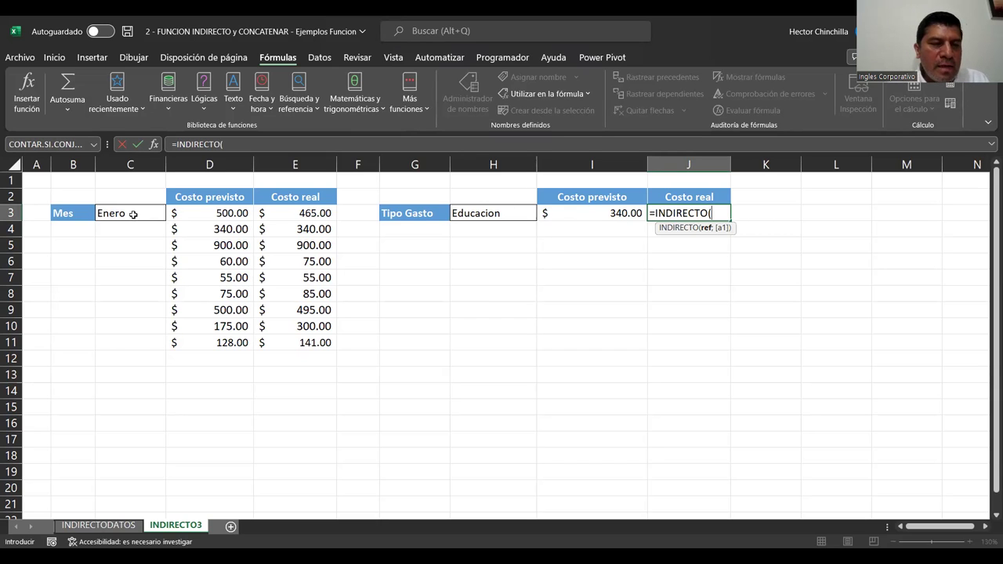
pyautogui.click(133, 214)
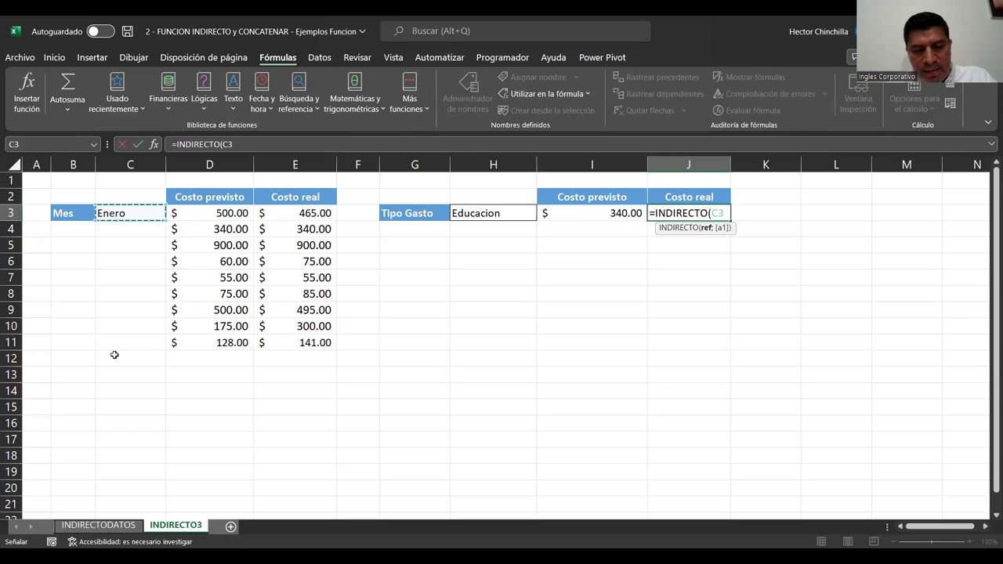
pyautogui.write('&')
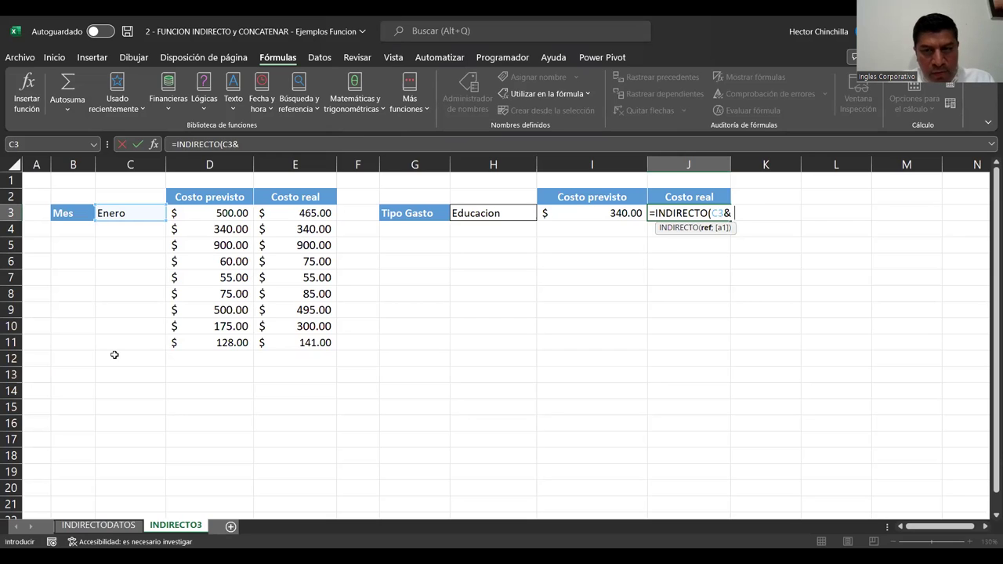
pyautogui.write('IZQUIERDA')
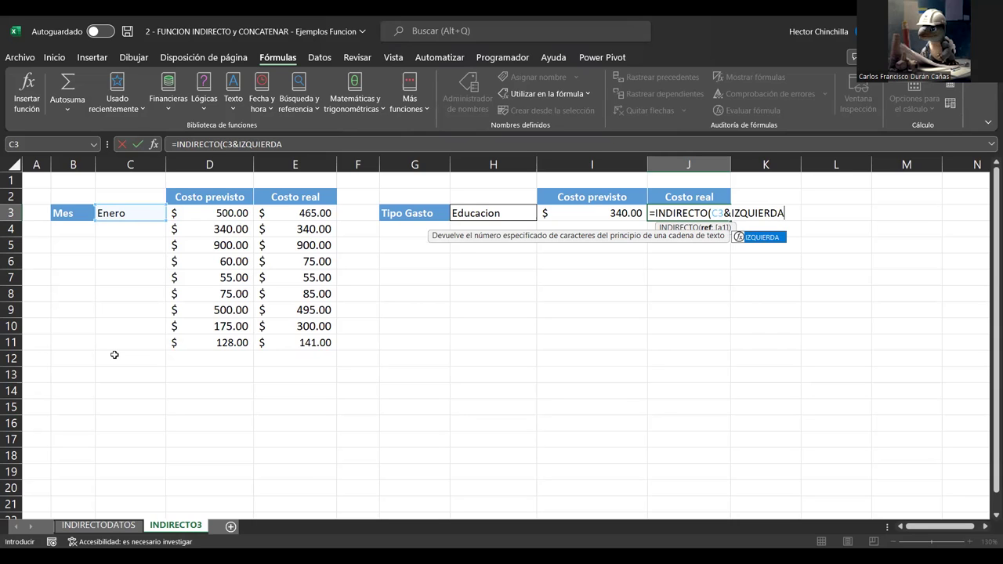
pyautogui.write('(')
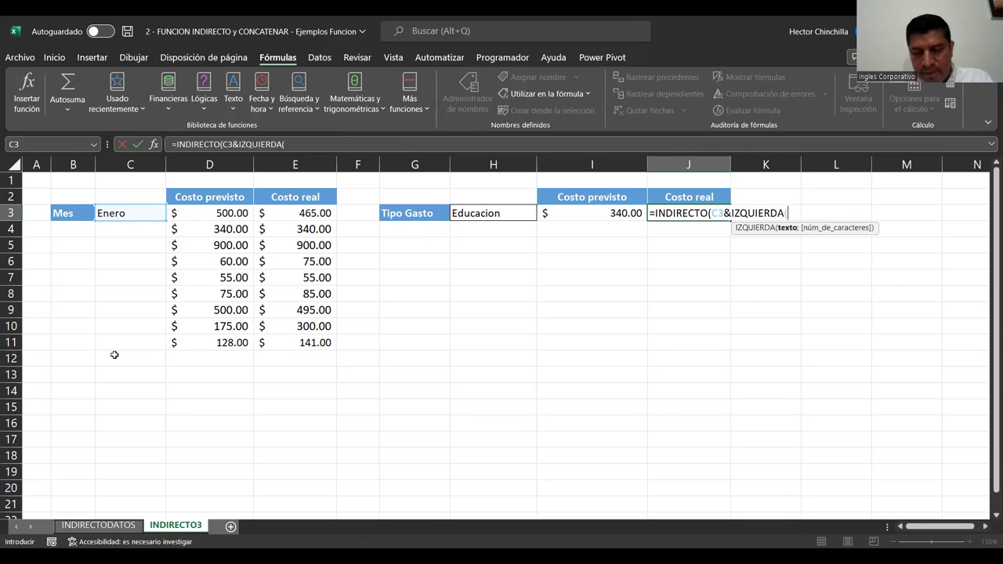
pyautogui.click(493, 213)
# Finish J3 as =INDIRECTO(C3&IZQUIERDA(H3;3)&"Cr"), returning $340.00.
pyautogui.write(',3')
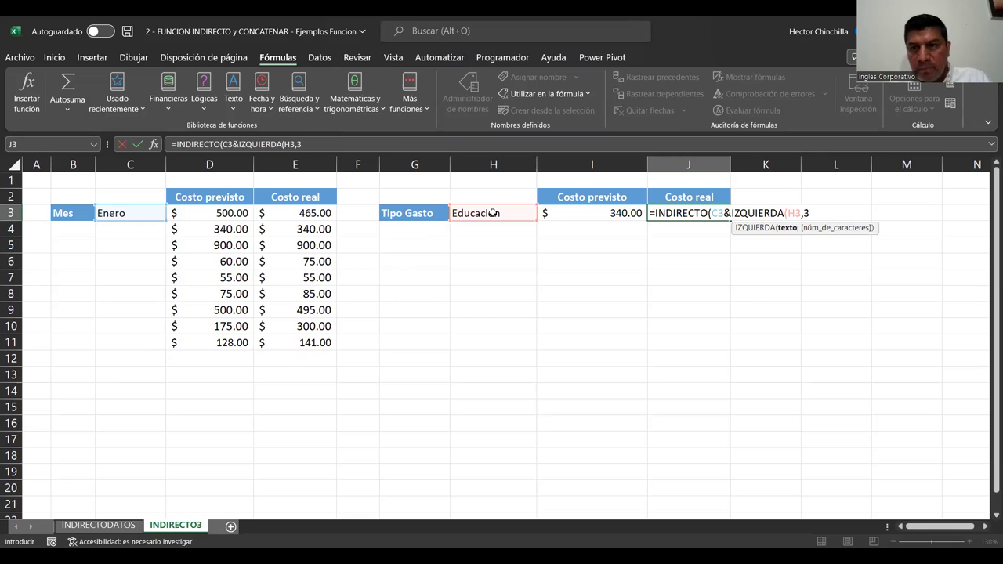
pyautogui.press('BackSpace')
pyautogui.press('BackSpace')
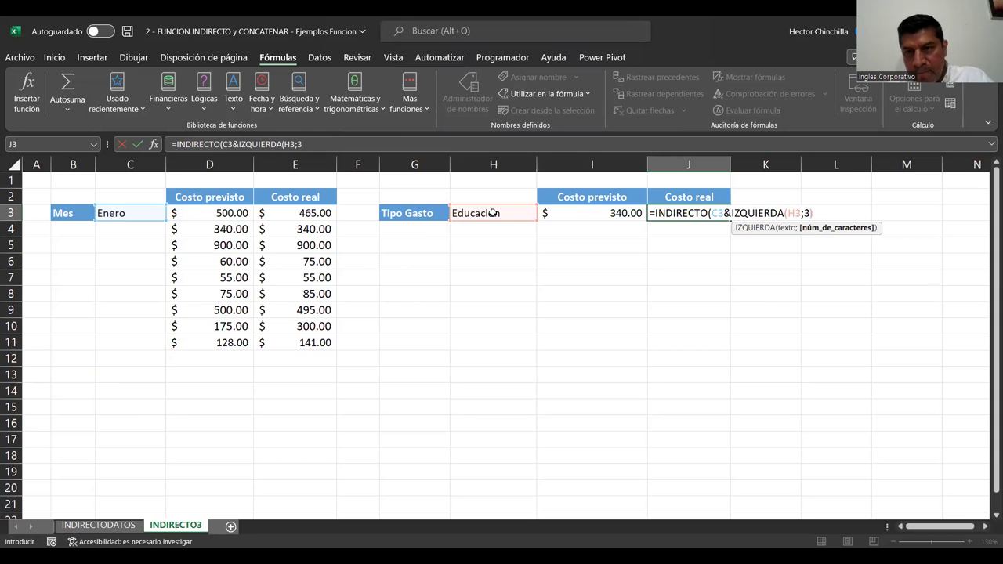
pyautogui.write(')&')
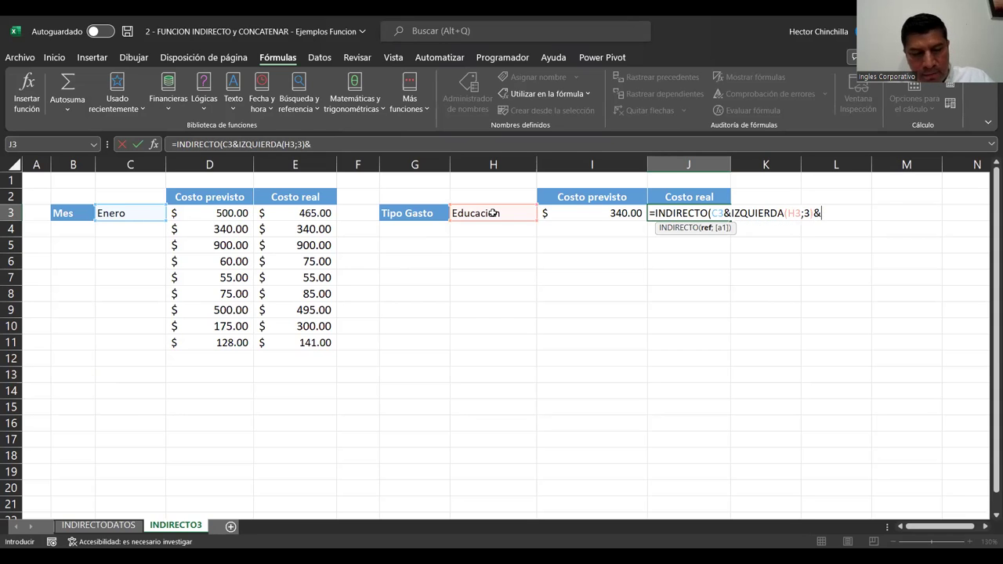
pyautogui.write('"')
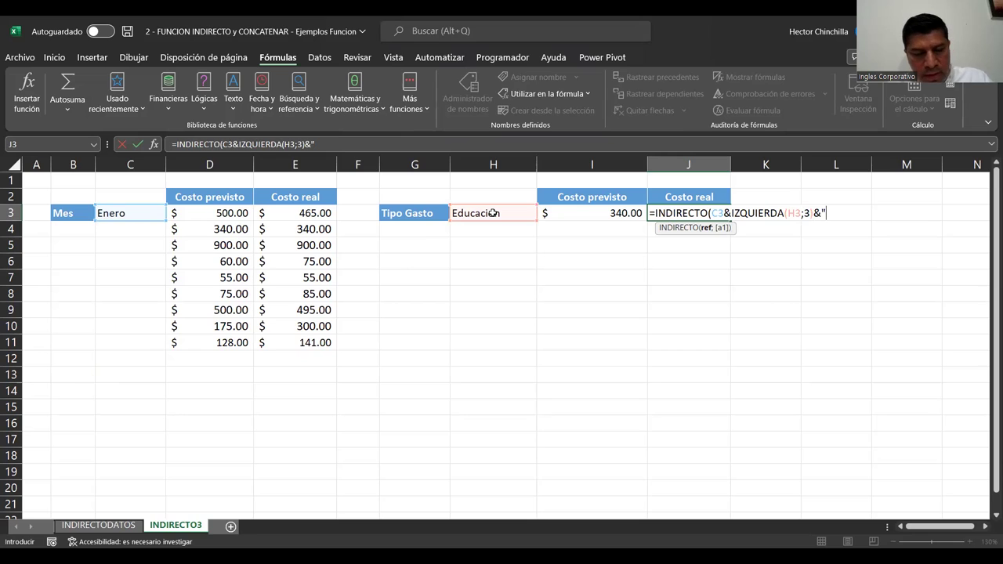
pyautogui.write('Cr')
pyautogui.write('p')
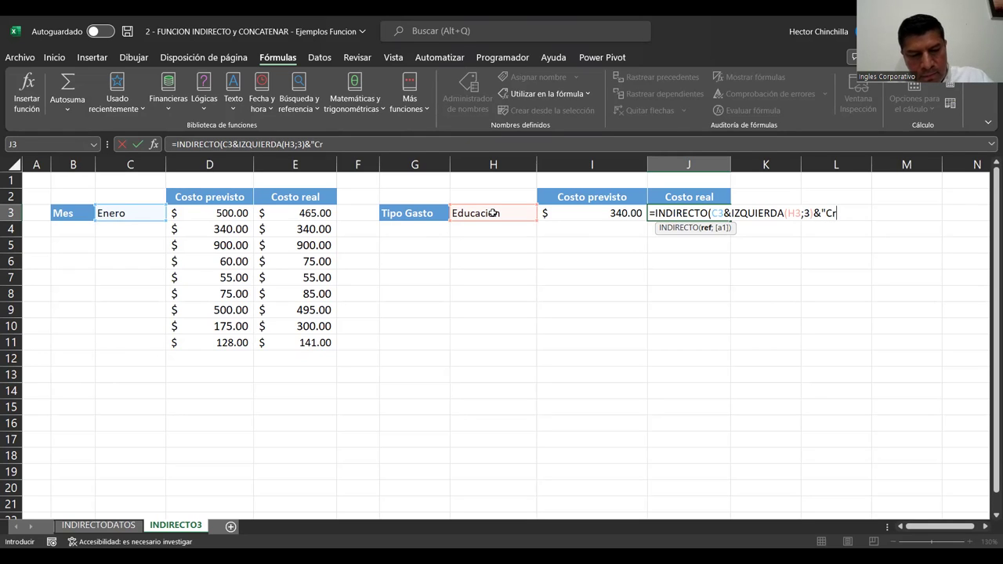
pyautogui.write('"')
pyautogui.press('BackSpace')
pyautogui.press('BackSpace')
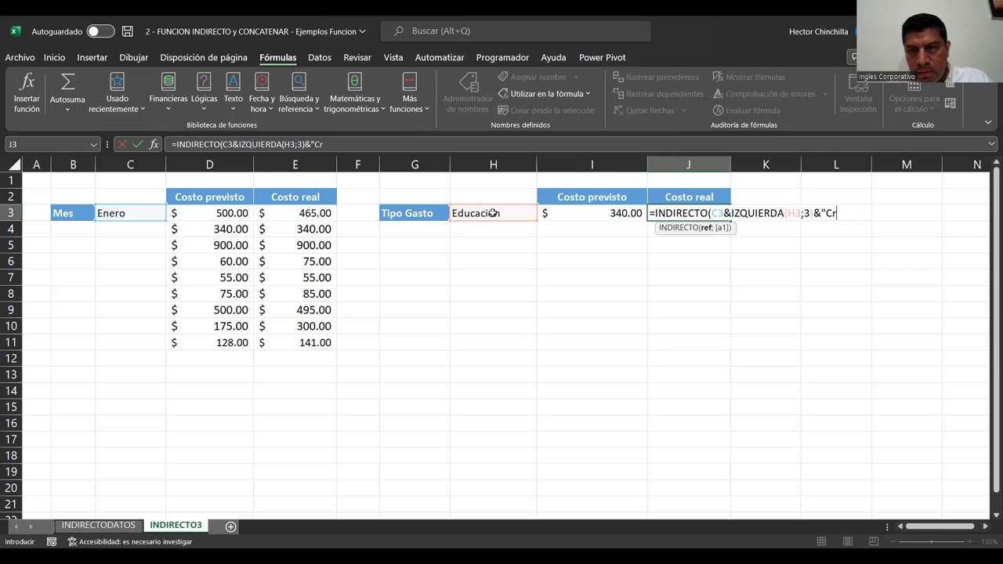
pyautogui.write('")')
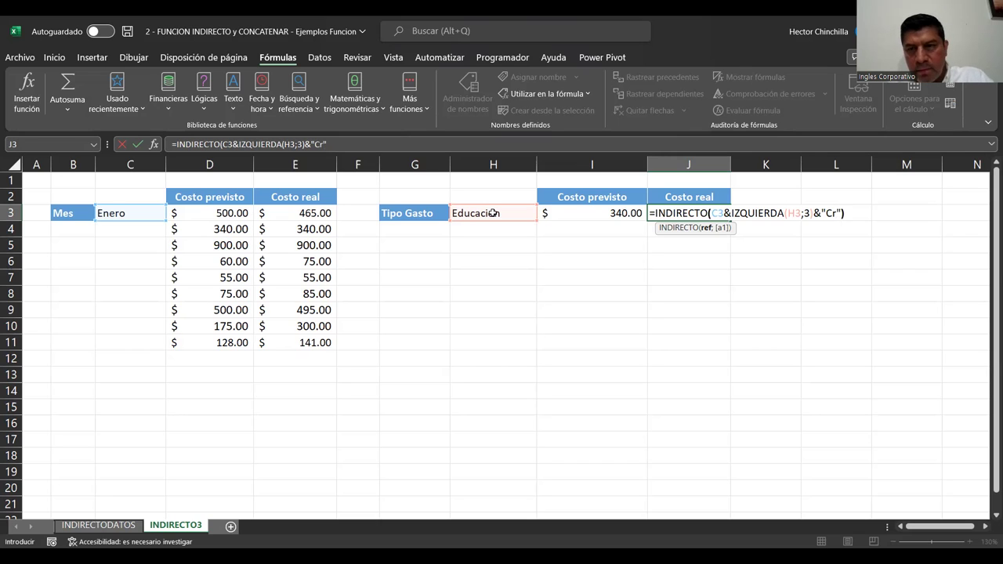
pyautogui.press('Return')
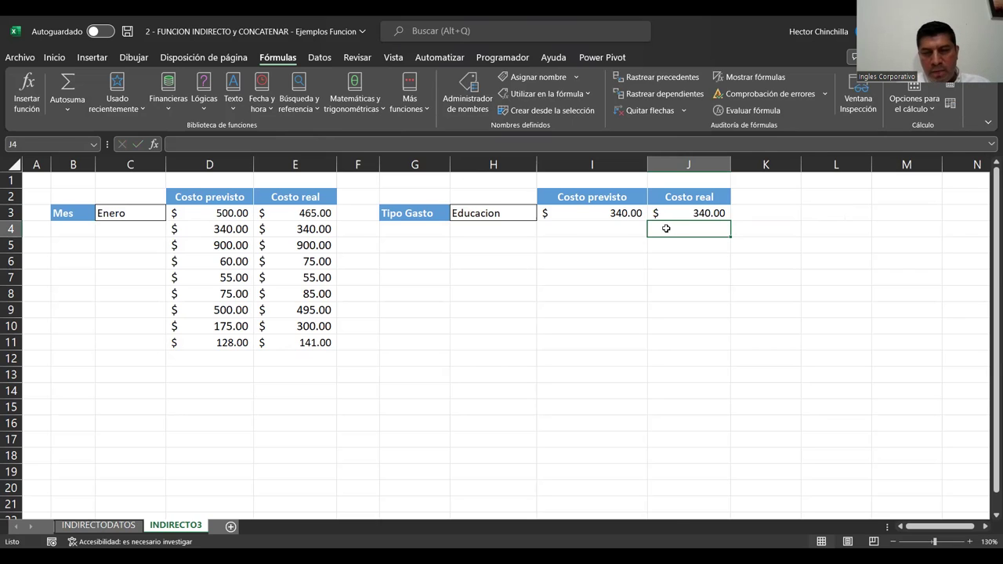
# Check the EneroEduCr name for Enero Educacion's actual cost on INDIRECTODATOS.
pyautogui.click(122, 528)
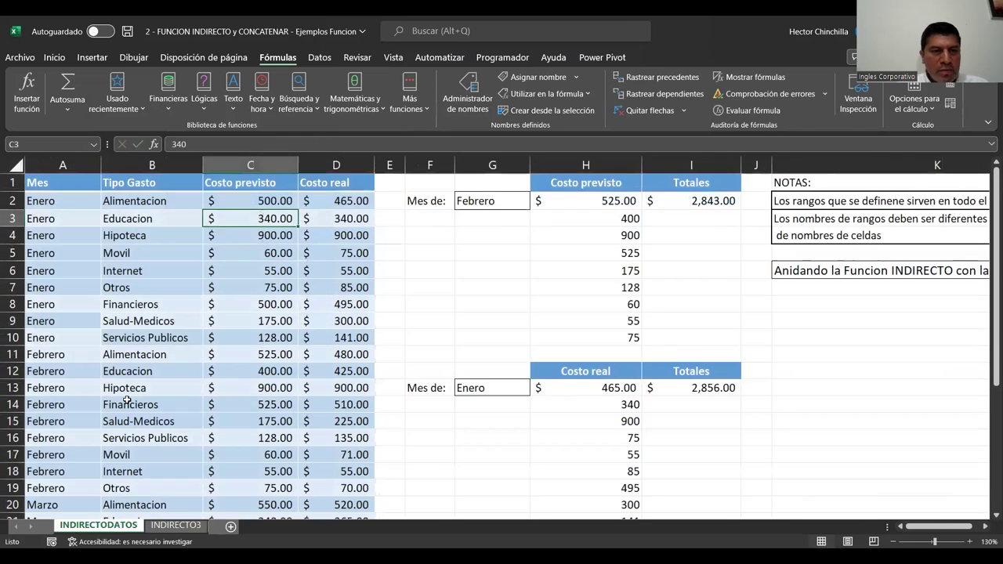
pyautogui.click(331, 219)
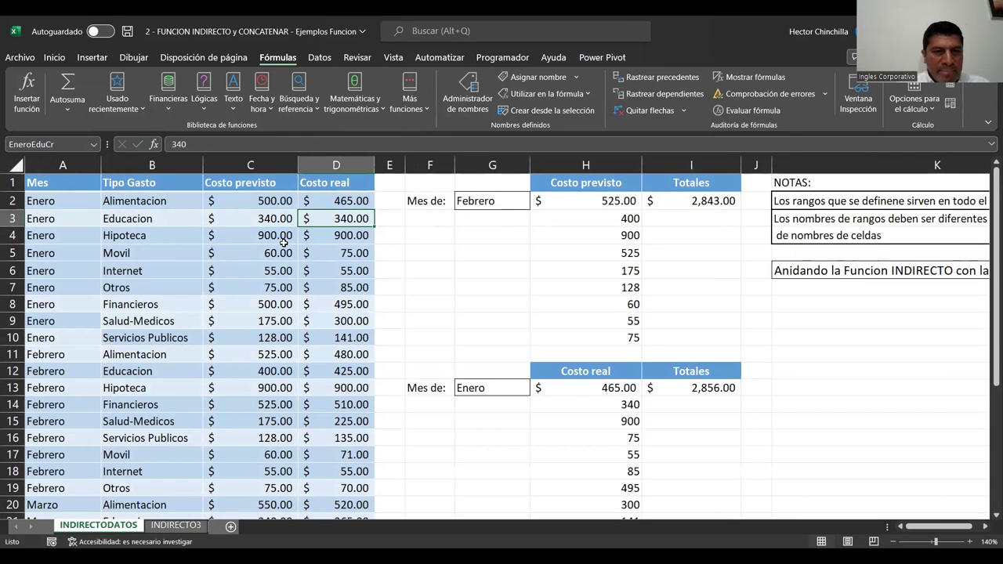
pyautogui.click(174, 525)
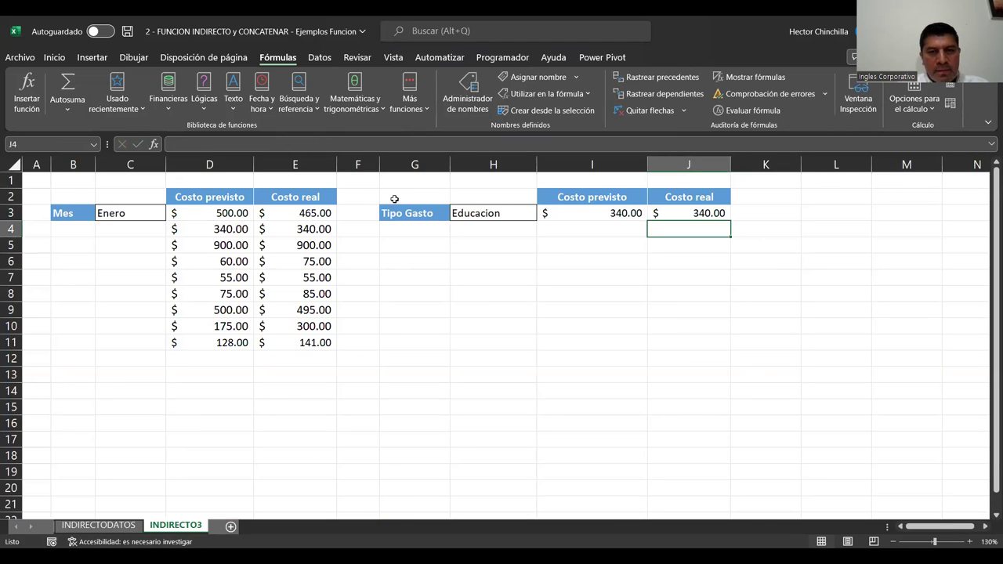
# Set the expense type in H3 on INDIRECTO3 to Movil.
pyautogui.click(486, 214)
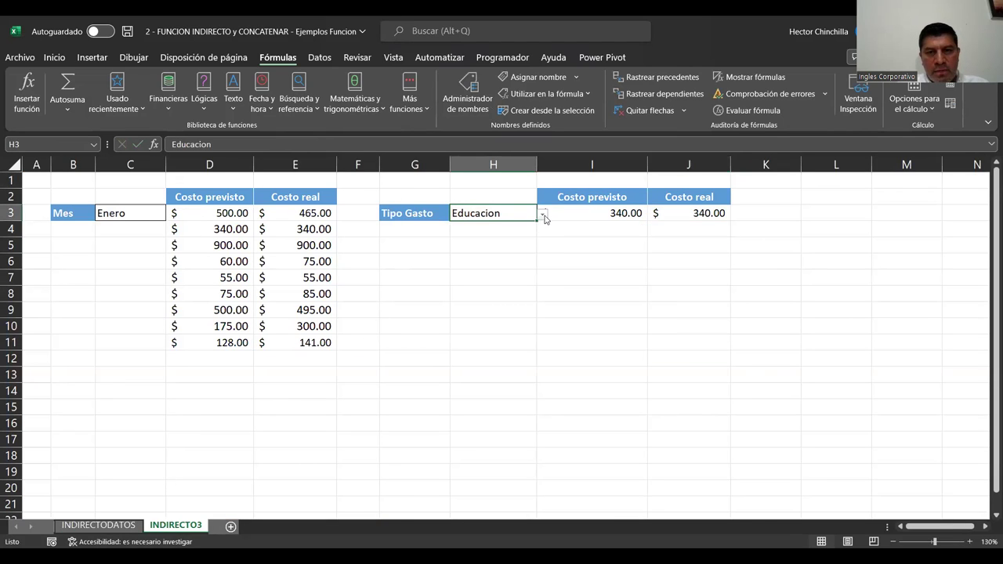
pyautogui.click(542, 216)
pyautogui.click(485, 252)
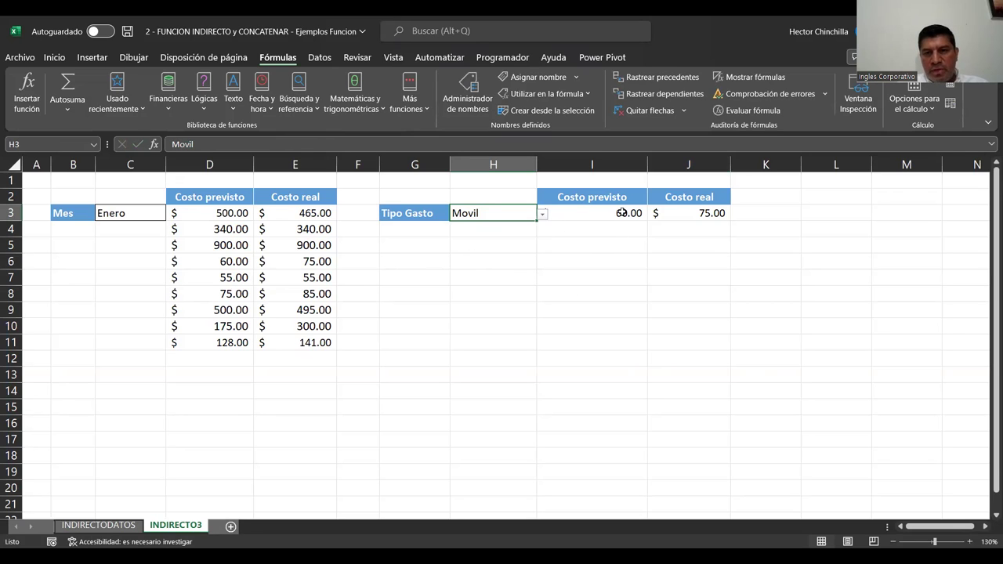
# Inspect the J3 and I3 lookup formulas returning $75.00 real and $60.00 planned.
pyautogui.click(685, 213)
pyautogui.click(543, 286)
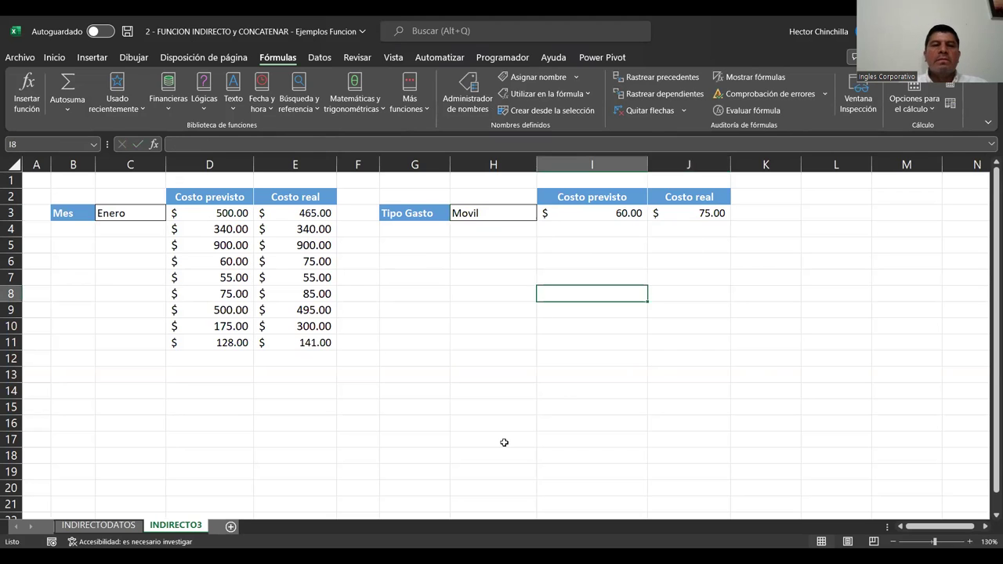
pyautogui.click(454, 302)
pyautogui.click(590, 241)
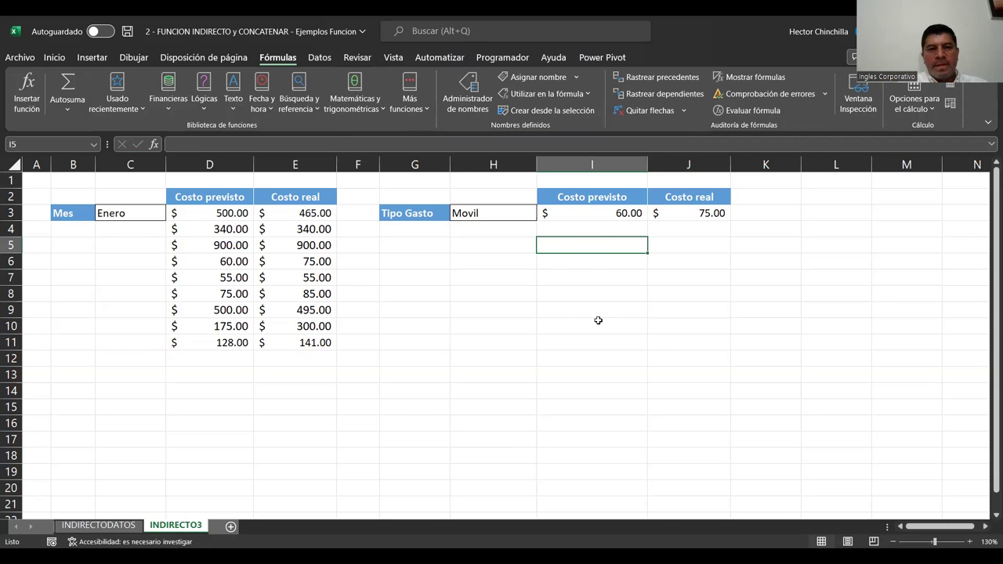
pyautogui.click(587, 213)
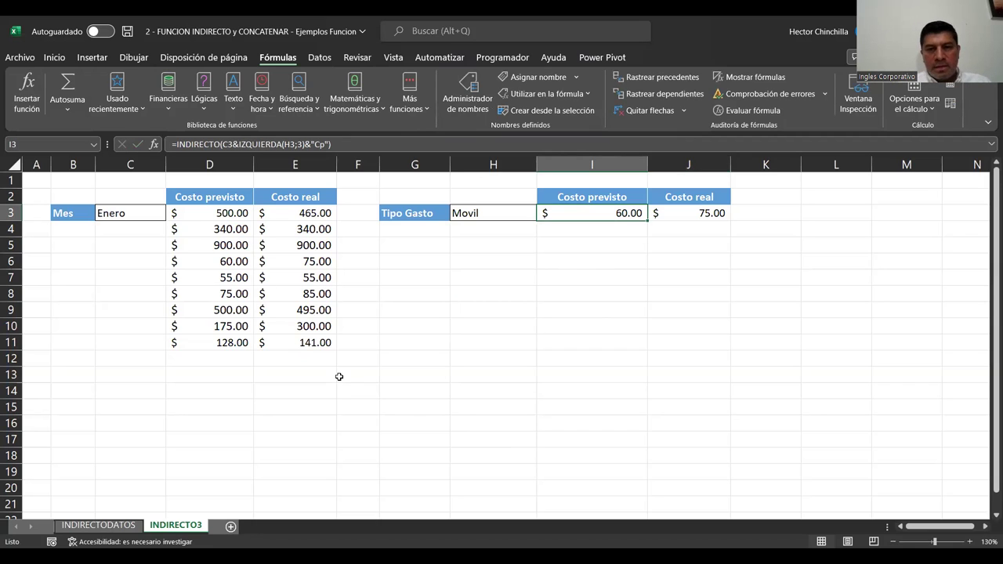
# Try Febrero and Marzo in the month dropdown, leaving Mes on Febrero.
pyautogui.click(137, 216)
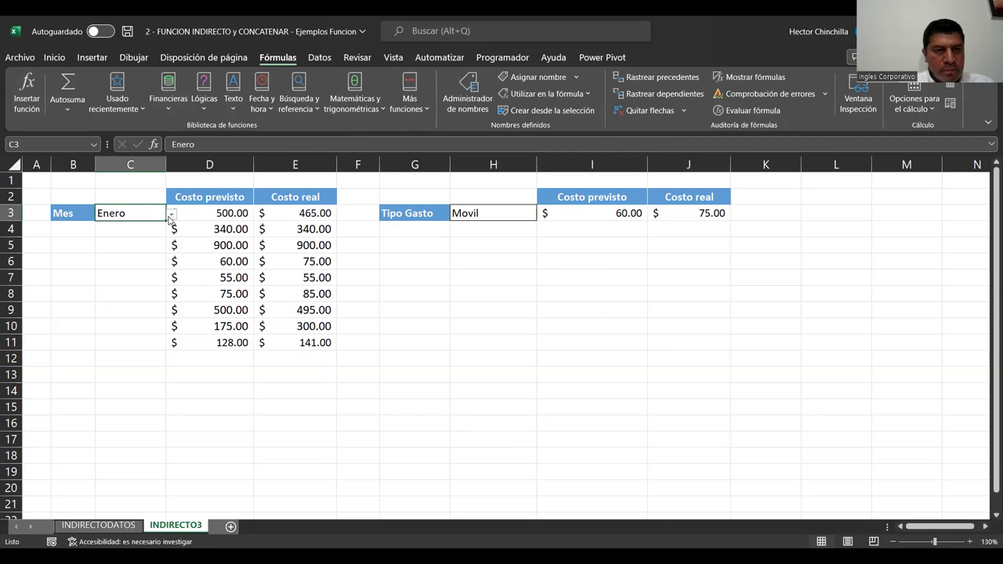
pyautogui.click(171, 214)
pyautogui.click(141, 239)
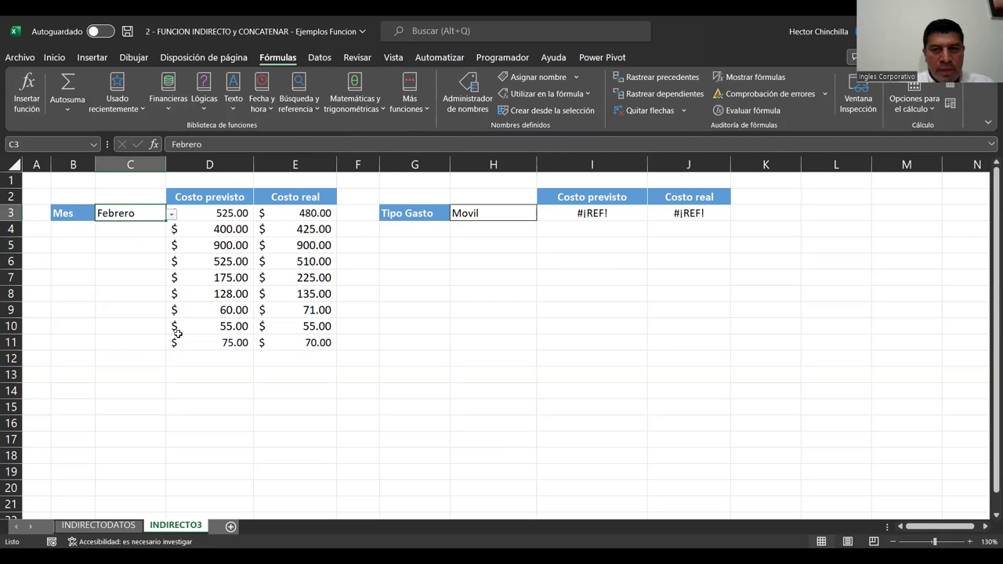
pyautogui.click(587, 213)
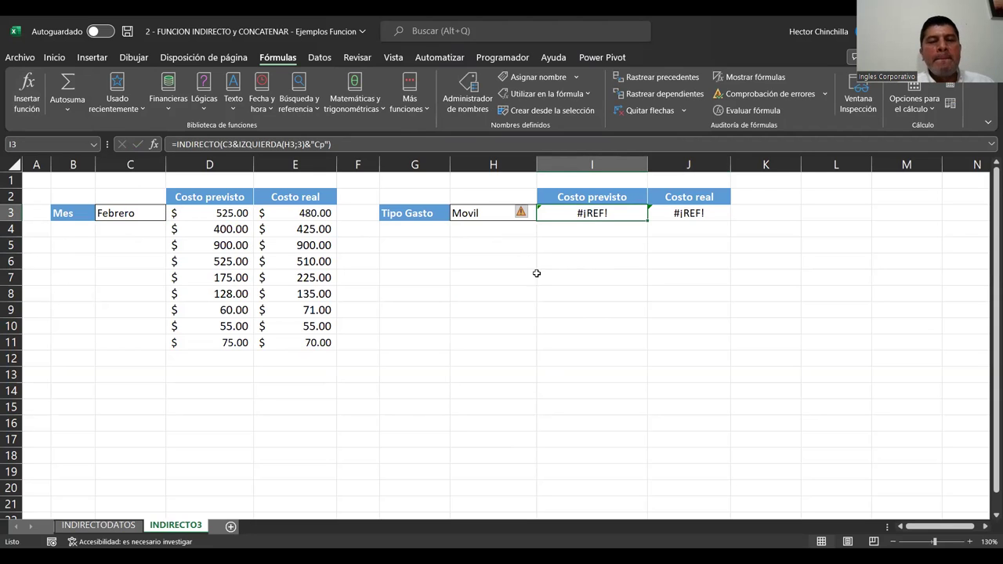
pyautogui.click(141, 213)
pyautogui.click(172, 213)
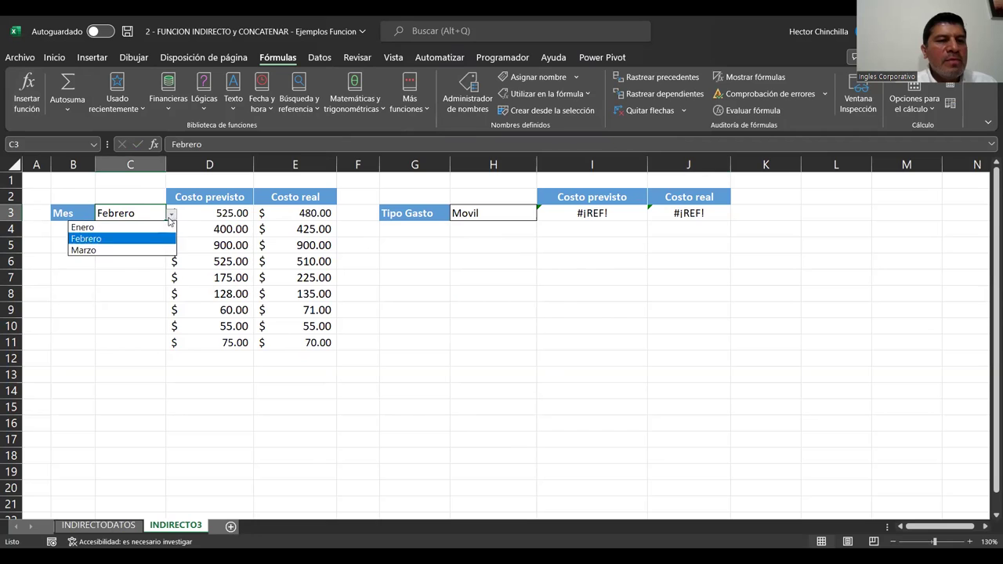
pyautogui.click(137, 249)
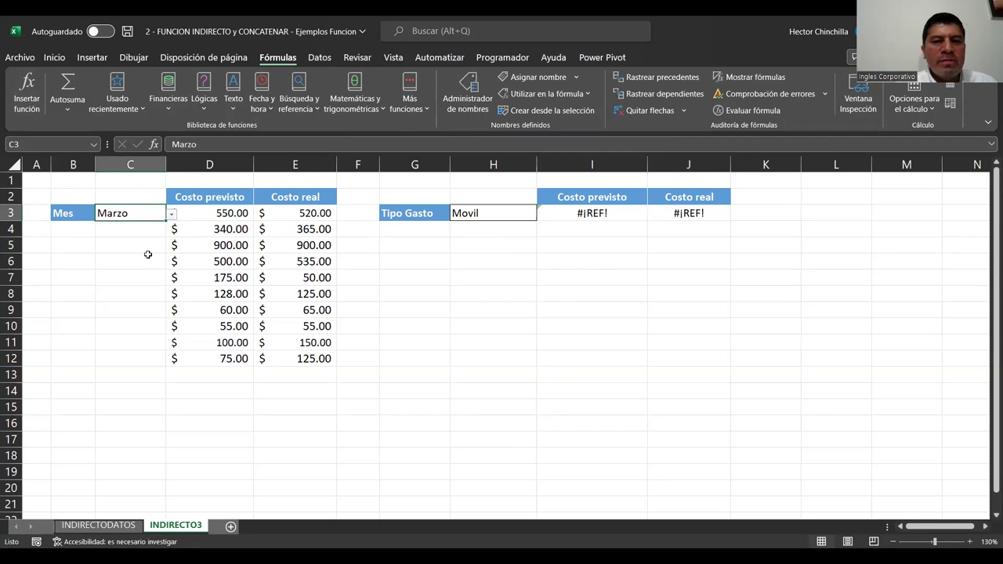
pyautogui.click(170, 216)
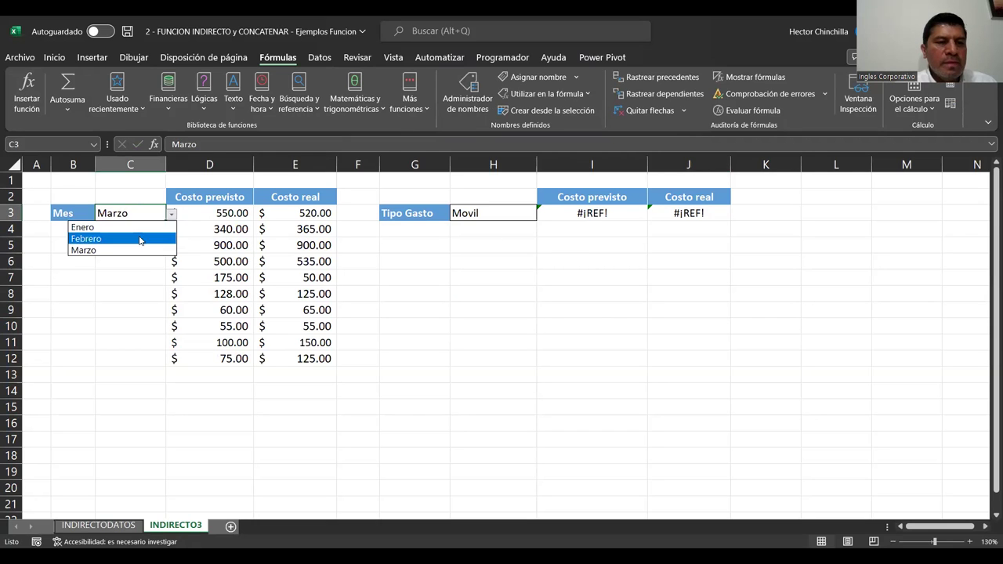
pyautogui.click(140, 236)
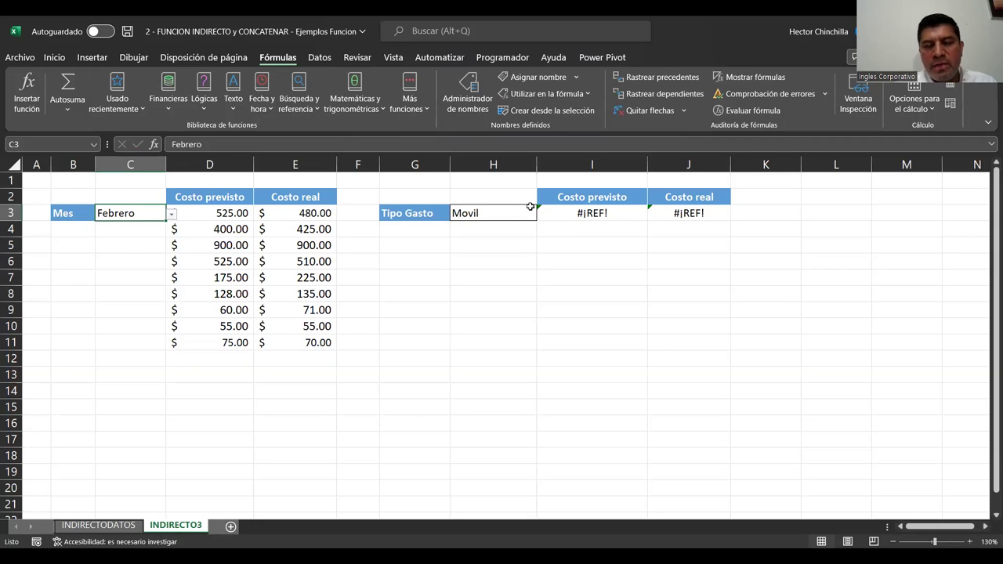
# Step between H3 and the I3 Costo previsto formula to inspect its error.
pyautogui.click(483, 208)
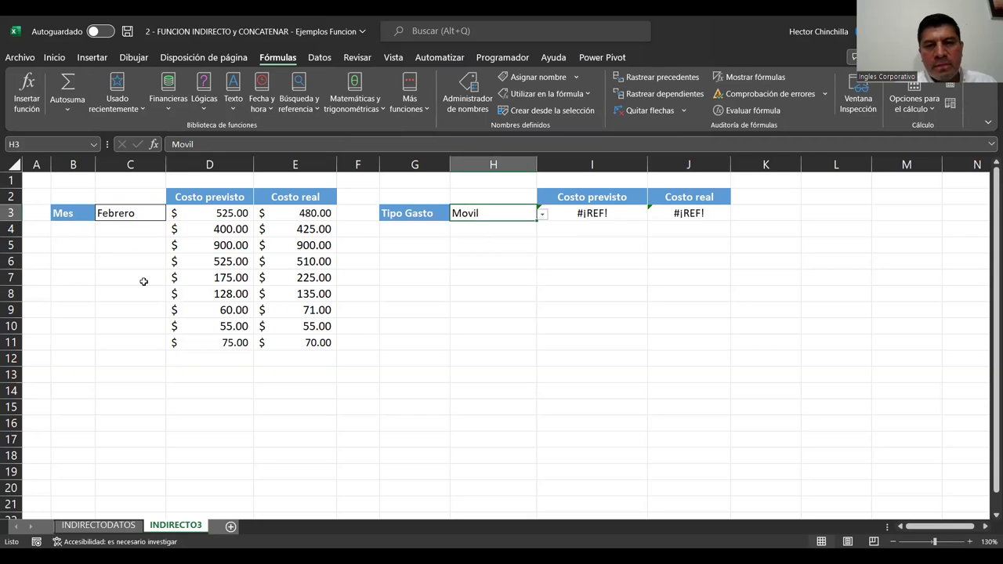
pyautogui.press('Right')
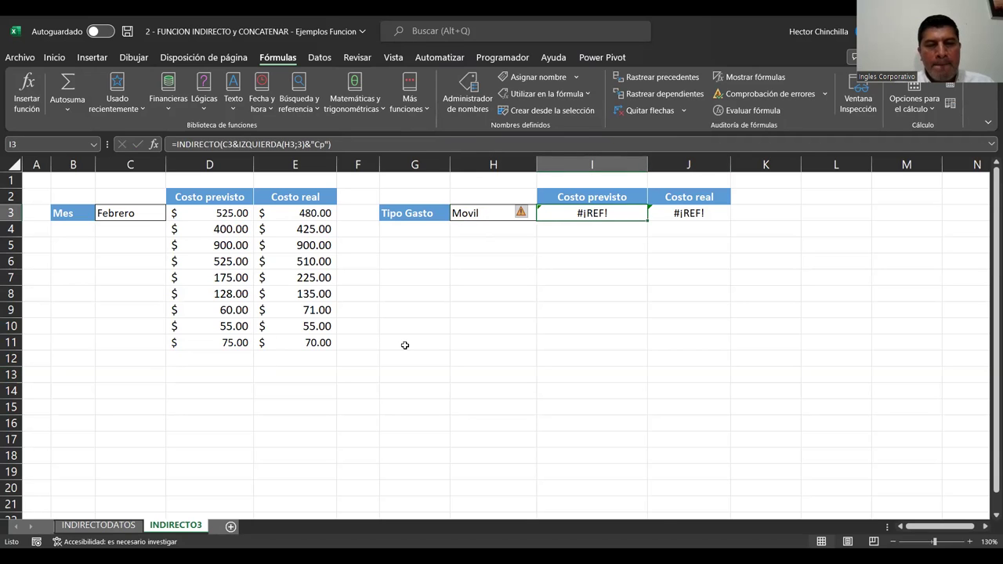
pyautogui.press('Left')
pyautogui.press('Right')
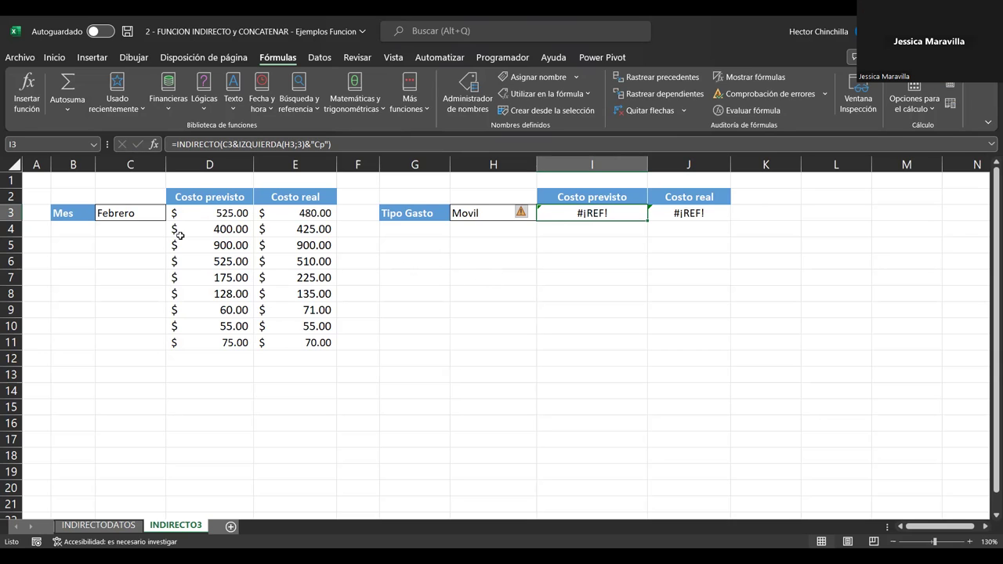
# Set H3 to Alimentacion and confirm I3 and J3 now return #¡REF!
pyautogui.click(477, 214)
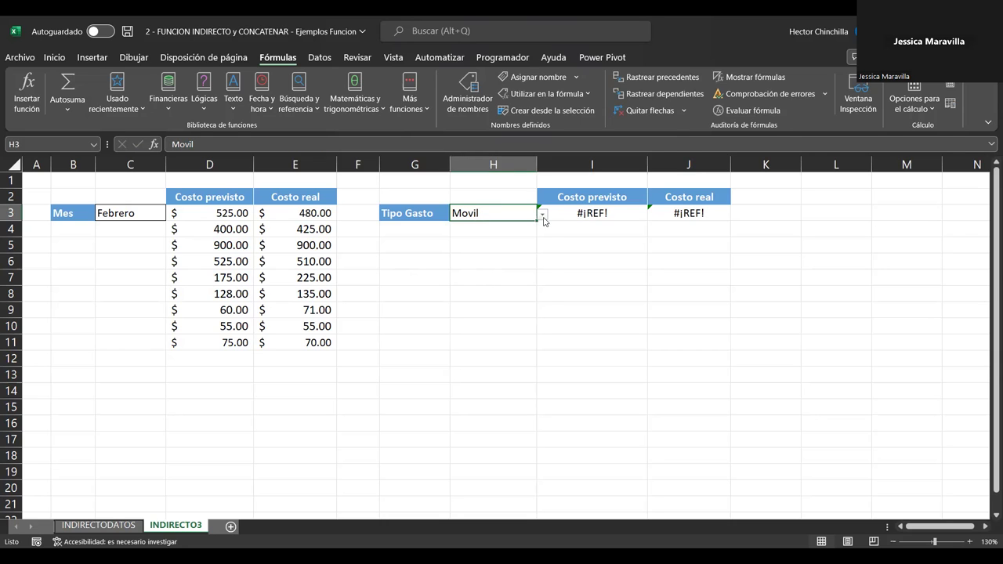
pyautogui.click(541, 215)
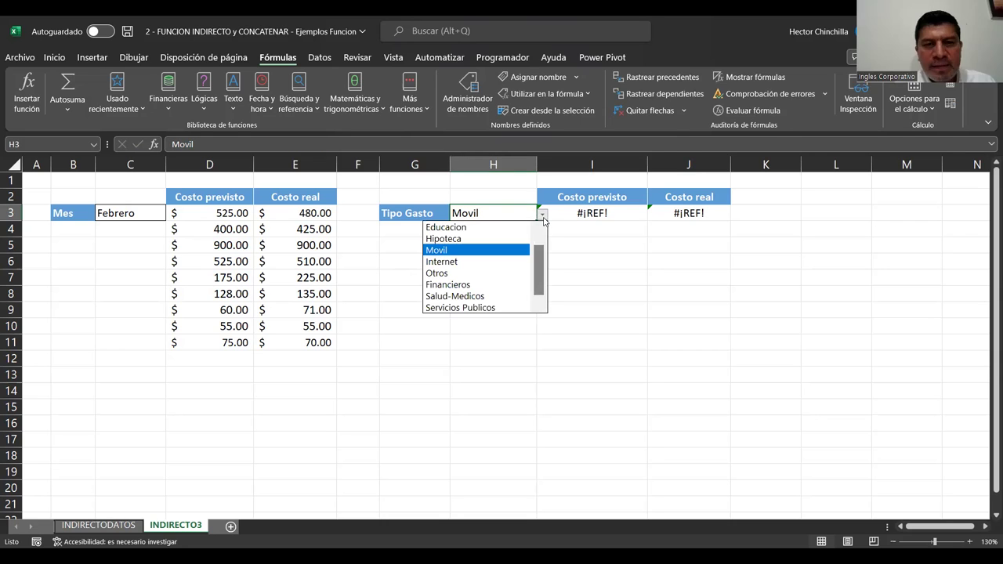
pyautogui.scroll(1, 542, 237)
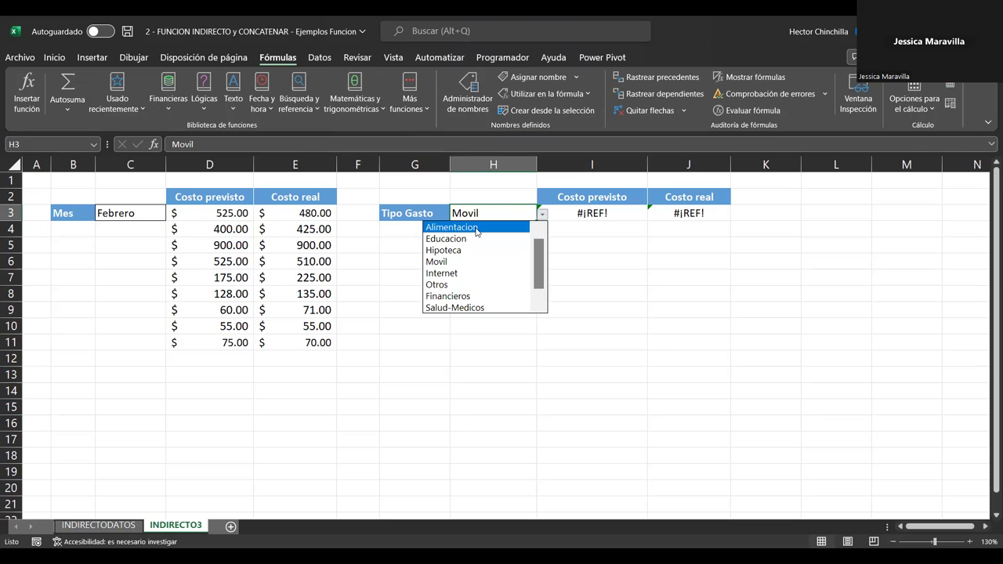
pyautogui.click(476, 228)
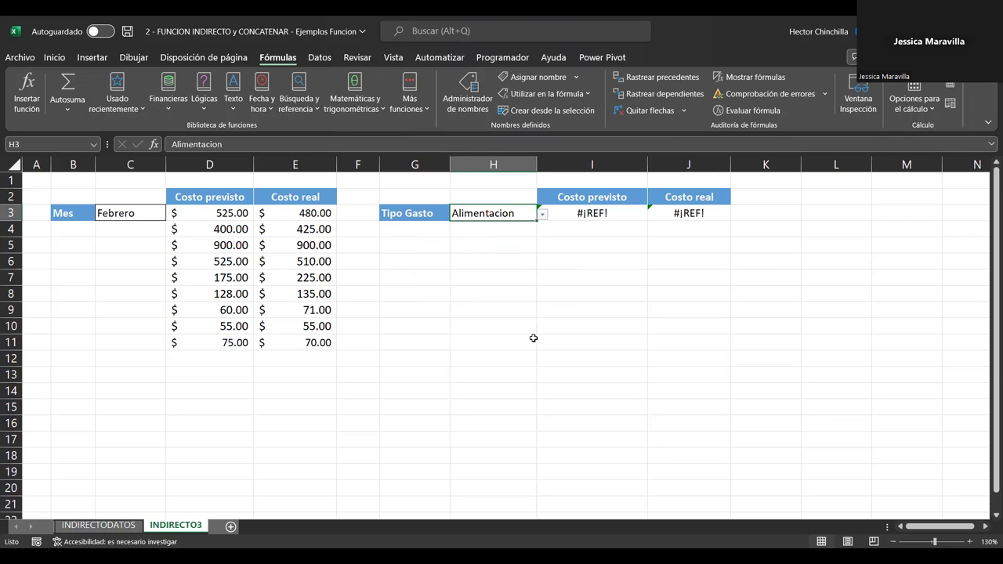
pyautogui.click(580, 215)
pyautogui.click(673, 216)
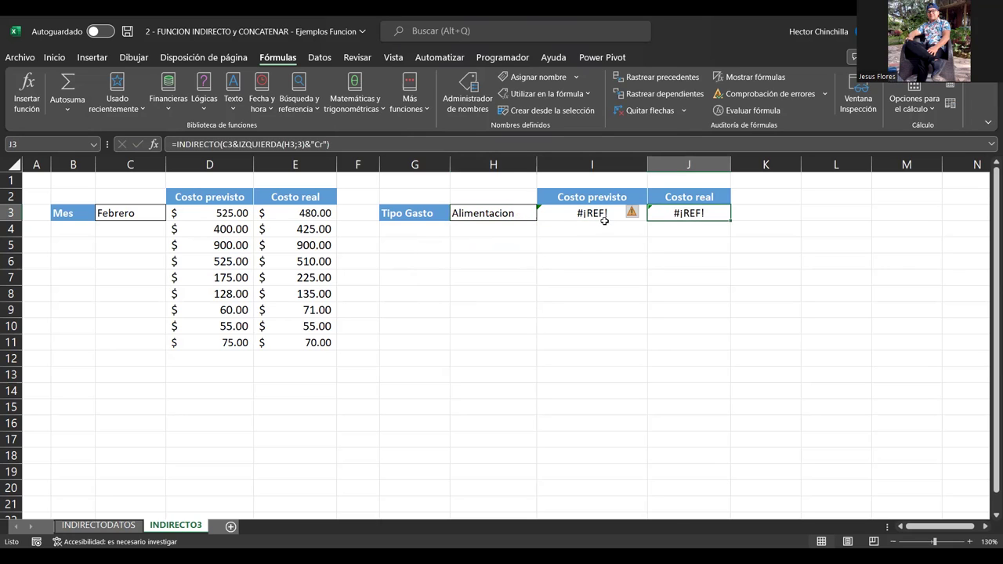
pyautogui.click(498, 219)
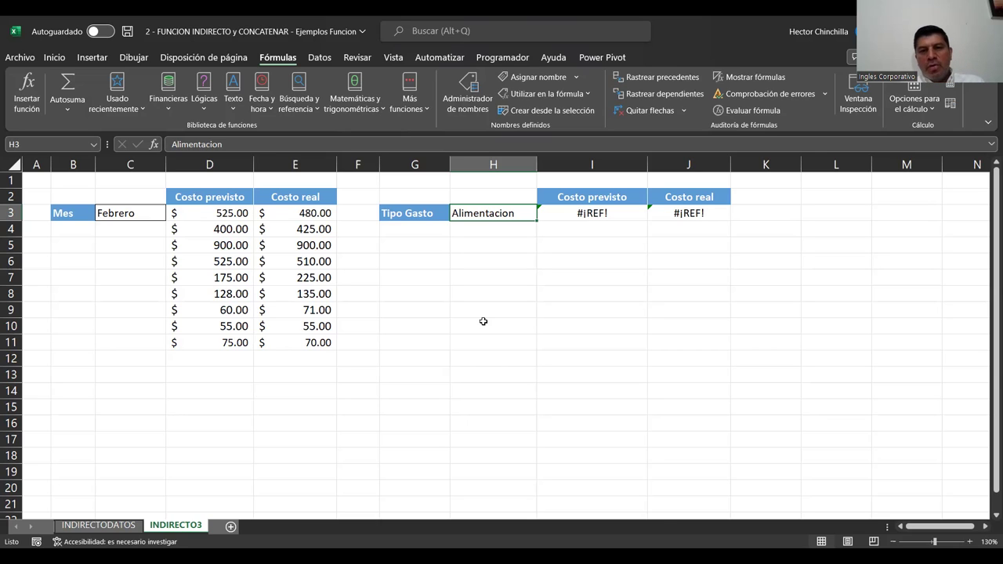
# Review the I3 and J3 lookup formulas against the C3 month and H3 expense type.
pyautogui.press('Right')
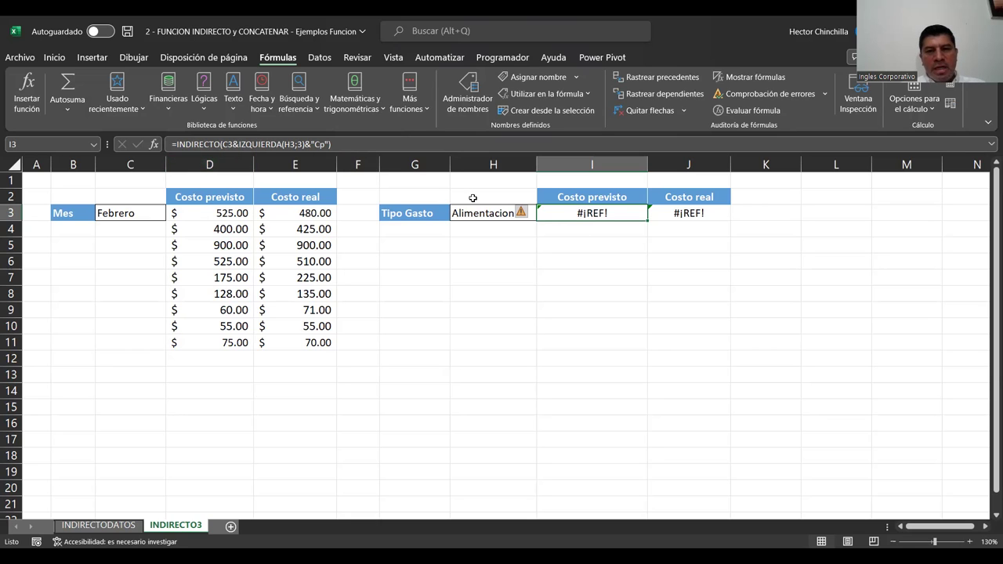
pyautogui.click(509, 217)
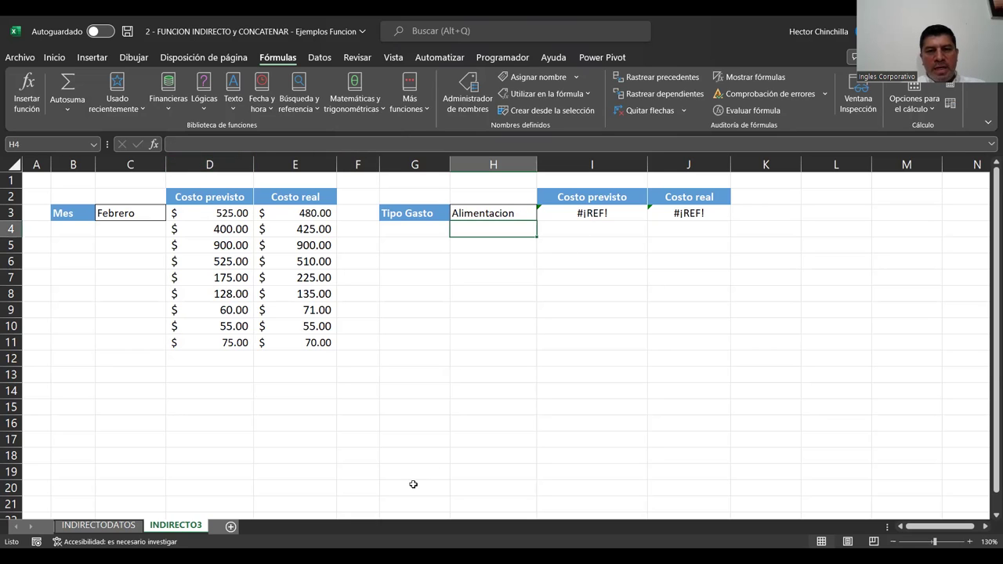
pyautogui.click(117, 212)
pyautogui.click(565, 216)
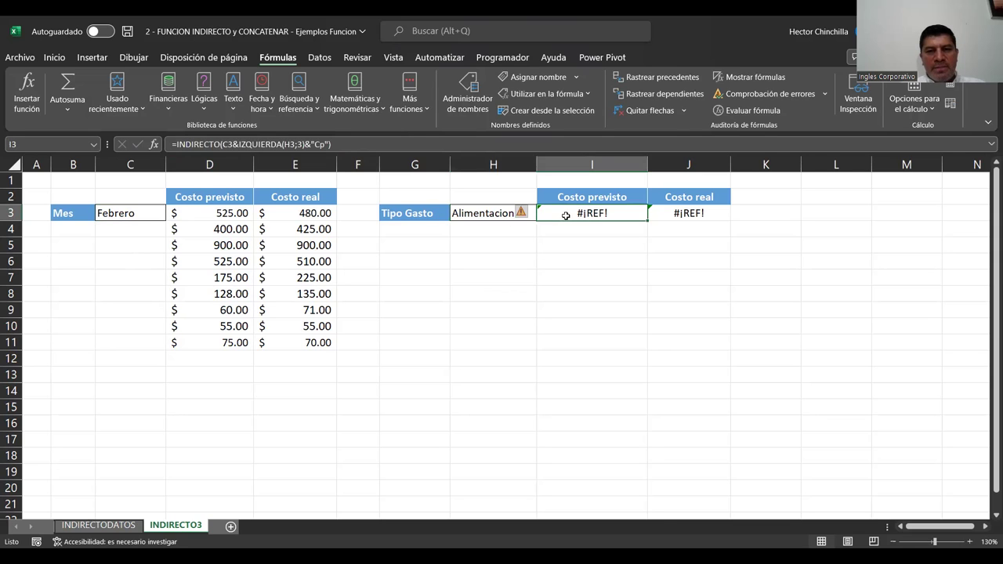
pyautogui.click(661, 216)
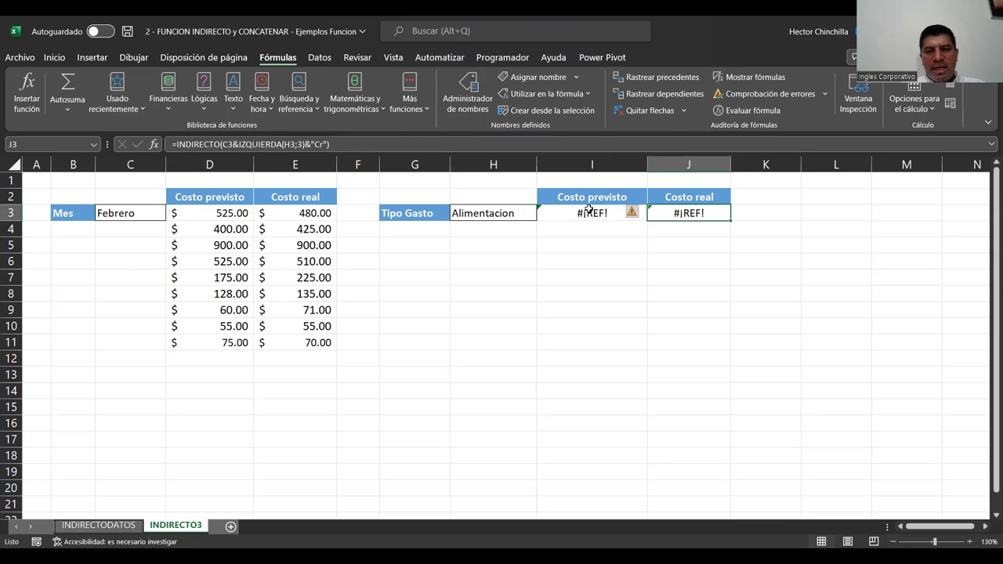
pyautogui.click(522, 210)
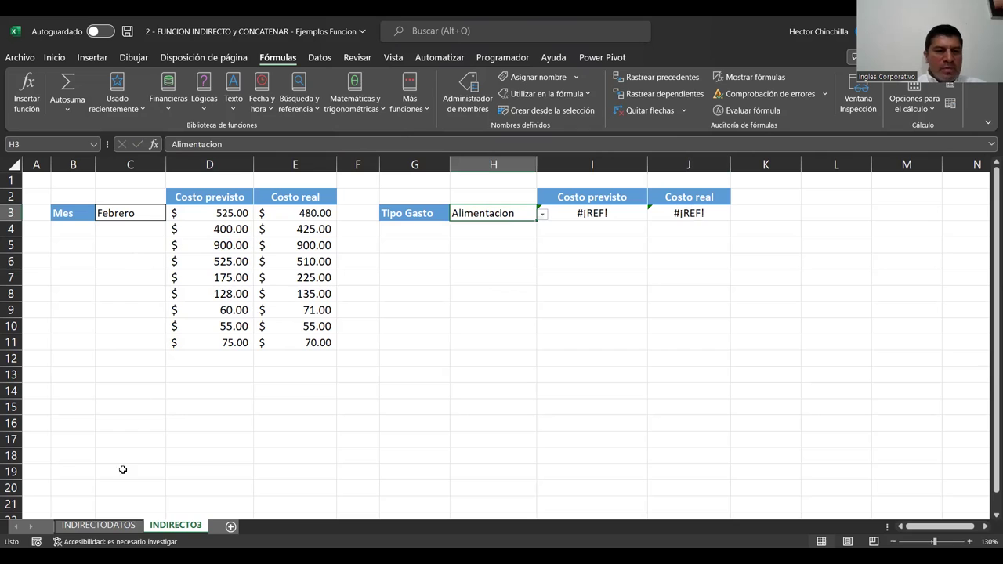
# On INDIRECTODATOS, check January's Alimentacion name and name C11 FebreroAliCp.
pyautogui.click(111, 527)
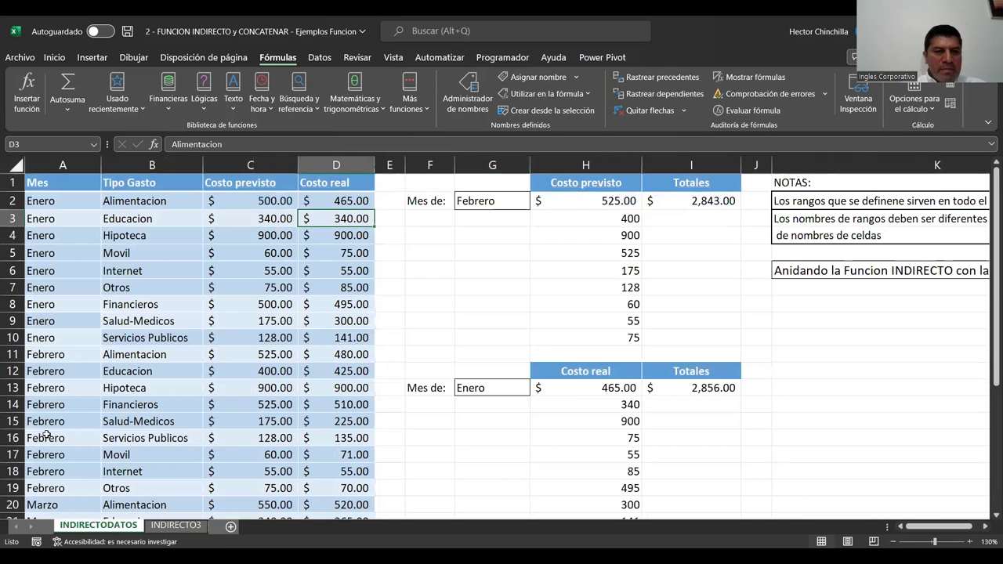
pyautogui.click(259, 207)
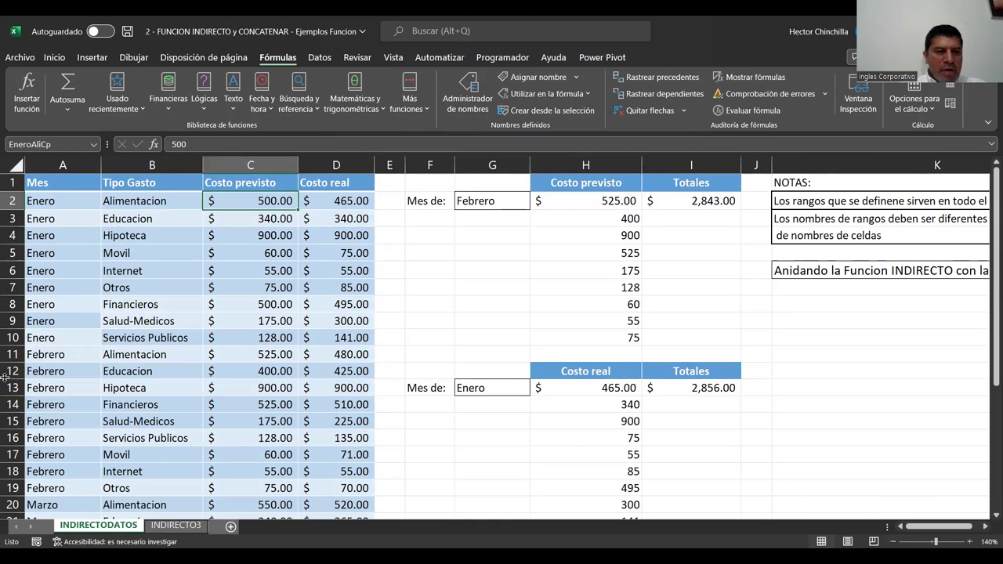
pyautogui.click(245, 357)
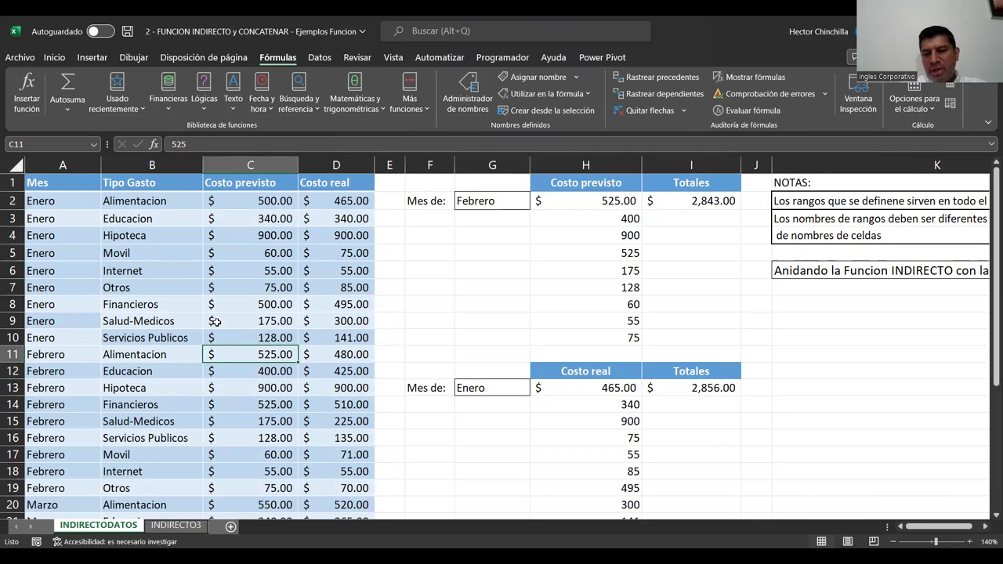
pyautogui.click(59, 146)
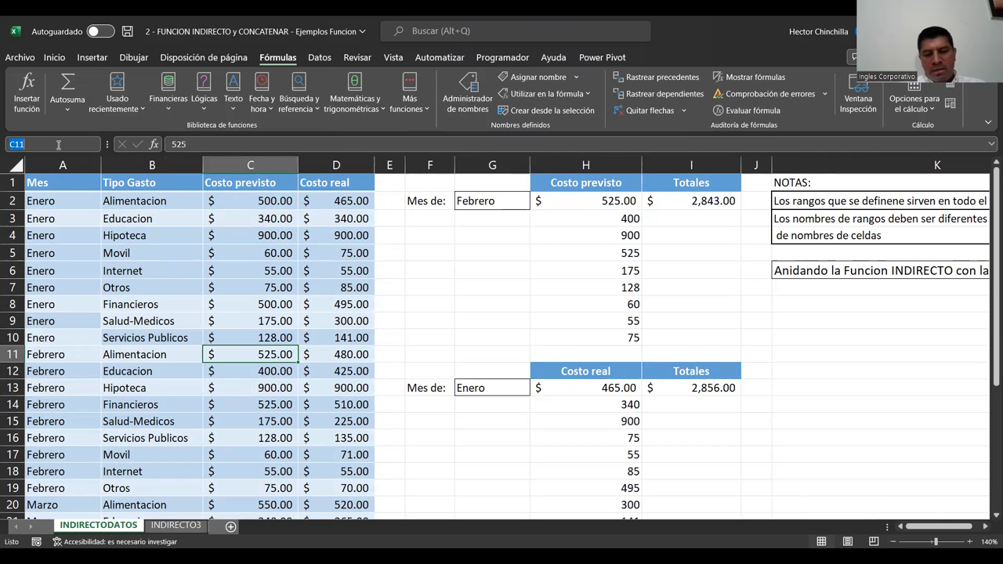
pyautogui.write('FebreroAliCp')
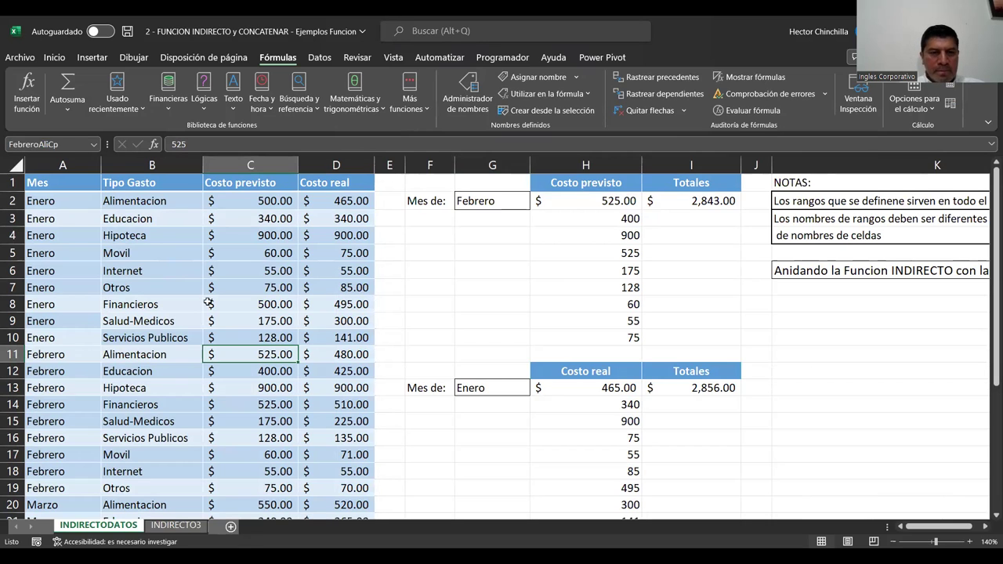
# Name D11's actual cost of 480 FebreroAliCr.
pyautogui.click(317, 351)
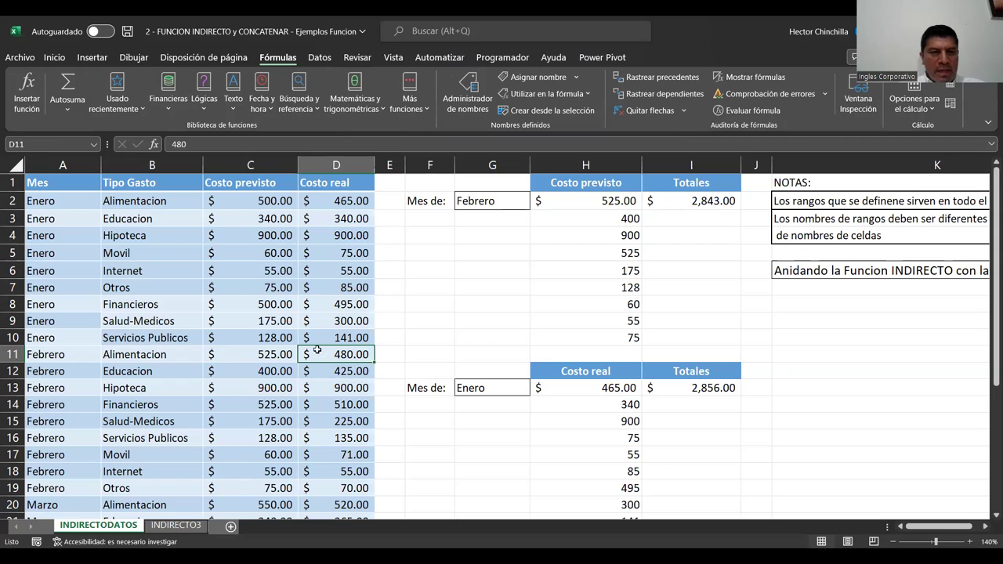
pyautogui.click(41, 146)
pyautogui.write('Feb')
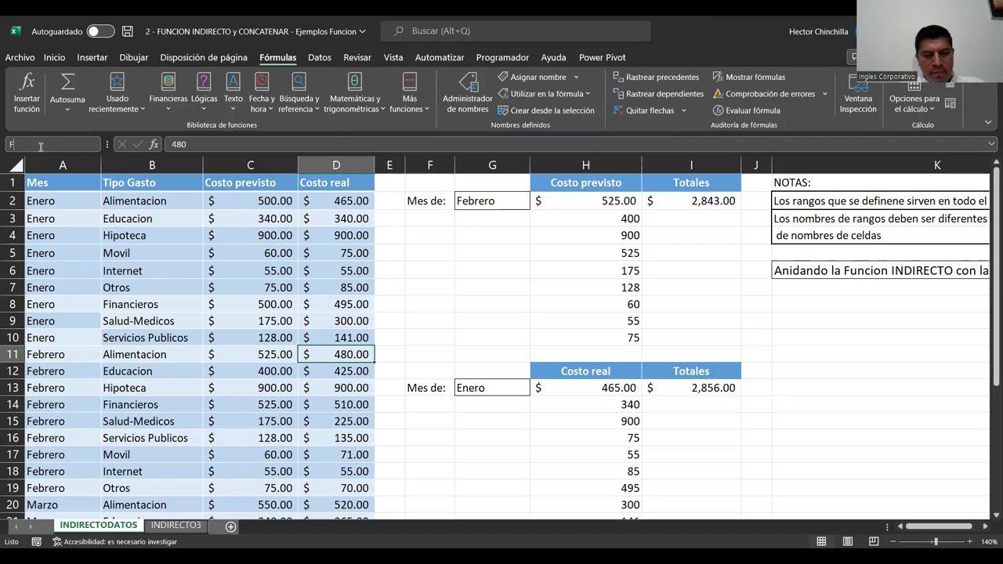
pyautogui.write('reroAliCr')
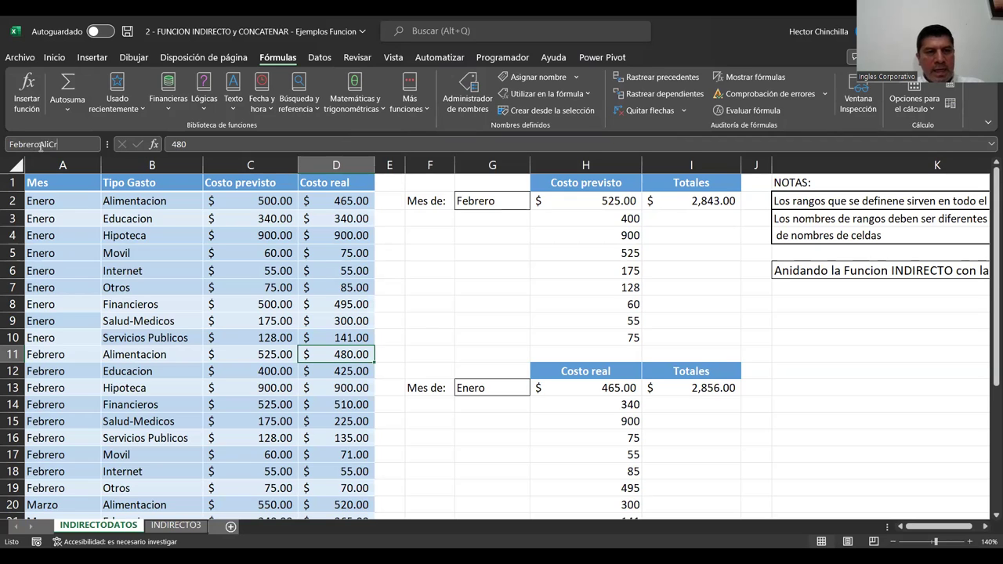
pyautogui.press('Return')
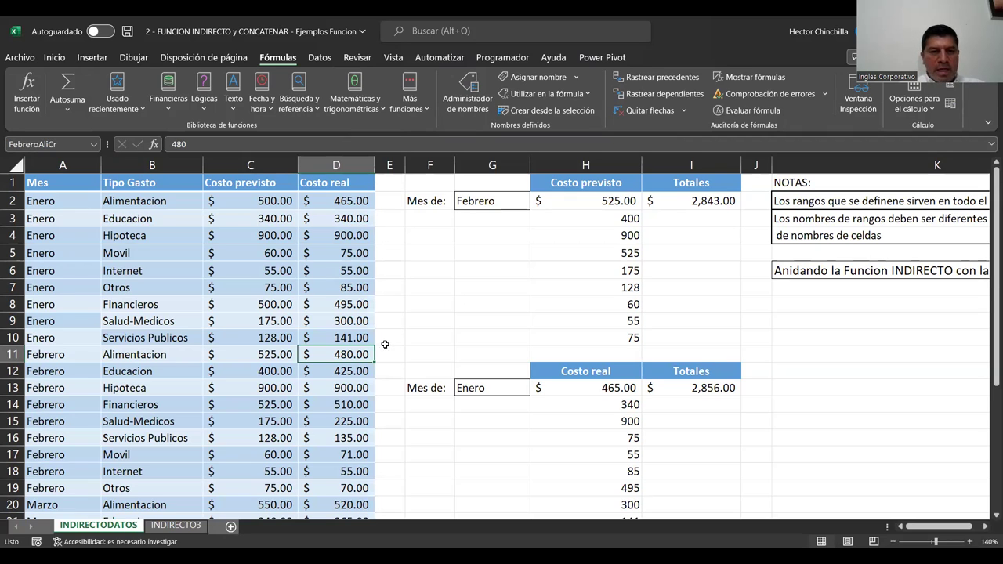
# Return to INDIRECTO3 and reselect the expense type cell H3.
pyautogui.click(179, 526)
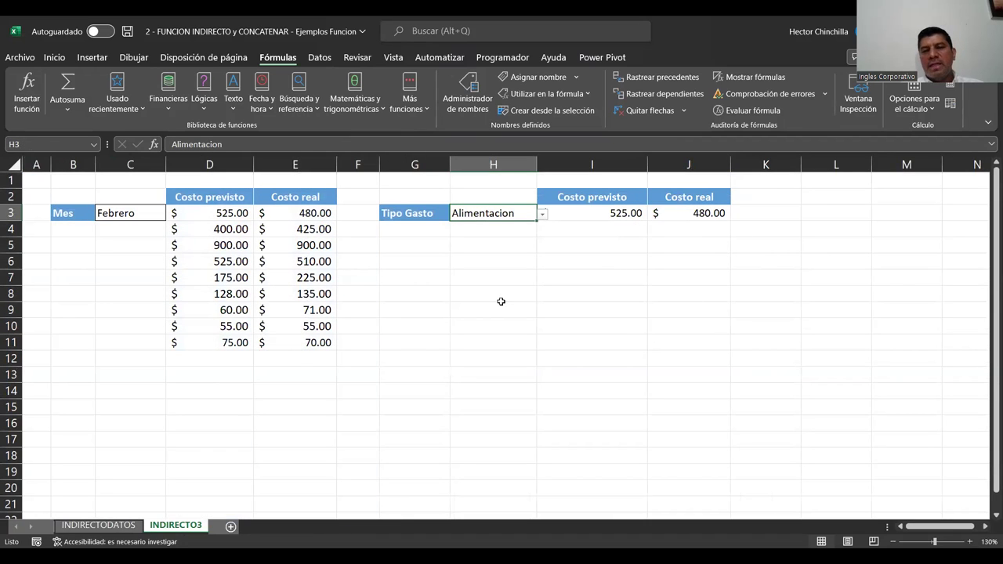
pyautogui.click(490, 251)
pyautogui.click(473, 217)
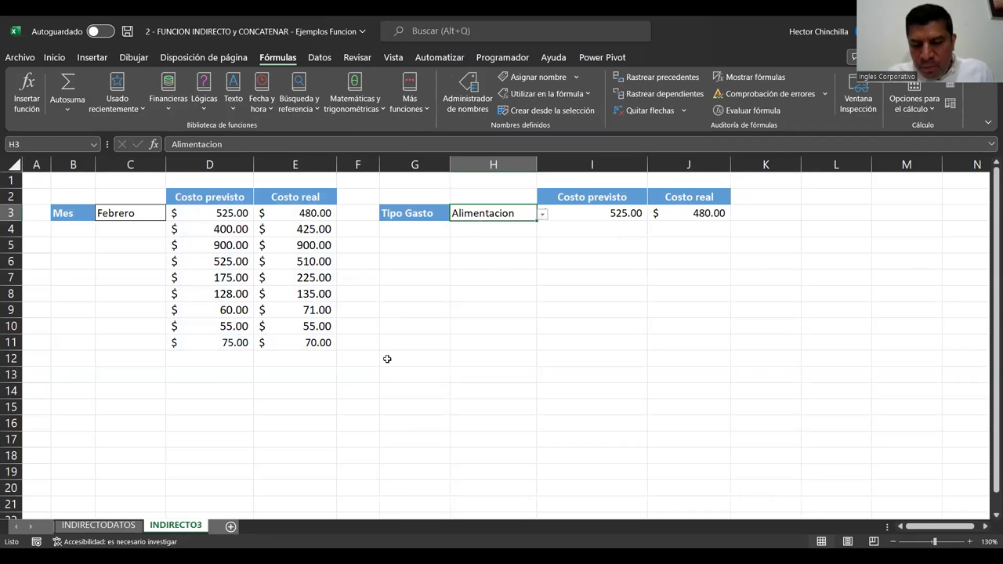
pyautogui.press('Down')
pyautogui.press('Down')
pyautogui.press('Up')
pyautogui.press('Up')
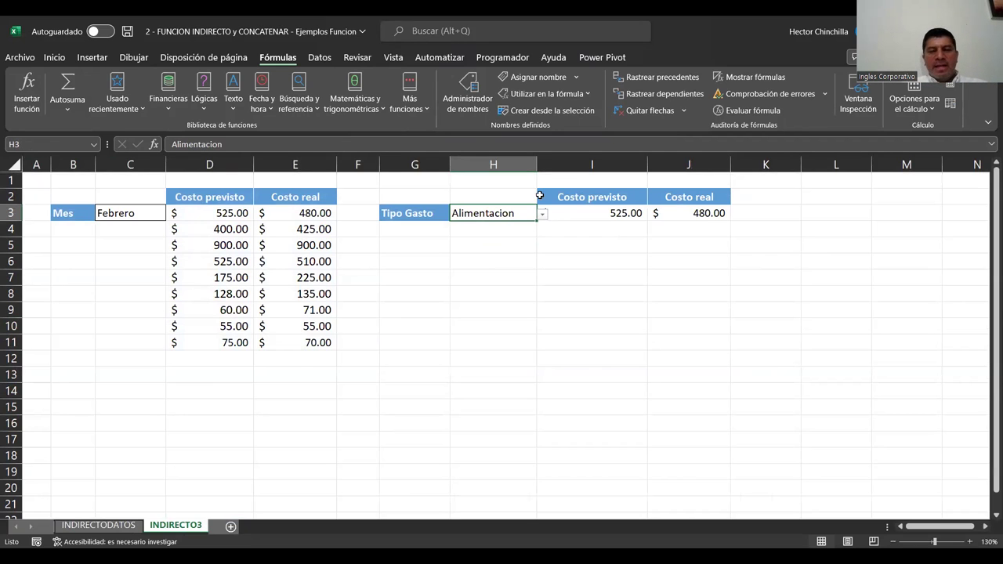
pyautogui.click(114, 258)
# Select the Costo previsto results D3:D11 repeatedly to review the INDIRECTO formula.
pyautogui.click(138, 219)
pyautogui.click(144, 289)
pyautogui.click(199, 221)
pyautogui.hotkey('ctrl', 'shift', 'Down')
pyautogui.click(142, 274)
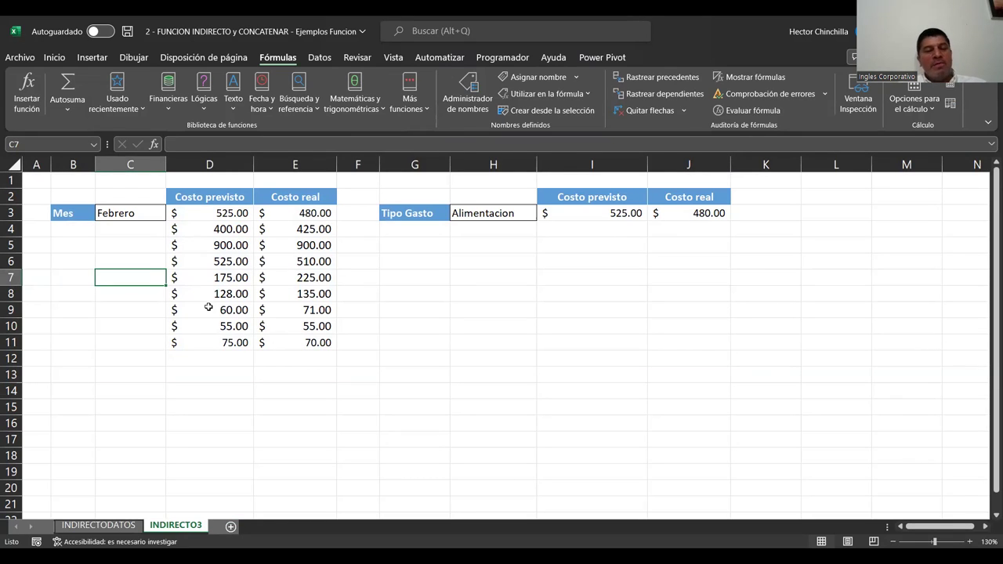
pyautogui.click(126, 326)
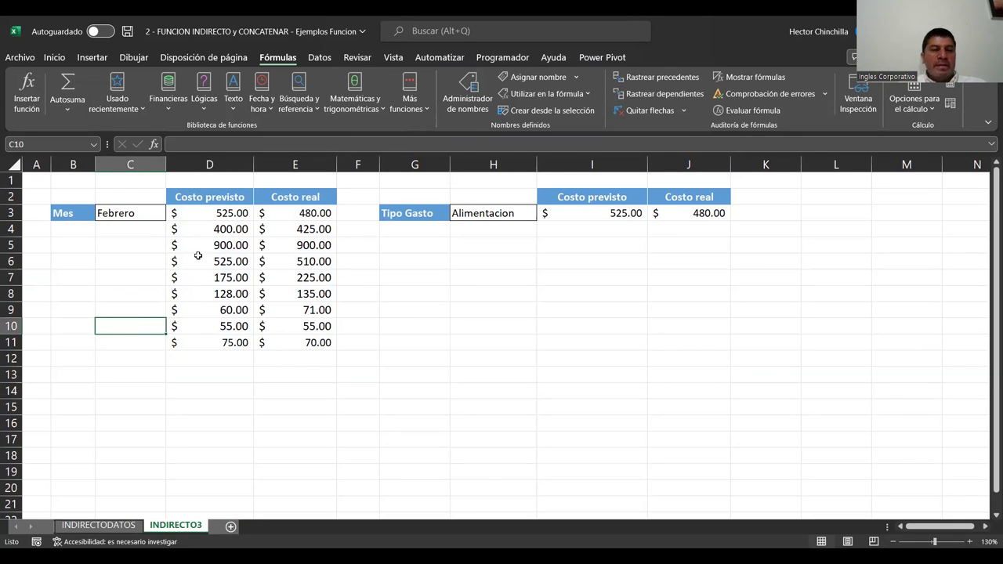
pyautogui.click(234, 213)
pyautogui.hotkey('ctrl', 'shift', 'Down')
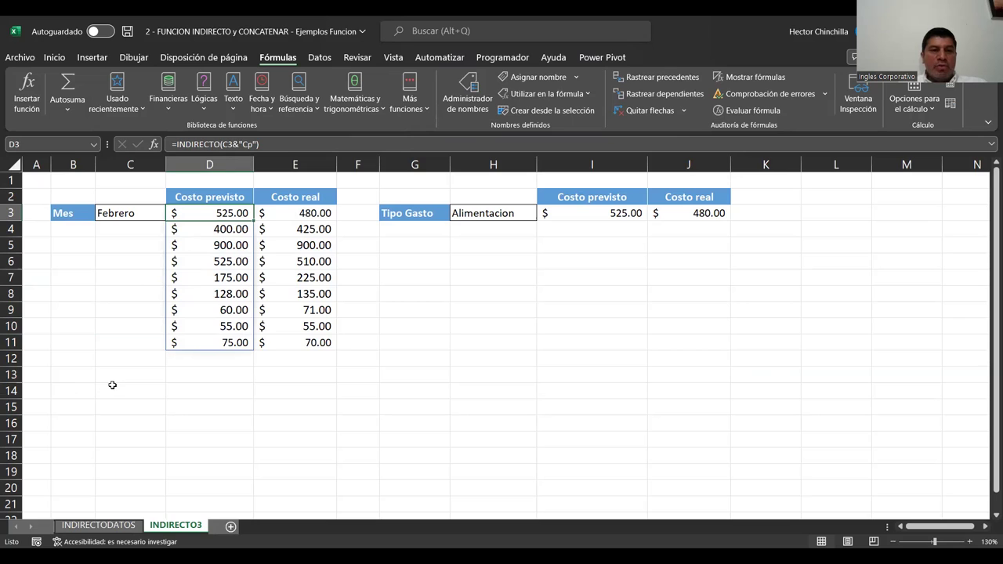
pyautogui.click(138, 277)
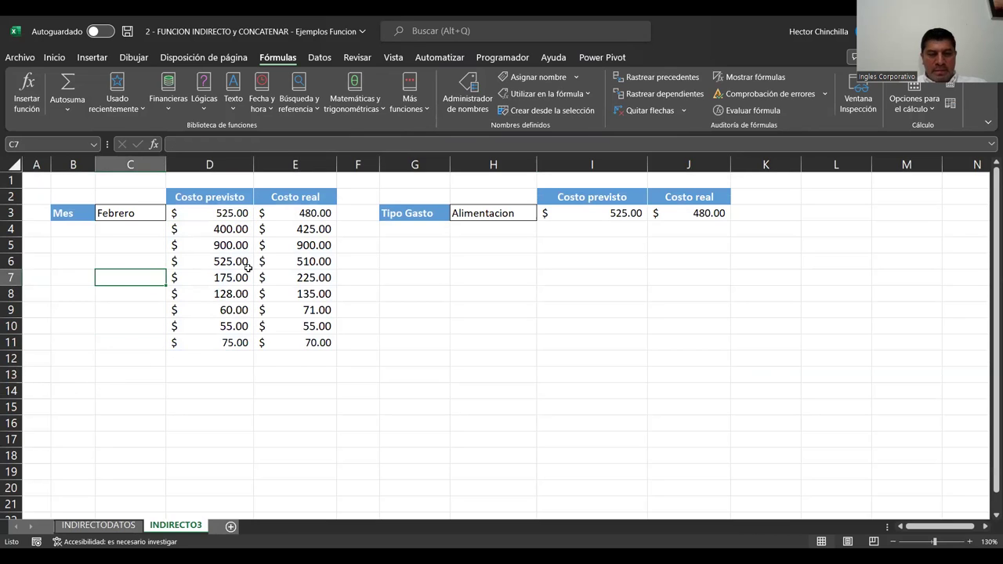
pyautogui.click(226, 212)
pyautogui.hotkey('ctrl', 'shift', 'Down')
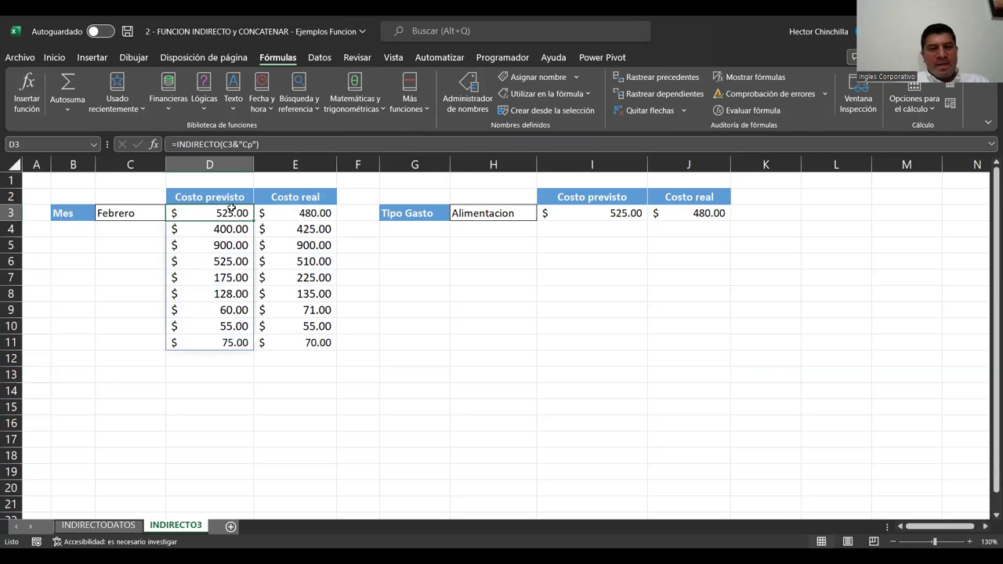
# Select the month cell showing Febrero and save the workbook.
pyautogui.click(108, 290)
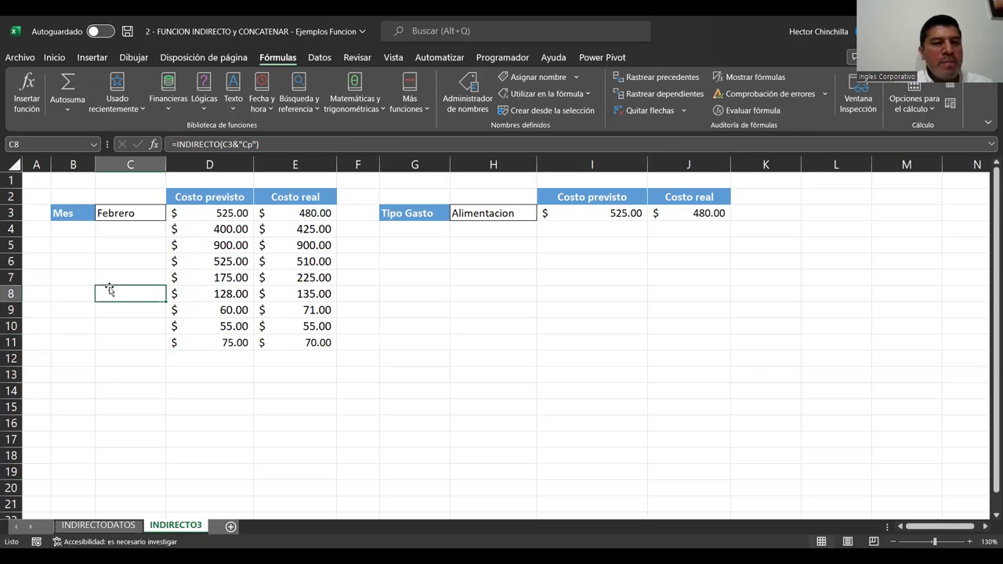
pyautogui.click(124, 218)
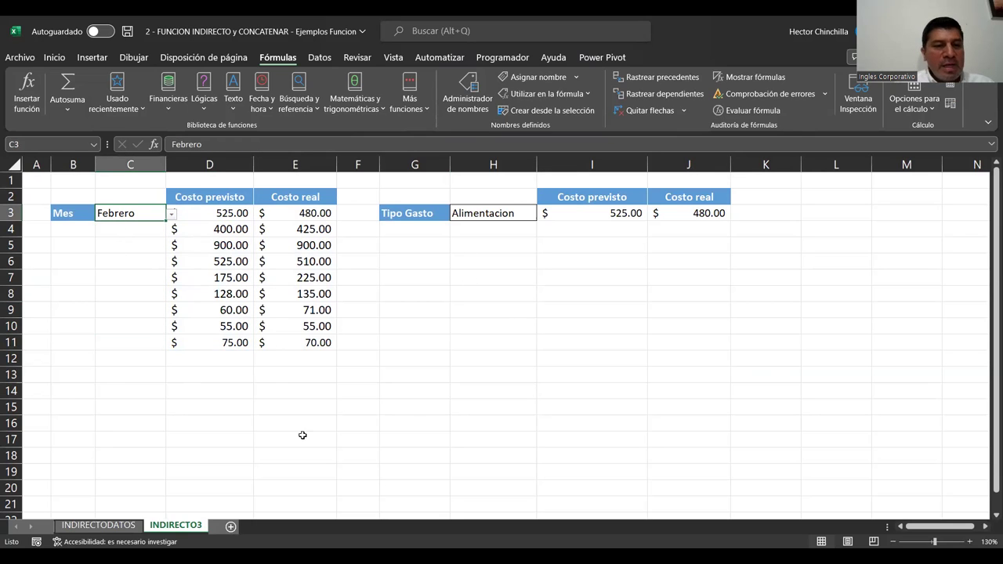
pyautogui.click(127, 32)
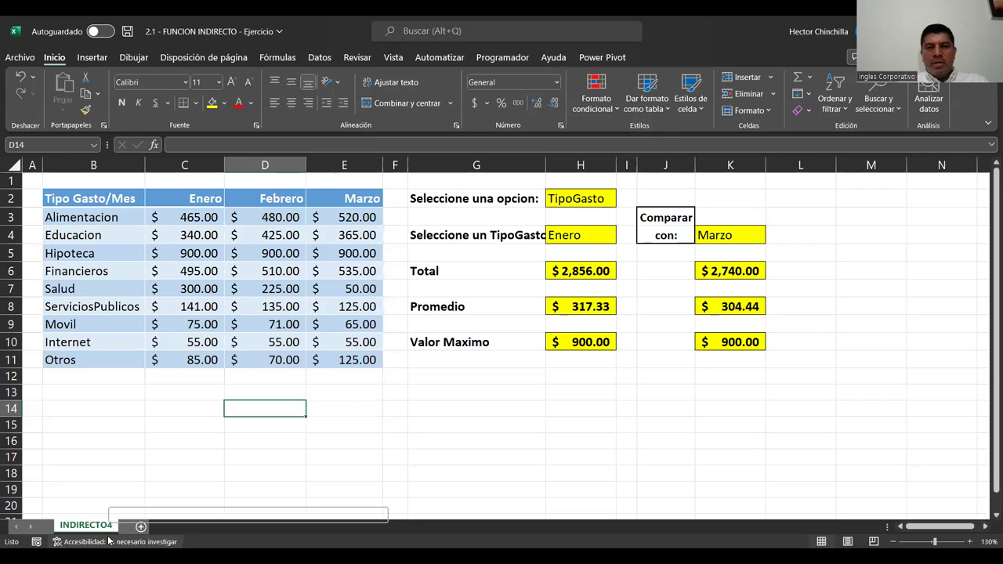
# Review the INDIRECTO4 monthly expense table, selecting it and the Alimentacion and Marzo cells.
pyautogui.press('Up')
pyautogui.press('Up')
pyautogui.press('Up')
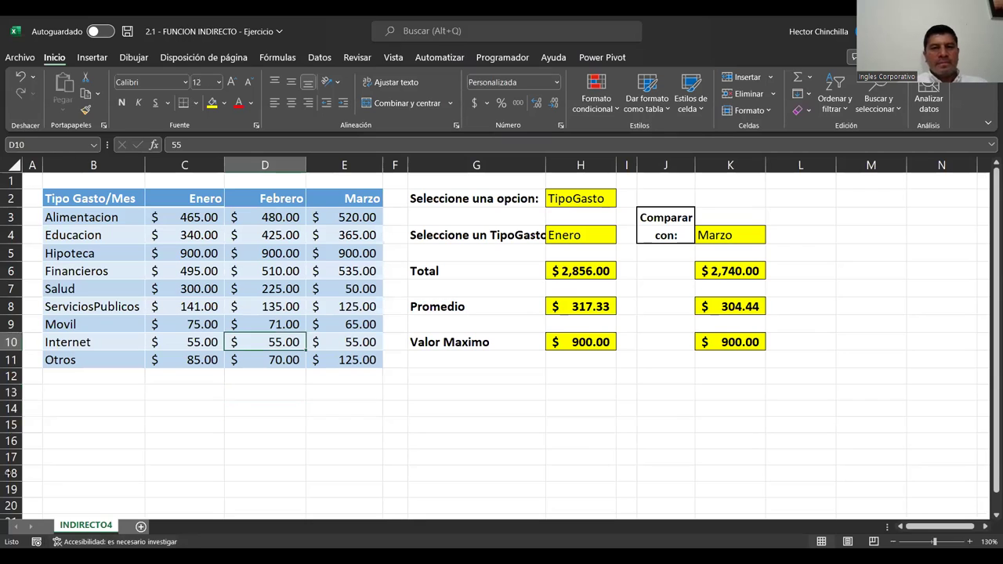
pyautogui.click(125, 389)
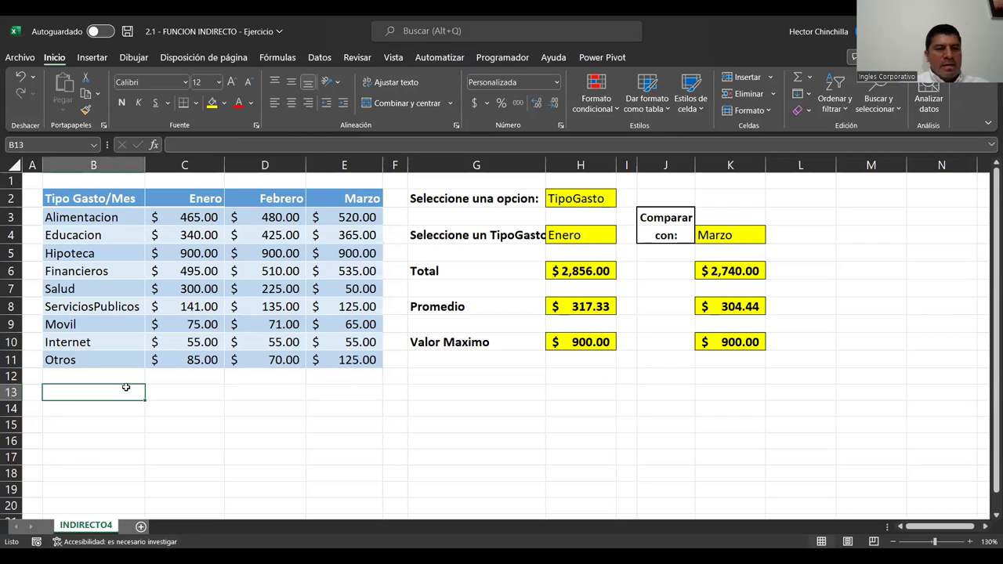
pyautogui.moveTo(95, 203); pyautogui.dragTo(345, 360)
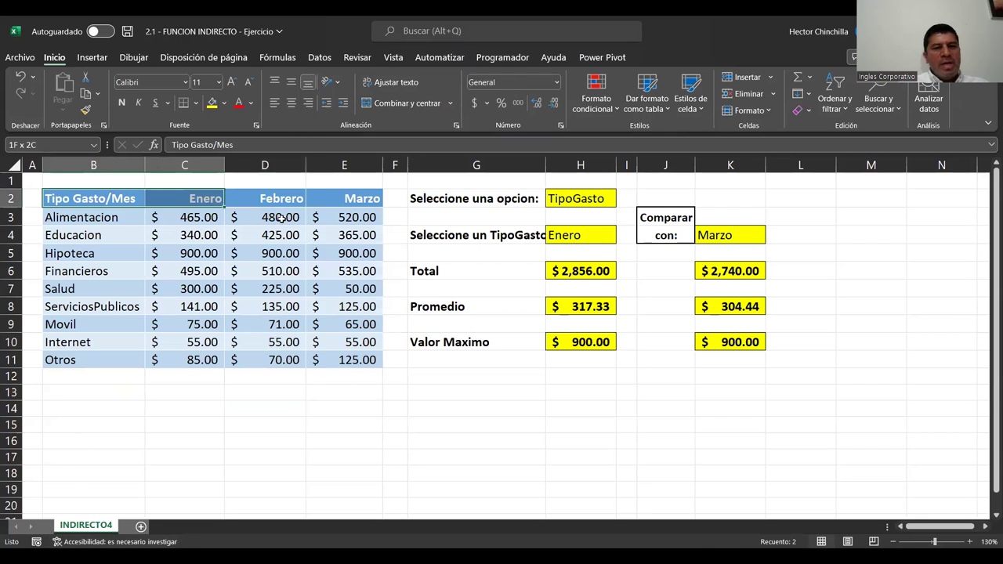
pyautogui.click(240, 452)
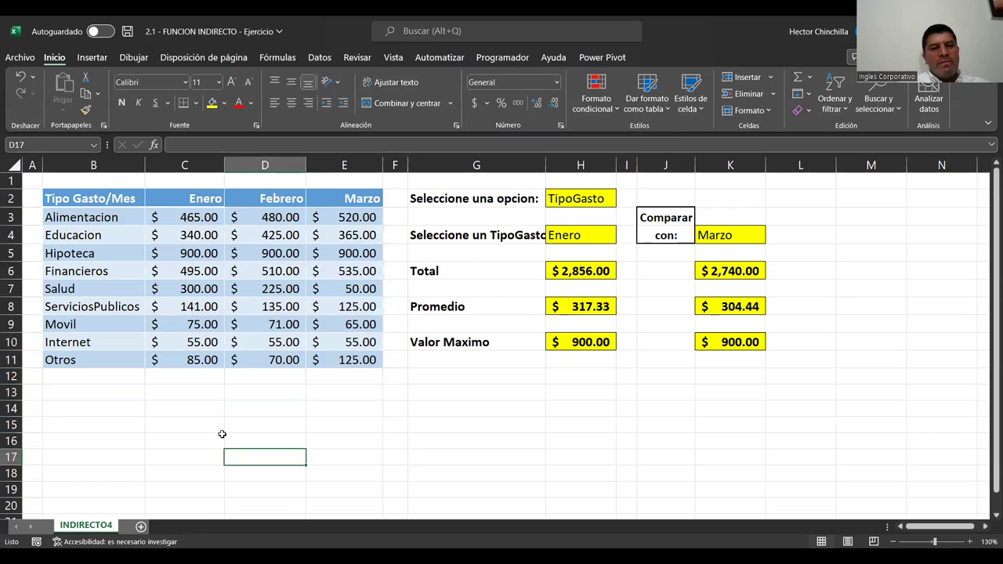
pyautogui.click(110, 217)
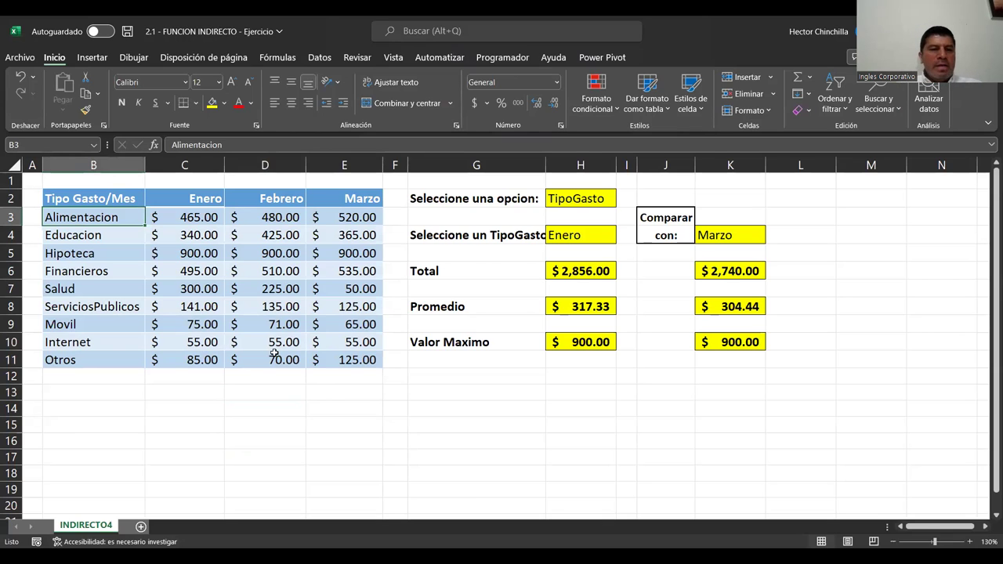
pyautogui.click(233, 379)
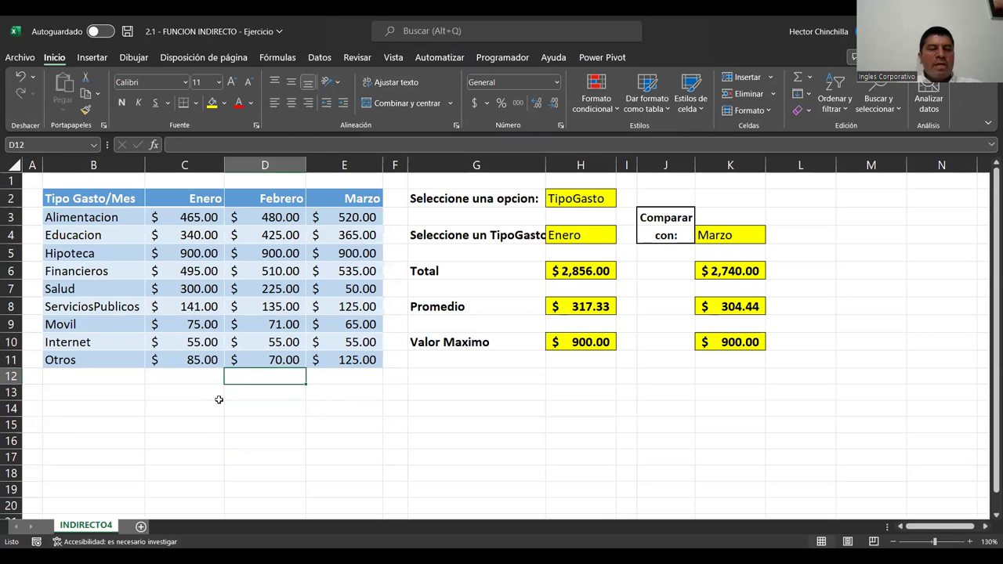
pyautogui.click(193, 421)
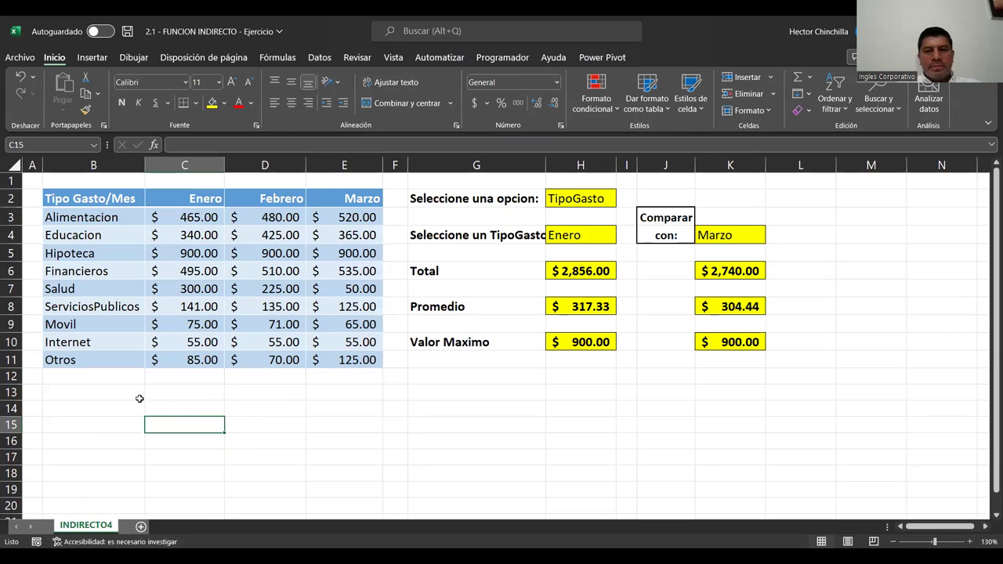
pyautogui.click(338, 199)
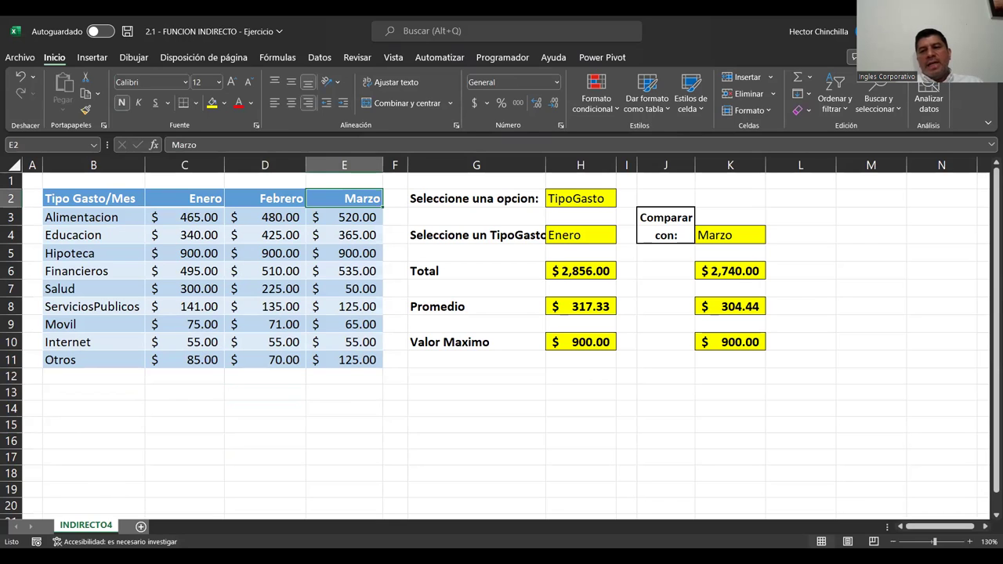
# Move to the TipoGasto option cell H2 and check its dropdown choice.
pyautogui.click(871, 235)
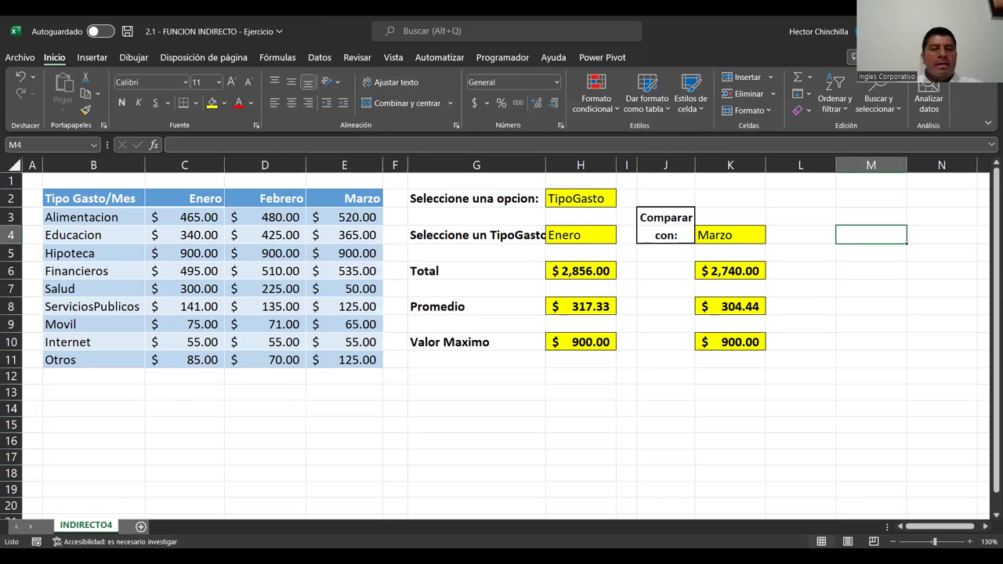
pyautogui.press('Left')
pyautogui.press('Left')
pyautogui.press('Left')
pyautogui.press('Left')
pyautogui.press('Up')
pyautogui.press('Up')
pyautogui.press('Up')
pyautogui.press('Left')
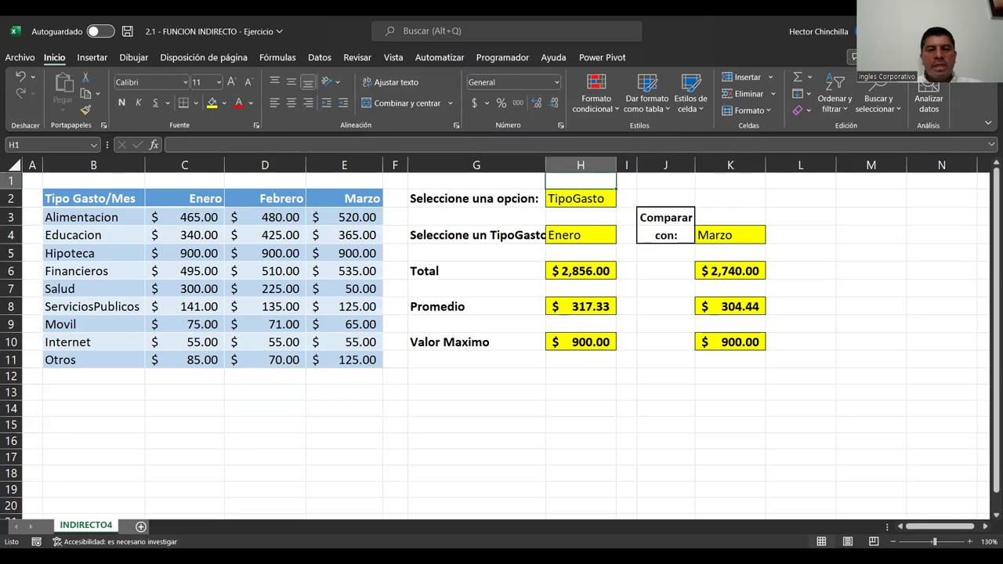
pyautogui.click(580, 199)
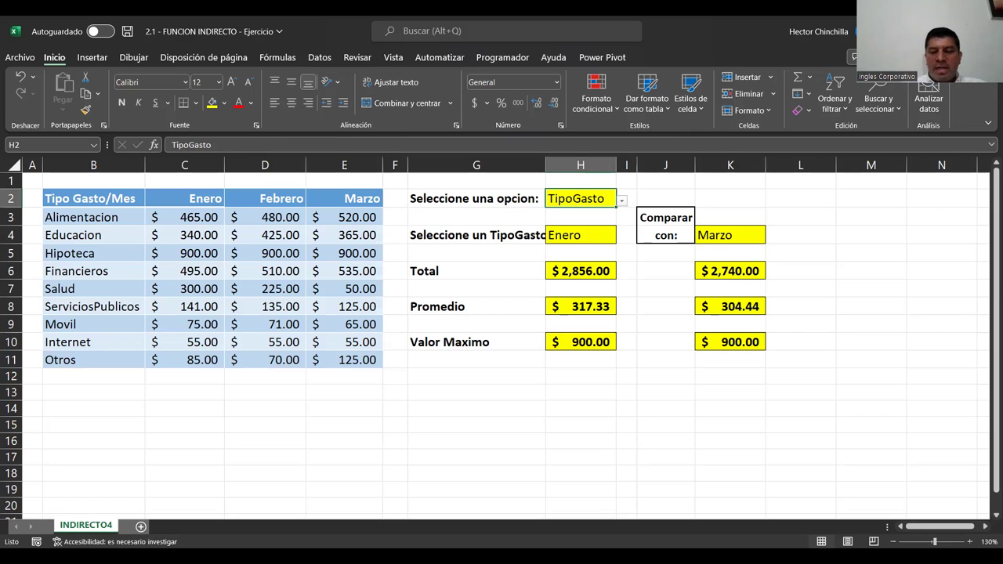
pyautogui.press('Down')
pyautogui.press('Up')
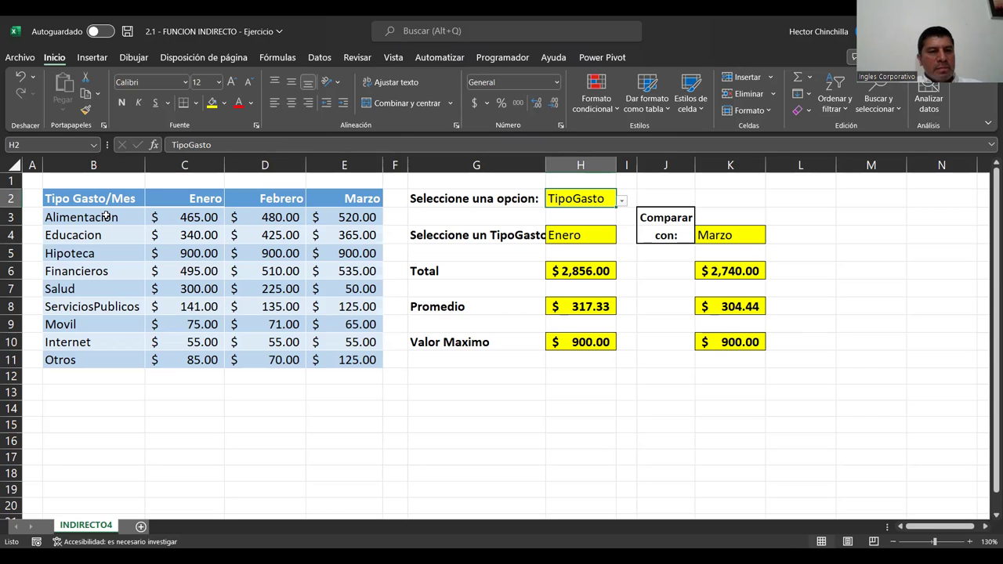
pyautogui.moveTo(106, 217); pyautogui.dragTo(103, 354)
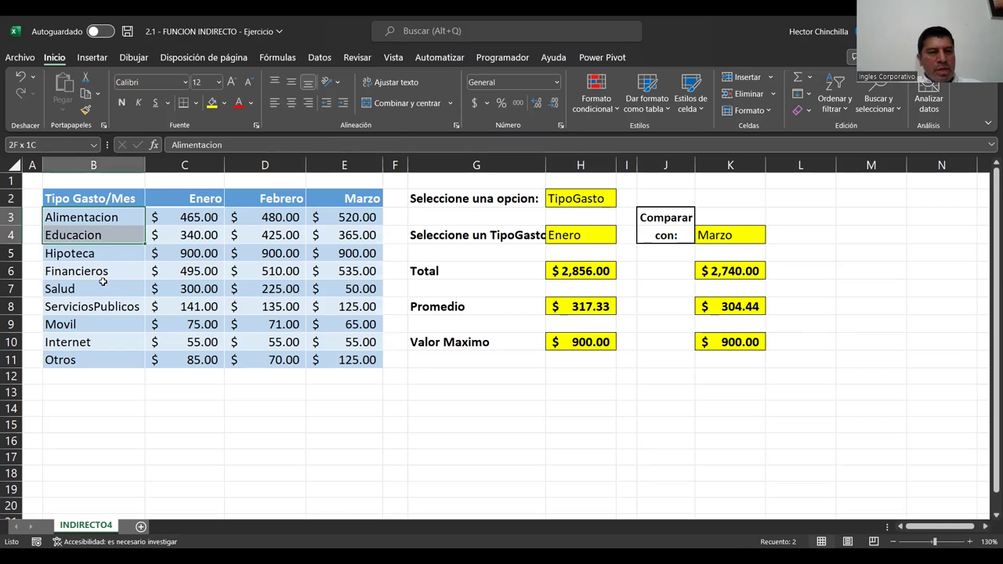
pyautogui.click(185, 408)
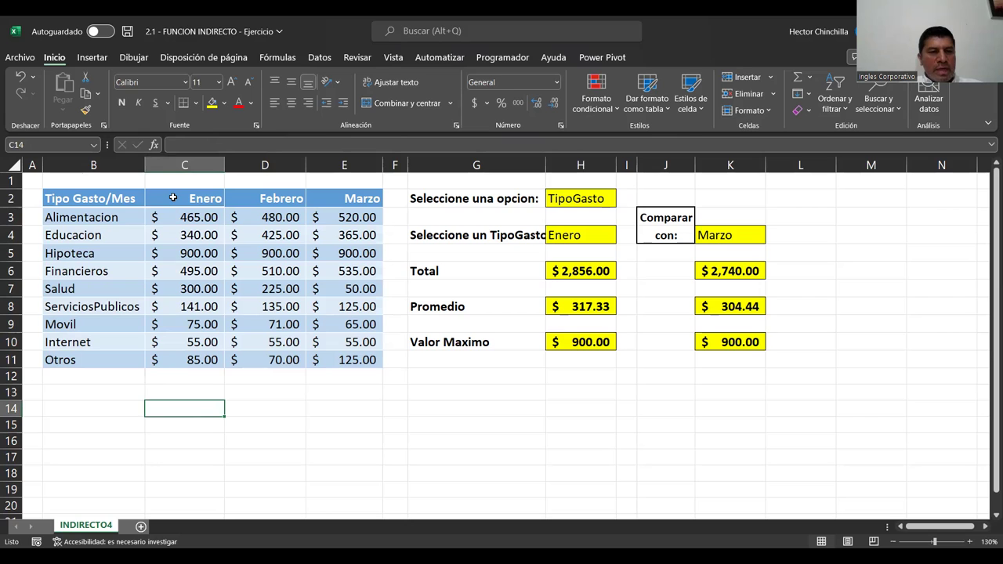
pyautogui.moveTo(173, 197); pyautogui.dragTo(360, 198)
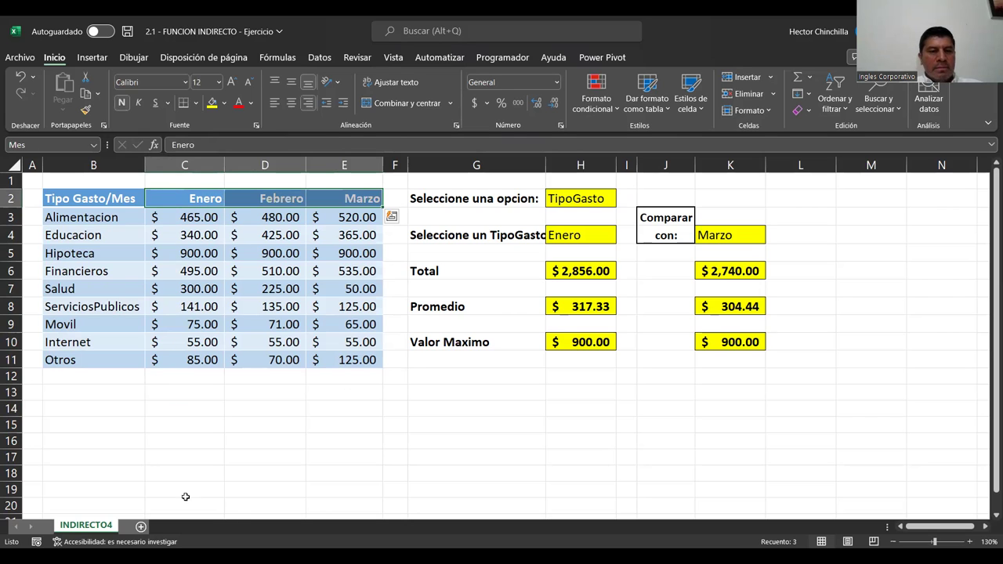
pyautogui.click(171, 410)
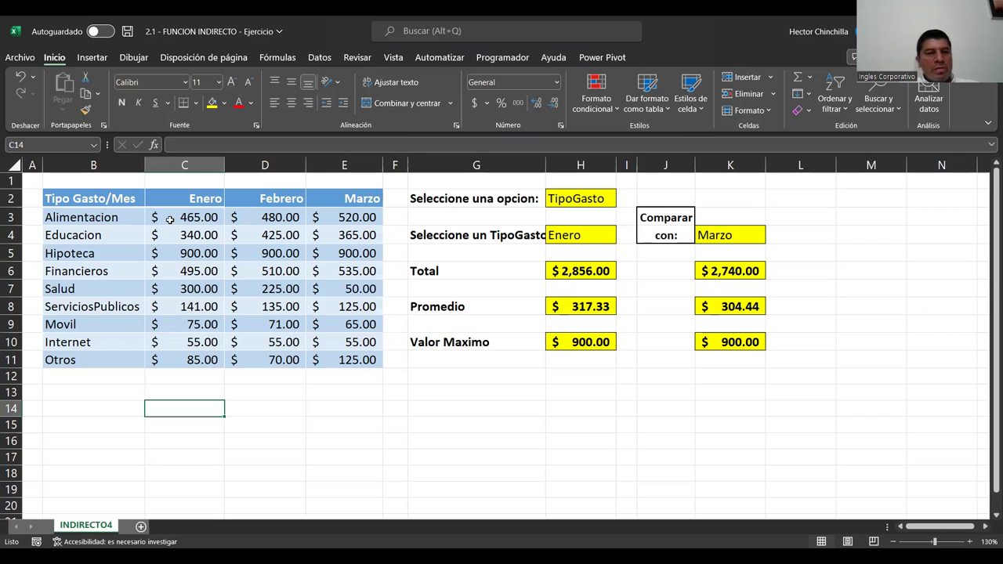
pyautogui.moveTo(169, 217); pyautogui.dragTo(436, 224)
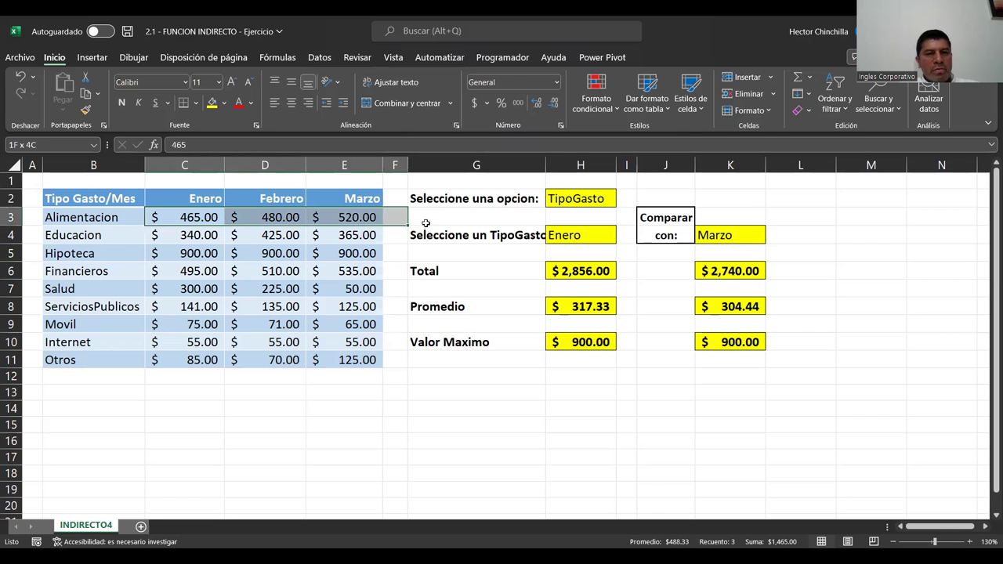
pyautogui.click(354, 453)
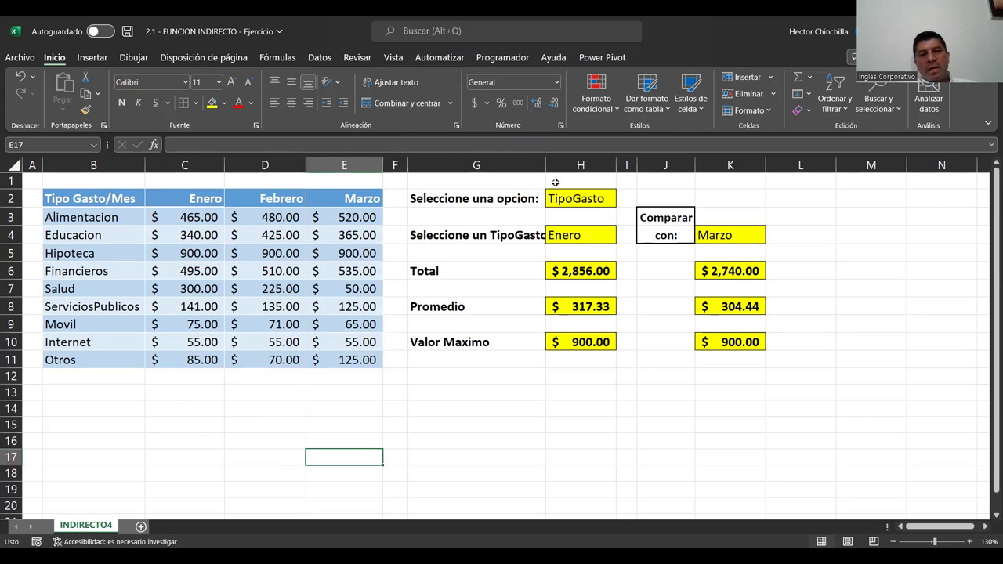
pyautogui.click(437, 423)
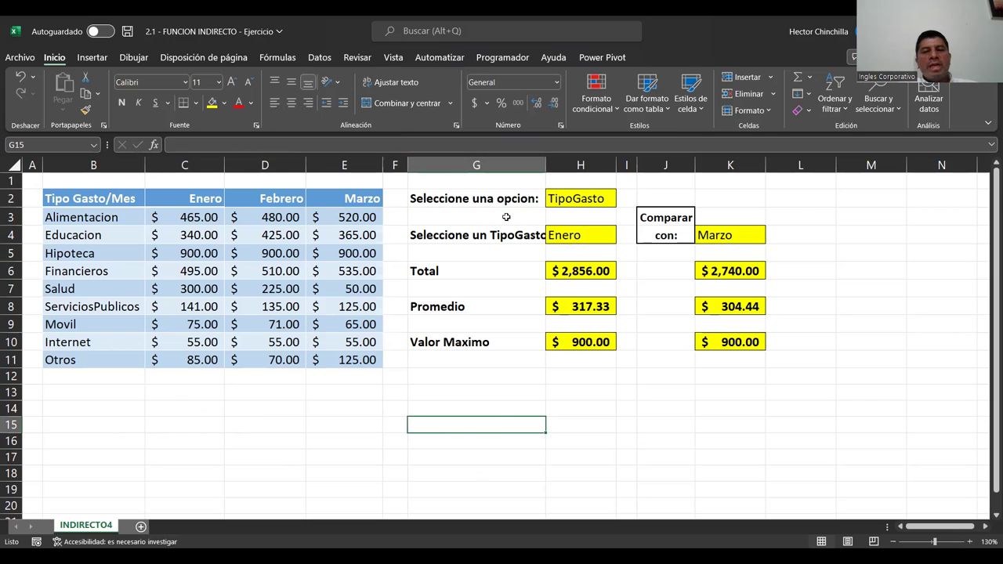
pyautogui.moveTo(101, 217); pyautogui.dragTo(106, 360)
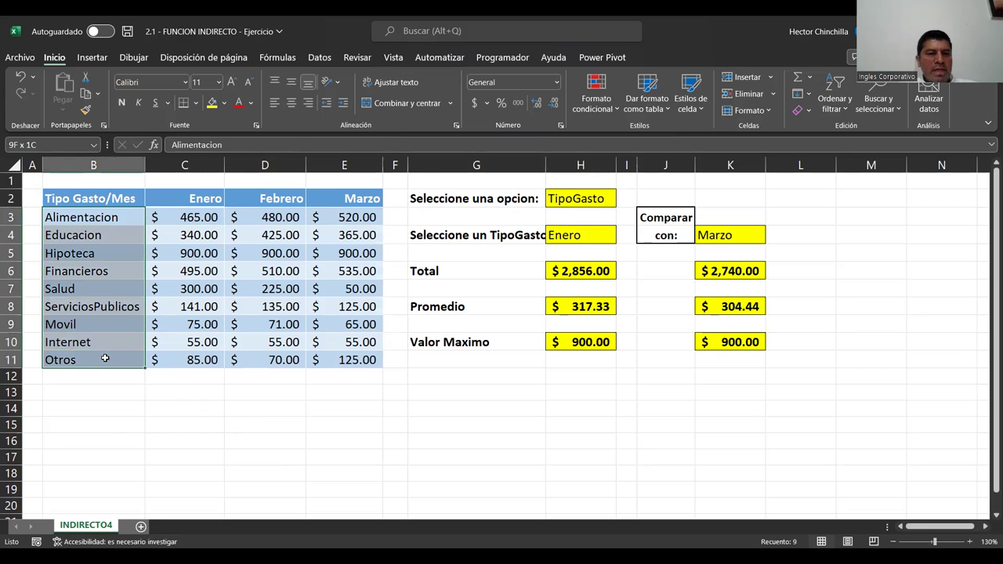
pyautogui.click(141, 419)
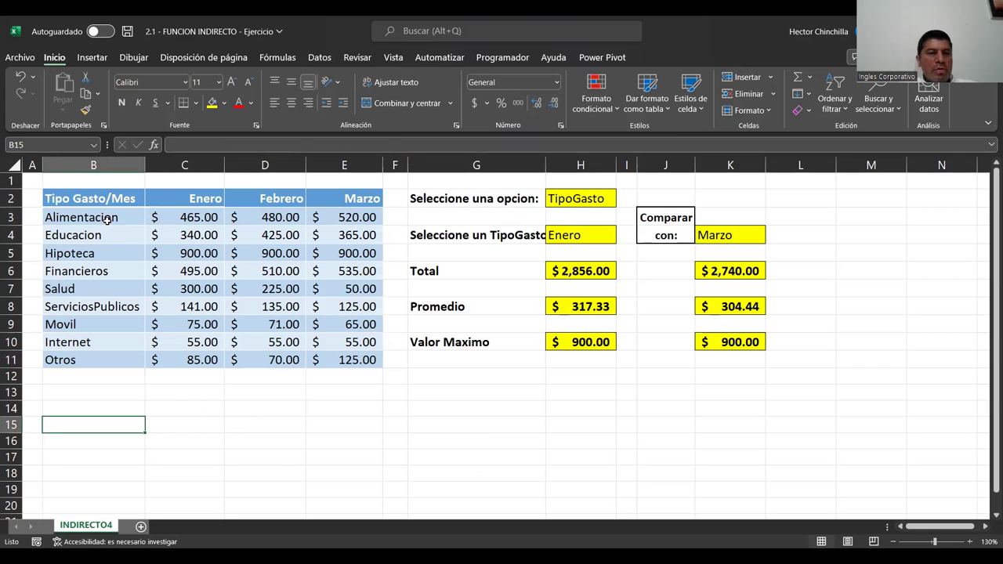
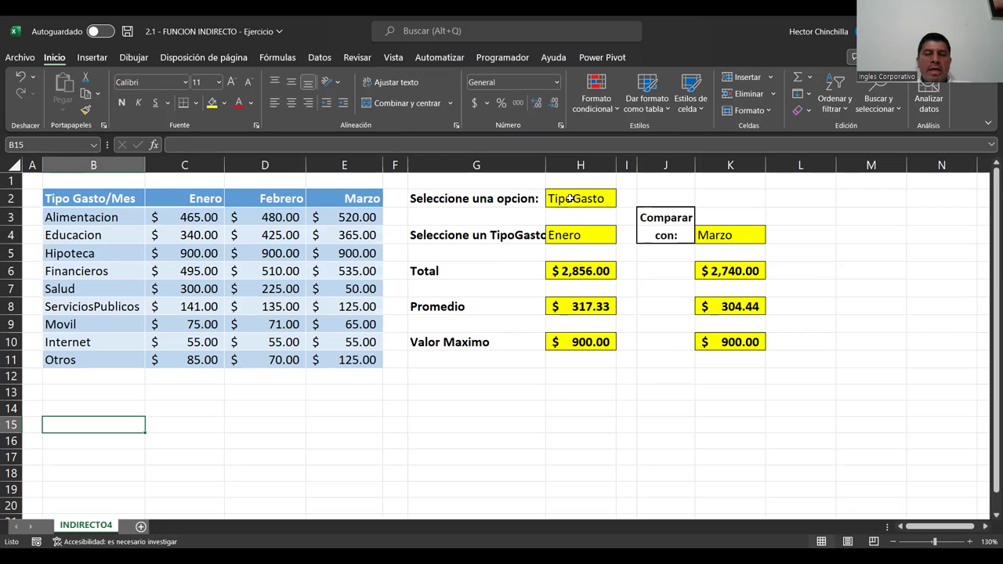
# Choose Mes in the H2 dropdown so the G4 prompt asks for a month.
pyautogui.click(568, 199)
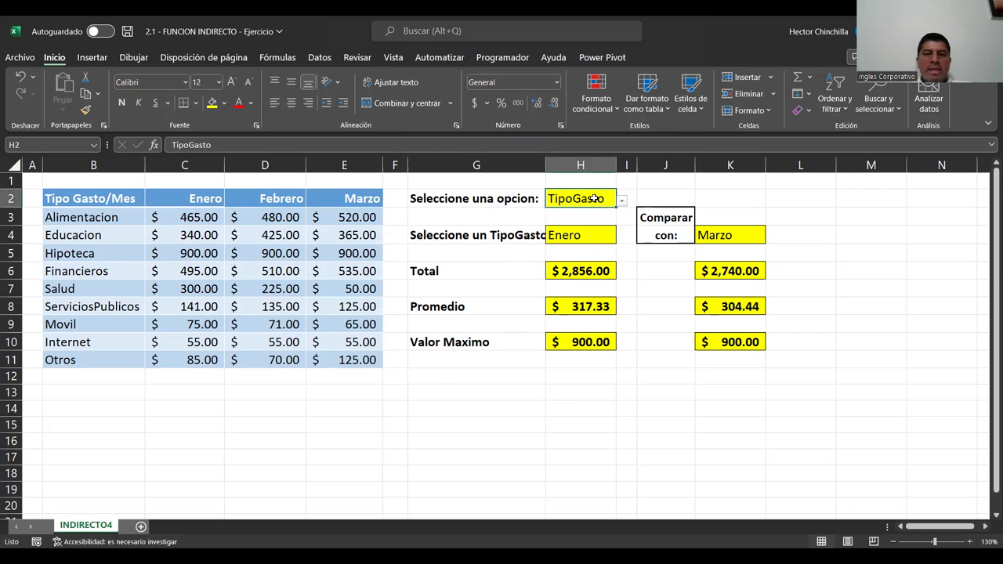
pyautogui.click(621, 201)
pyautogui.click(604, 226)
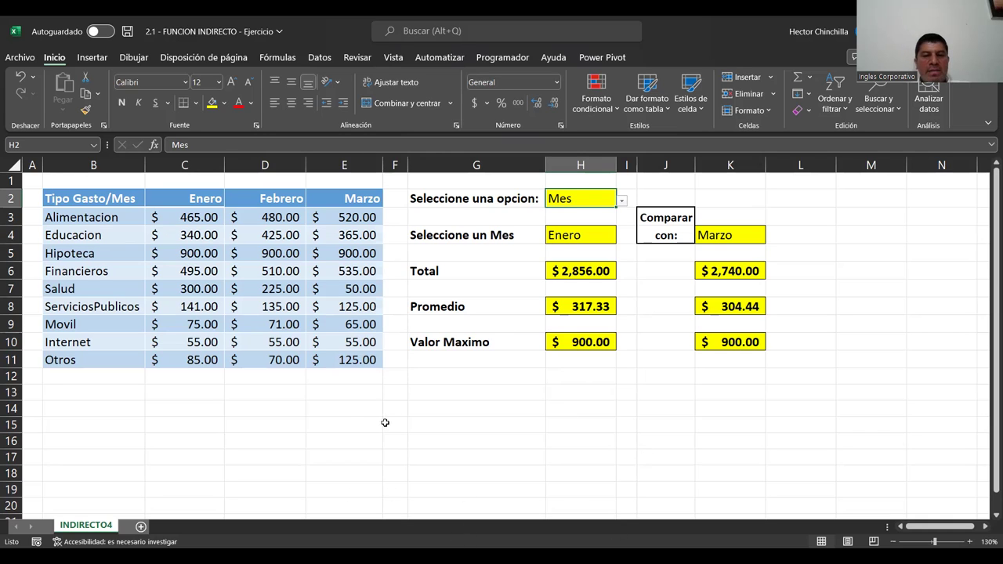
pyautogui.click(271, 436)
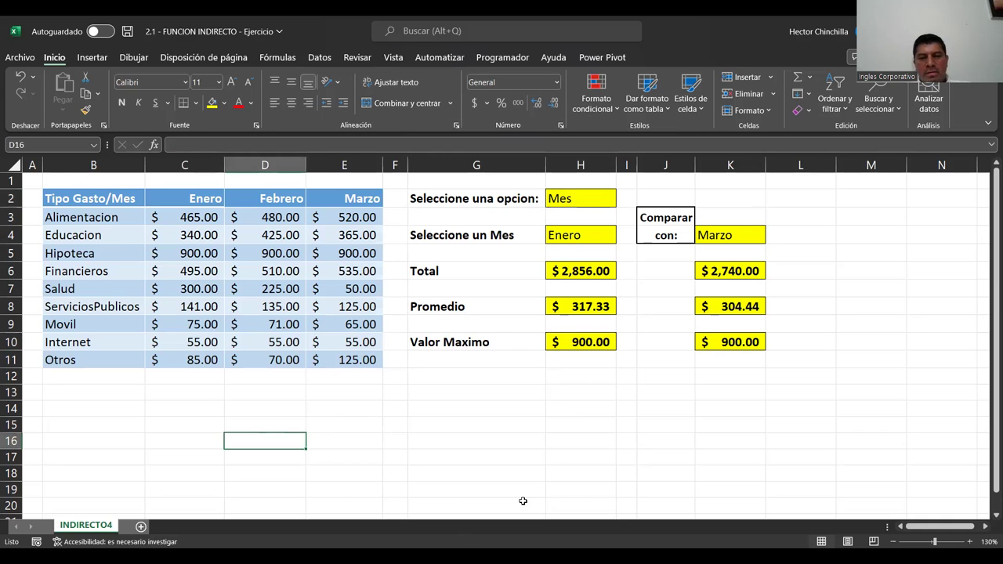
pyautogui.click(461, 441)
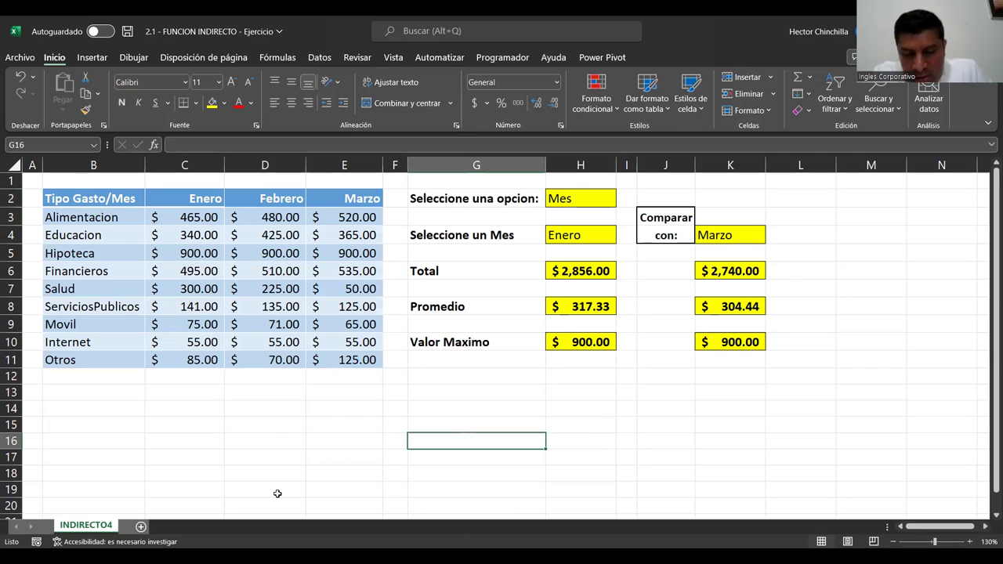
pyautogui.press('Up')
pyautogui.press('Up')
pyautogui.press('Up')
pyautogui.press('Up')
pyautogui.press('Up')
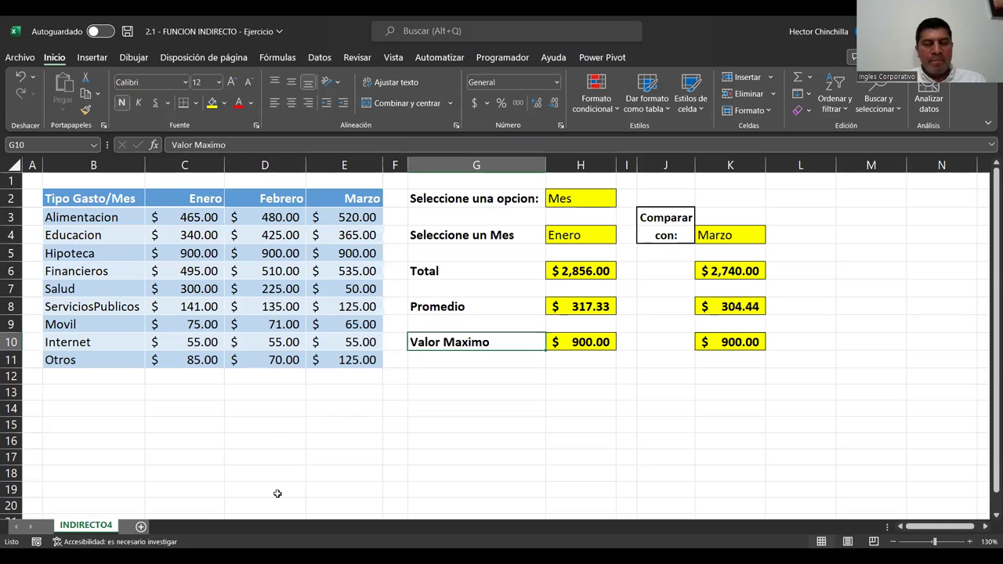
pyautogui.press('Left')
pyautogui.press('Left')
pyautogui.press('Left')
pyautogui.press('Left')
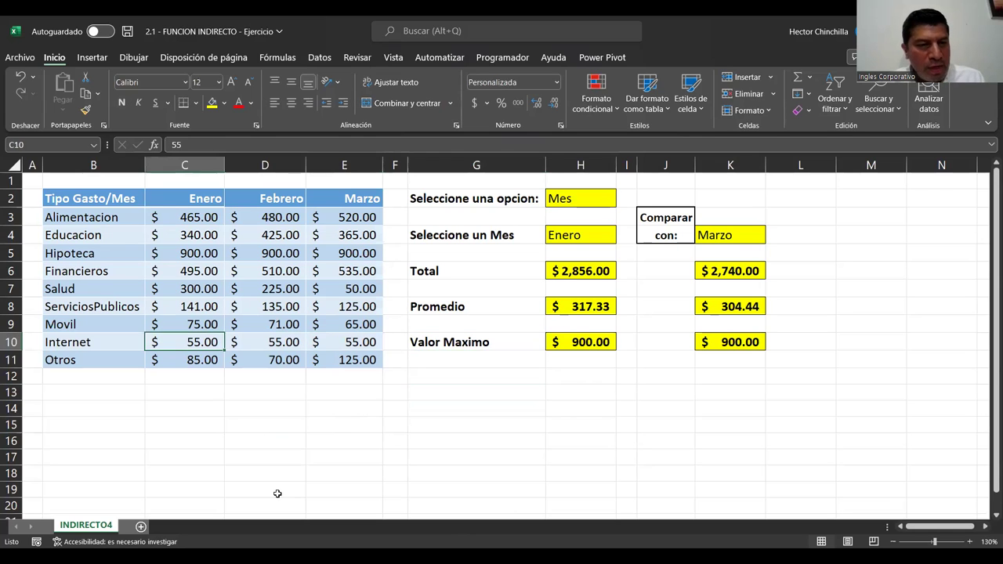
pyautogui.press('Left')
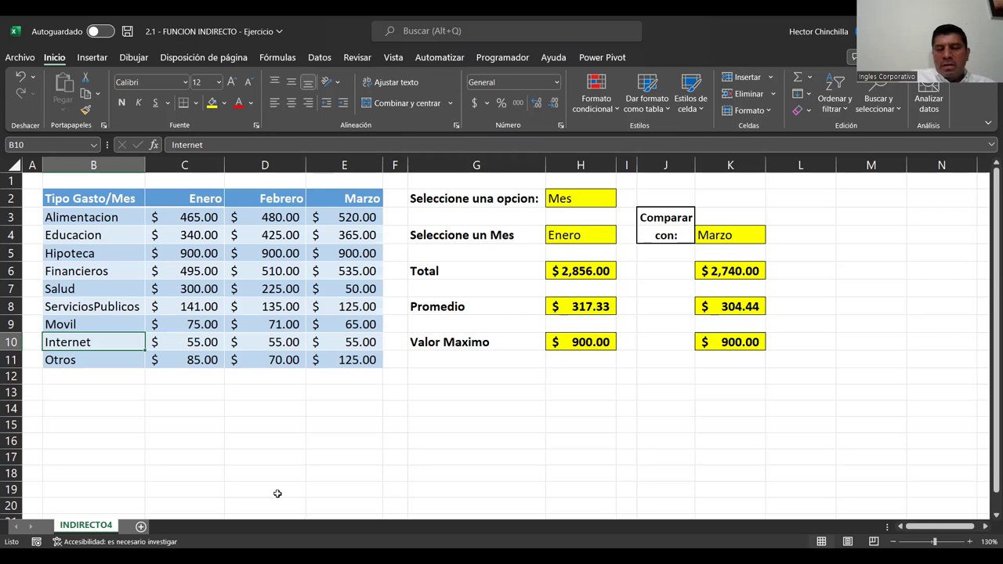
pyautogui.press('Up')
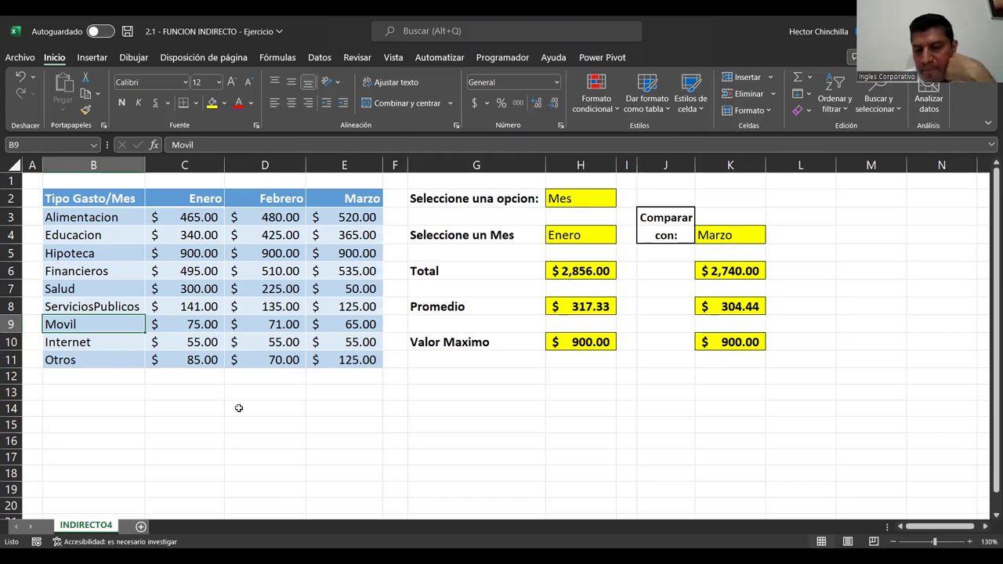
pyautogui.press('Up')
pyautogui.press('Up')
pyautogui.press('Up')
pyautogui.press('Right')
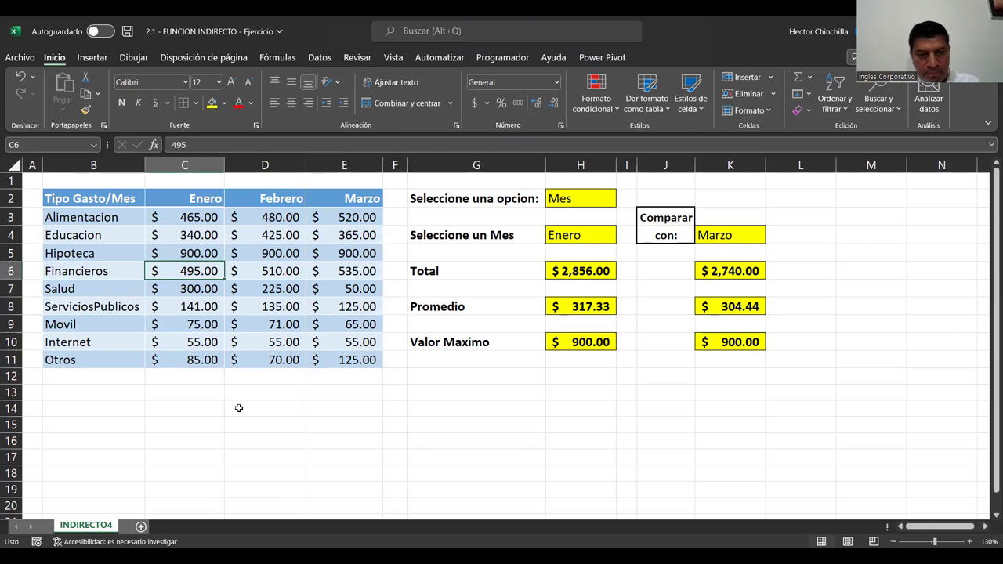
pyautogui.click(262, 438)
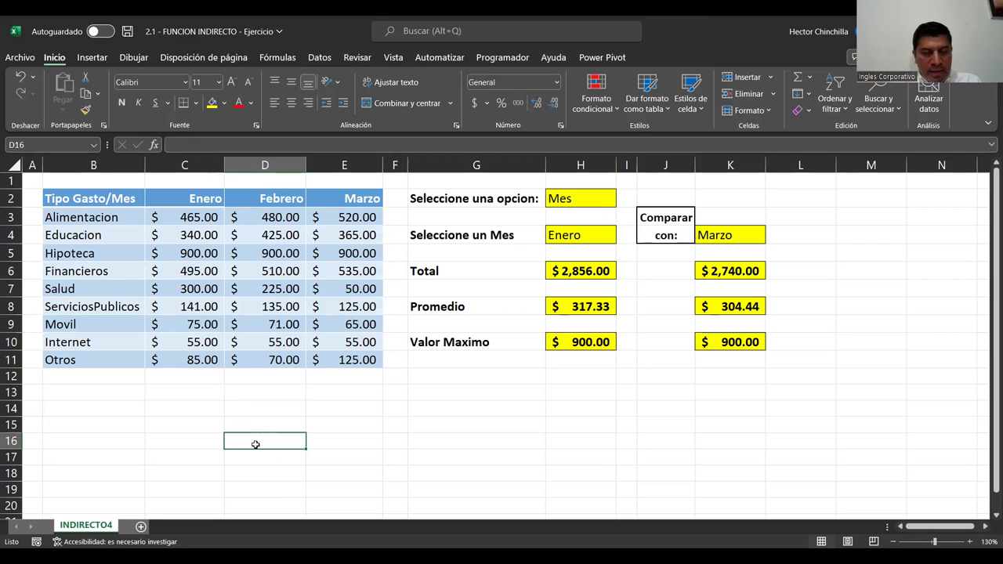
pyautogui.click(395, 445)
pyautogui.click(523, 409)
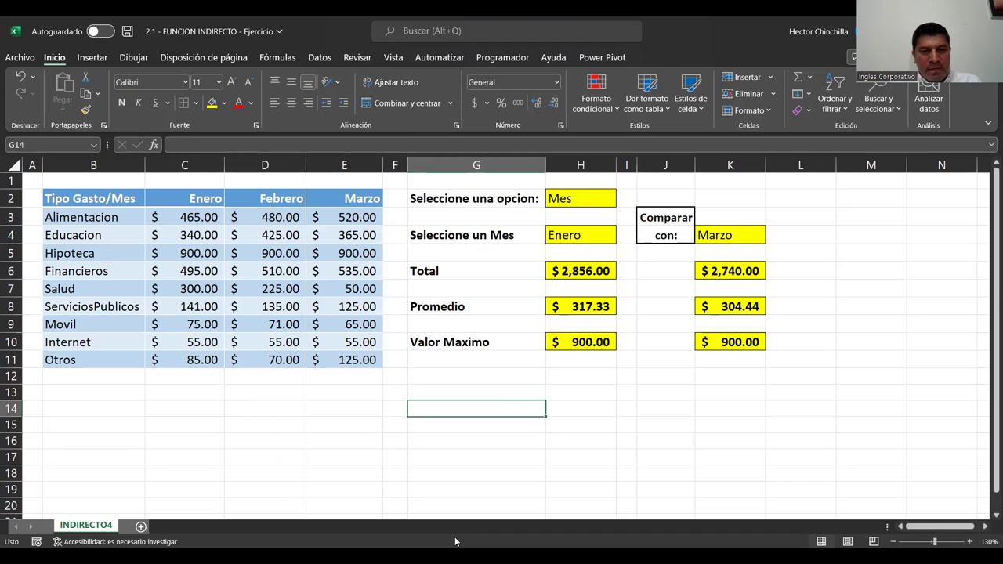
pyautogui.press('Up')
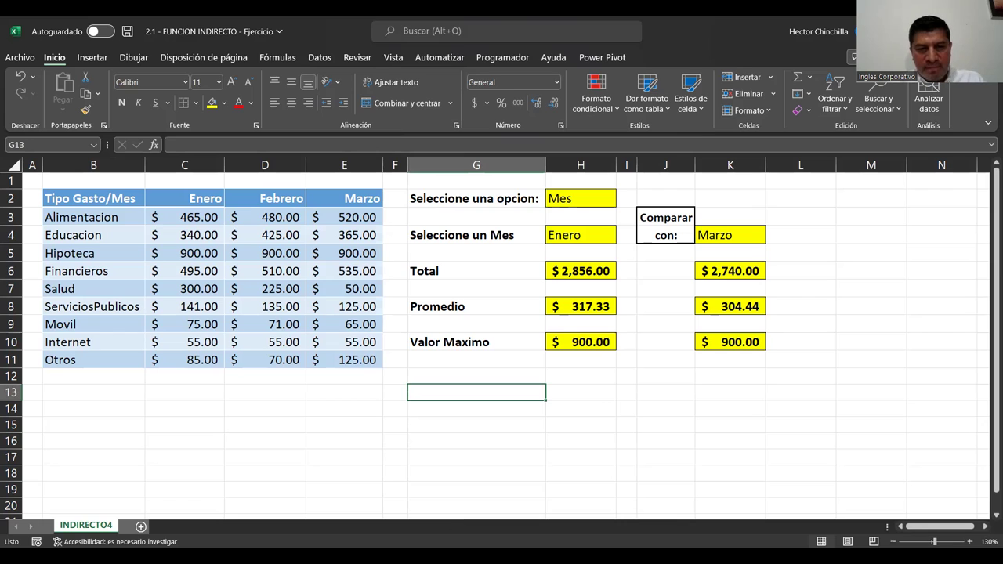
pyautogui.click(347, 404)
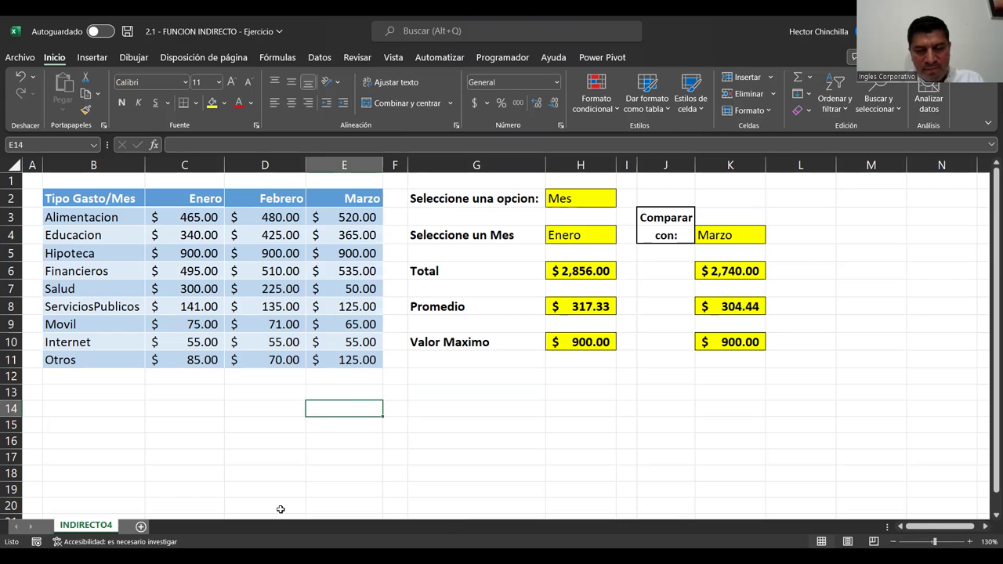
pyautogui.click(539, 421)
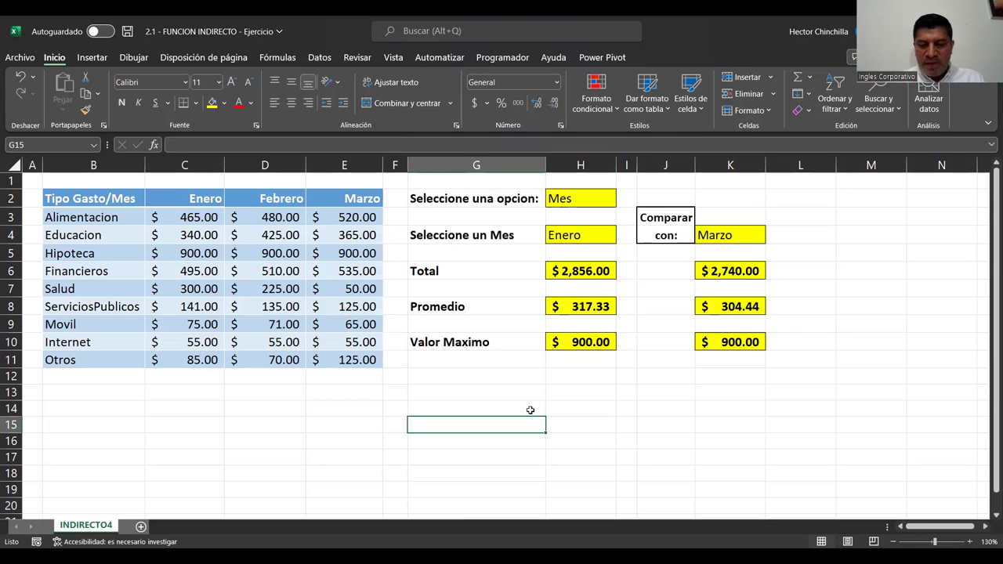
pyautogui.press('Left')
pyautogui.press('Left')
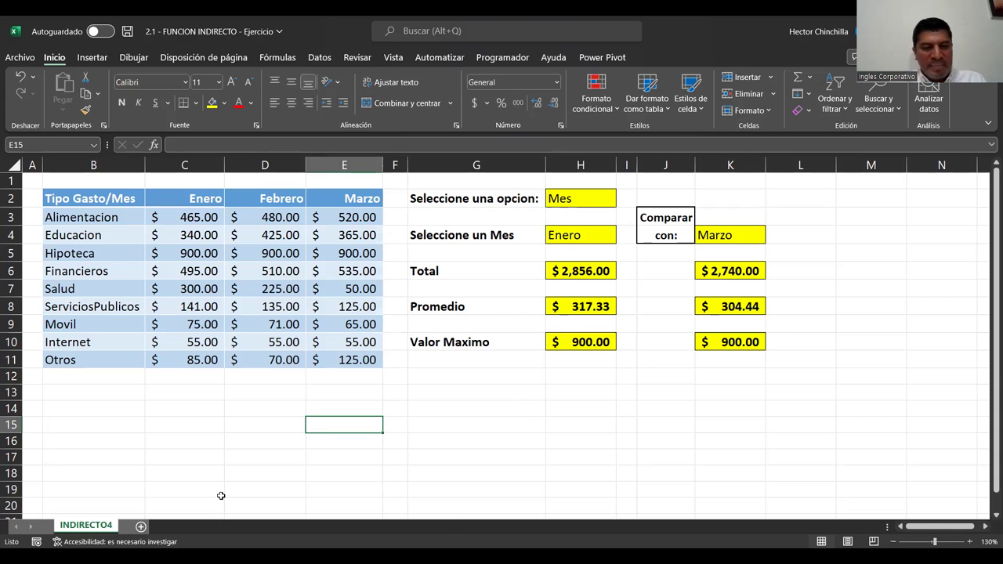
pyautogui.click(239, 392)
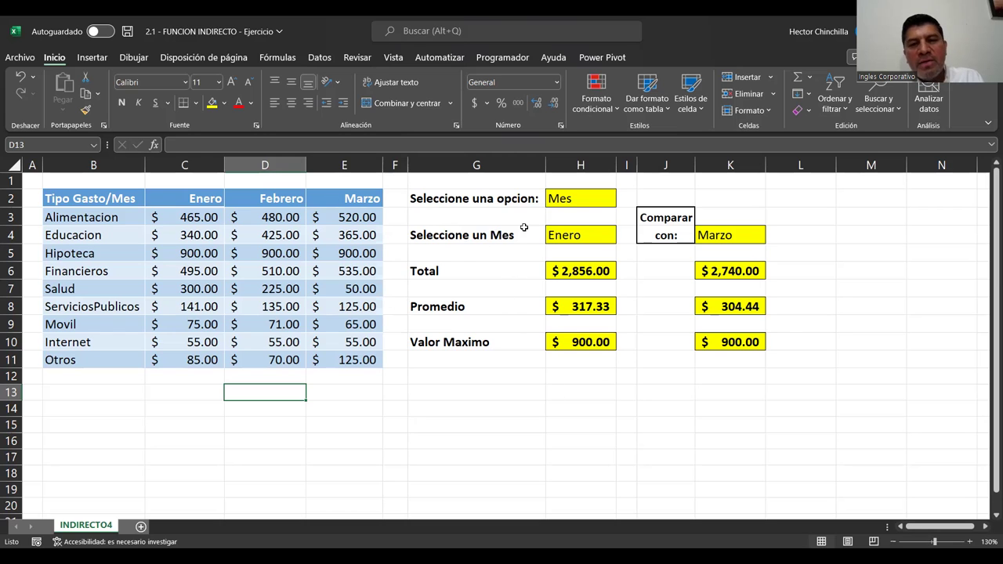
# Pick TipoGasto in H2 and widen column G to fit 'Seleccione un TipoGasto'.
pyautogui.click(566, 207)
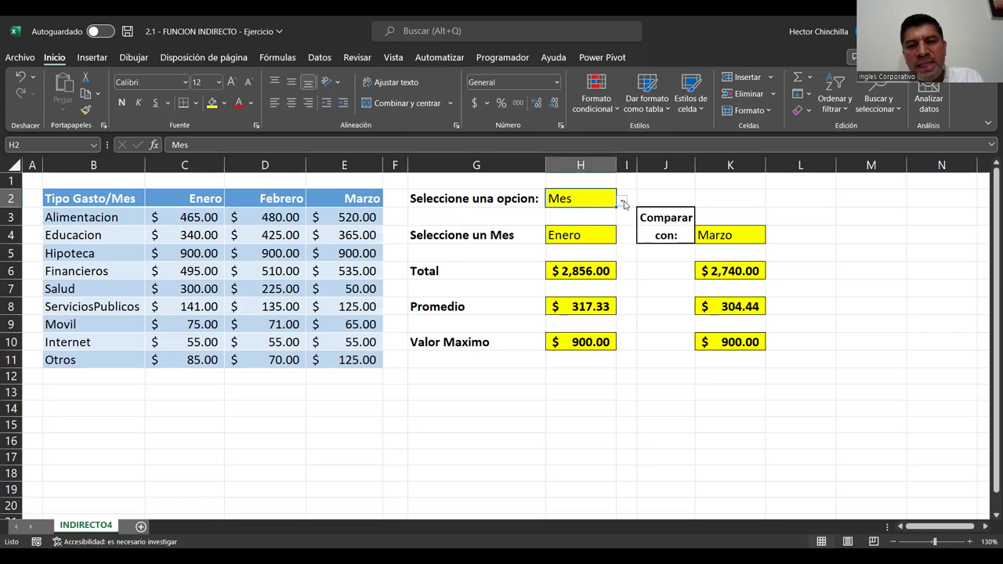
pyautogui.click(622, 201)
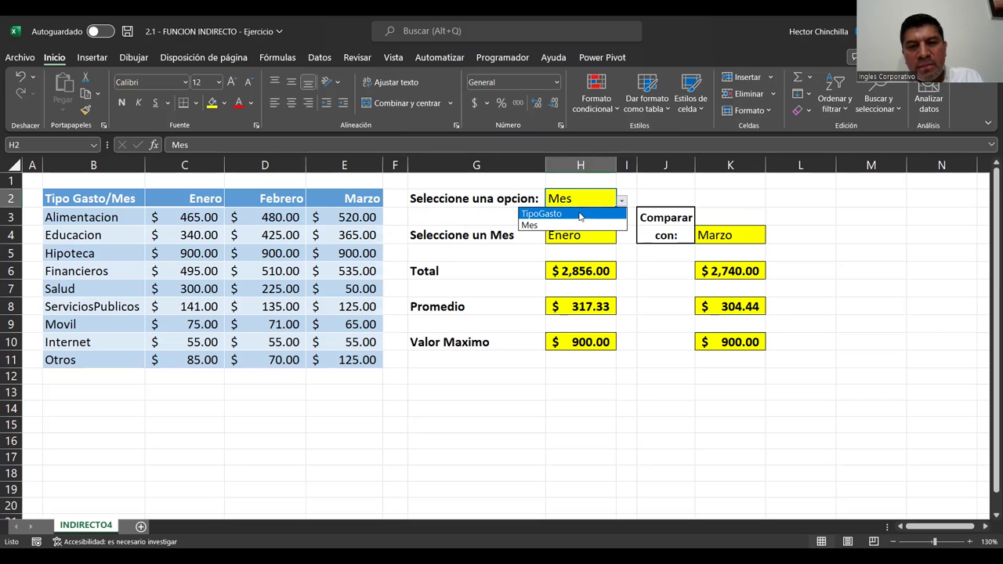
pyautogui.click(580, 214)
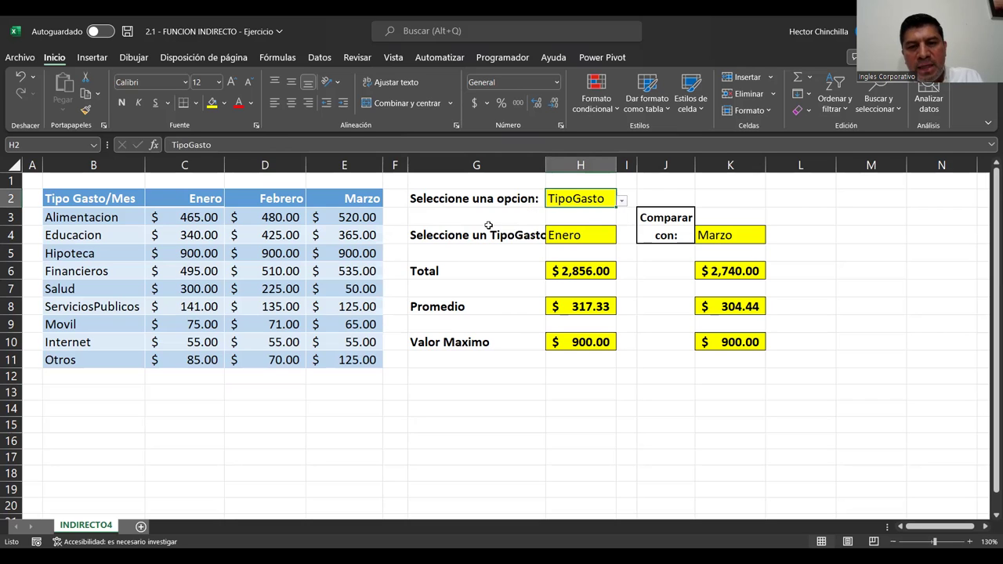
pyautogui.moveTo(546, 164); pyautogui.dragTo(562, 165)
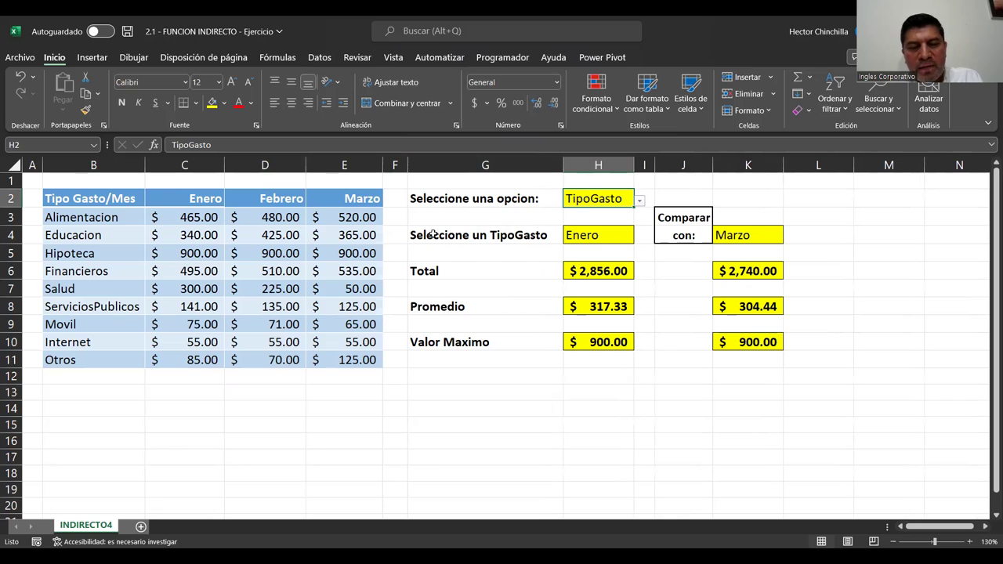
# Choose Alimentacion in H4 and Salud in K4 as the categories to compare.
pyautogui.click(586, 233)
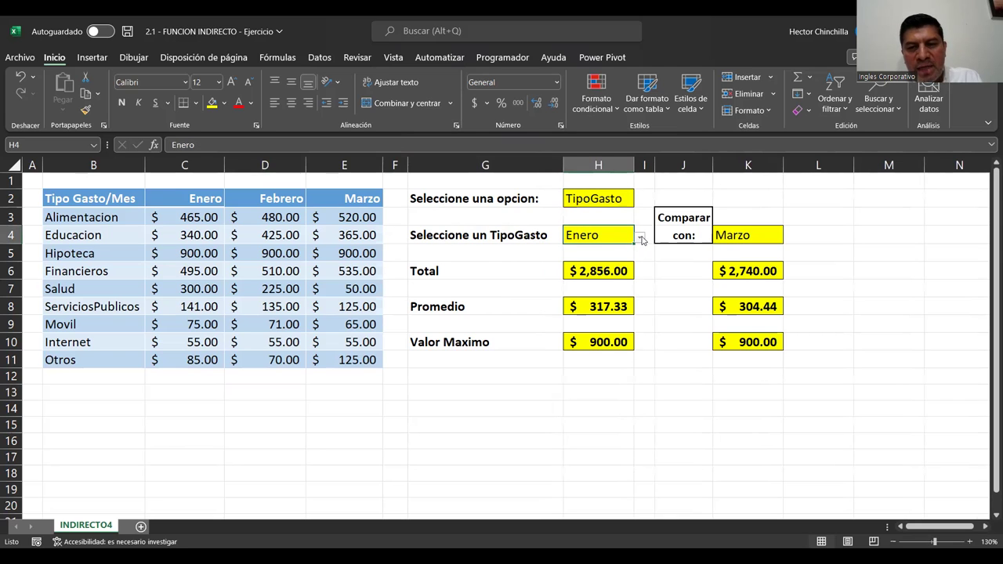
pyautogui.click(640, 238)
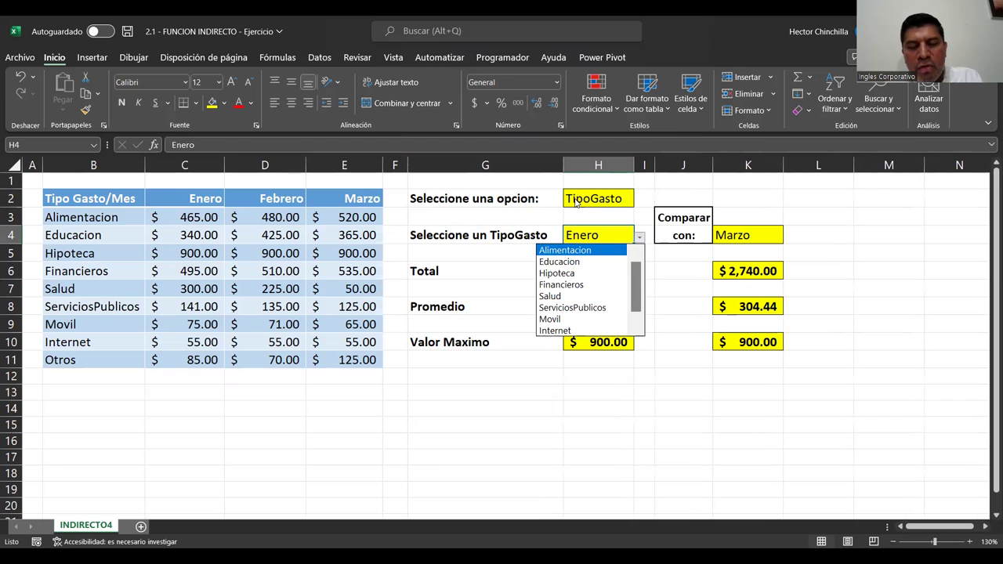
pyautogui.click(551, 252)
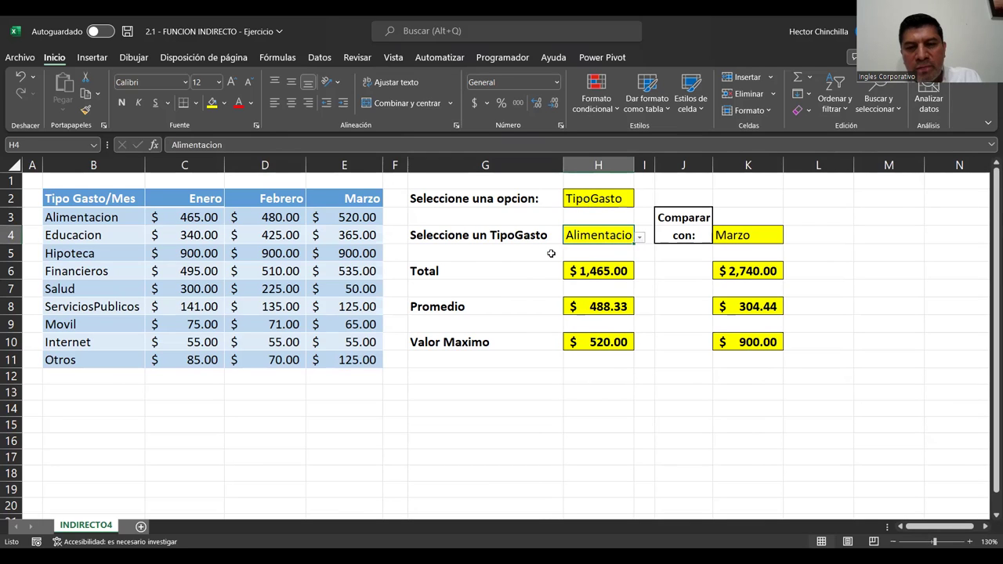
pyautogui.click(759, 235)
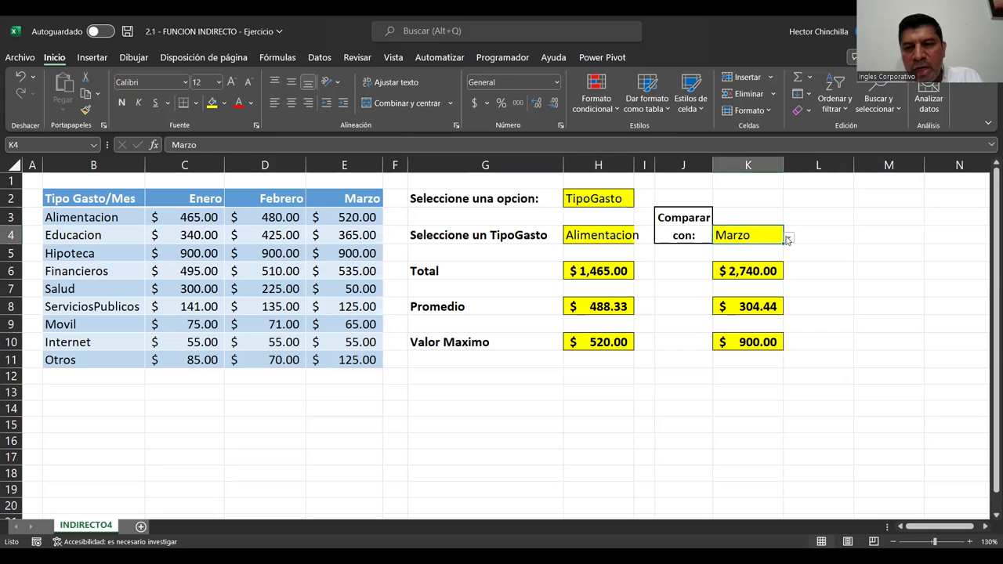
pyautogui.click(789, 238)
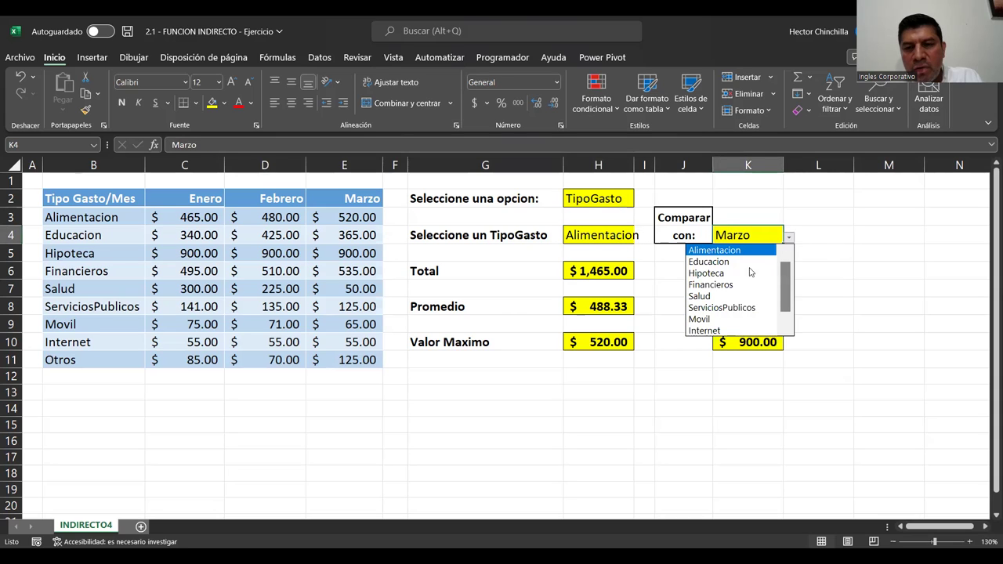
pyautogui.click(719, 298)
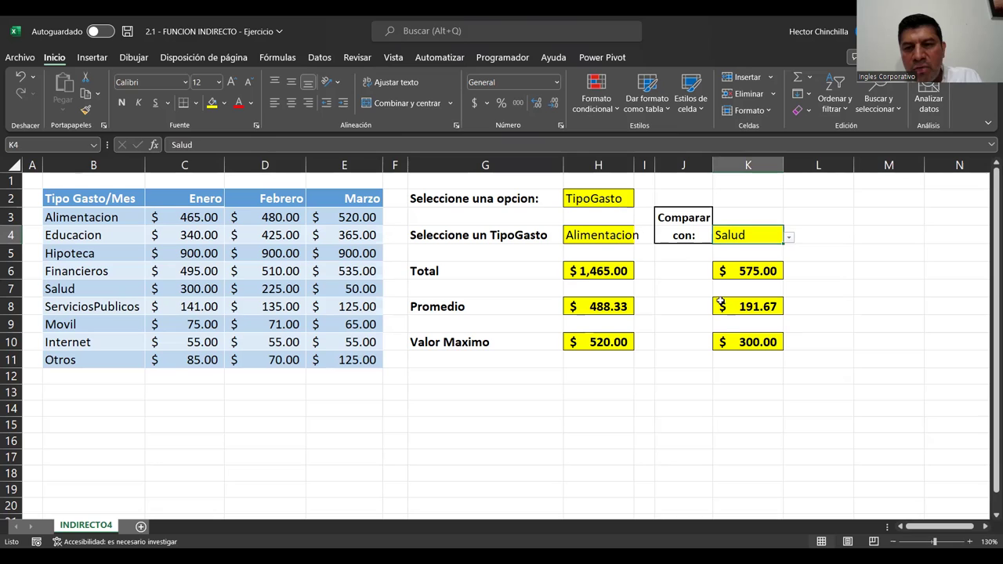
pyautogui.click(648, 419)
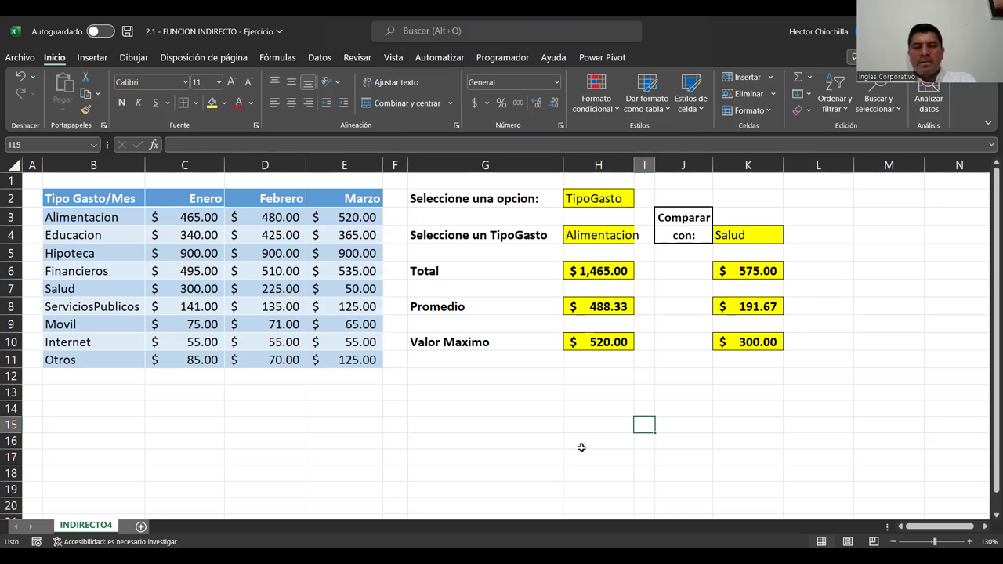
# Widen column H slightly, then select Alimentacion's and Salud's monthly values to check the totals.
pyautogui.moveTo(633, 166); pyautogui.dragTo(645, 169)
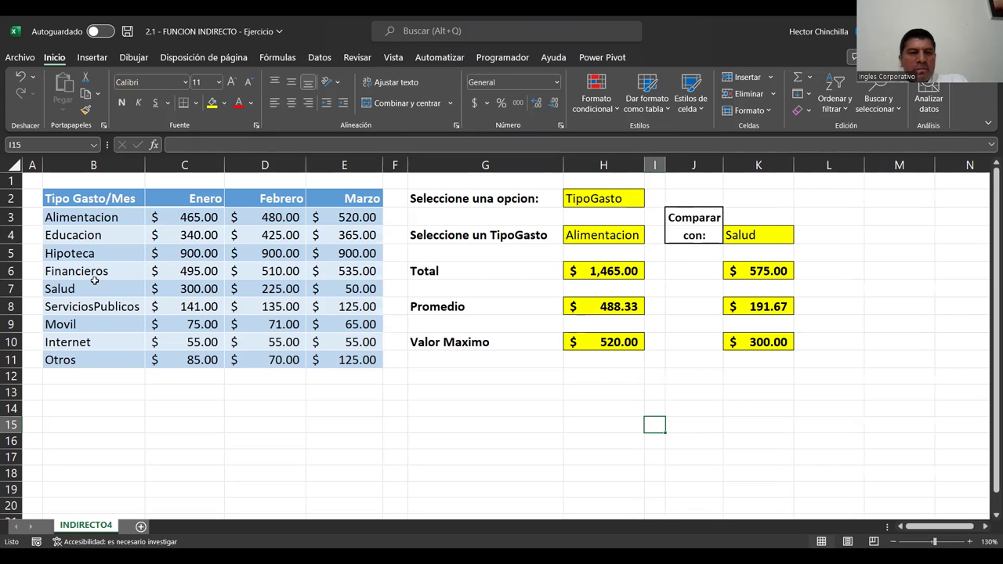
pyautogui.moveTo(168, 217); pyautogui.dragTo(336, 215)
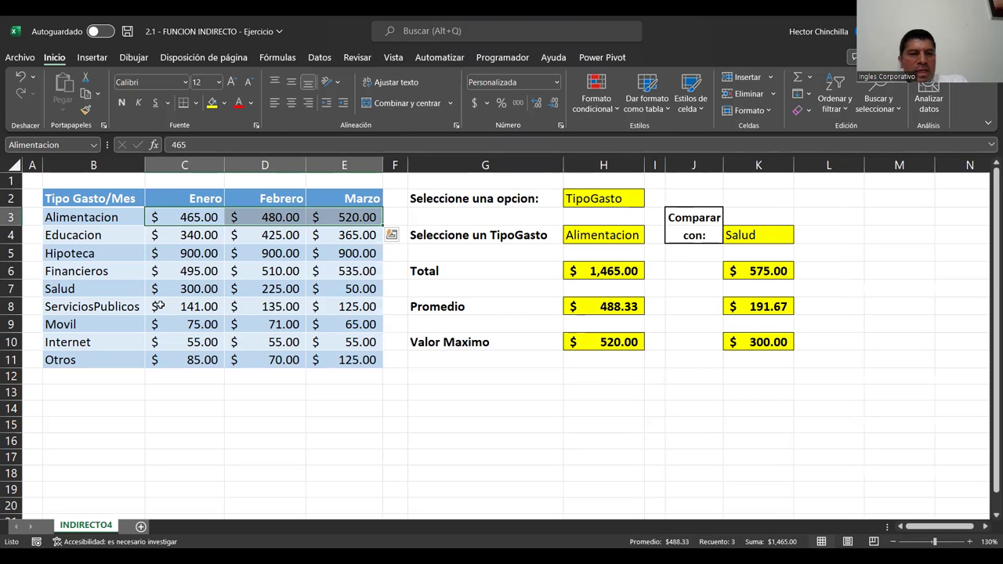
pyautogui.moveTo(192, 288); pyautogui.dragTo(347, 289)
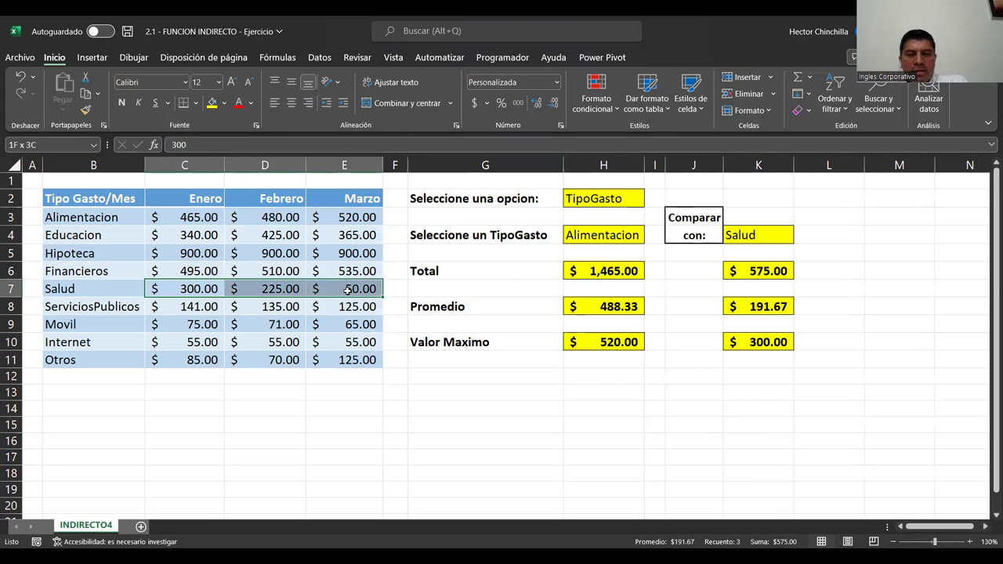
pyautogui.click(376, 419)
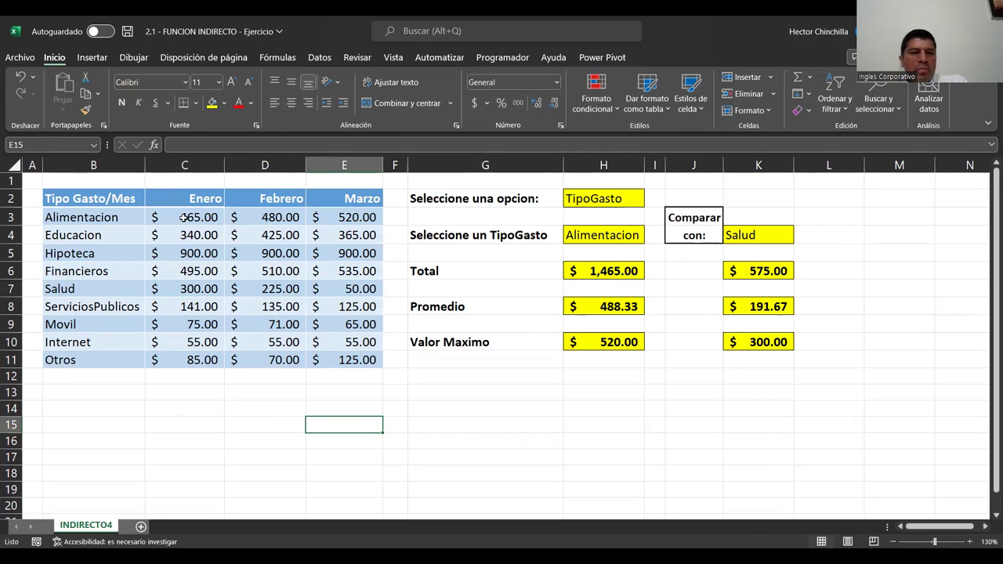
pyautogui.moveTo(191, 220); pyautogui.dragTo(319, 218)
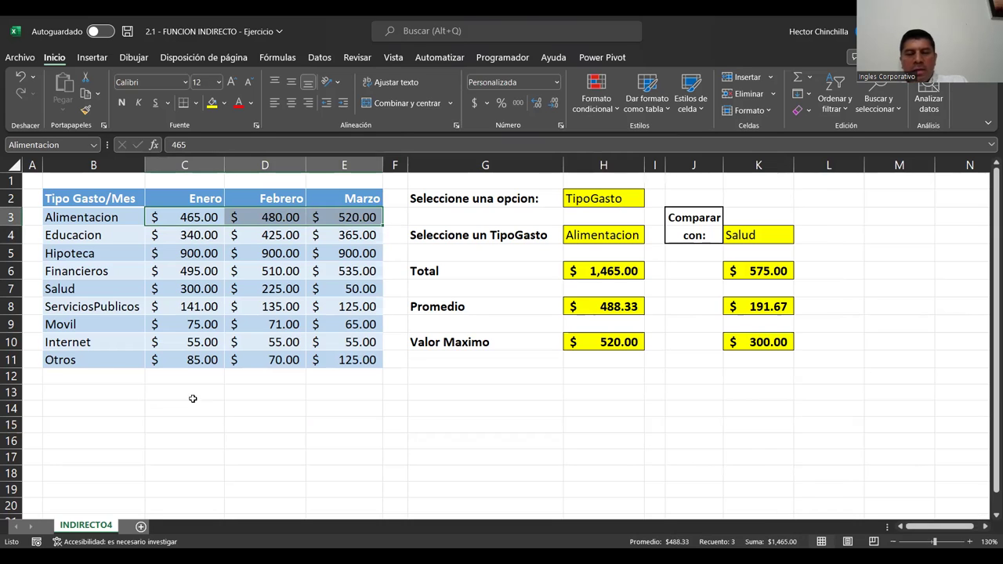
pyautogui.click(139, 413)
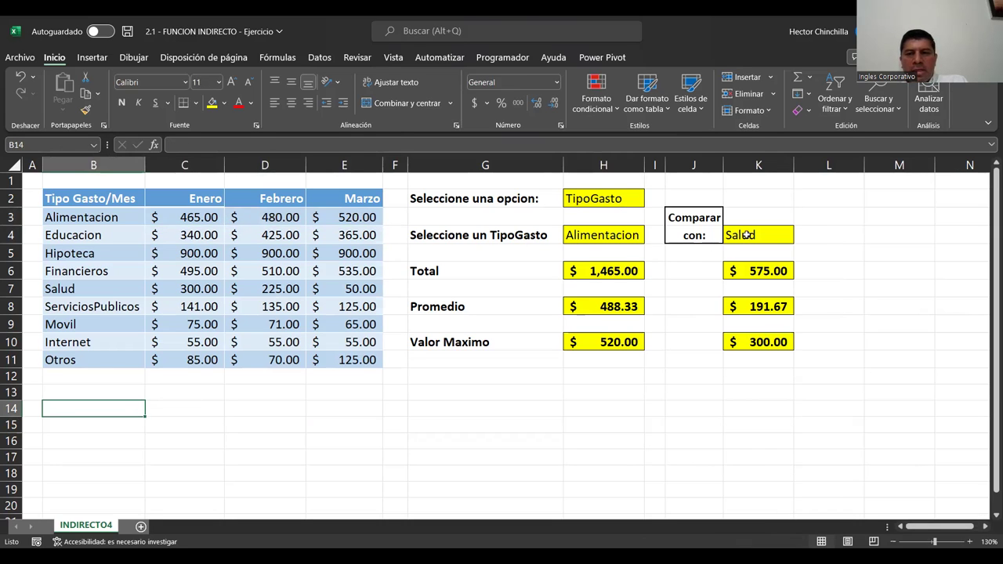
# Select Salud's and Alimentacion's monthly values and inspect the Promedio formula.
pyautogui.click(177, 288)
pyautogui.moveTo(177, 288); pyautogui.dragTo(329, 289)
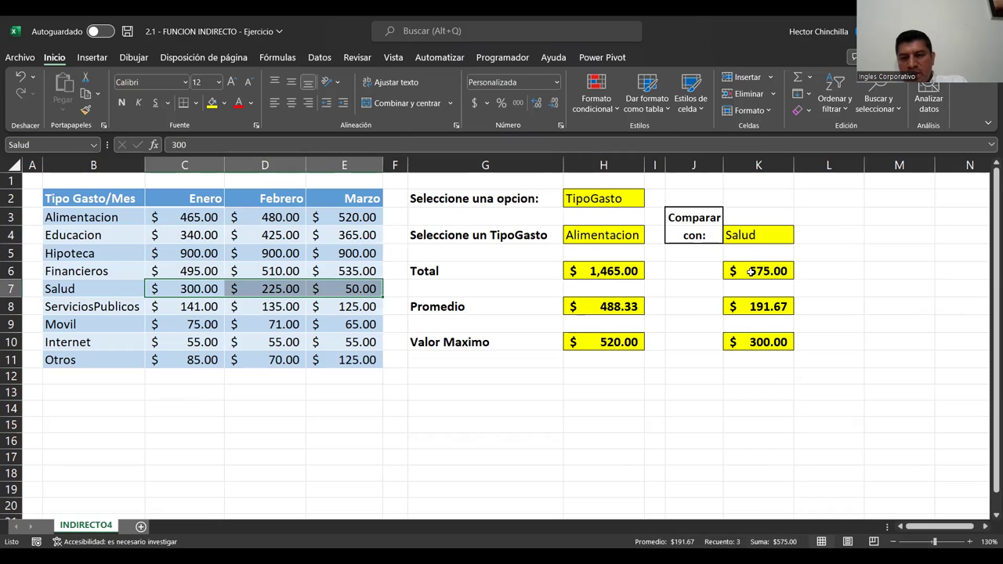
pyautogui.click(410, 444)
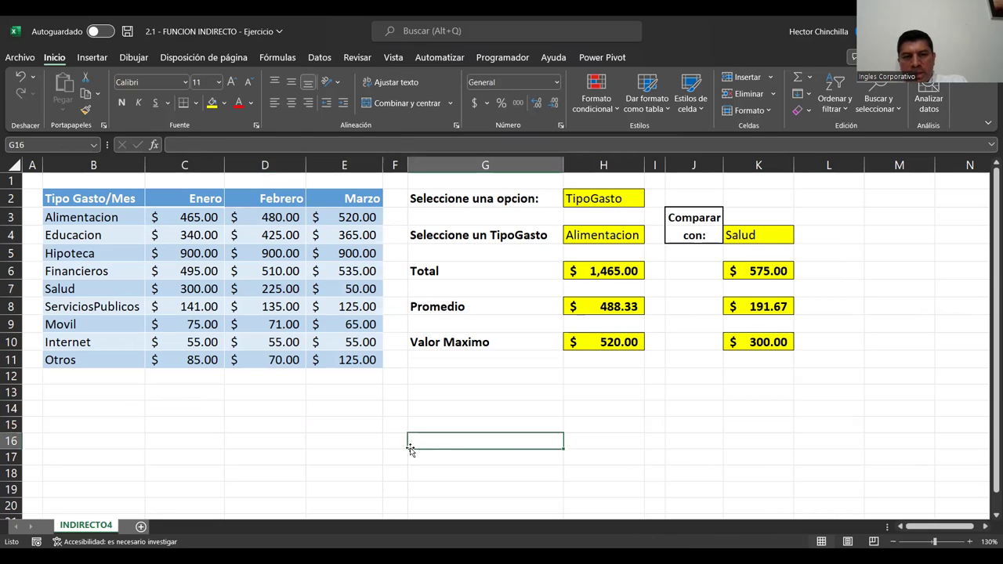
pyautogui.click(577, 306)
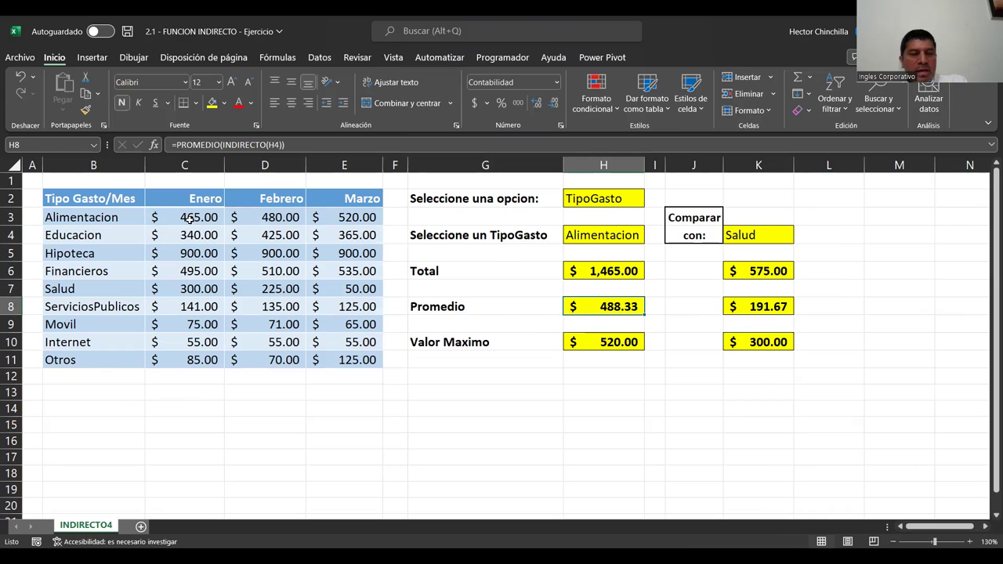
pyautogui.moveTo(192, 217); pyautogui.dragTo(344, 217)
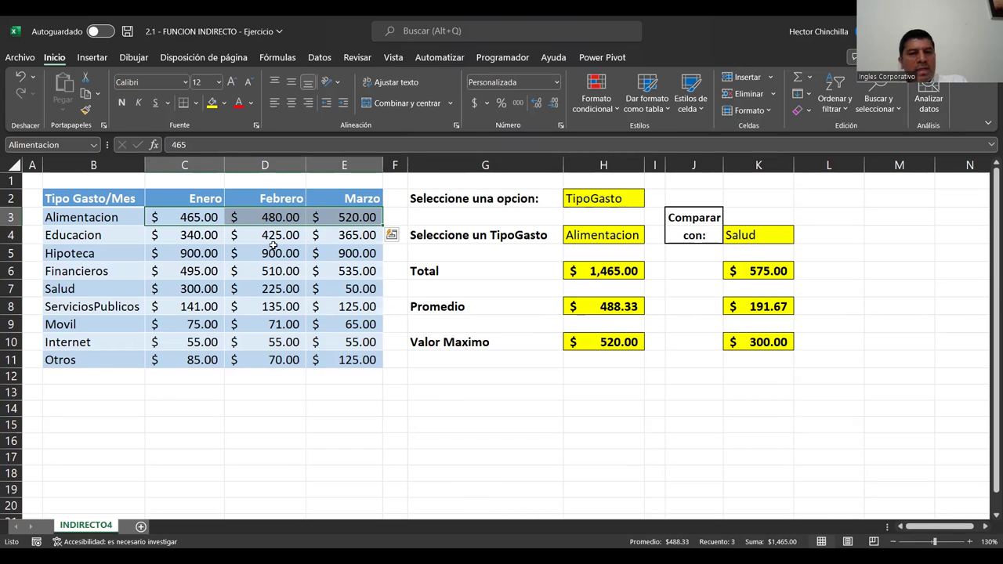
pyautogui.click(502, 401)
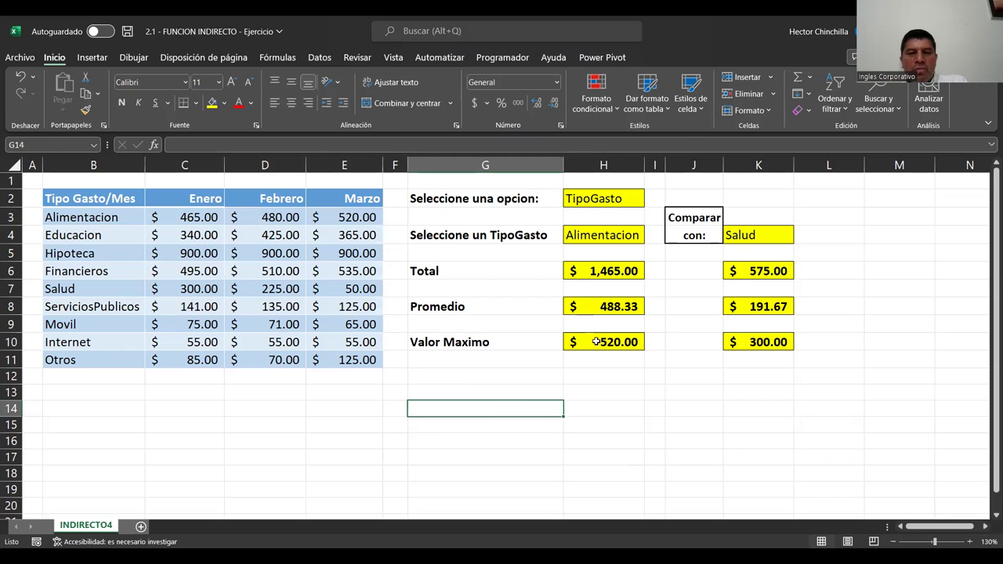
# Inspect the Valor Maximo formula =MAX(INDIRECTO(H4)), which gives $520.00.
pyautogui.click(523, 375)
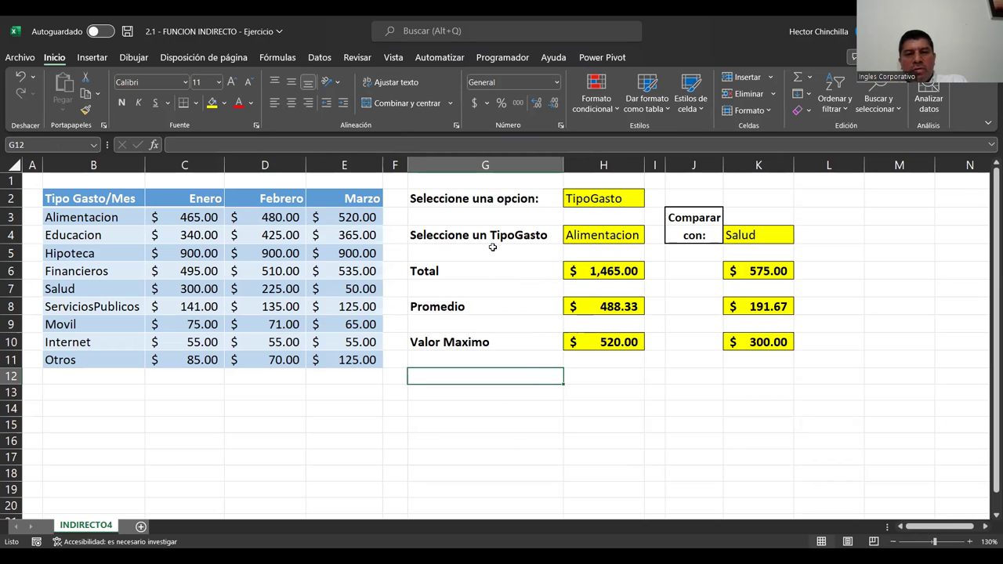
pyautogui.click(532, 344)
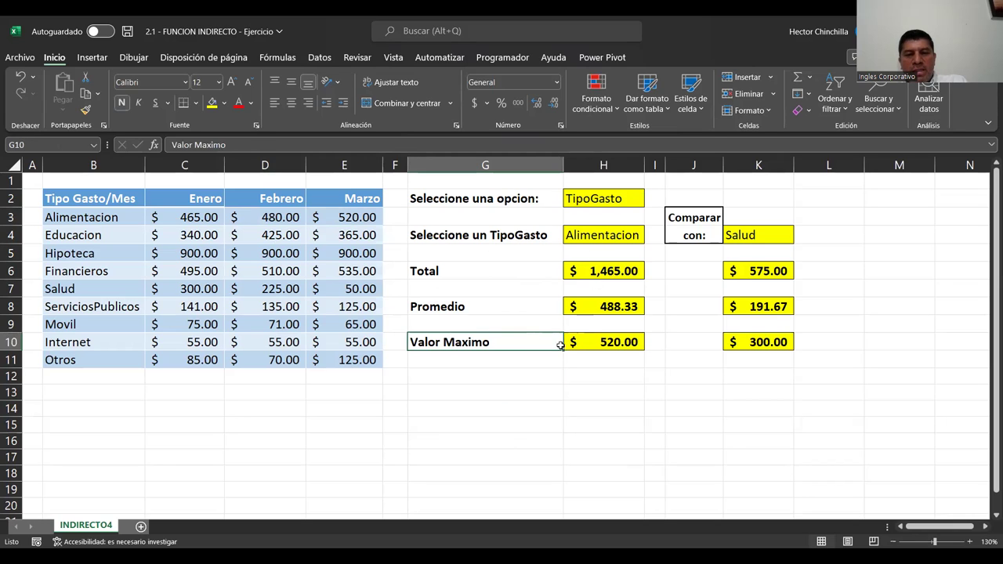
pyautogui.click(575, 343)
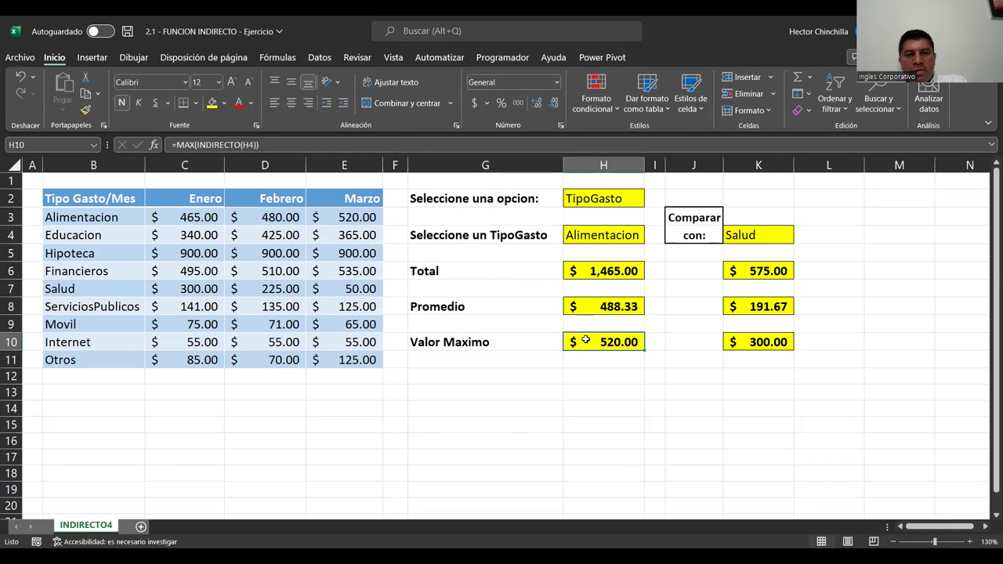
pyautogui.click(529, 322)
pyautogui.click(695, 278)
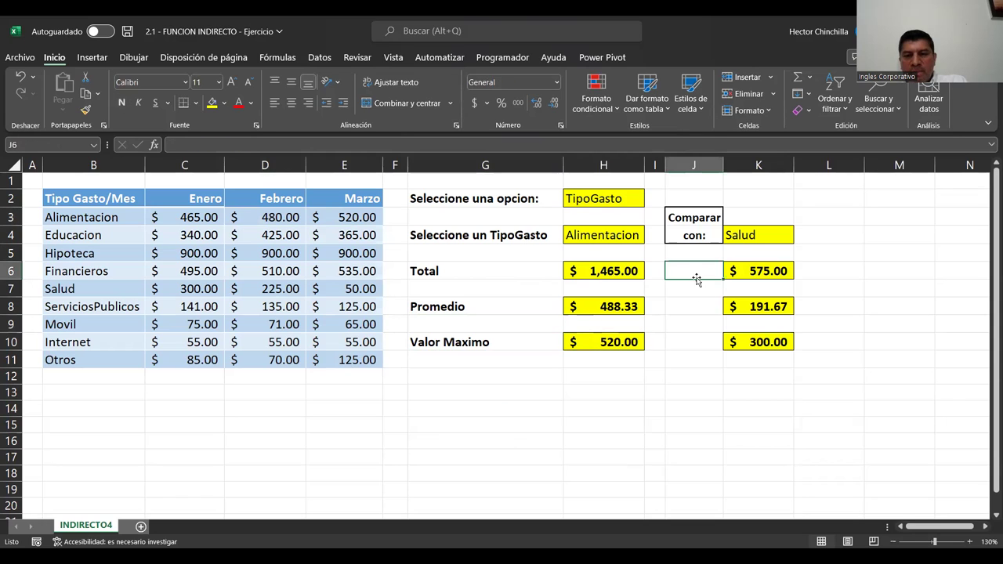
pyautogui.click(476, 394)
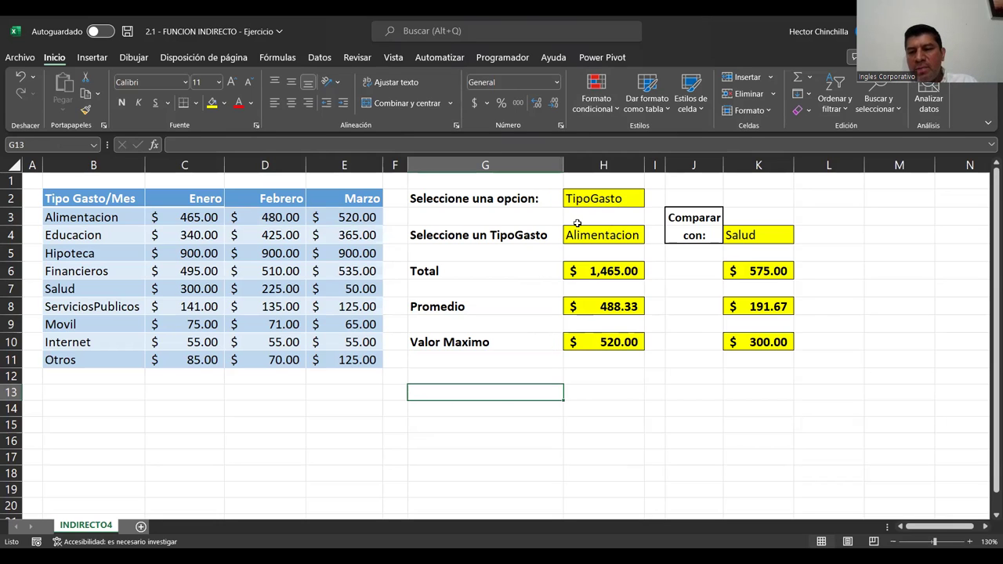
# Switch the dashboard option in H2 to Mes.
pyautogui.click(602, 201)
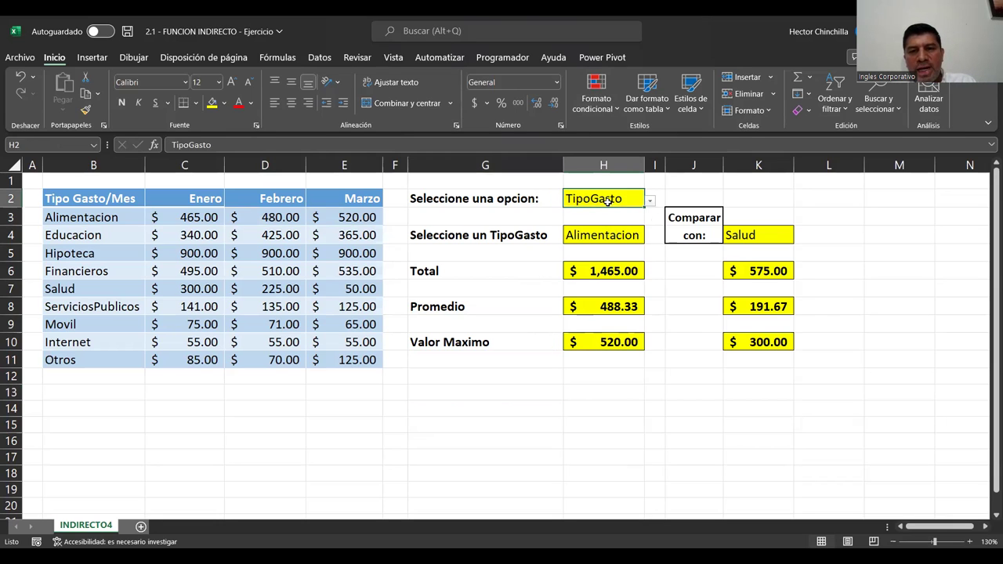
pyautogui.click(649, 201)
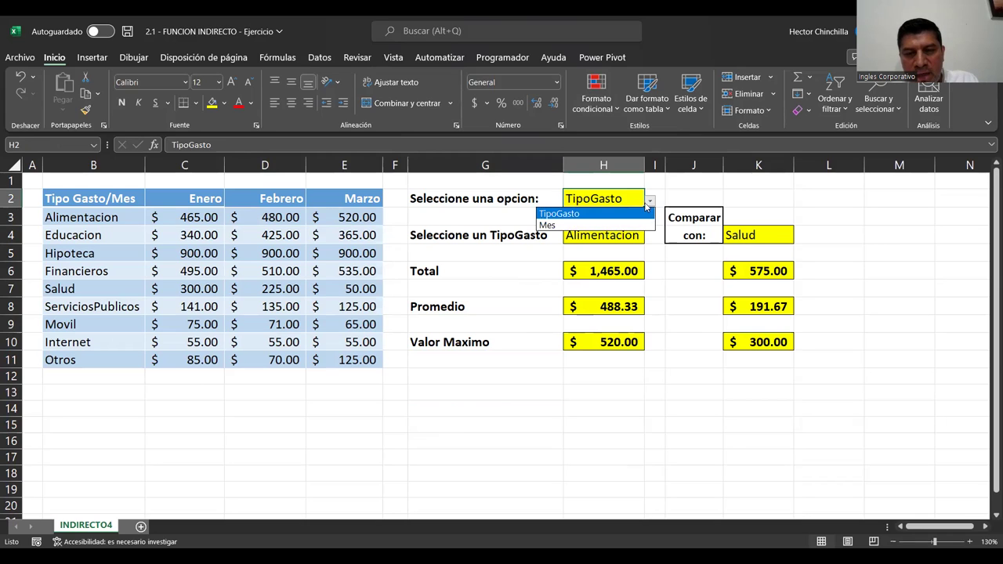
pyautogui.click(629, 227)
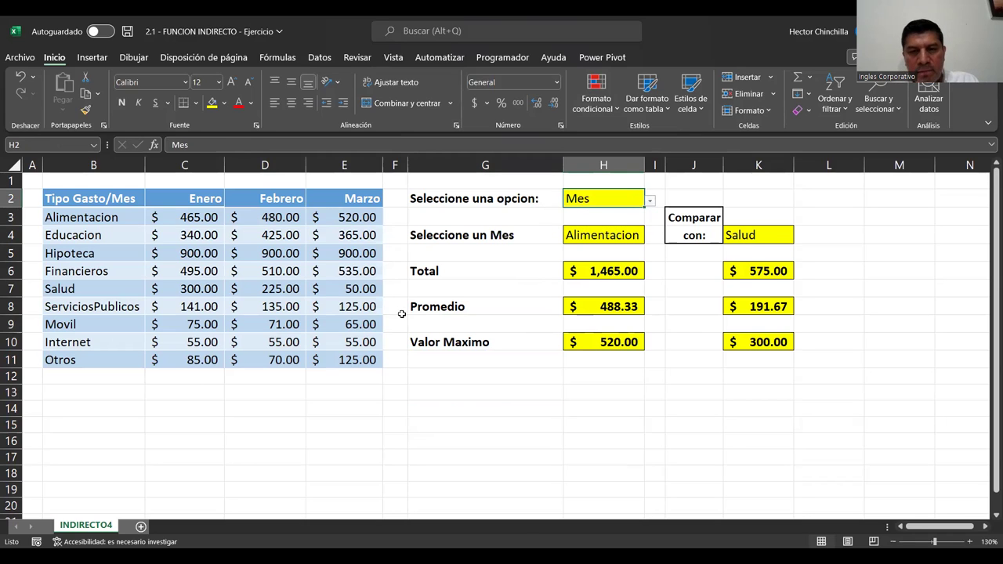
# Compare Enero in H4 against Marzo in K4.
pyautogui.click(608, 236)
pyautogui.click(649, 238)
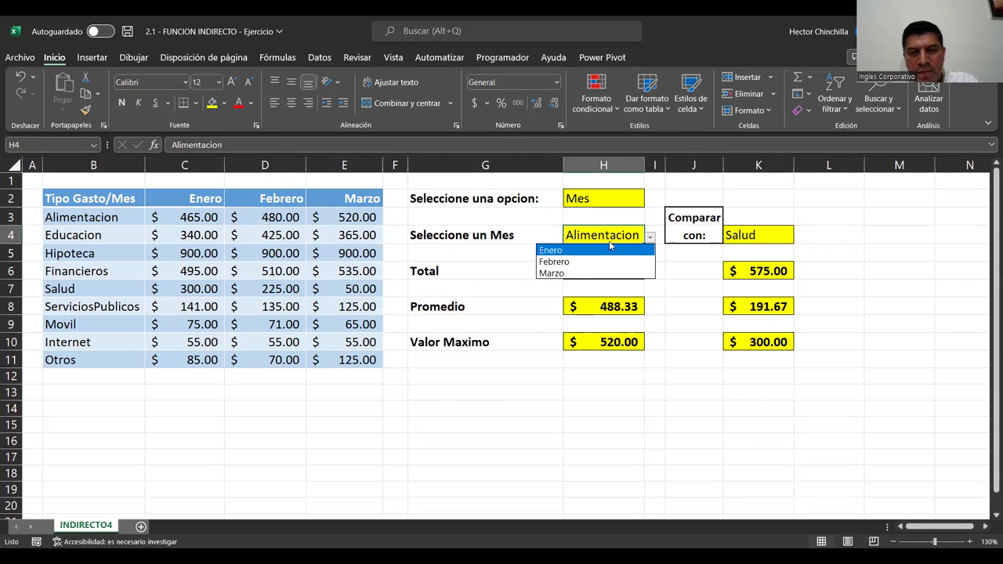
pyautogui.click(564, 251)
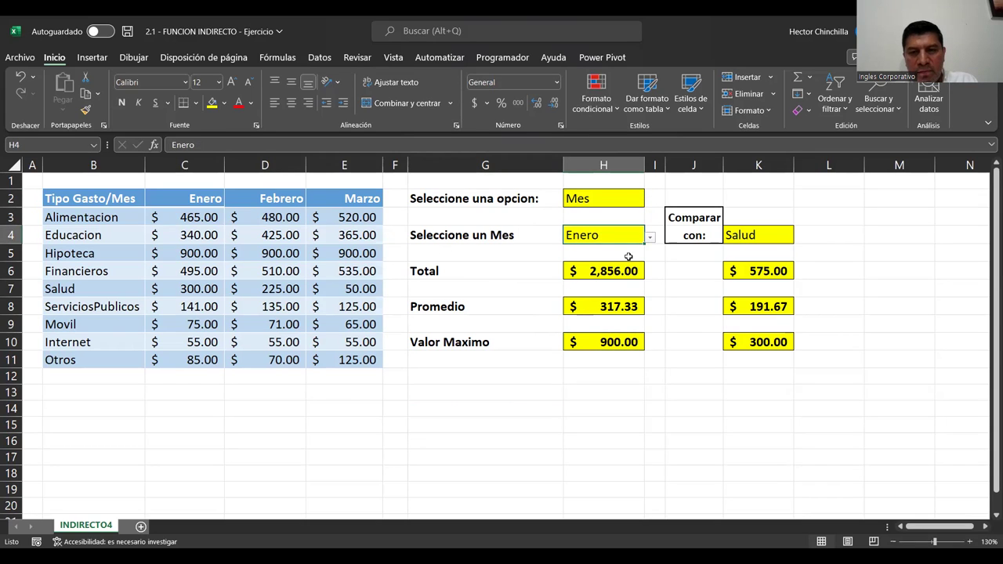
pyautogui.click(746, 236)
pyautogui.click(799, 239)
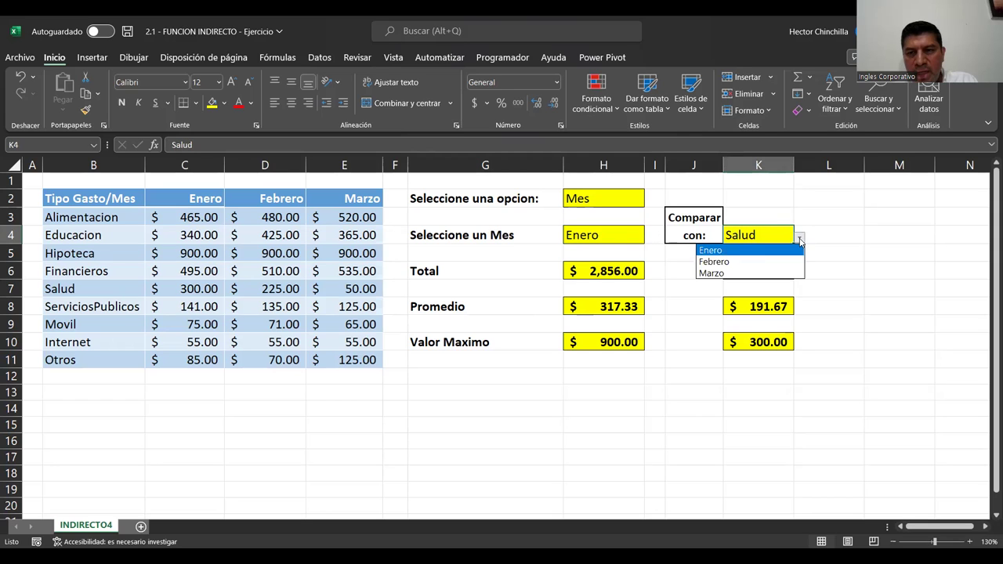
pyautogui.click(771, 272)
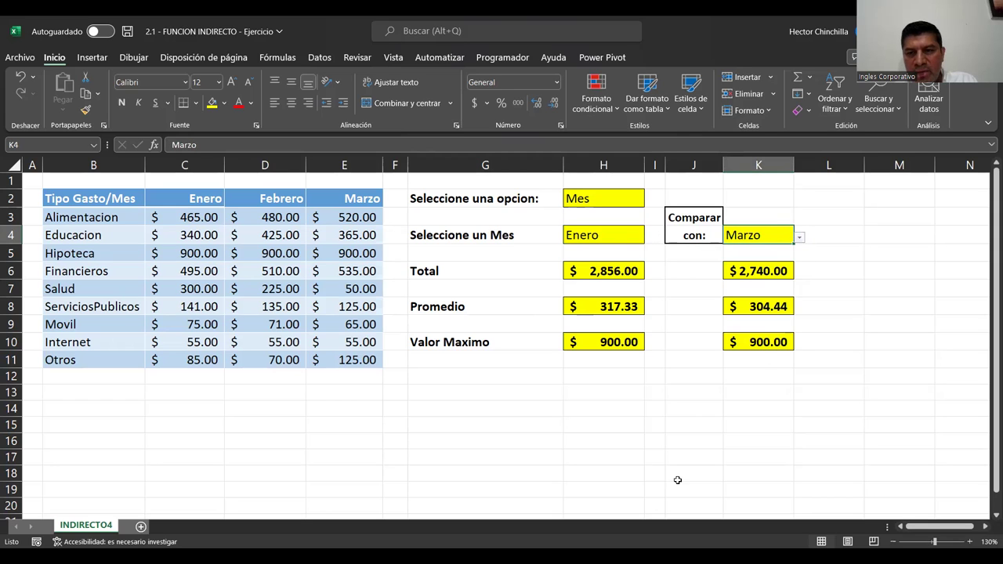
pyautogui.click(628, 430)
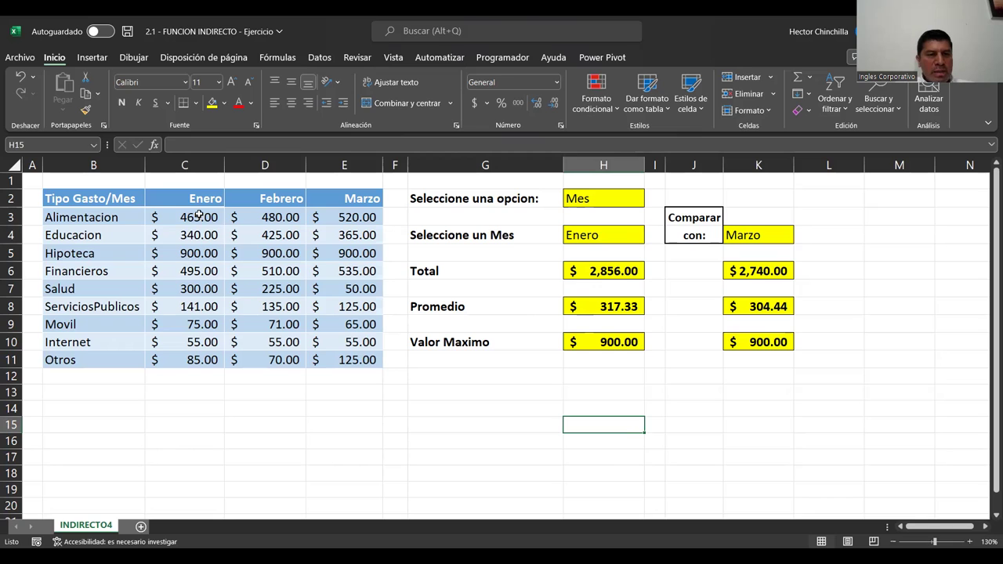
pyautogui.moveTo(200, 217); pyautogui.dragTo(197, 359)
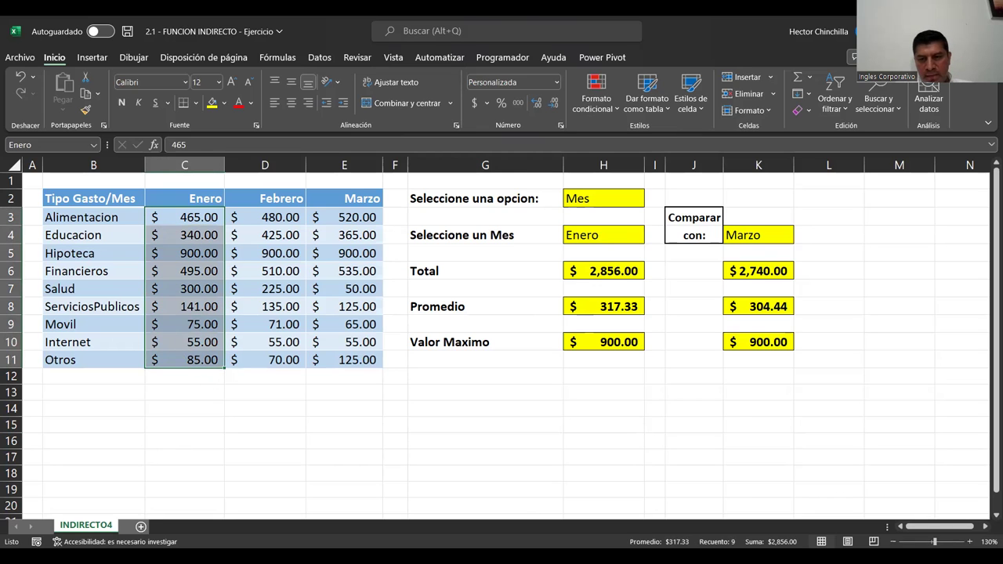
pyautogui.click(215, 421)
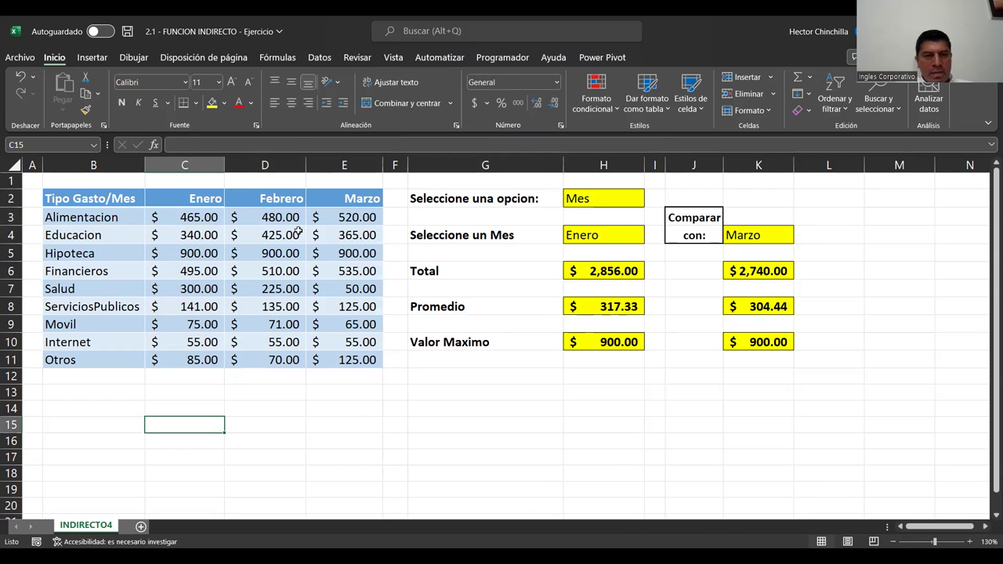
pyautogui.moveTo(331, 213); pyautogui.dragTo(345, 360)
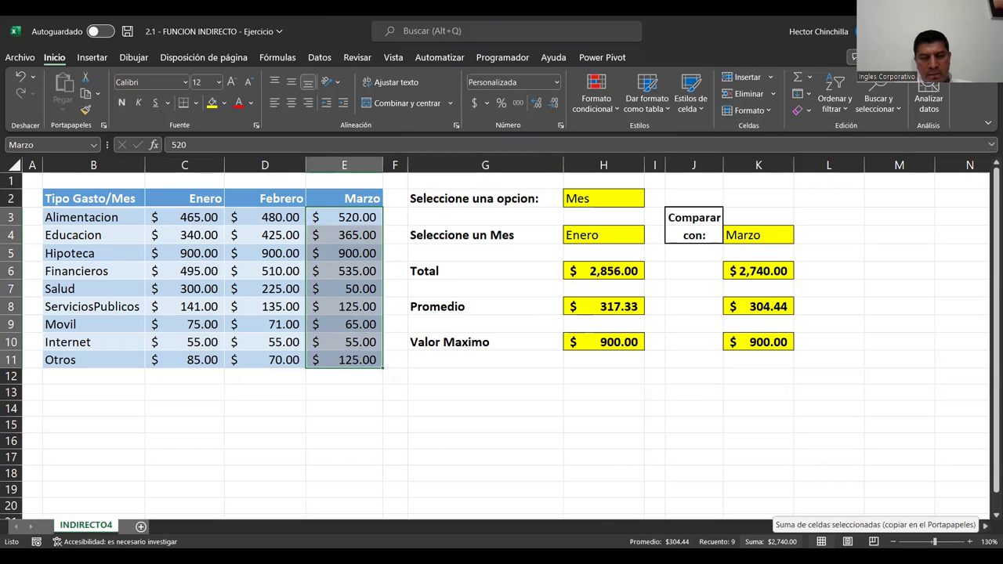
pyautogui.click(165, 406)
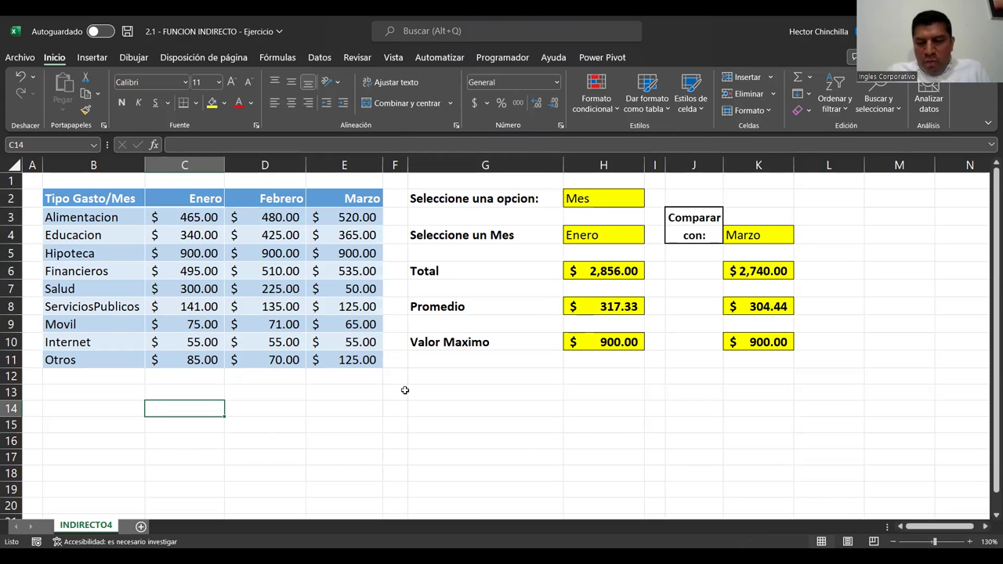
pyautogui.press('Up')
pyautogui.press('Up')
pyautogui.press('Up')
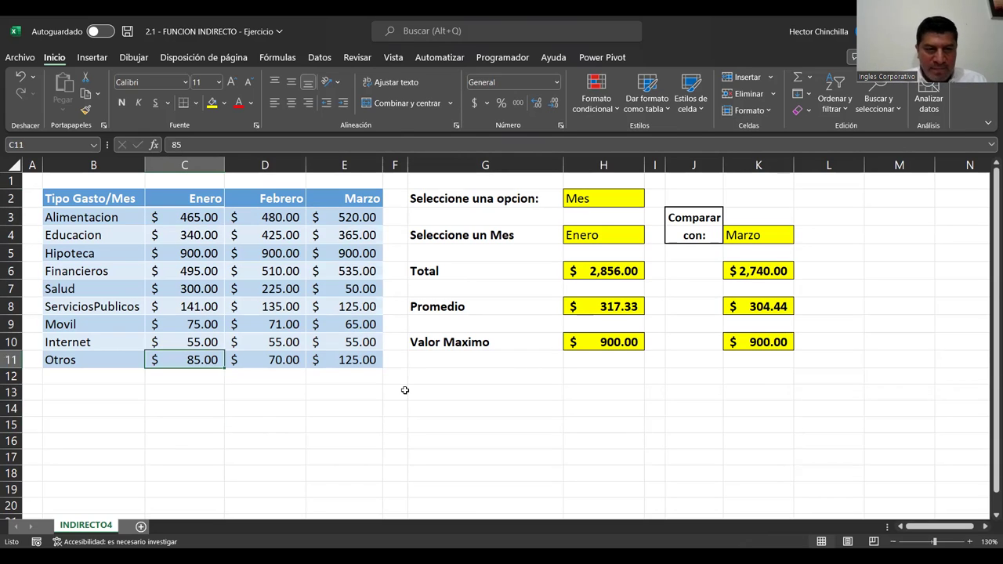
pyautogui.press('Up')
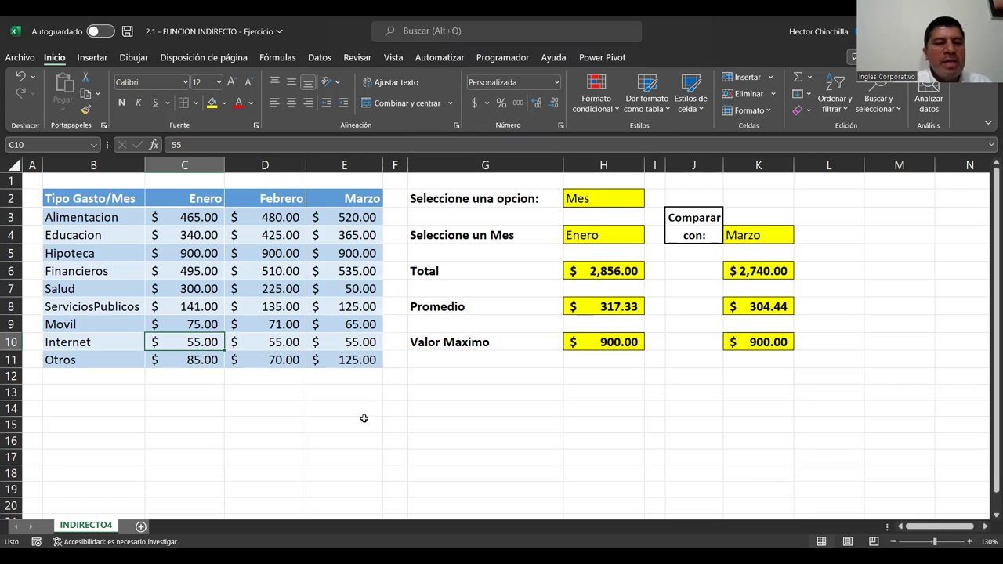
pyautogui.click(288, 424)
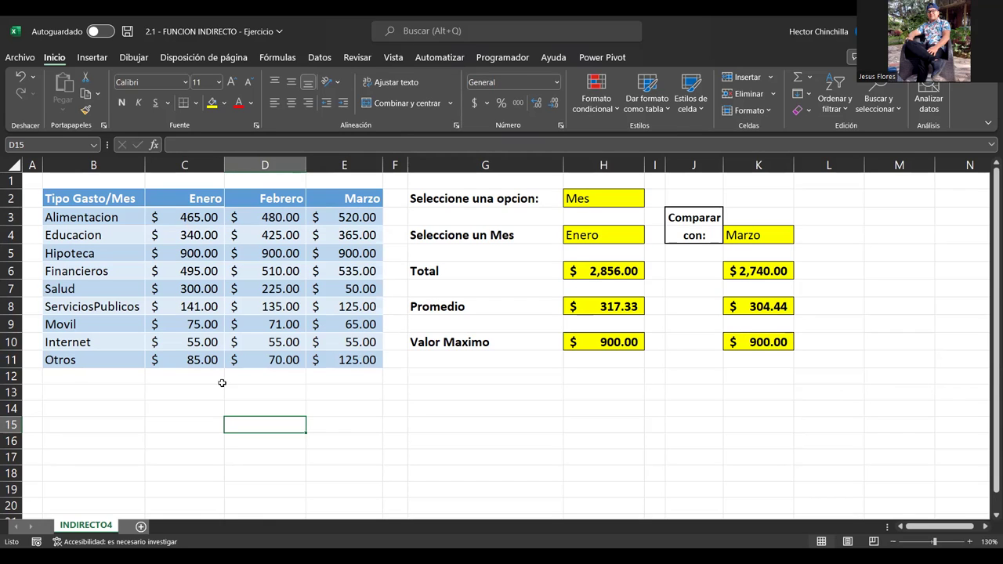
pyautogui.click(134, 436)
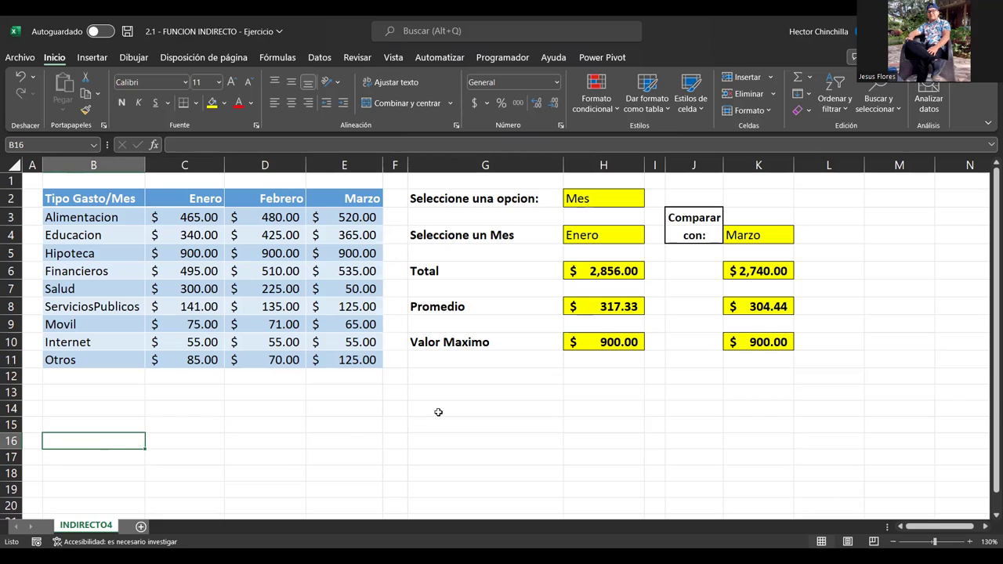
pyautogui.click(174, 425)
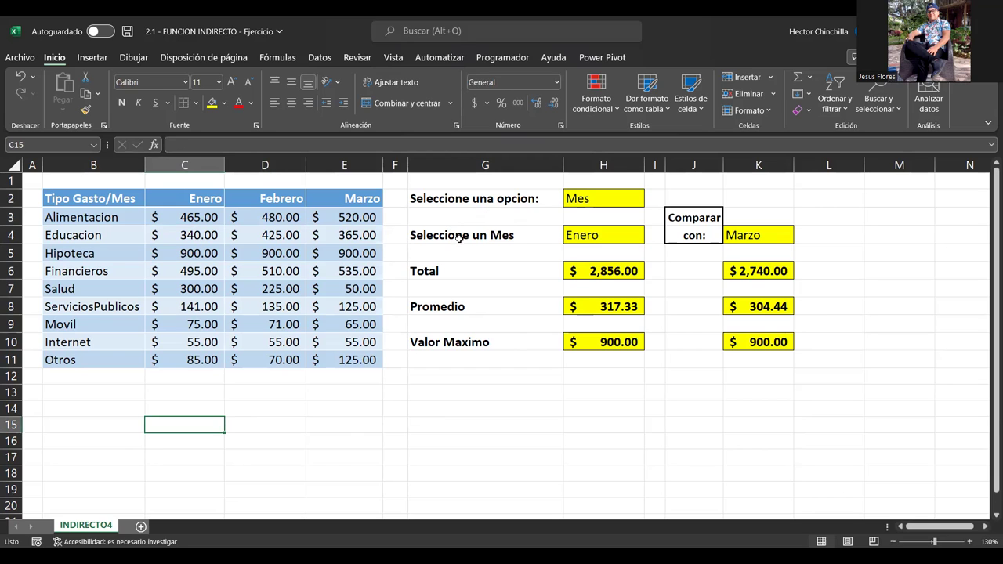
pyautogui.click(596, 198)
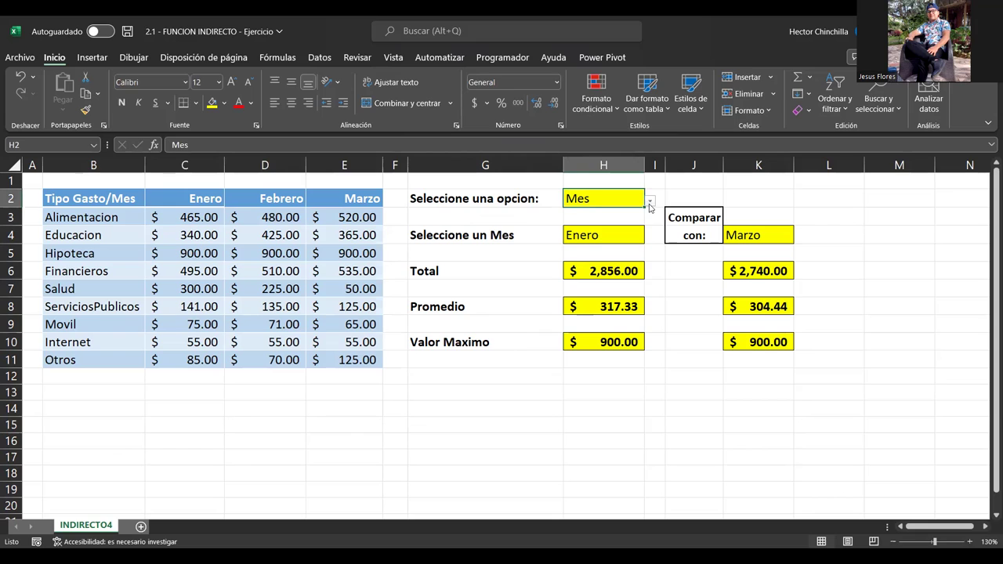
pyautogui.click(600, 234)
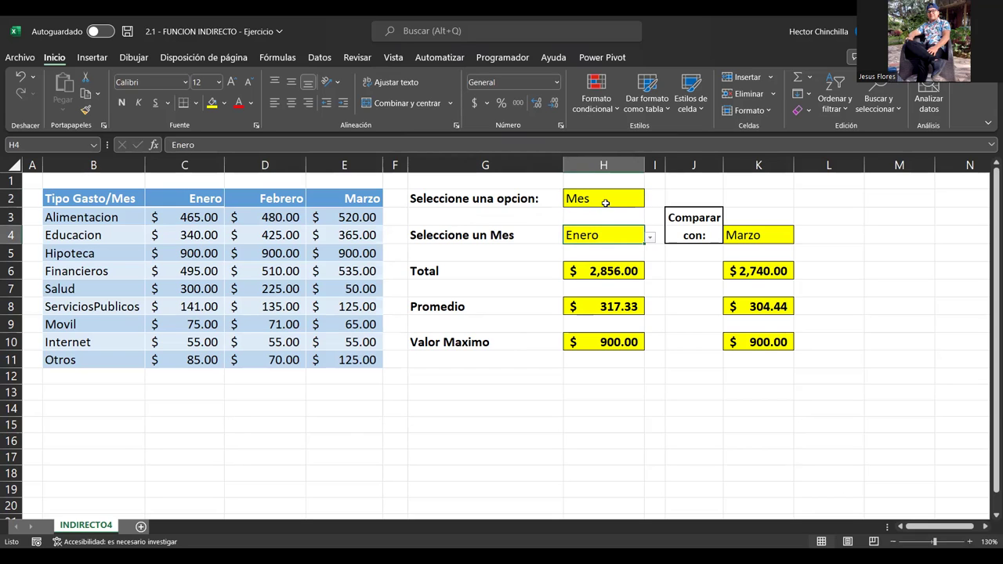
pyautogui.click(605, 202)
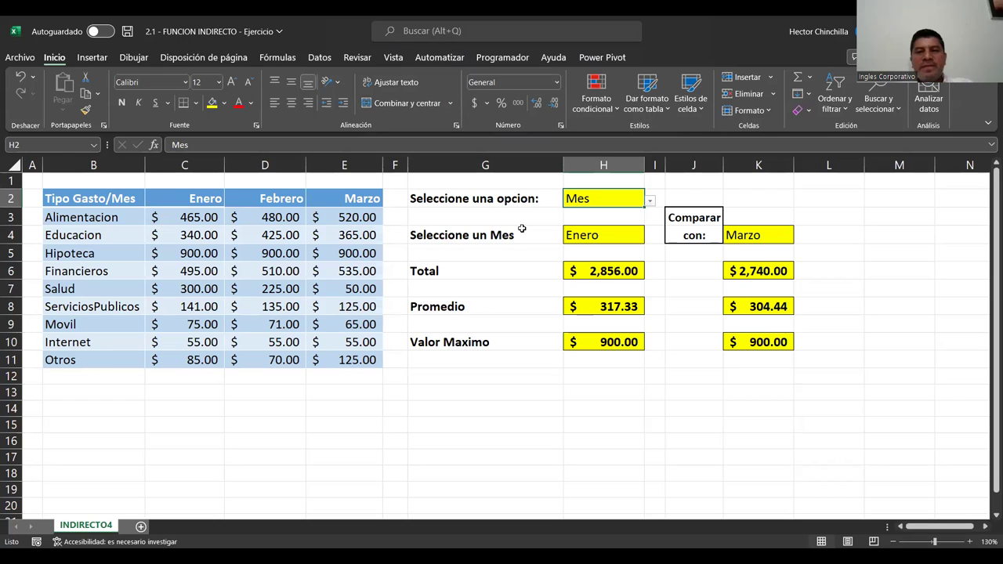
pyautogui.click(501, 403)
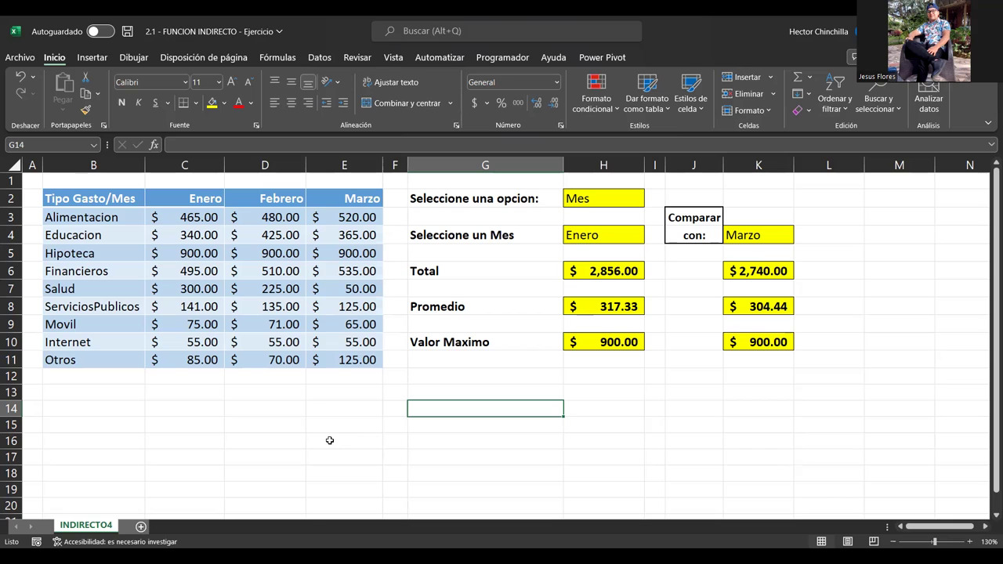
pyautogui.click(296, 449)
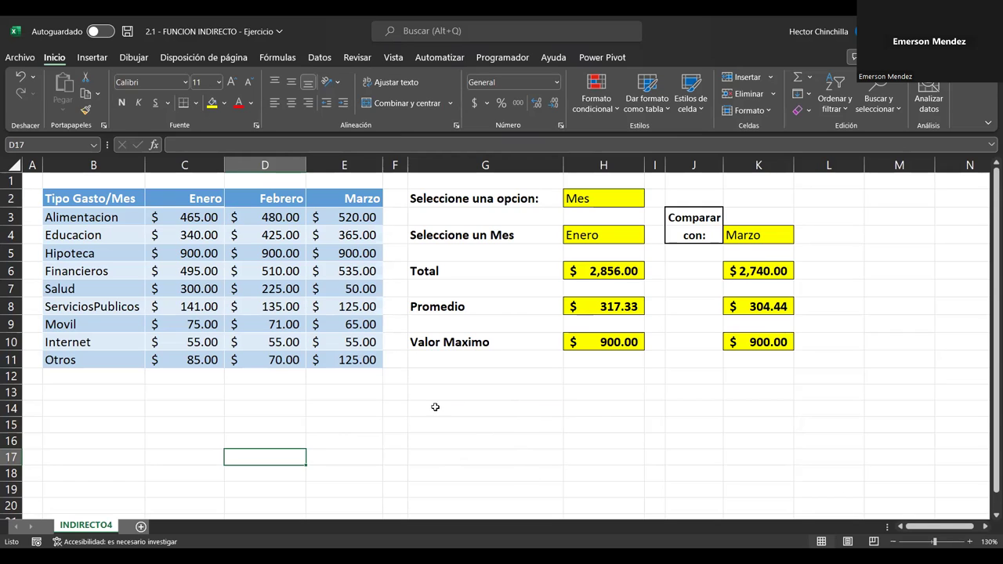
pyautogui.click(396, 413)
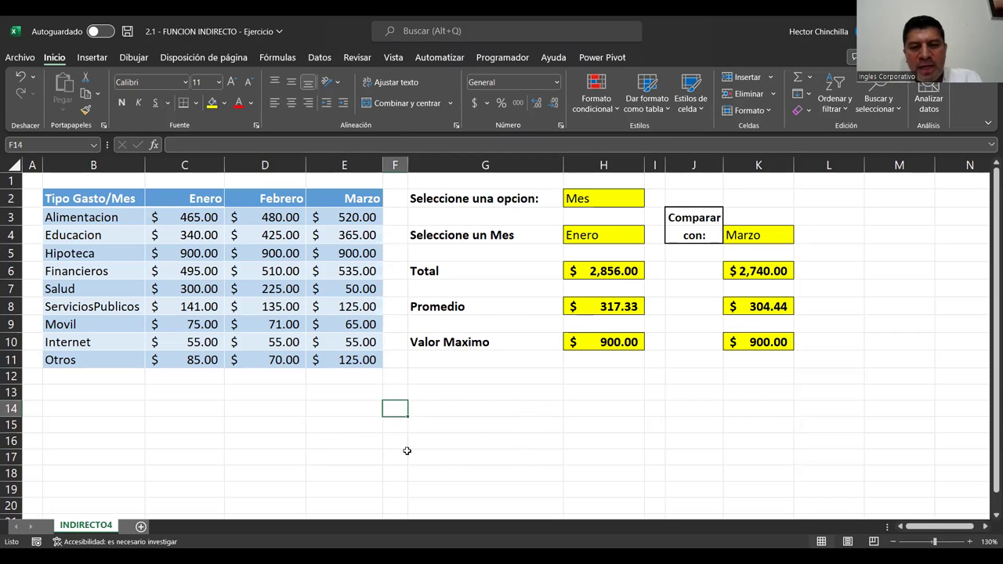
pyautogui.press('Right')
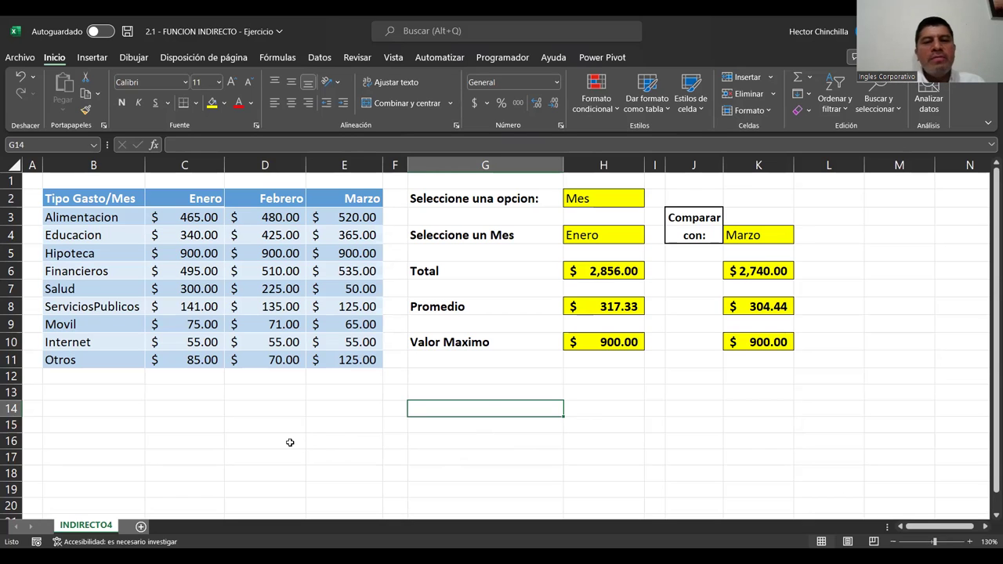
pyautogui.click(309, 412)
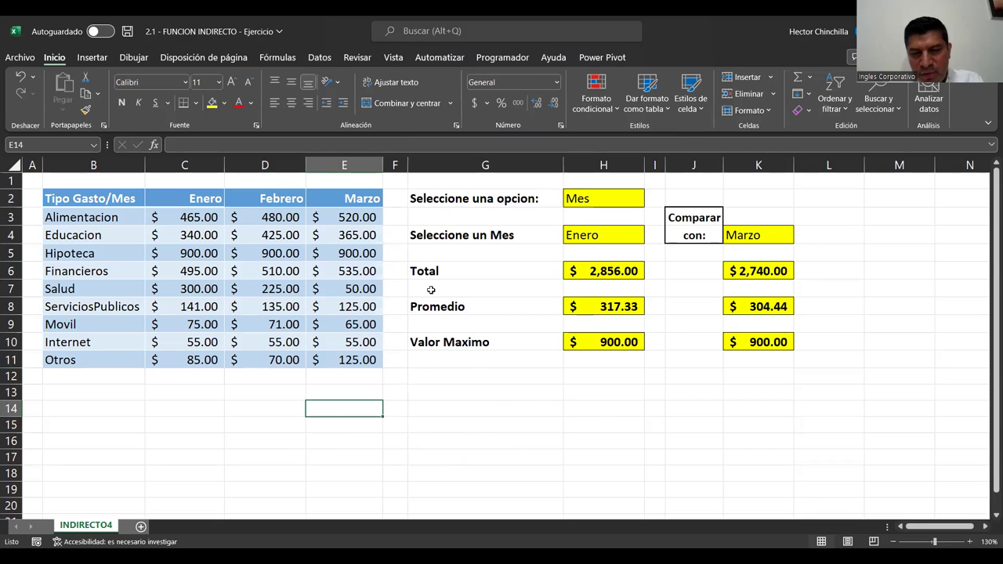
pyautogui.click(412, 423)
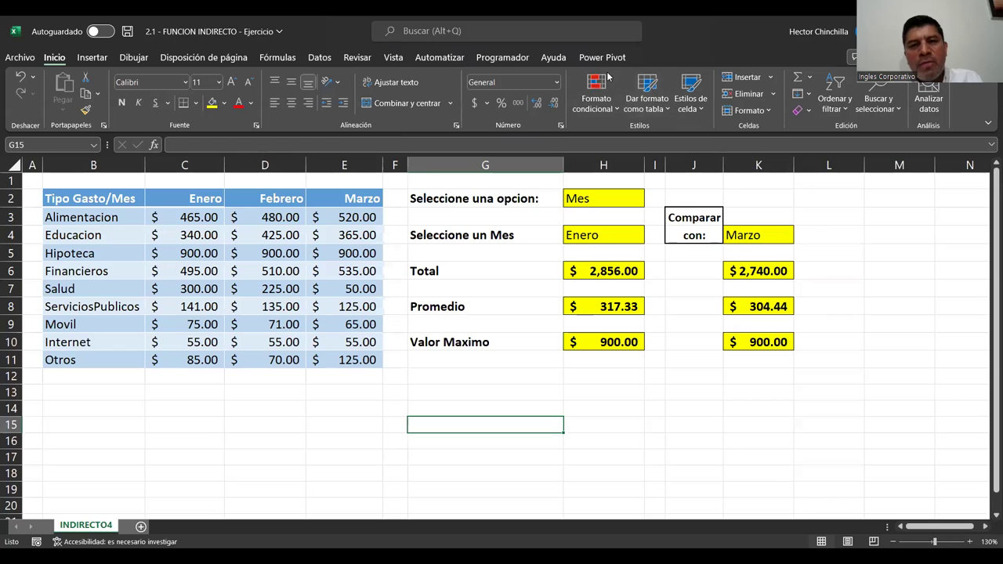
pyautogui.click(609, 200)
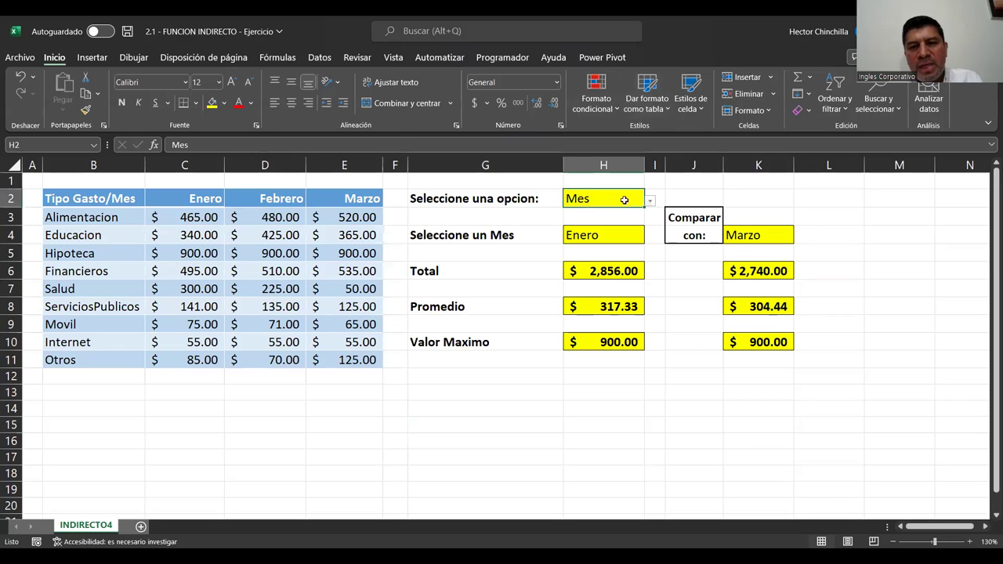
pyautogui.click(650, 203)
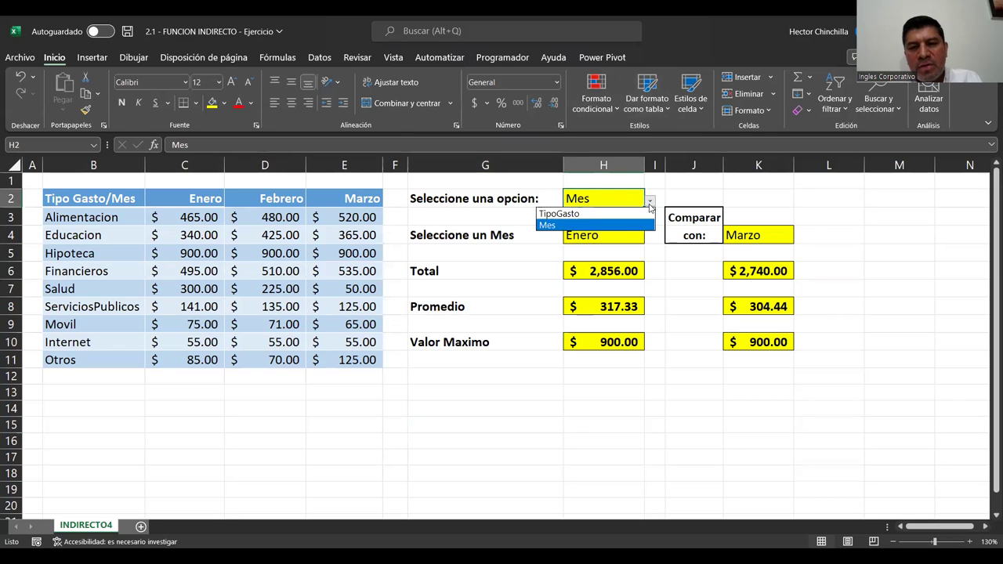
pyautogui.click(624, 217)
pyautogui.click(608, 232)
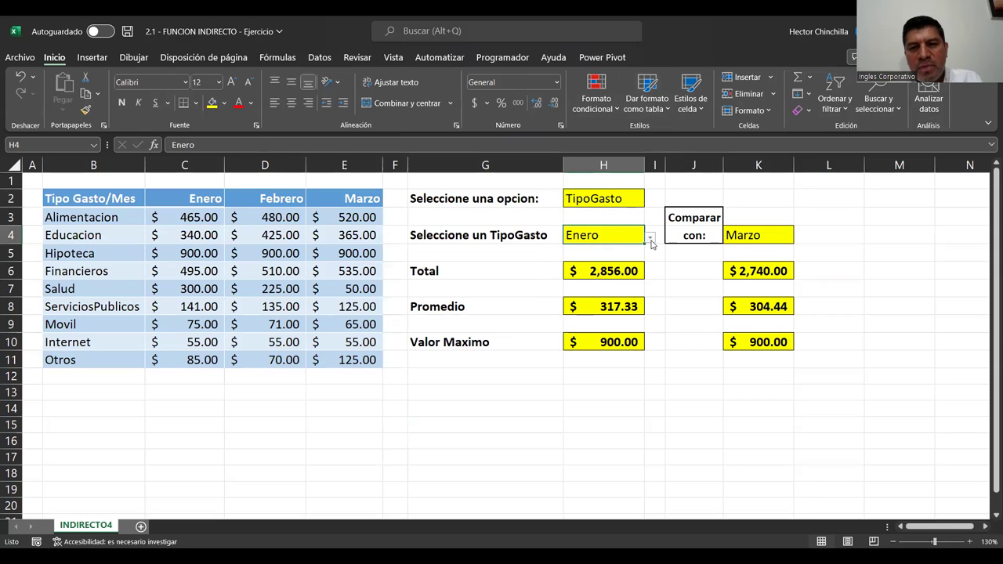
pyautogui.click(649, 239)
pyautogui.click(651, 198)
pyautogui.click(634, 198)
pyautogui.click(651, 202)
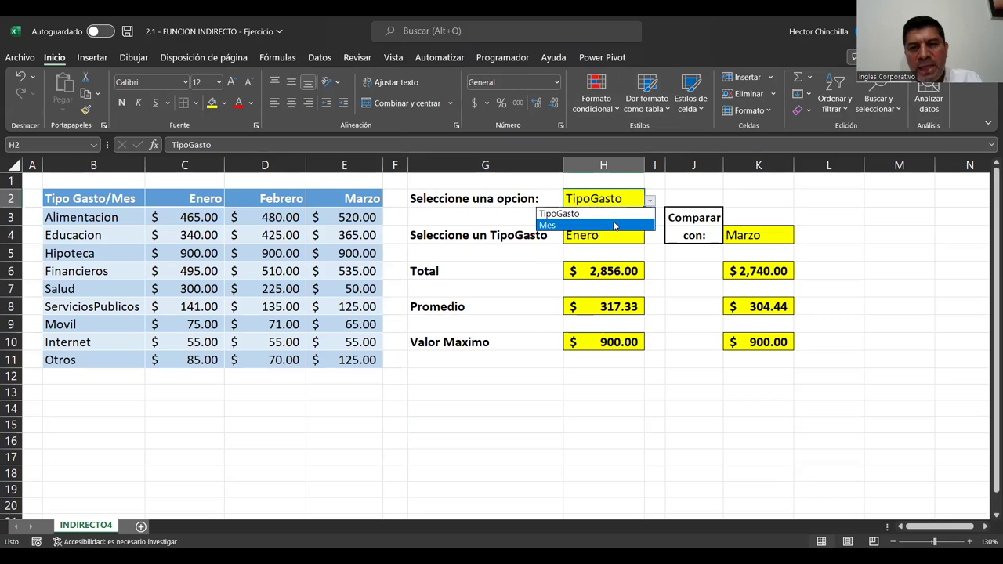
pyautogui.click(615, 223)
pyautogui.click(619, 235)
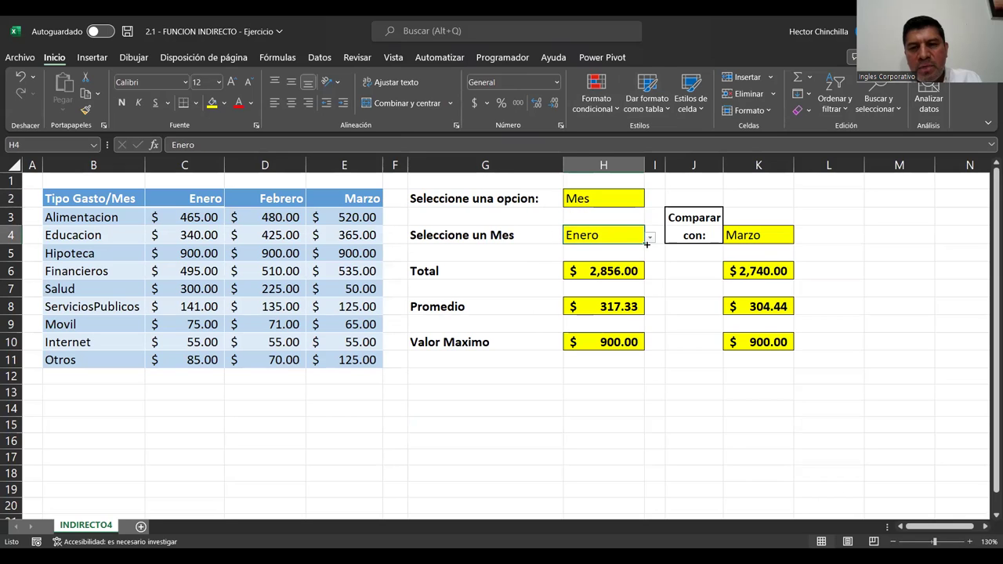
pyautogui.click(649, 238)
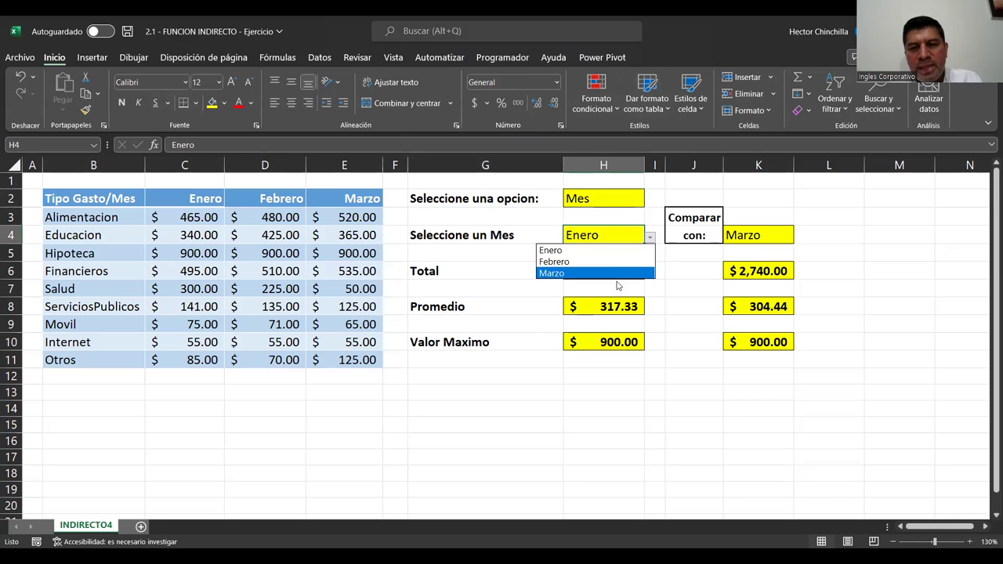
pyautogui.press('Escape')
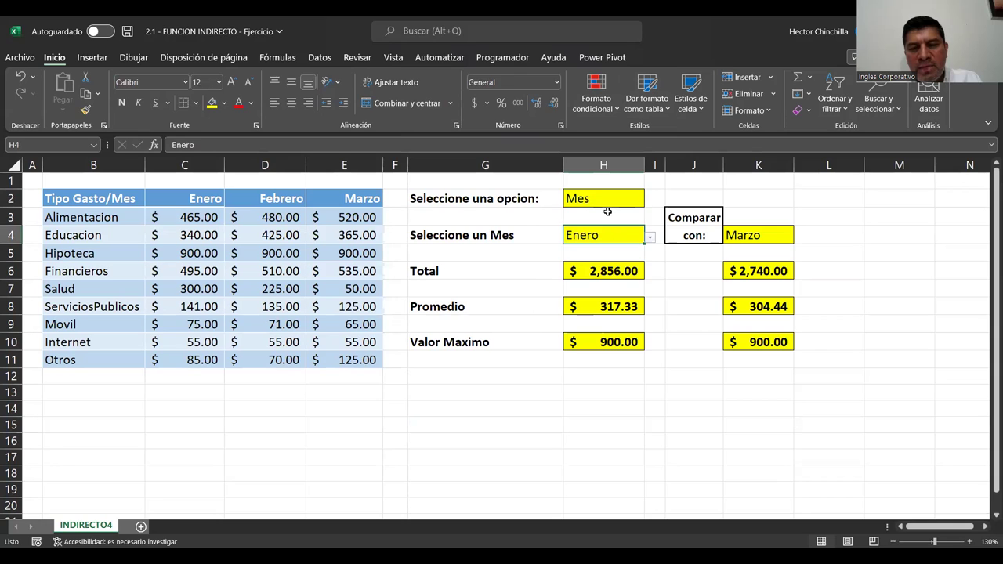
pyautogui.click(608, 213)
pyautogui.click(593, 201)
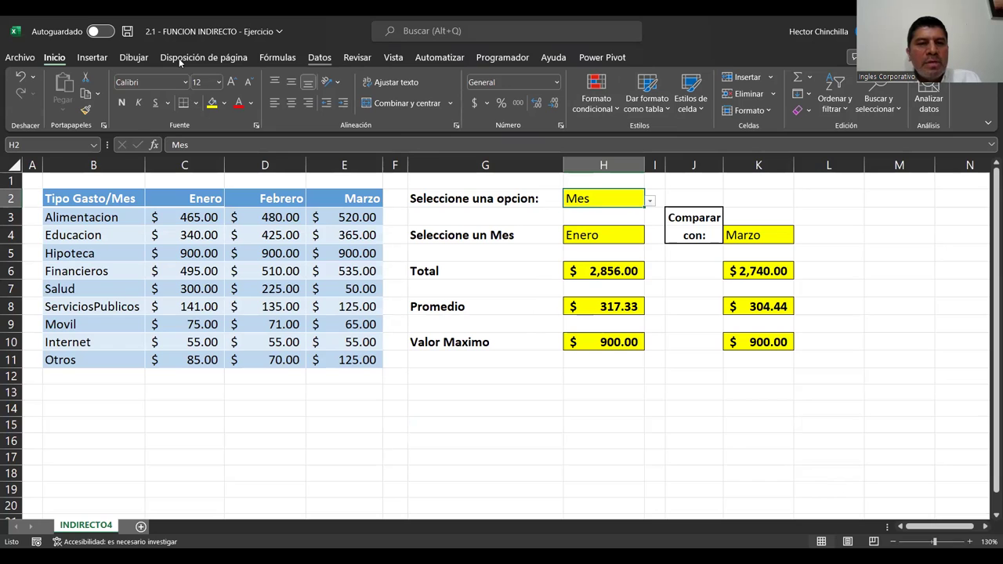
# Review H2's data-validation list source (TipoGasto, Mes) and cancel without changes.
pyautogui.click(319, 58)
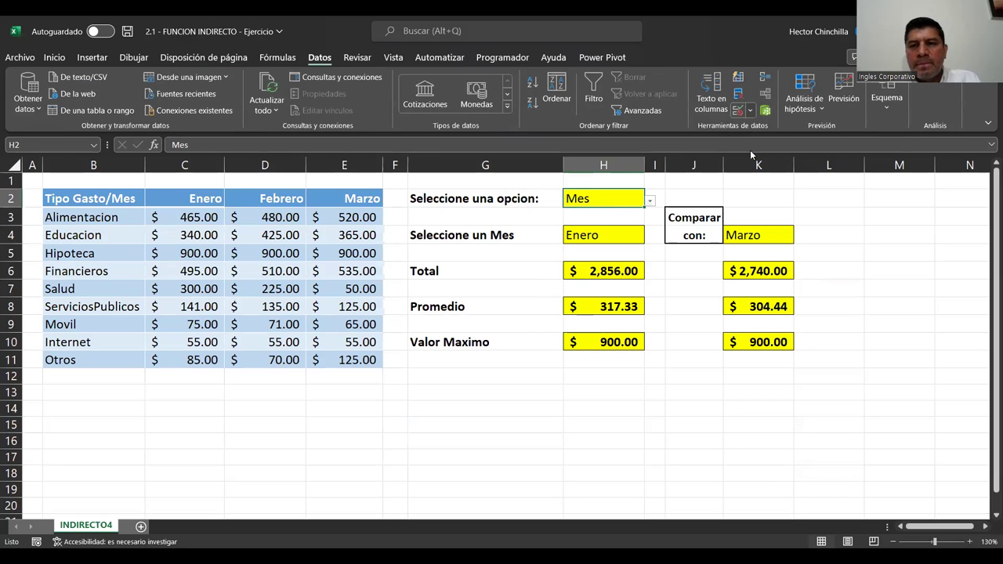
pyautogui.click(737, 110)
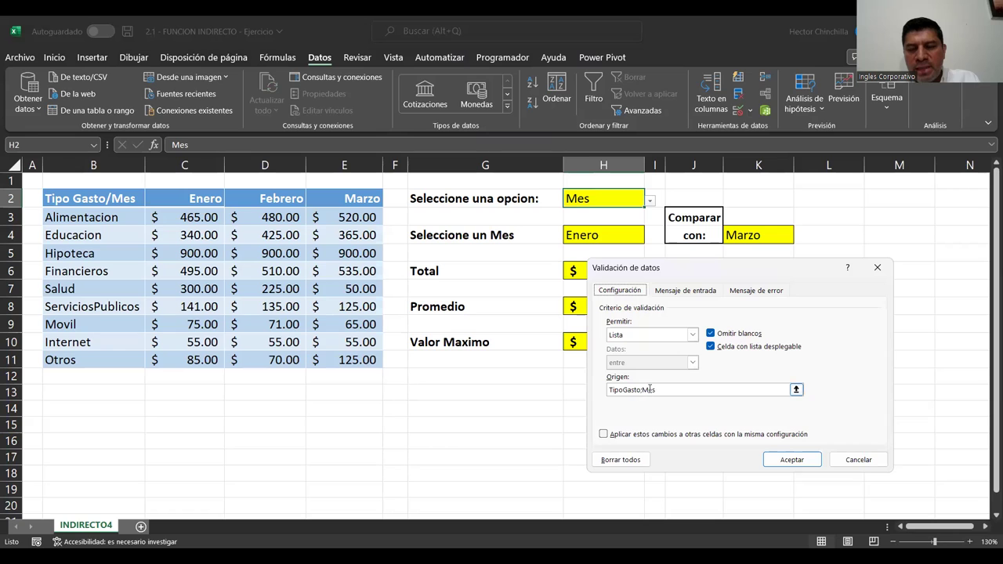
pyautogui.click(850, 459)
pyautogui.click(495, 430)
# Review H4's validation source, INDIRECTO of the option cell, and cancel without changes.
pyautogui.click(589, 238)
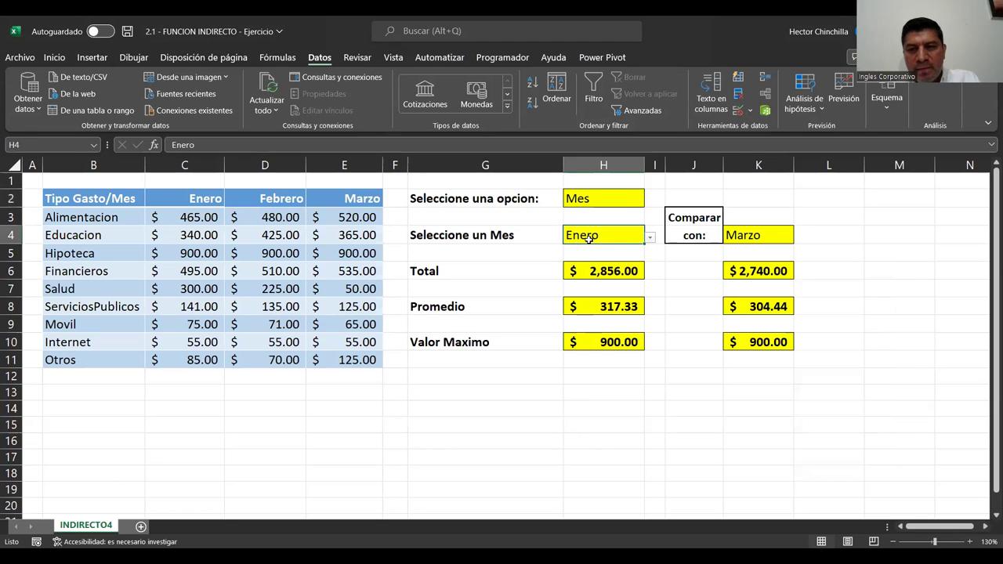
pyautogui.click(750, 115)
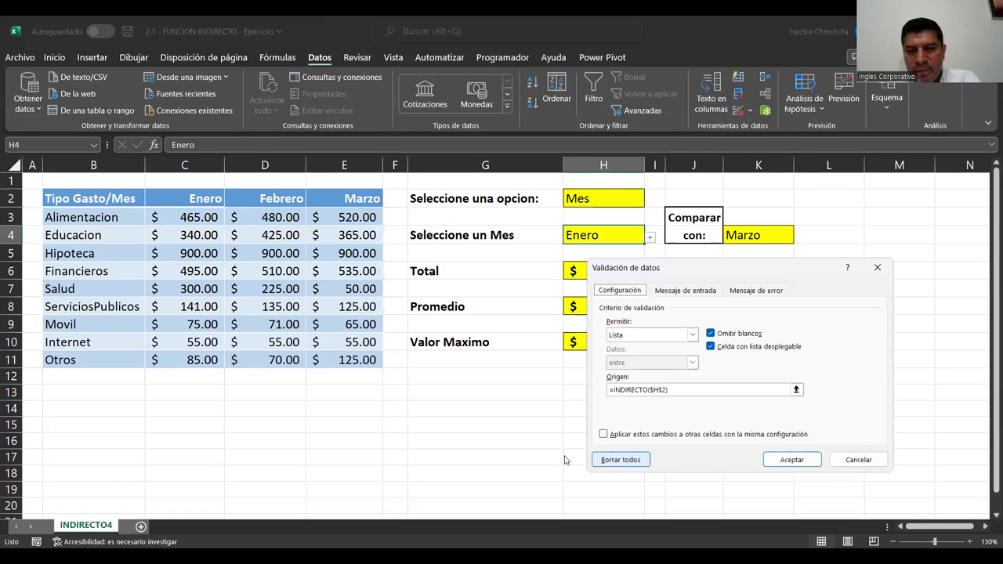
pyautogui.moveTo(586, 360); pyautogui.dragTo(489, 401)
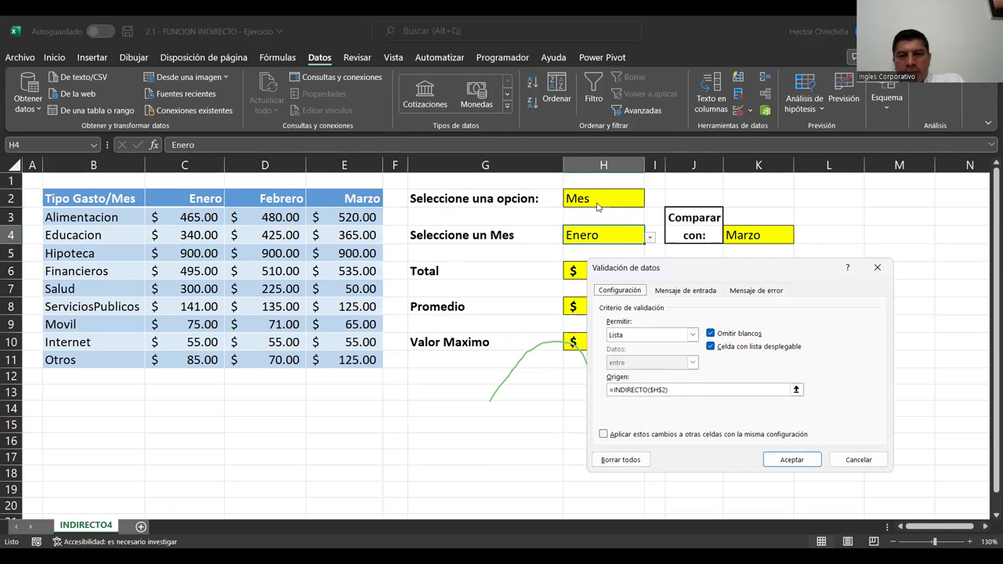
pyautogui.click(854, 460)
pyautogui.click(429, 459)
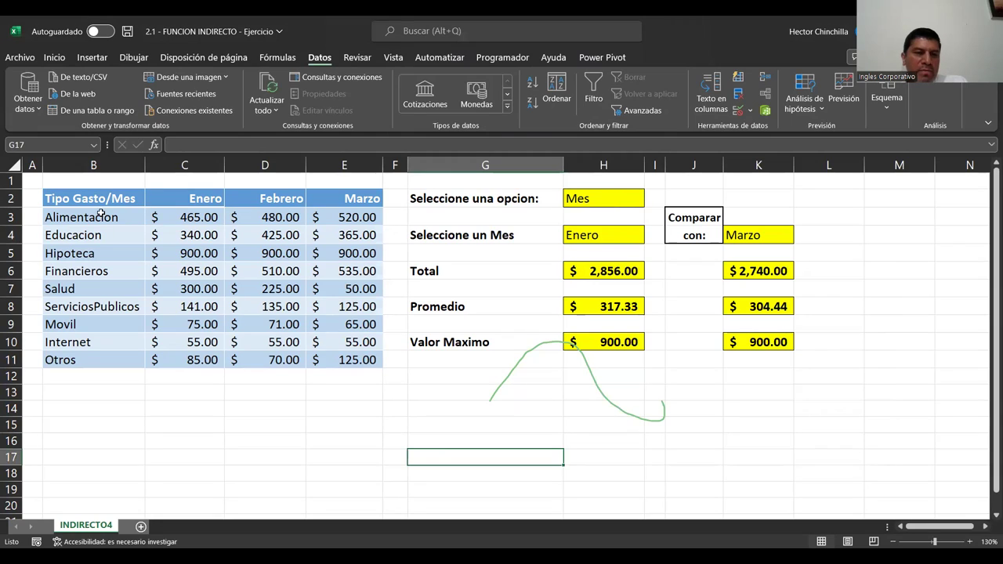
pyautogui.moveTo(200, 199); pyautogui.dragTo(344, 198)
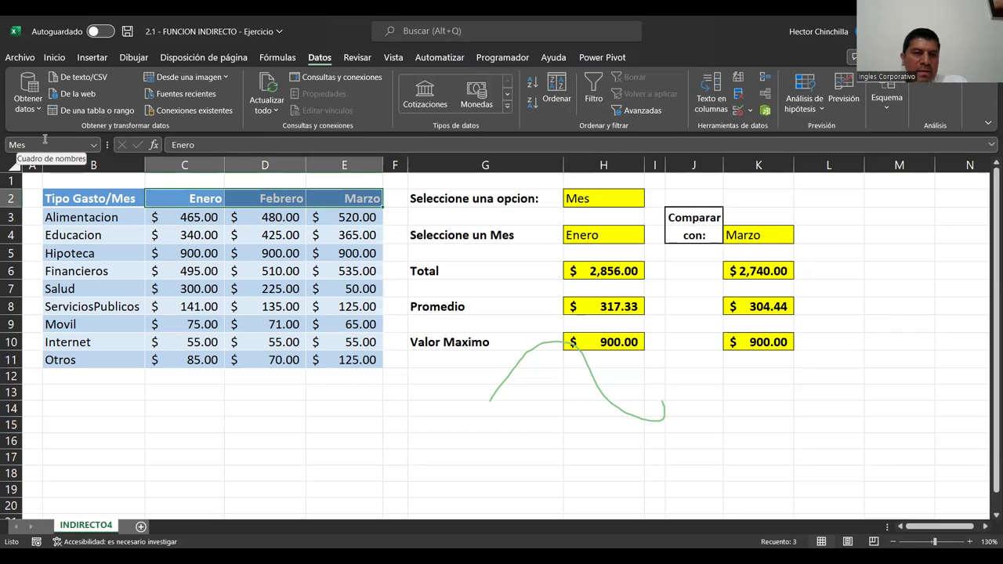
pyautogui.click(117, 425)
pyautogui.click(177, 198)
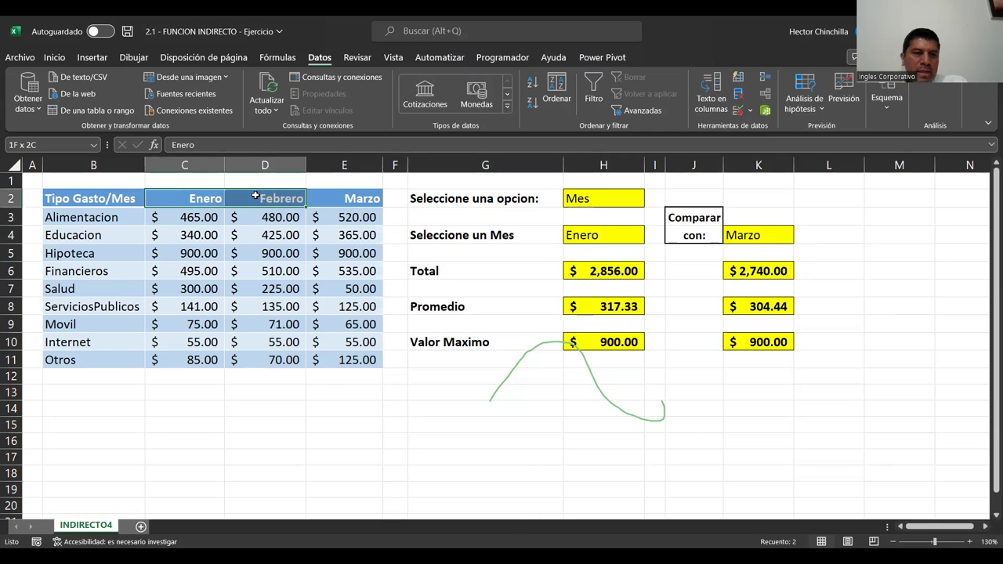
pyautogui.moveTo(177, 199); pyautogui.dragTo(344, 198)
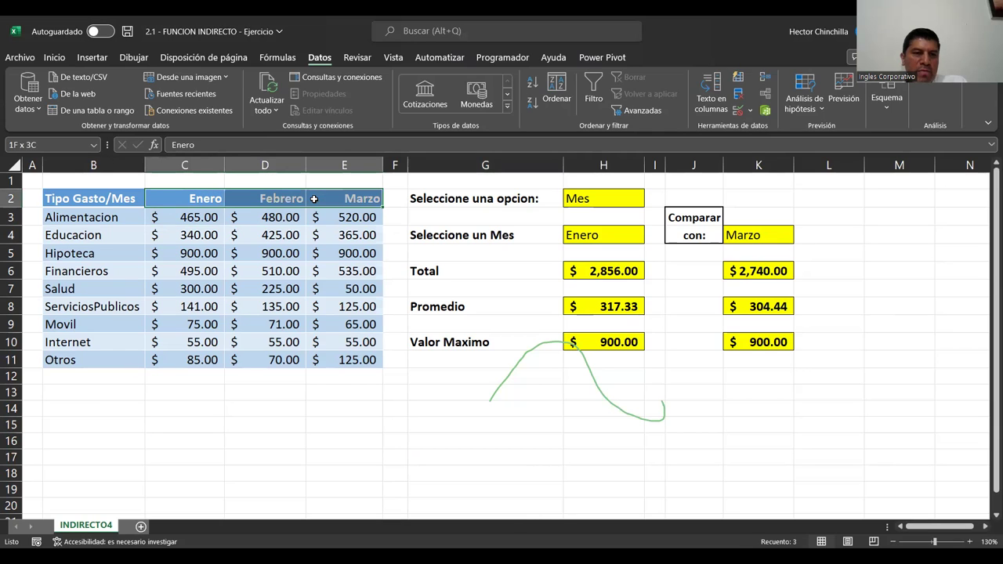
pyautogui.click(109, 440)
pyautogui.moveTo(116, 217); pyautogui.dragTo(117, 360)
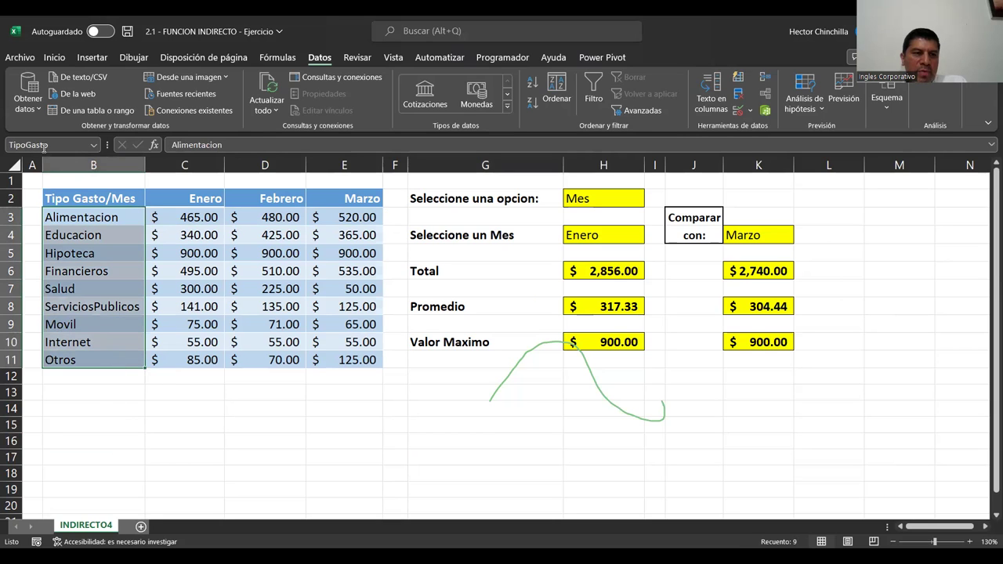
pyautogui.click(578, 233)
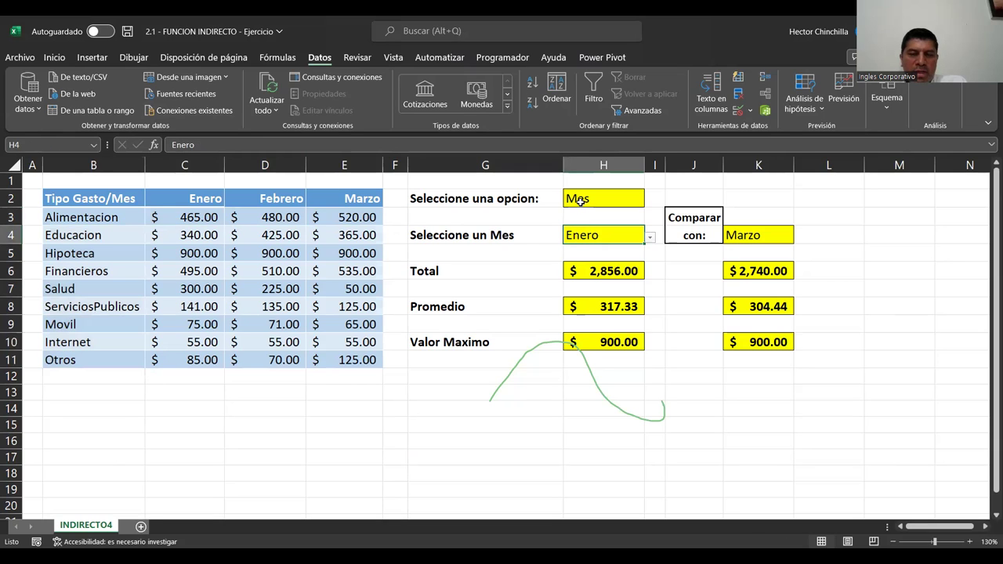
pyautogui.click(580, 201)
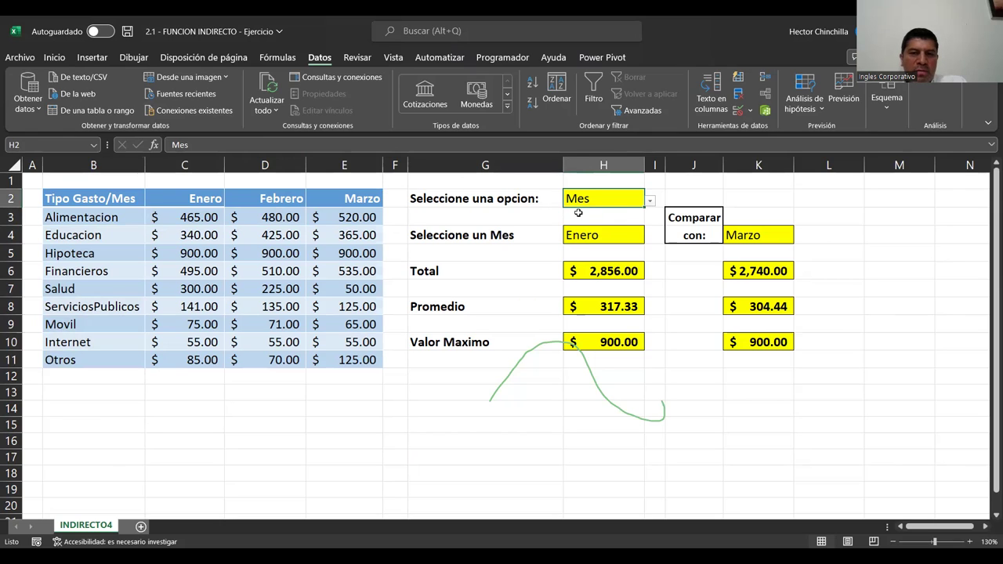
pyautogui.click(308, 417)
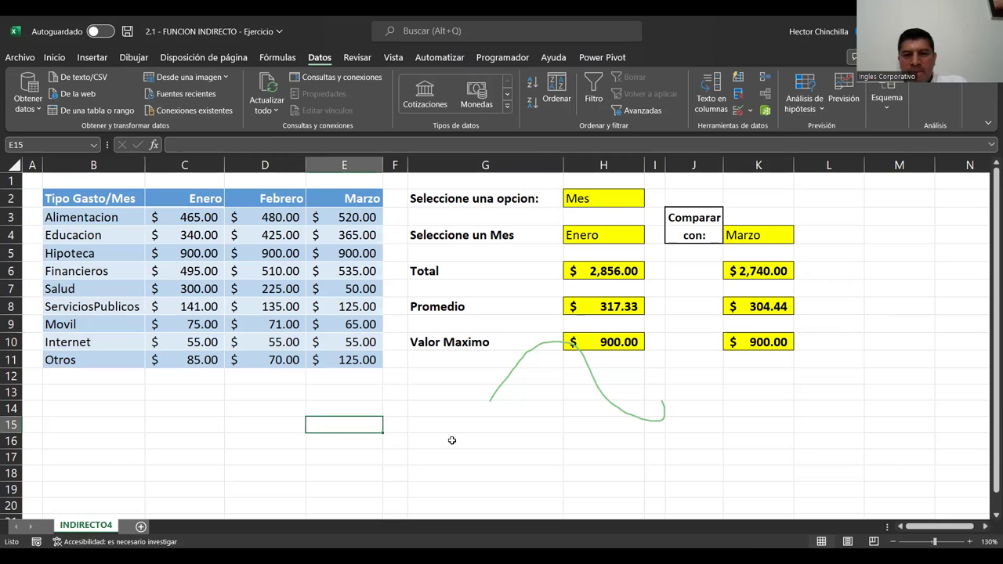
pyautogui.click(572, 424)
pyautogui.click(378, 410)
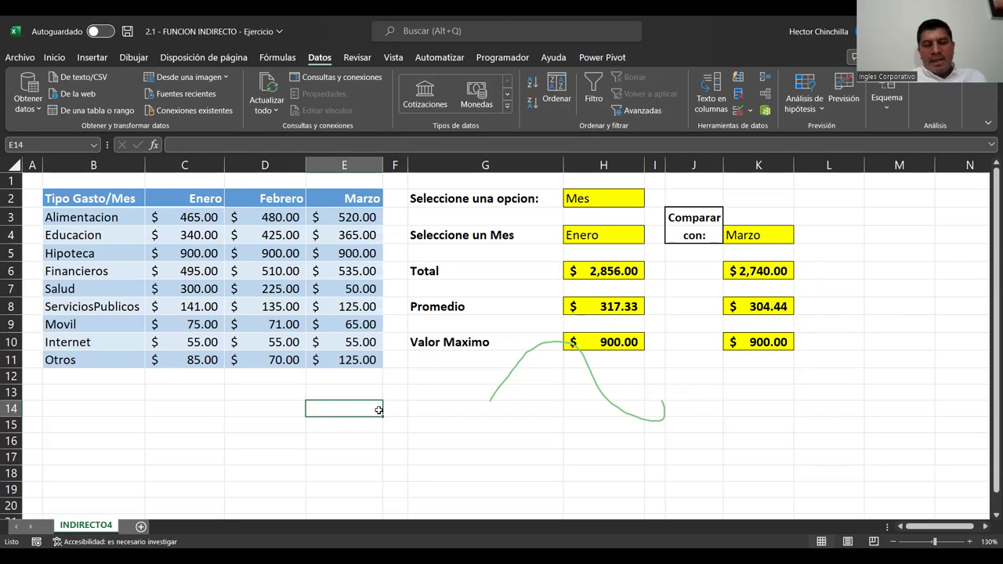
pyautogui.click(199, 410)
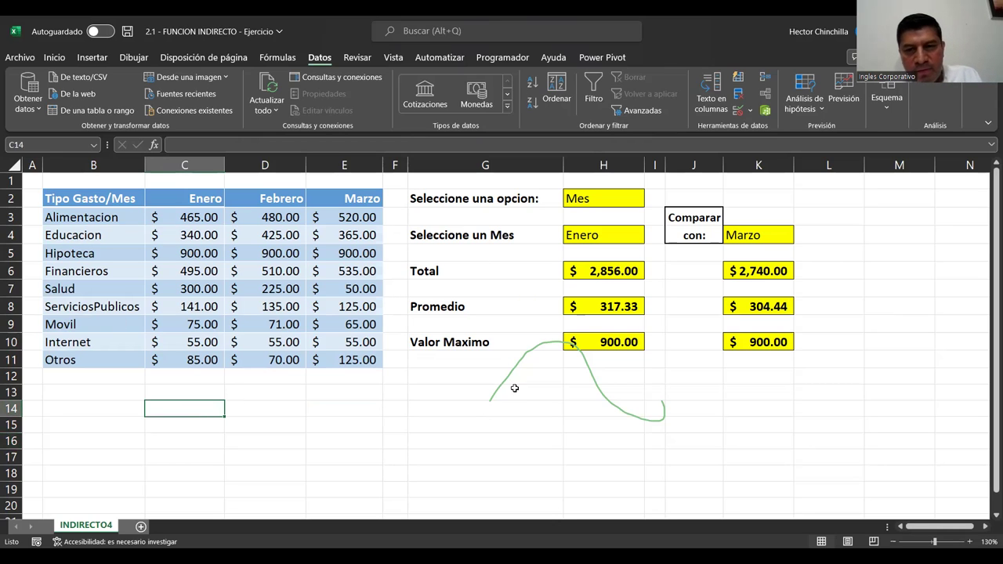
pyautogui.click(69, 429)
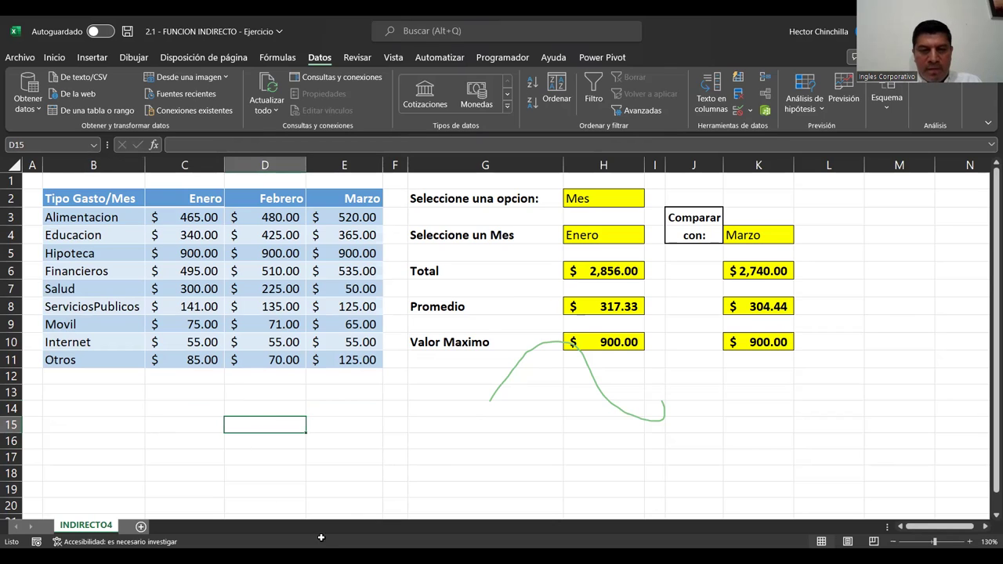
pyautogui.click(453, 436)
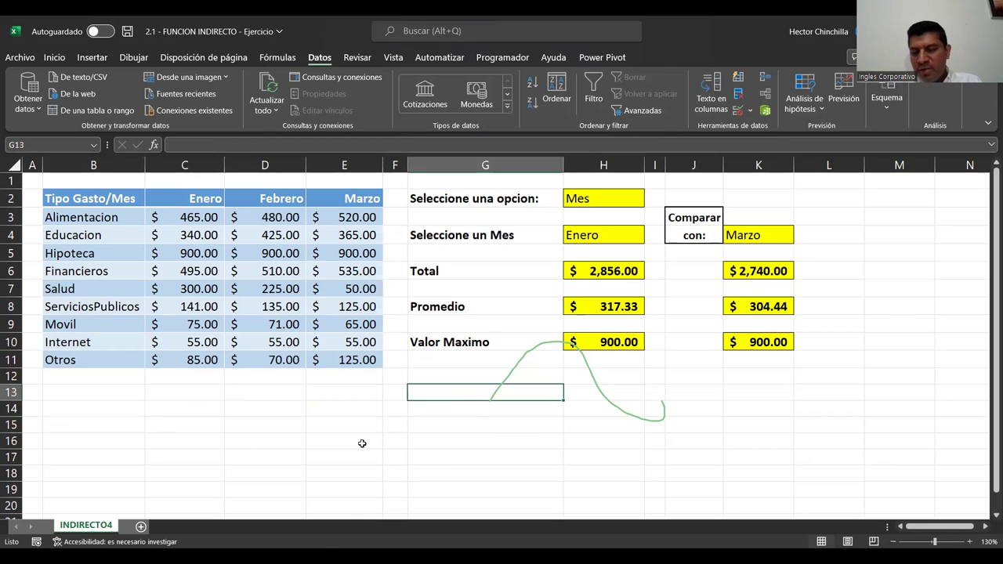
pyautogui.click(204, 428)
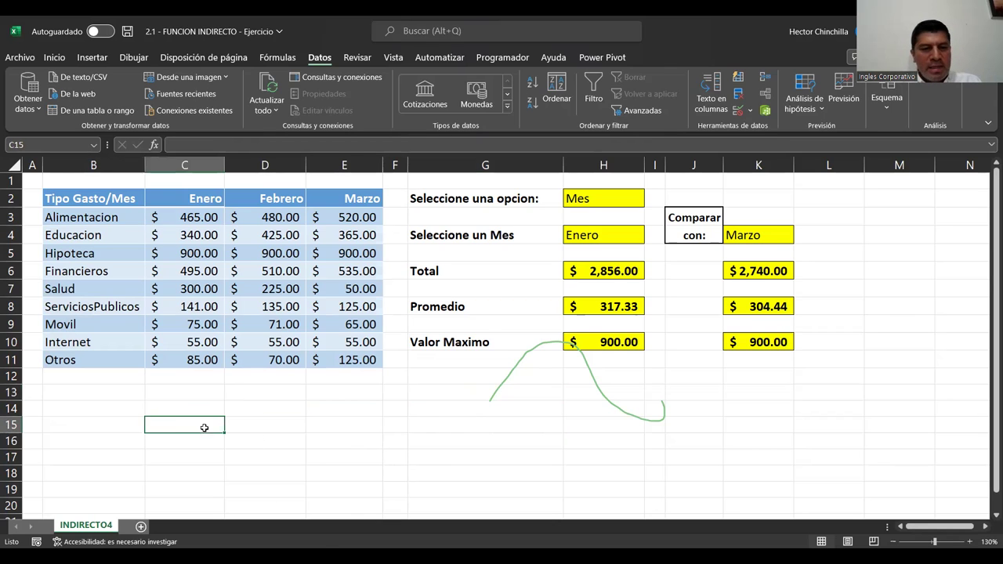
pyautogui.click(112, 381)
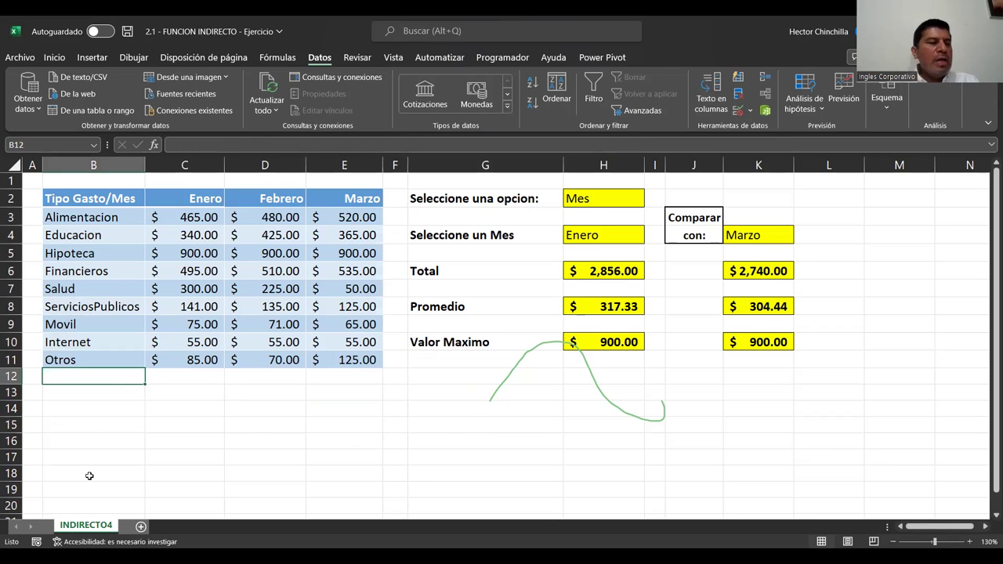
pyautogui.click(156, 427)
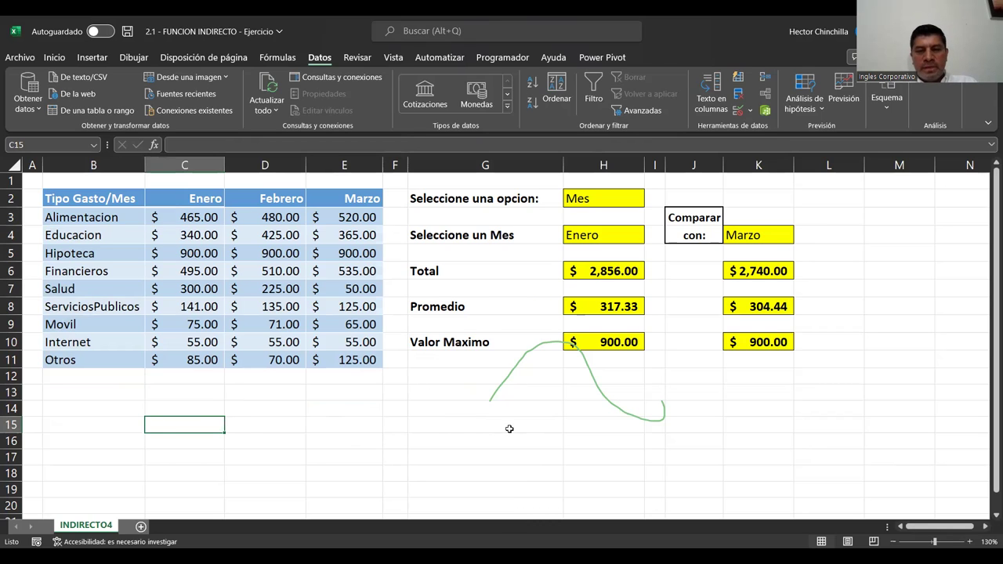